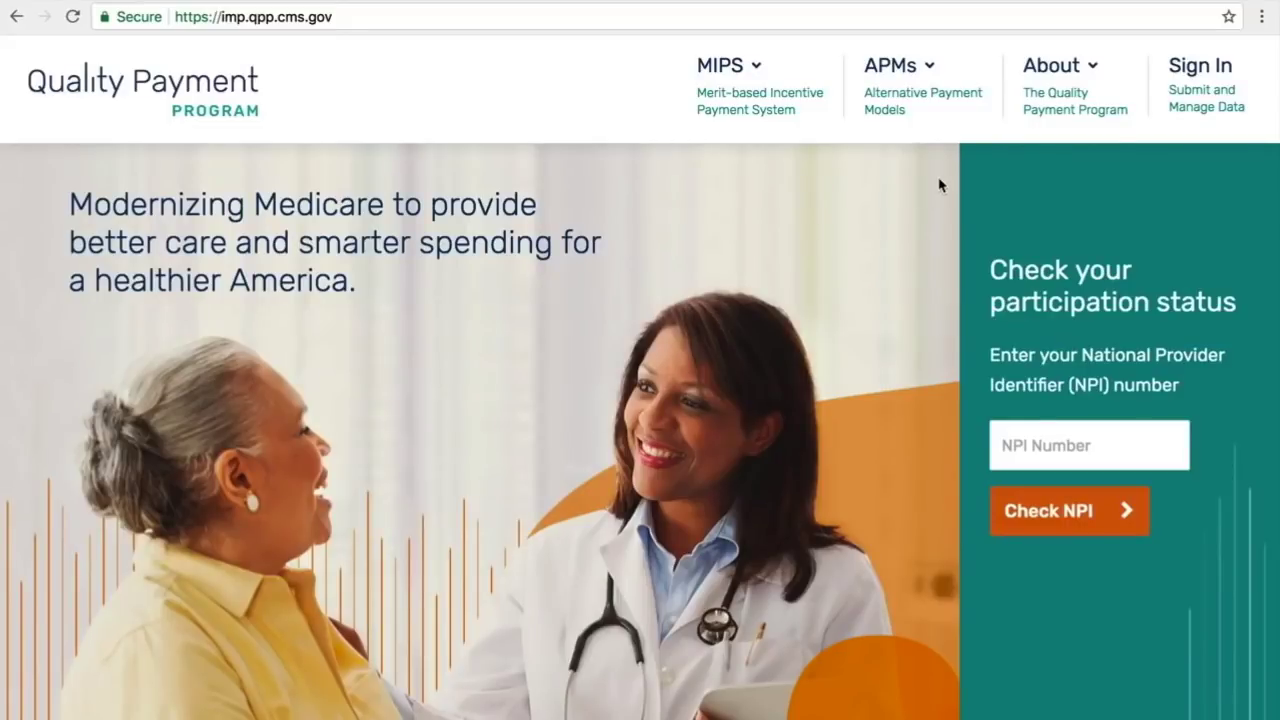
# Step: Go from the QPP home page to the 'Sign in to QPP' page
pyautogui.click(1192, 75)
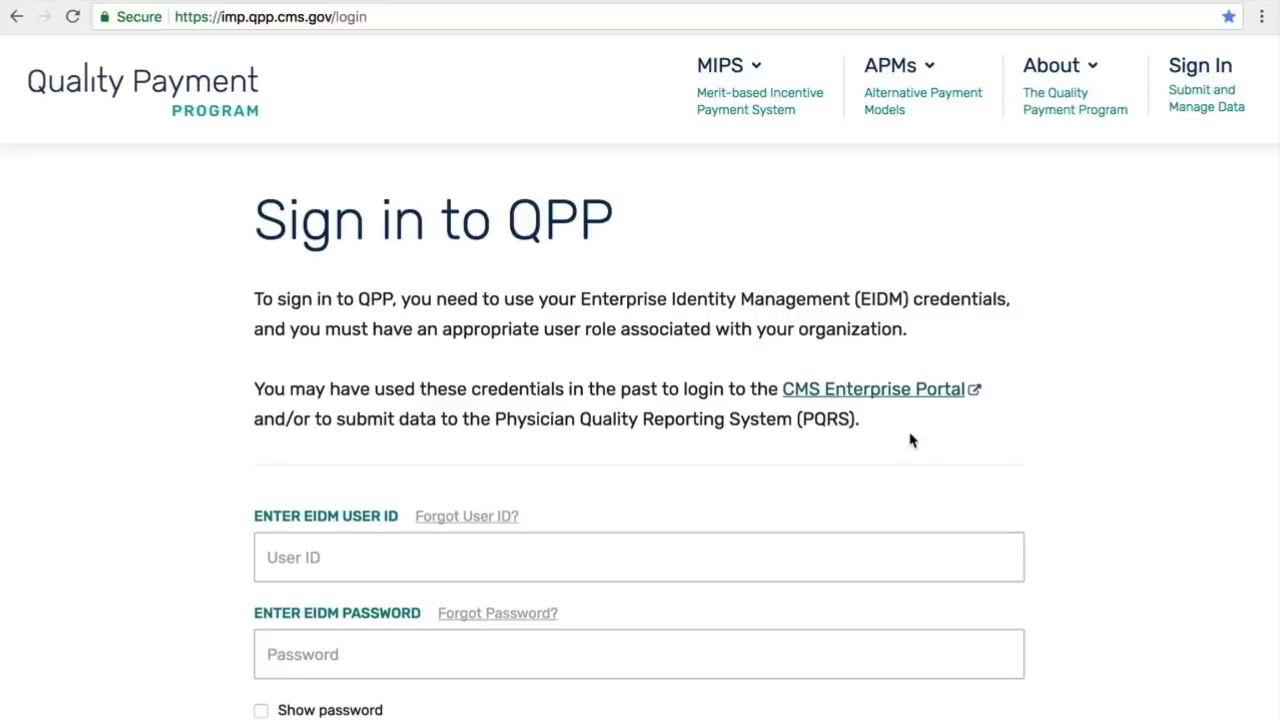
# Step: Enter the EIDM user ID and account password, accept the Statement of Truth, and sign in
pyautogui.click(523, 550)
pyautogui.write('AAGr')
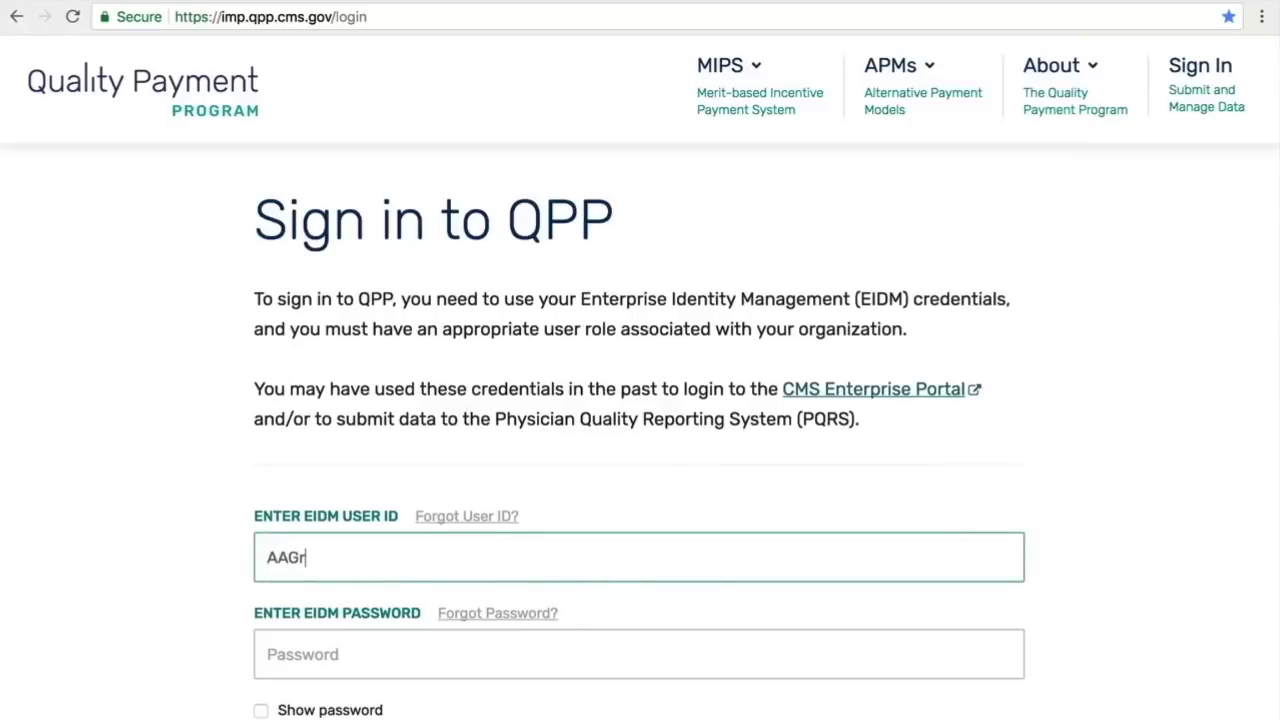
pyautogui.write('oupS0')
pyautogui.click(426, 648)
pyautogui.write('•••••')
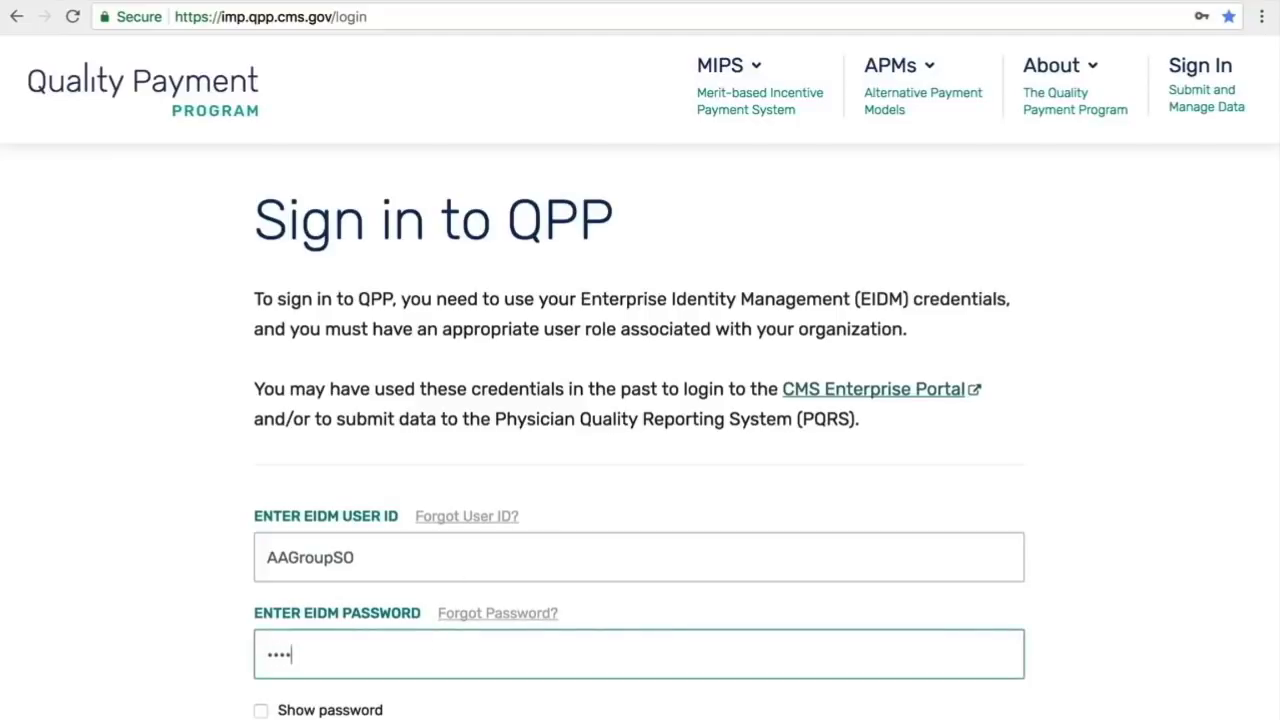
pyautogui.write('•••')
pyautogui.scroll(-1, 589, 664)
pyautogui.scroll(-6, 589, 664)
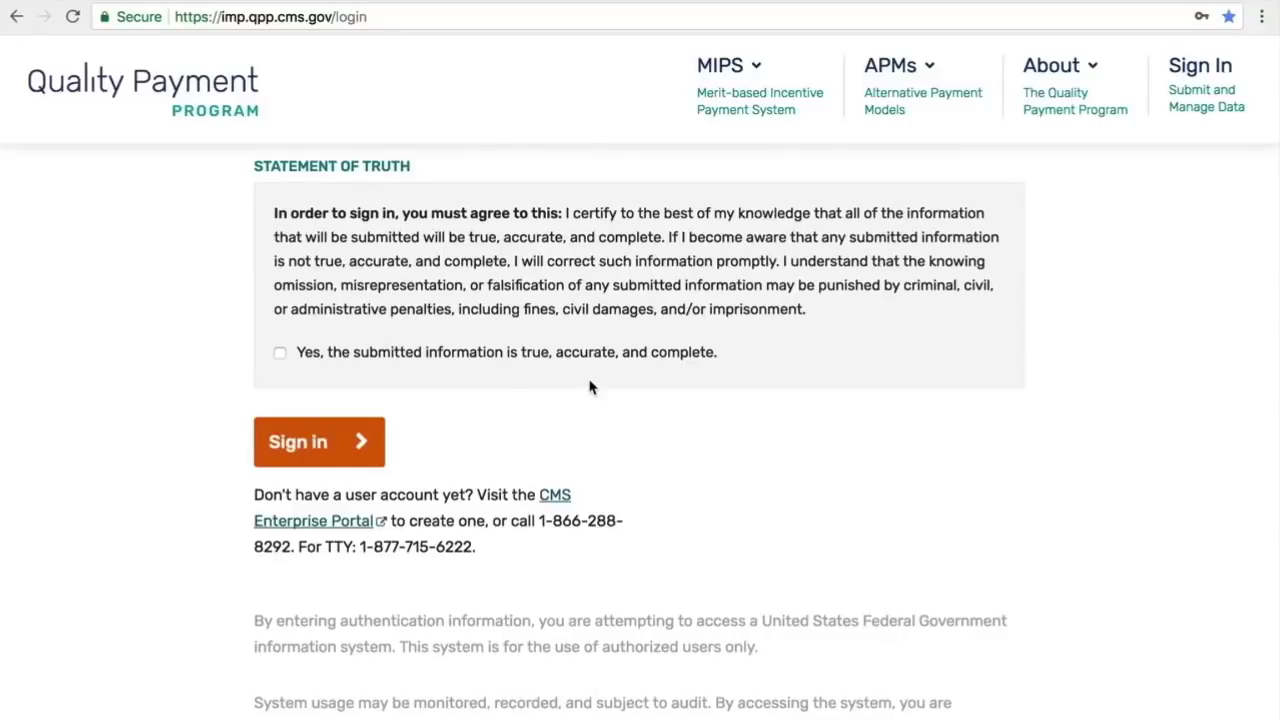
pyautogui.click(280, 353)
pyautogui.click(320, 450)
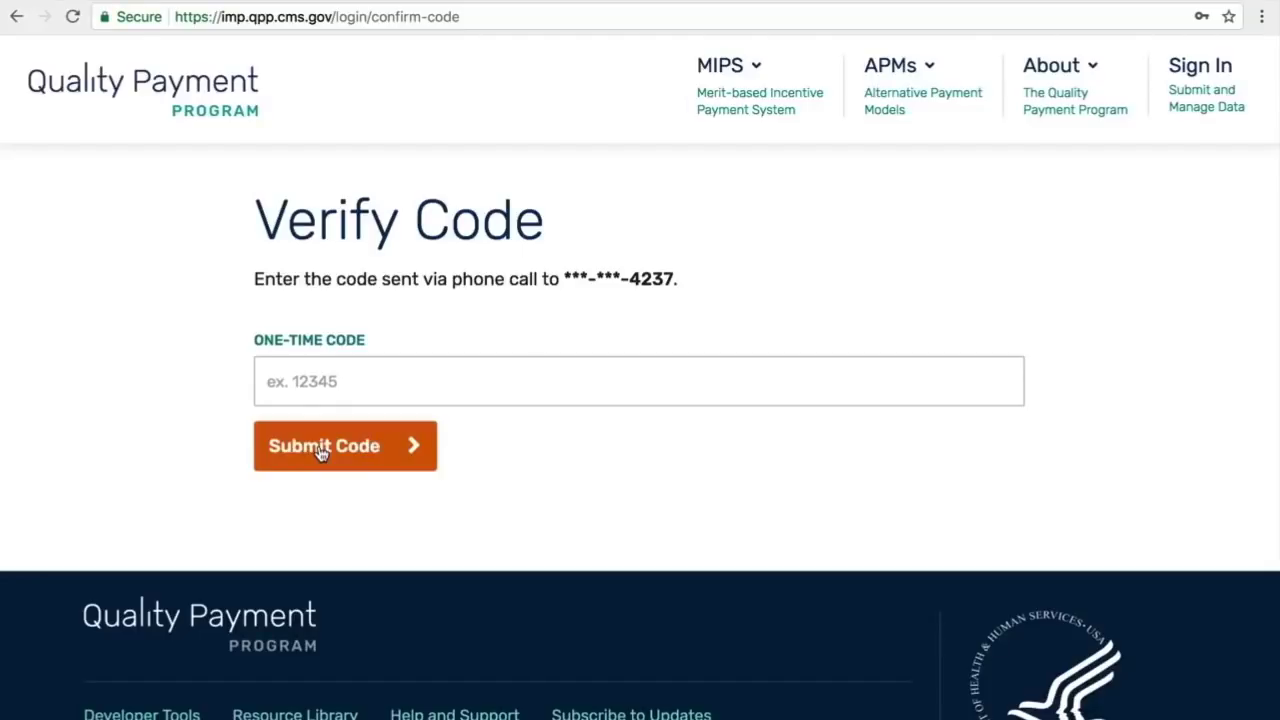
# Step: Enter the one-time verification code from the phone and submit it
pyautogui.click(321, 385)
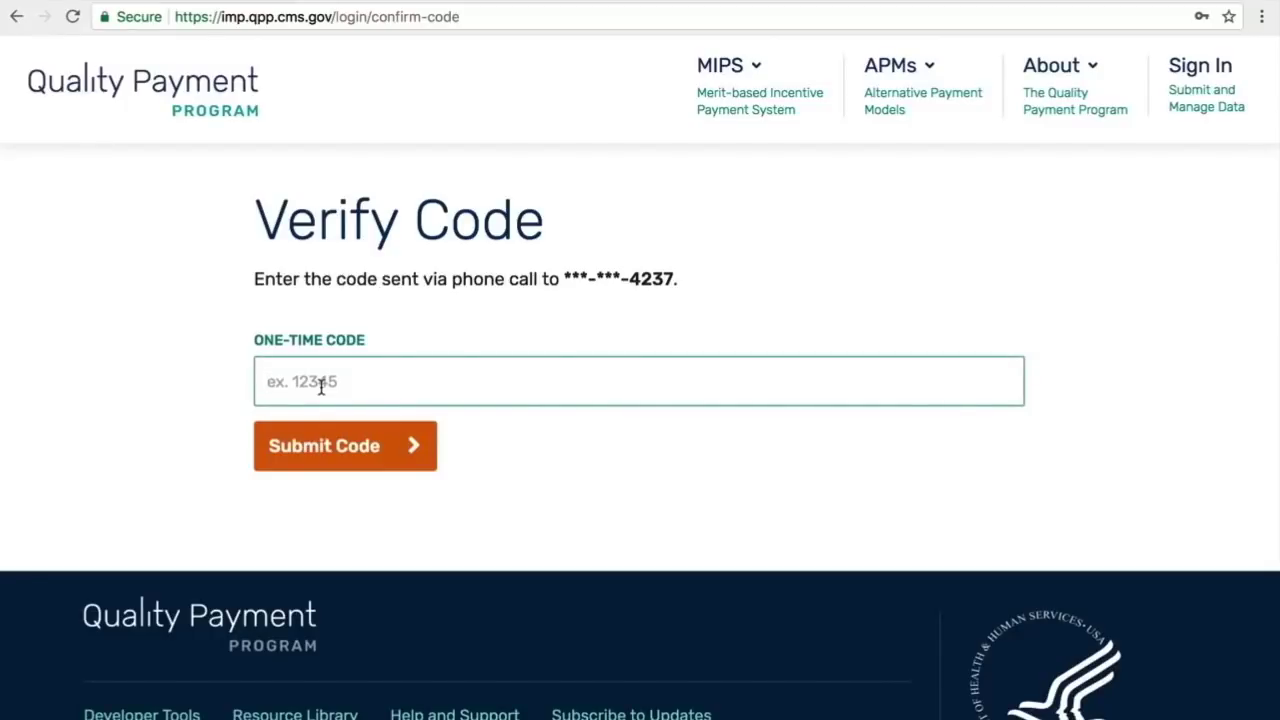
pyautogui.click(331, 448)
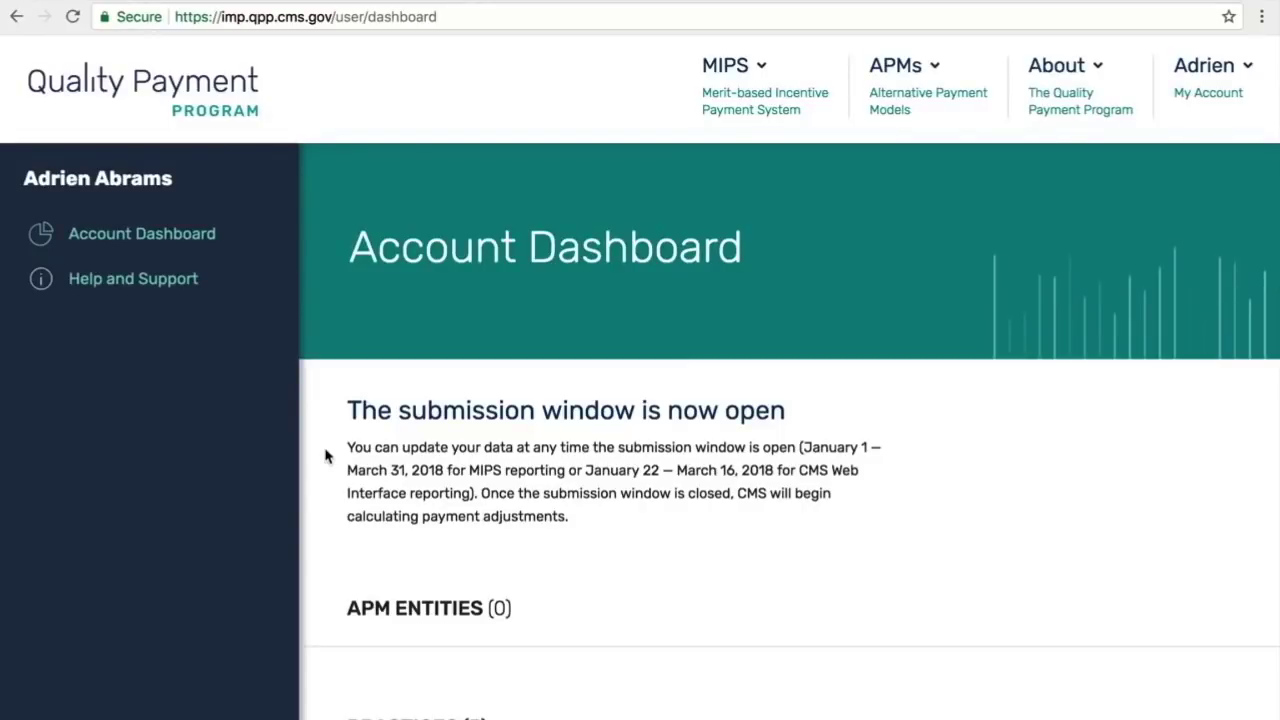
# Step: In the Practices list, choose Report as a group for the target practice
pyautogui.scroll(-3, 325, 456)
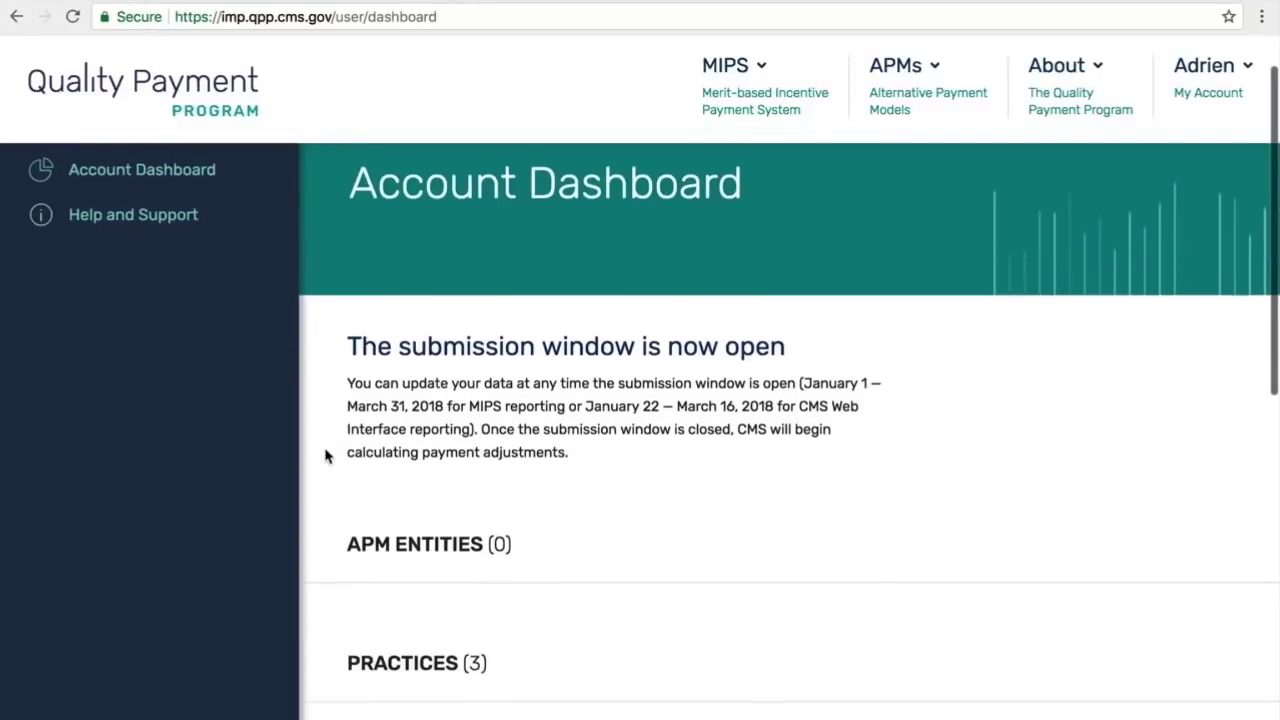
pyautogui.scroll(-3, 325, 456)
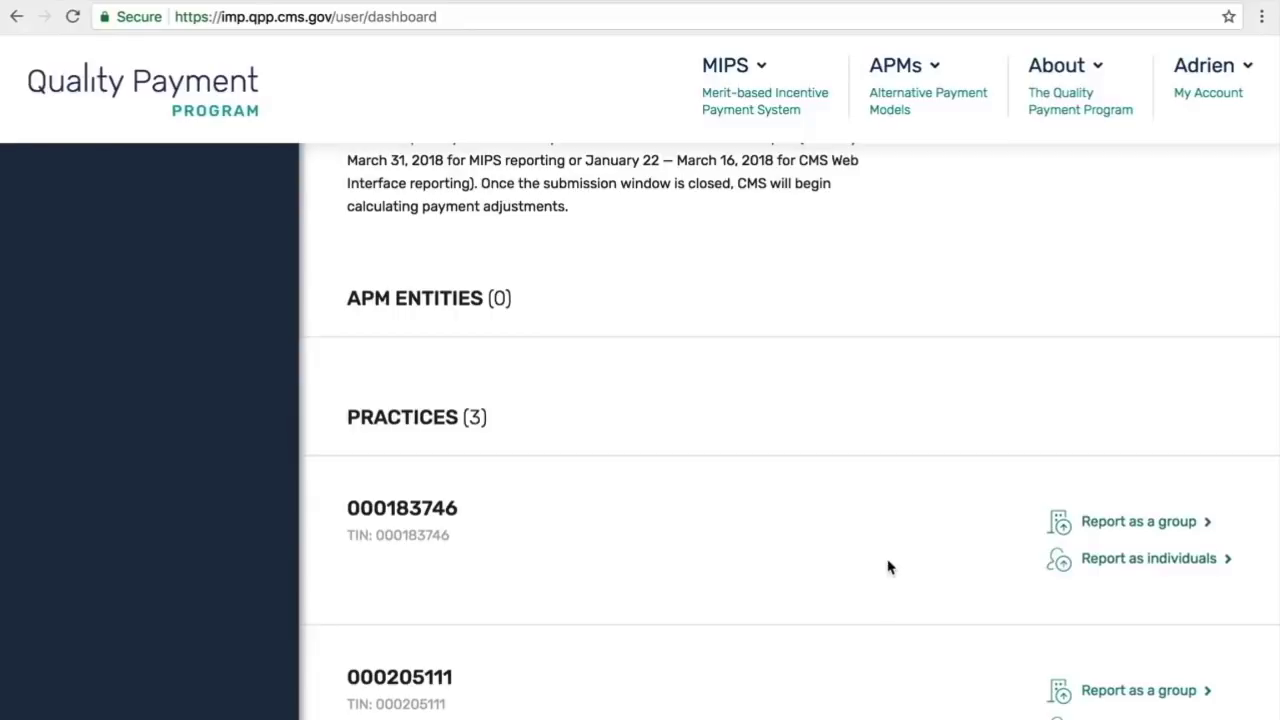
pyautogui.scroll(1, 888, 567)
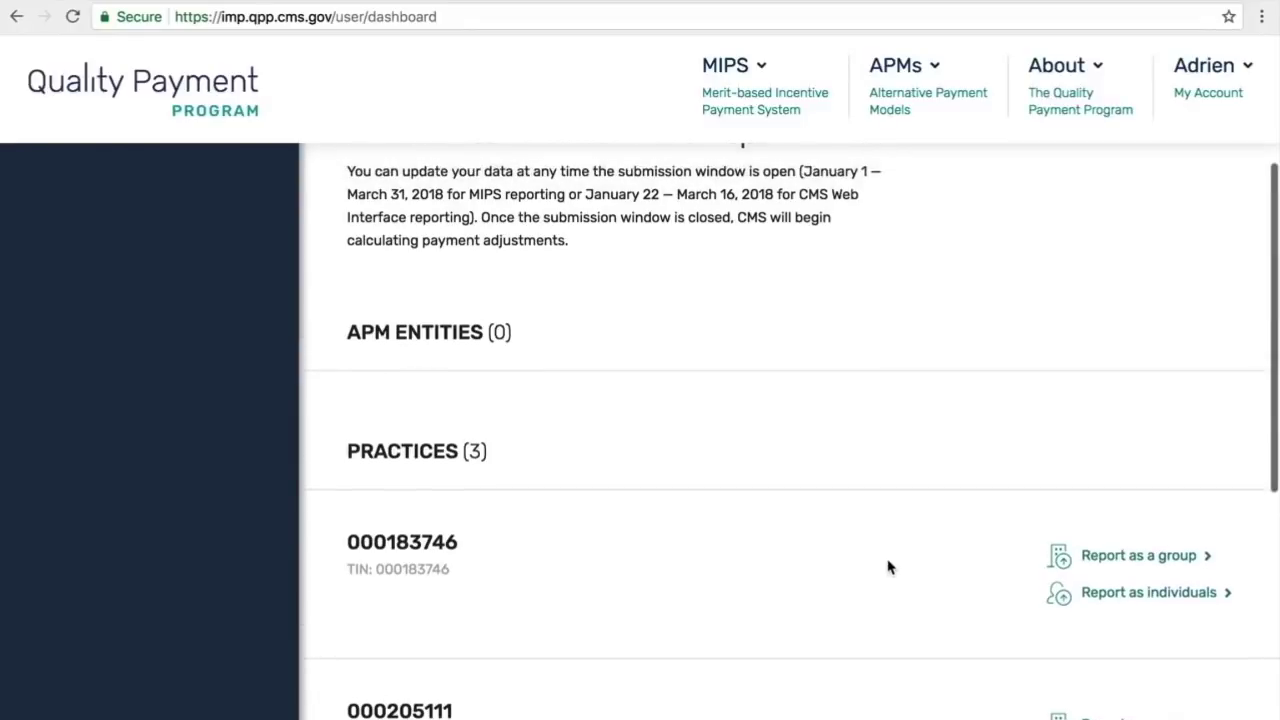
pyautogui.scroll(-2, 888, 567)
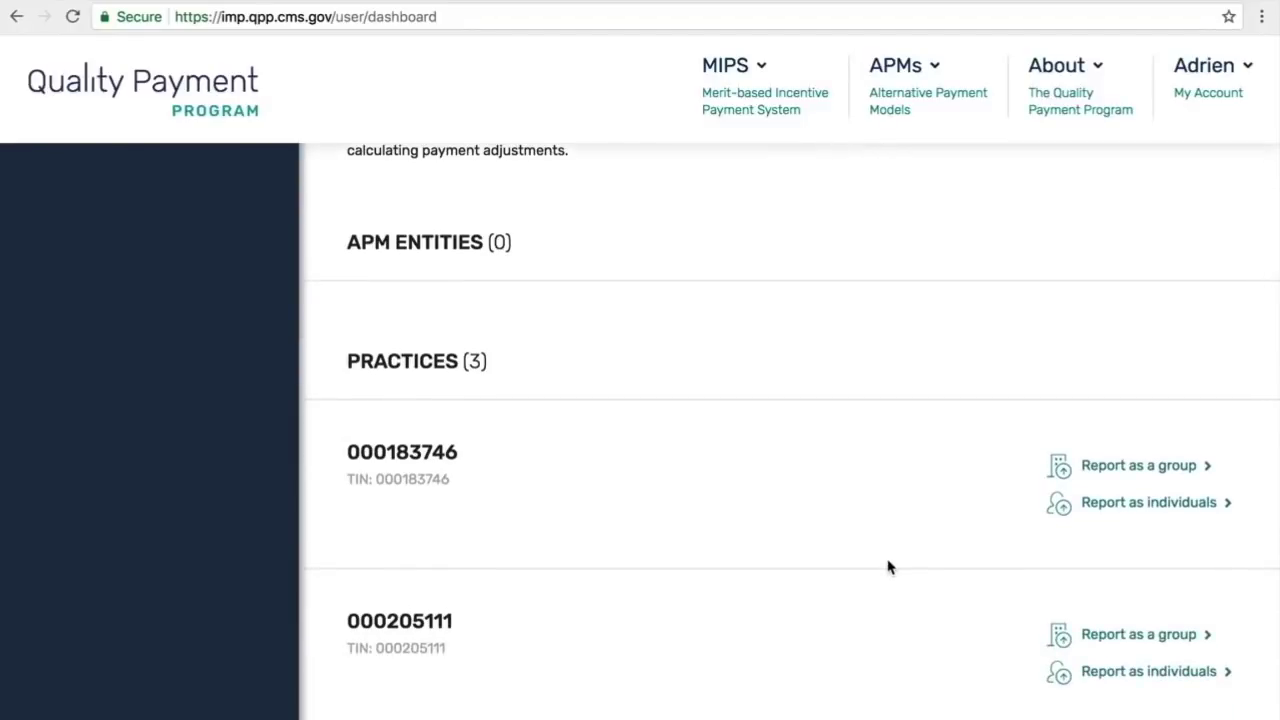
pyautogui.scroll(-1, 888, 567)
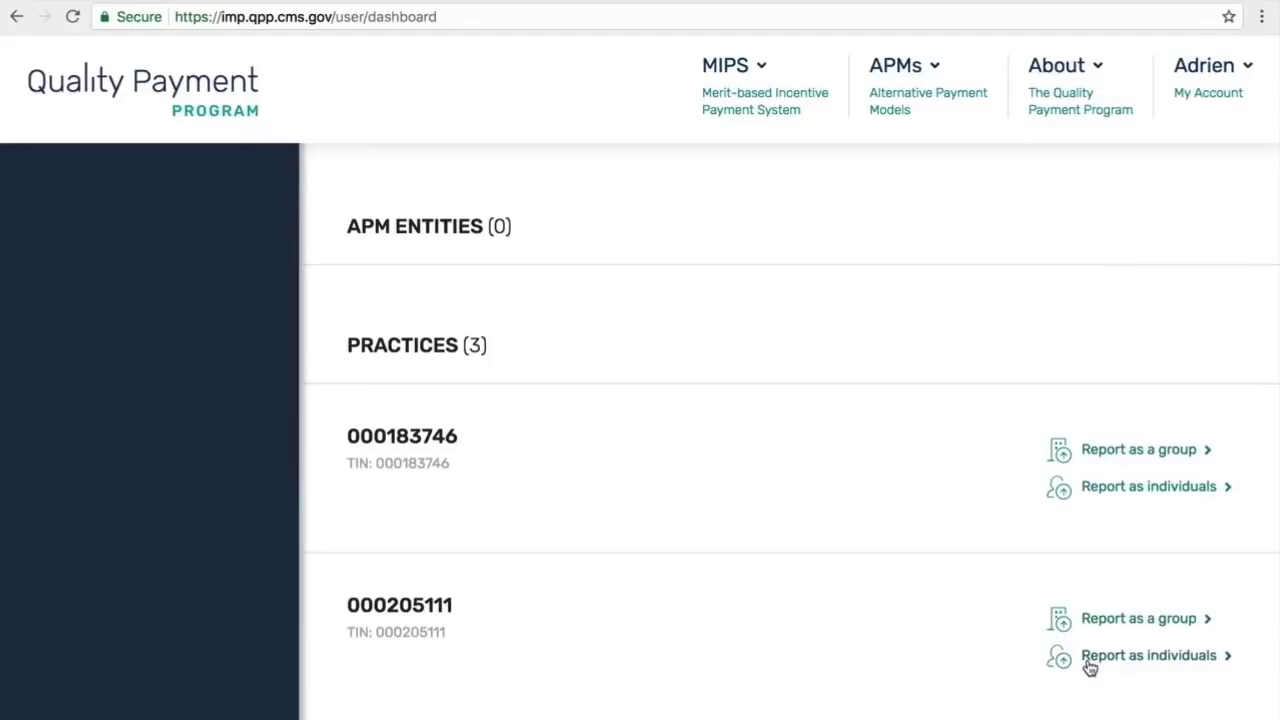
pyautogui.click(1143, 453)
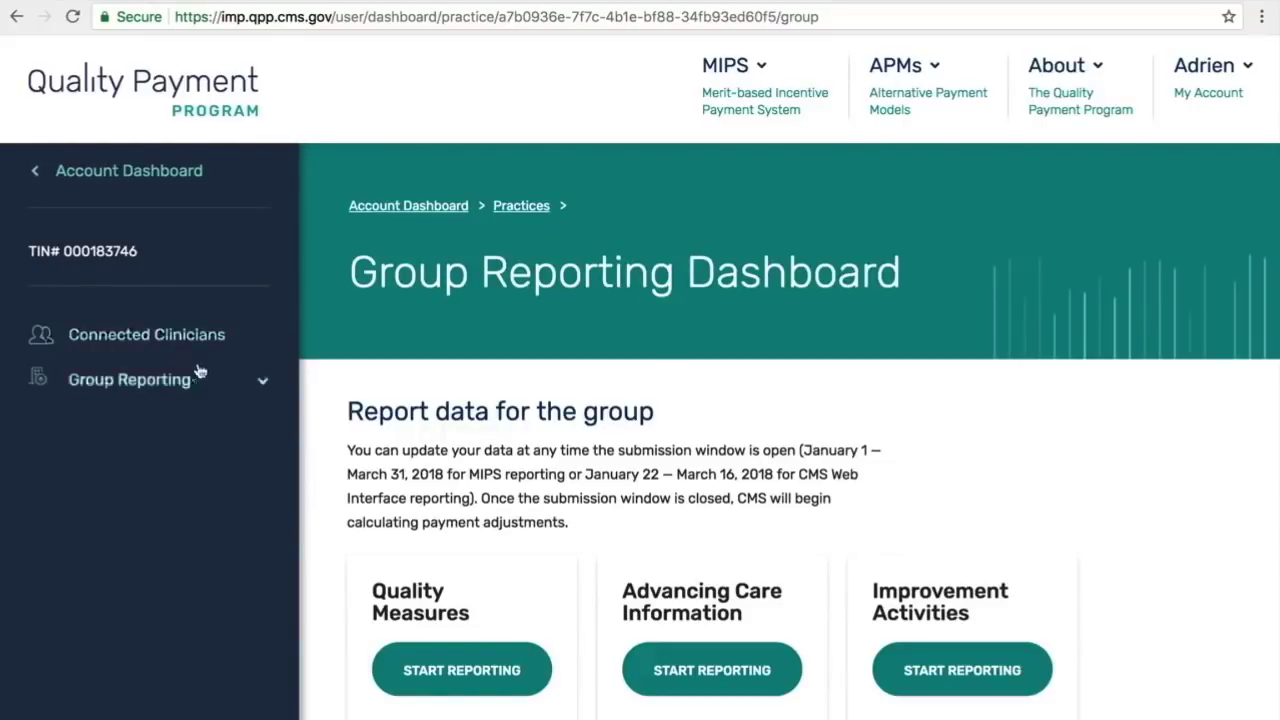
# Step: Expand Group Reporting and start reporting Quality Measures for the group
pyautogui.click(262, 381)
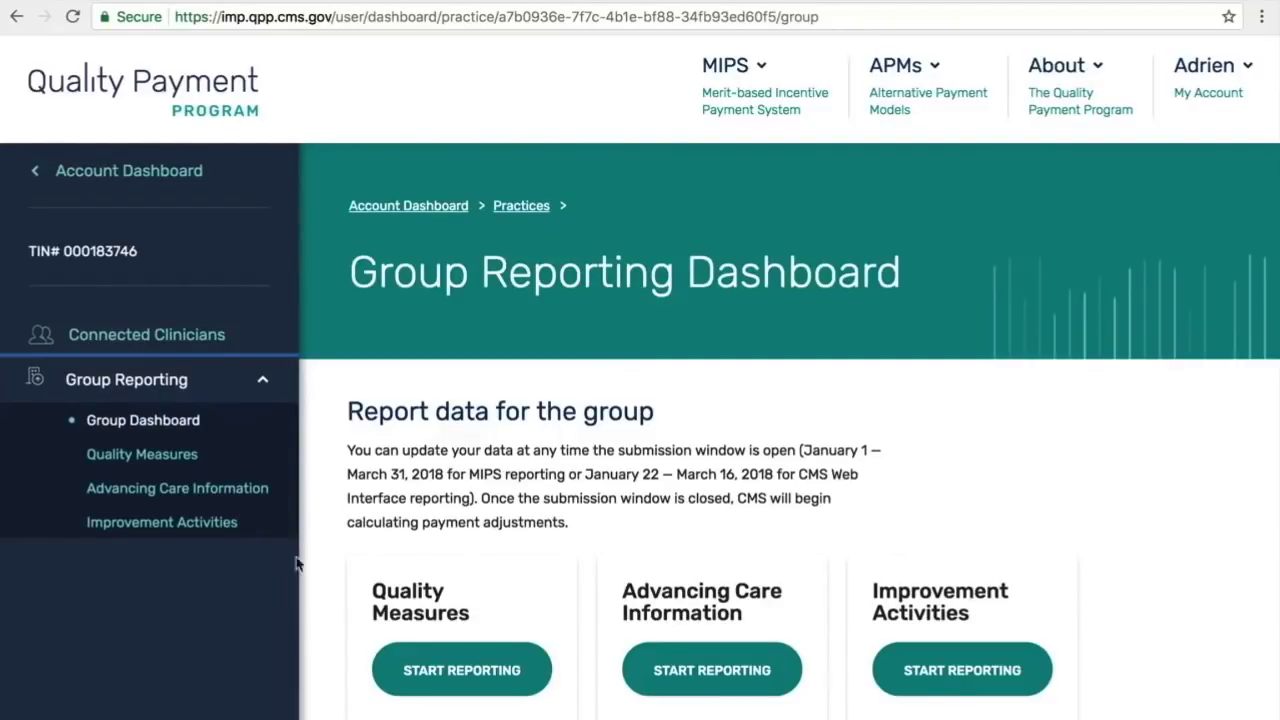
pyautogui.click(424, 670)
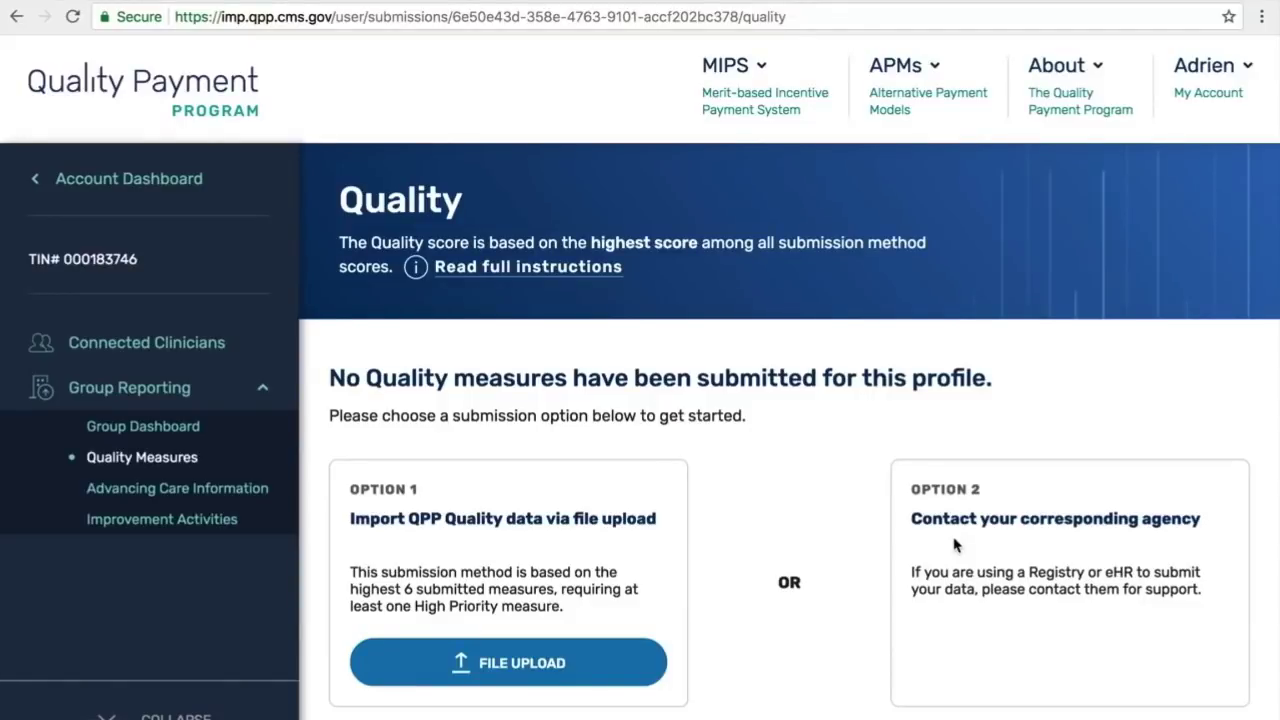
# Step: Add qrda3_Demo.xml to the Upload Submission Data list as a pending upload
pyautogui.click(600, 666)
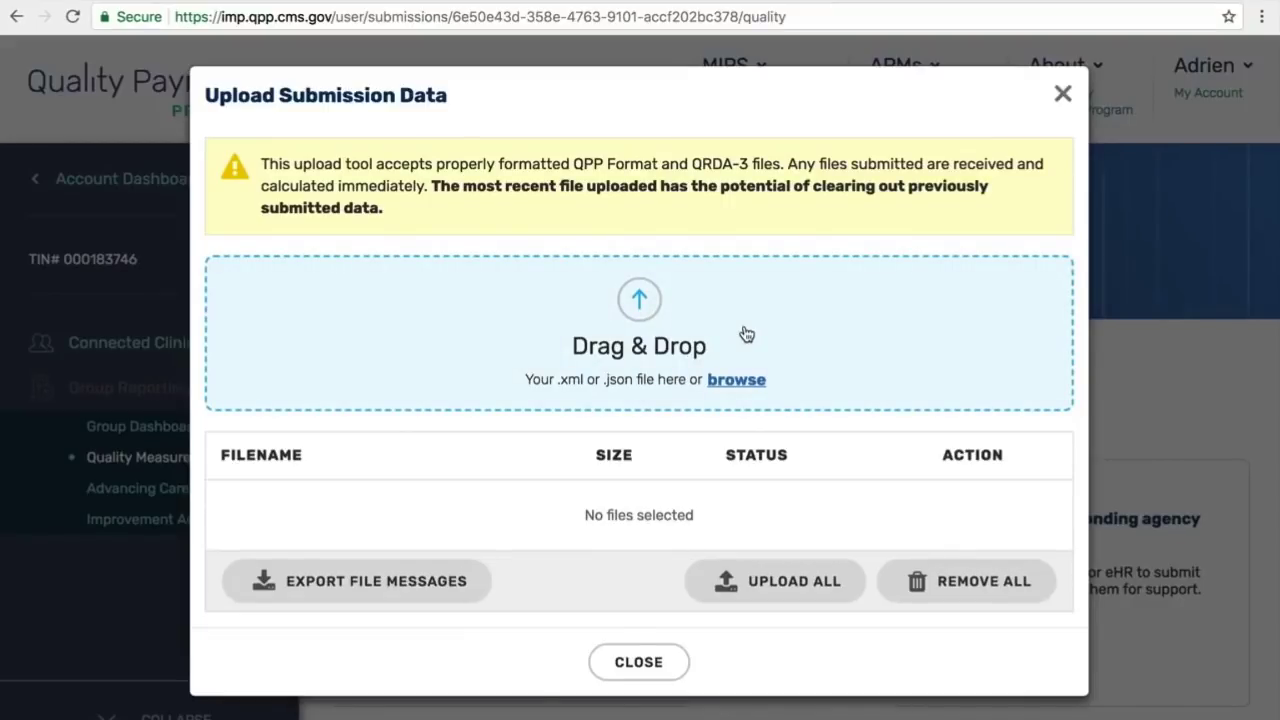
pyautogui.click(737, 384)
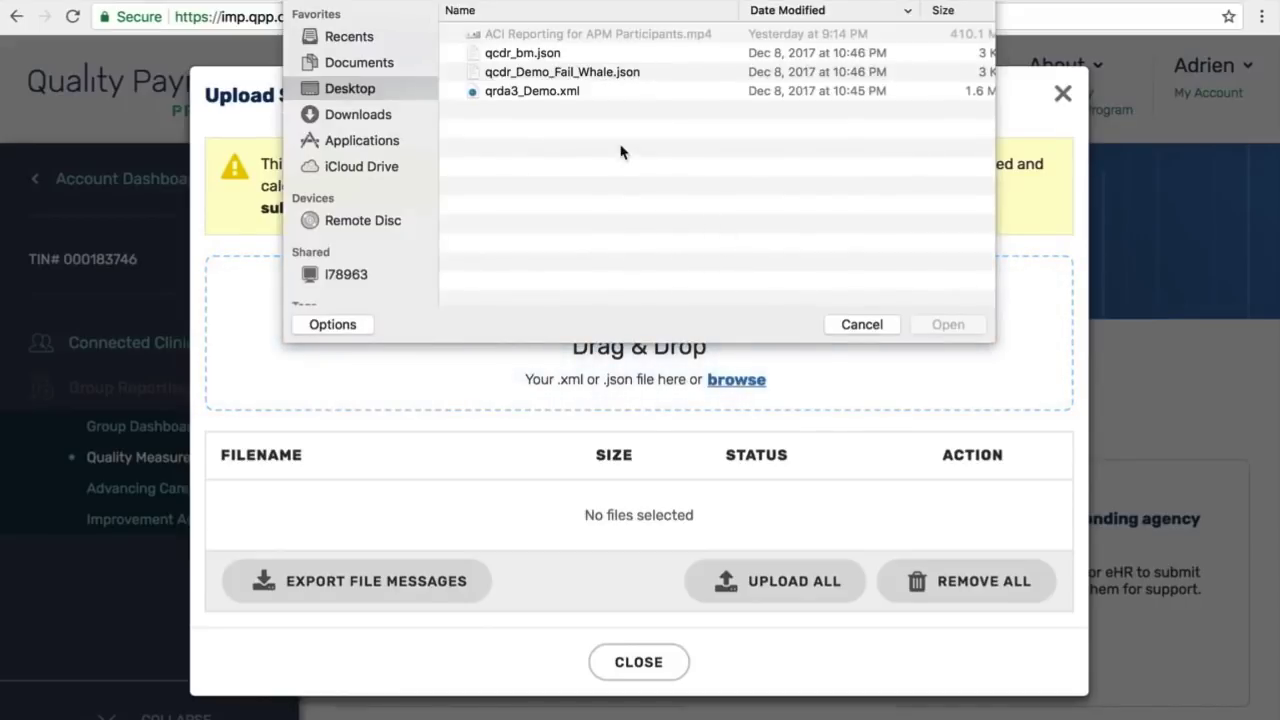
pyautogui.click(548, 91)
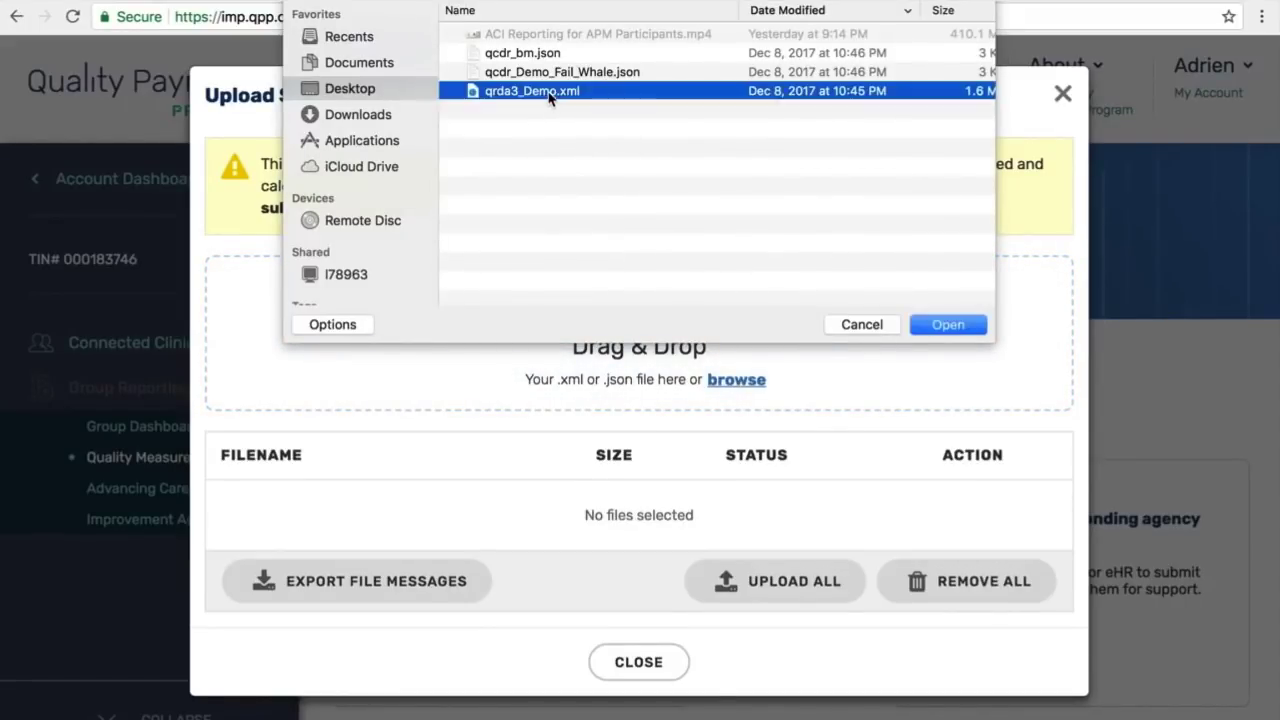
pyautogui.click(948, 326)
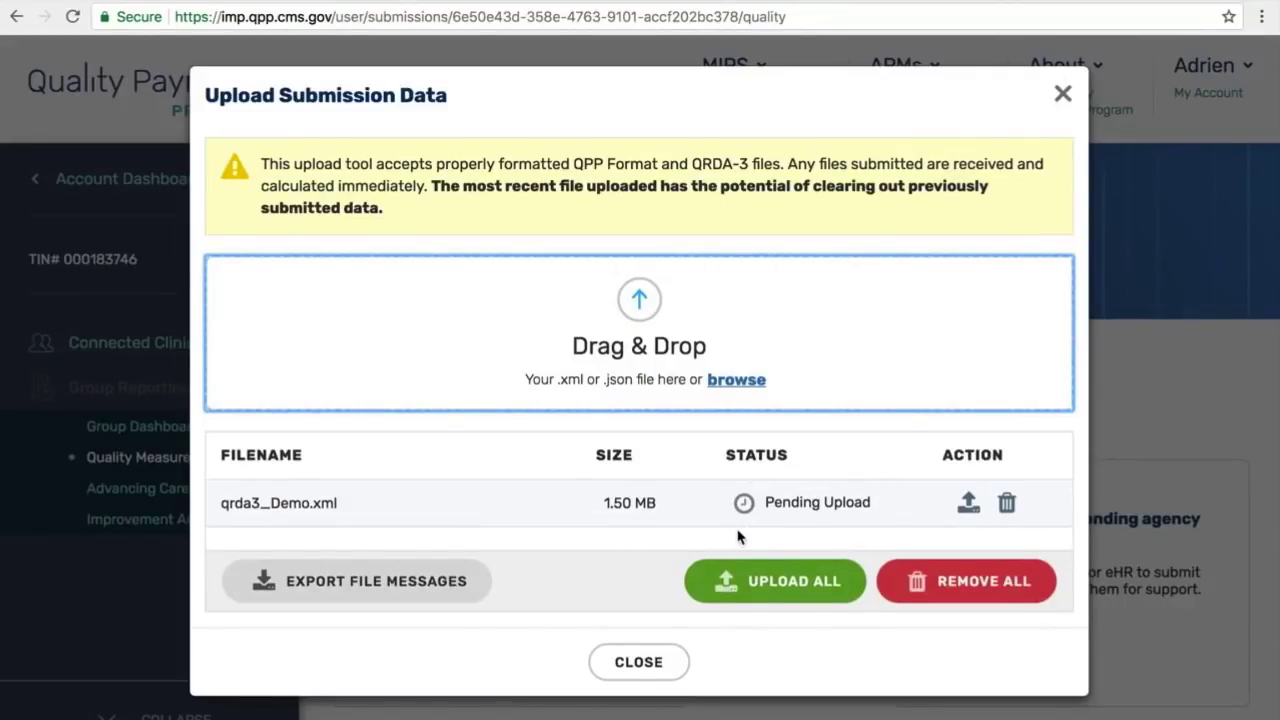
# Step: Upload qrda3_Demo.xml until Complete and close the dialog to see the 60/60 EHR score
pyautogui.click(745, 584)
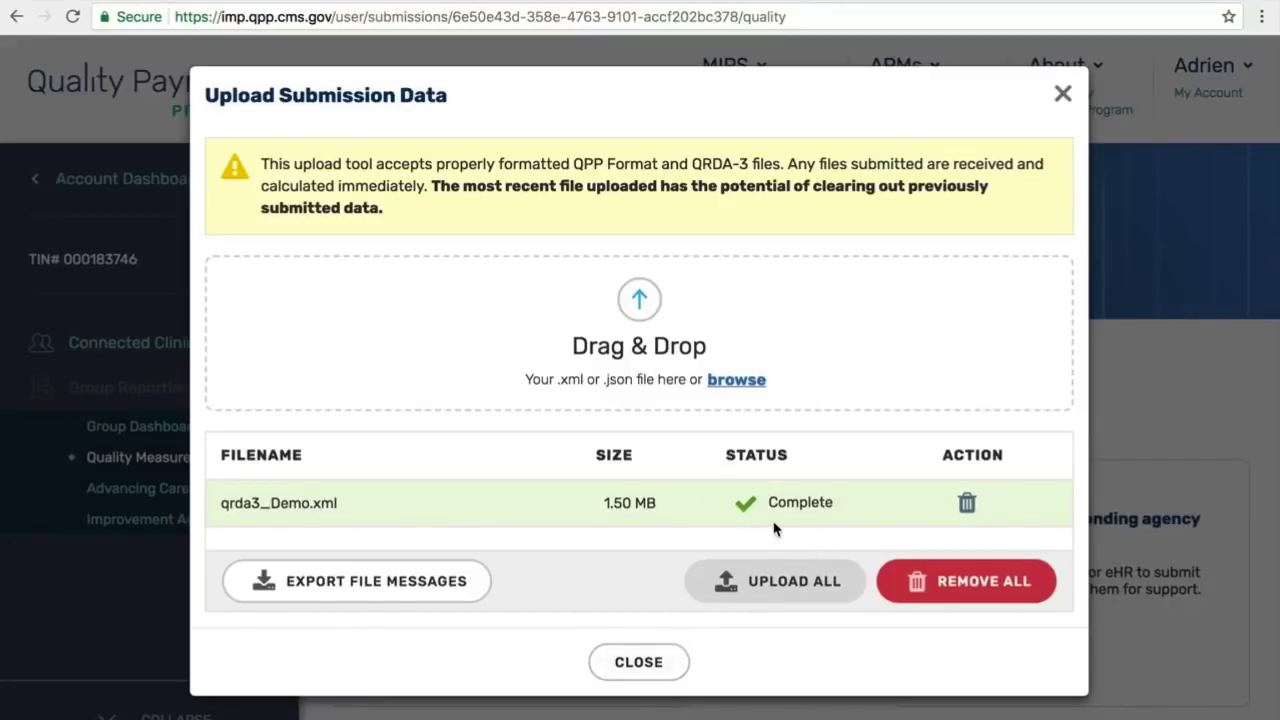
pyautogui.click(650, 663)
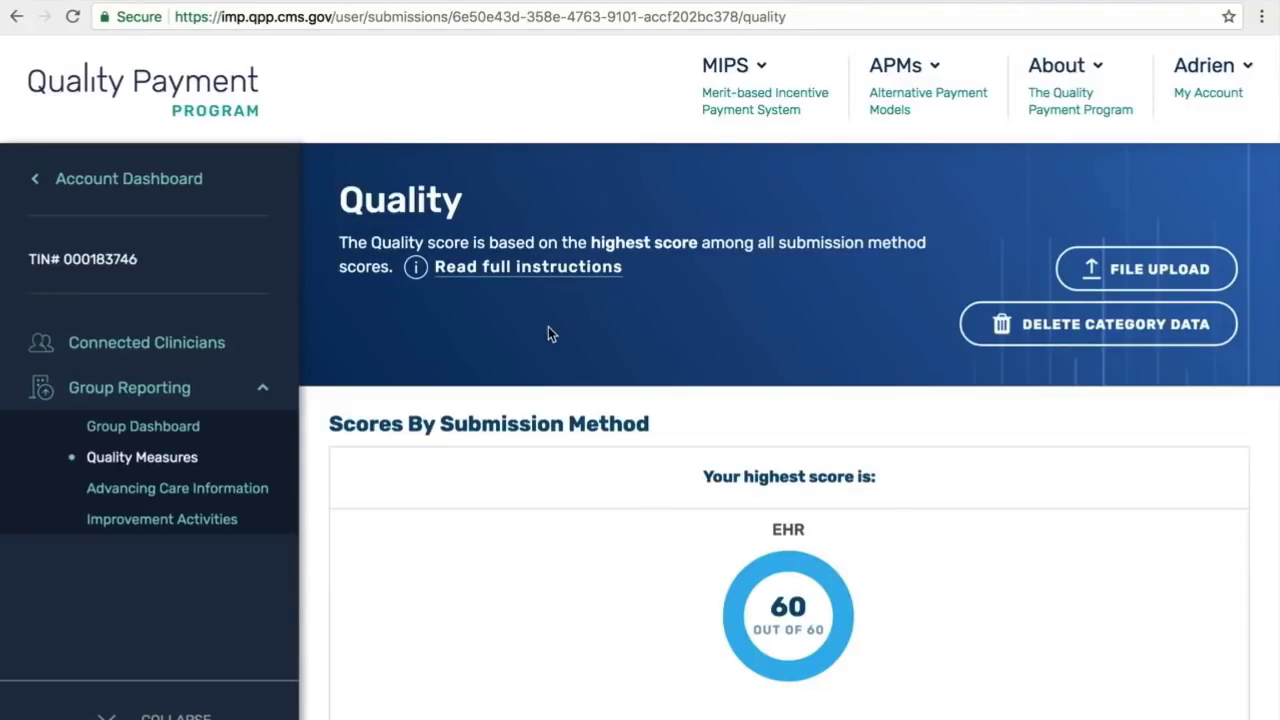
pyautogui.press('Tab')
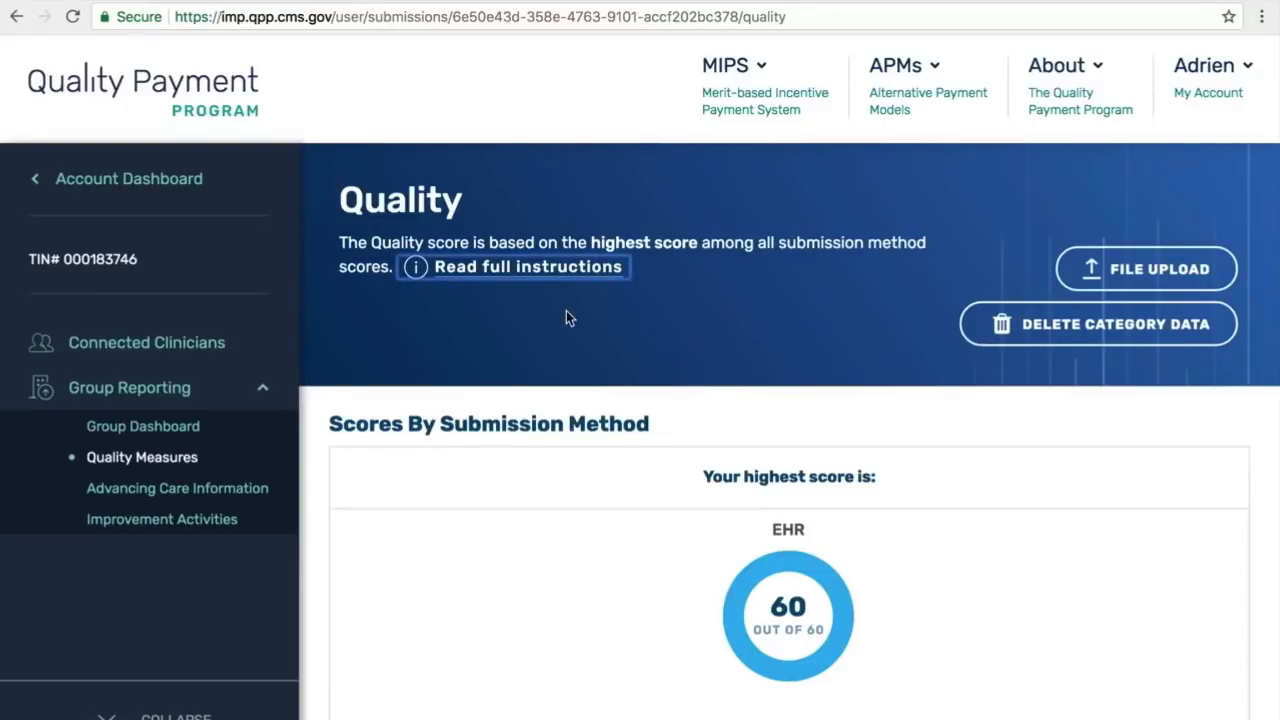
pyautogui.click(560, 270)
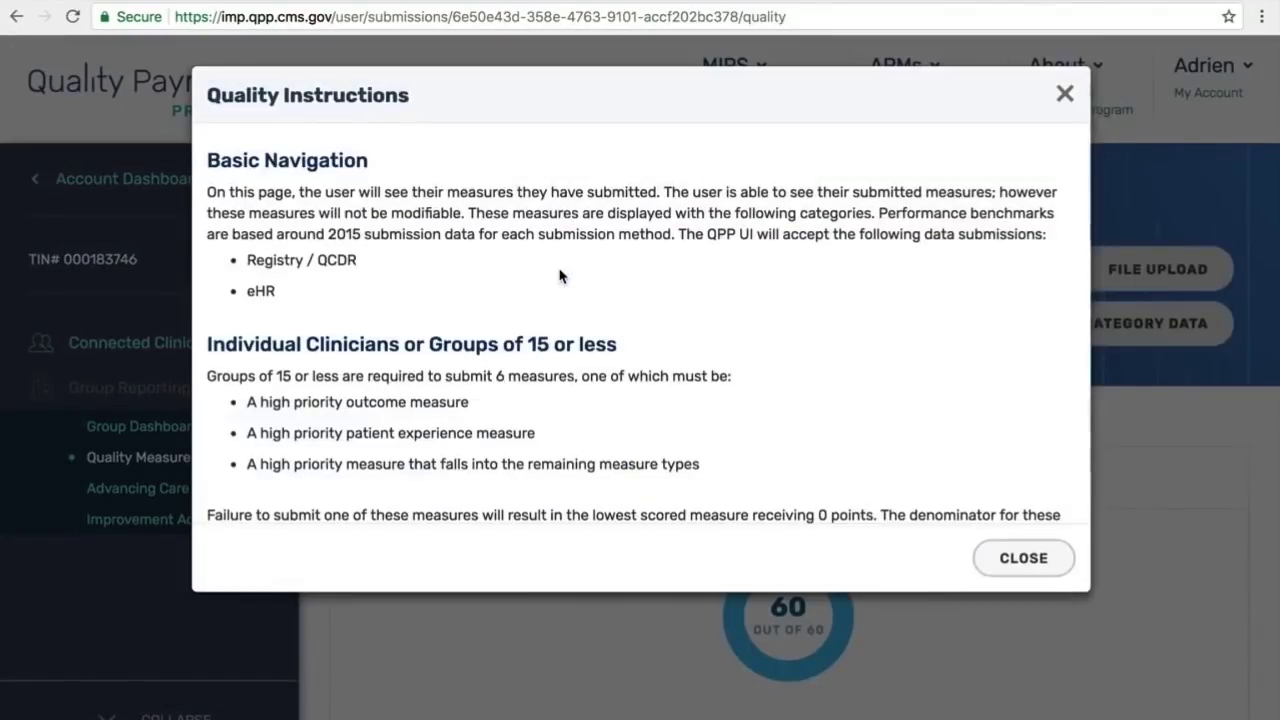
pyautogui.scroll(-3, 645, 311)
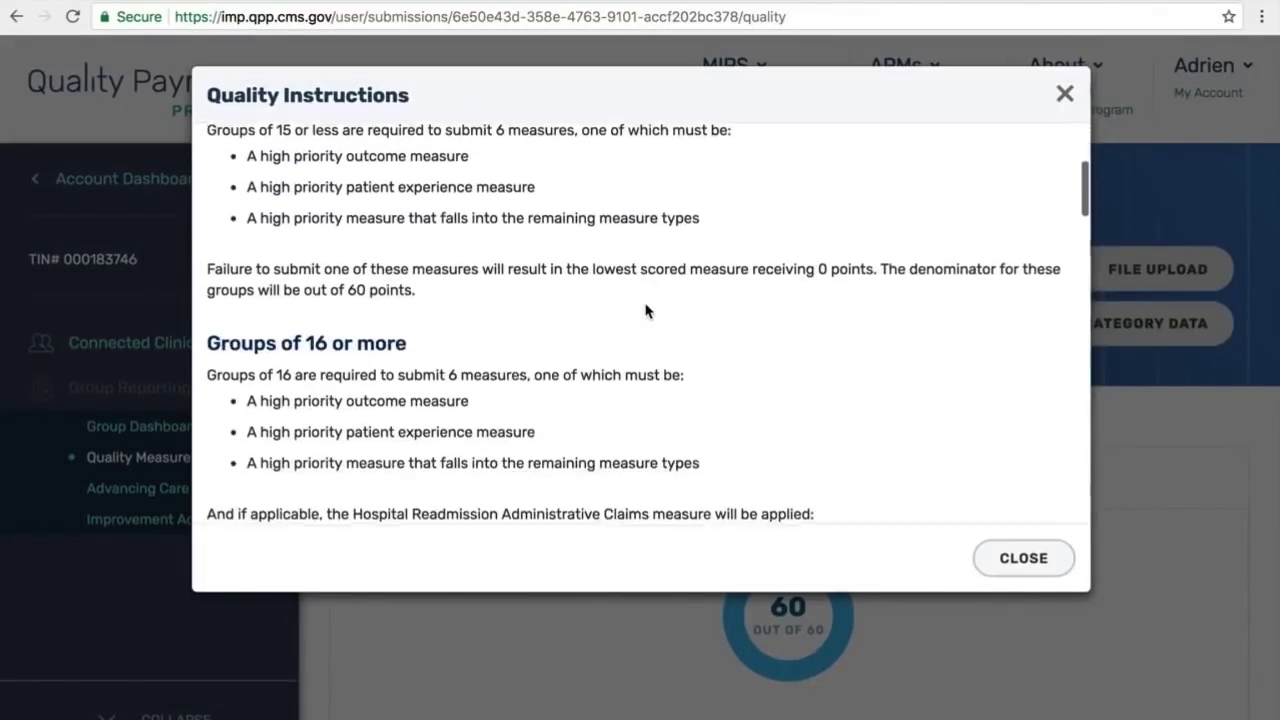
pyautogui.scroll(-5, 645, 311)
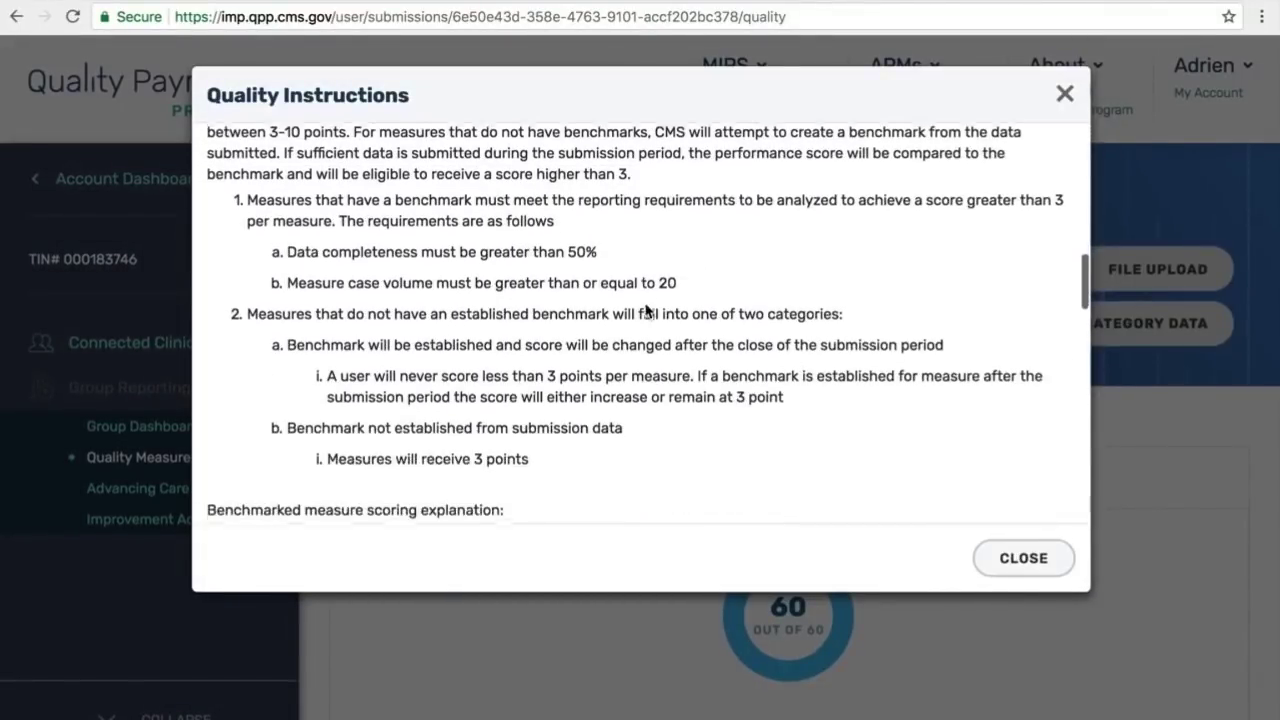
pyautogui.scroll(-10, 645, 311)
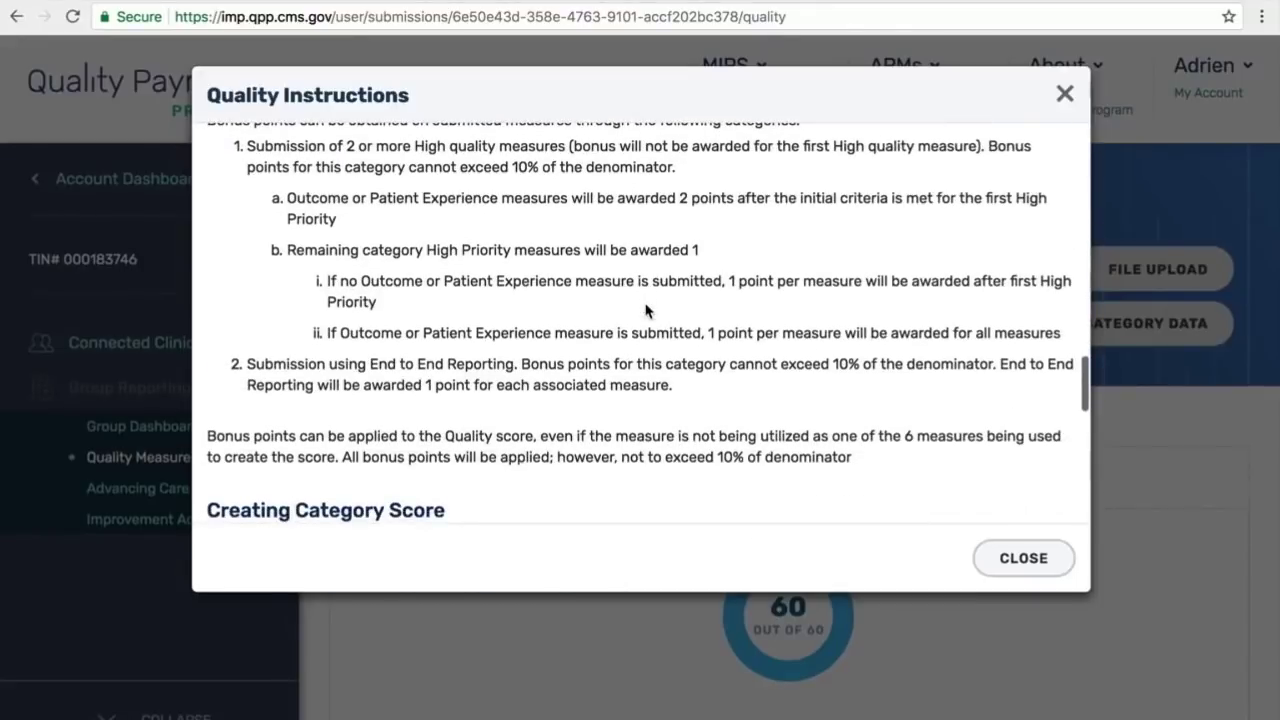
pyautogui.click(1047, 566)
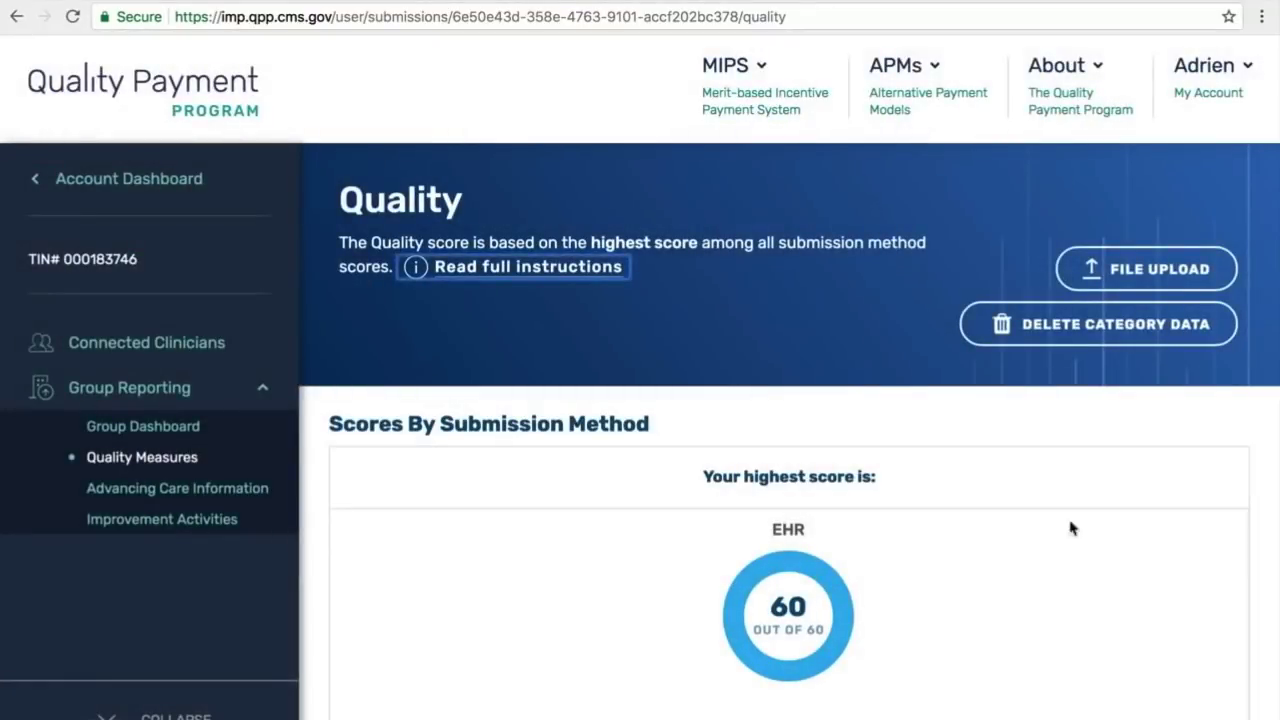
pyautogui.click(1173, 285)
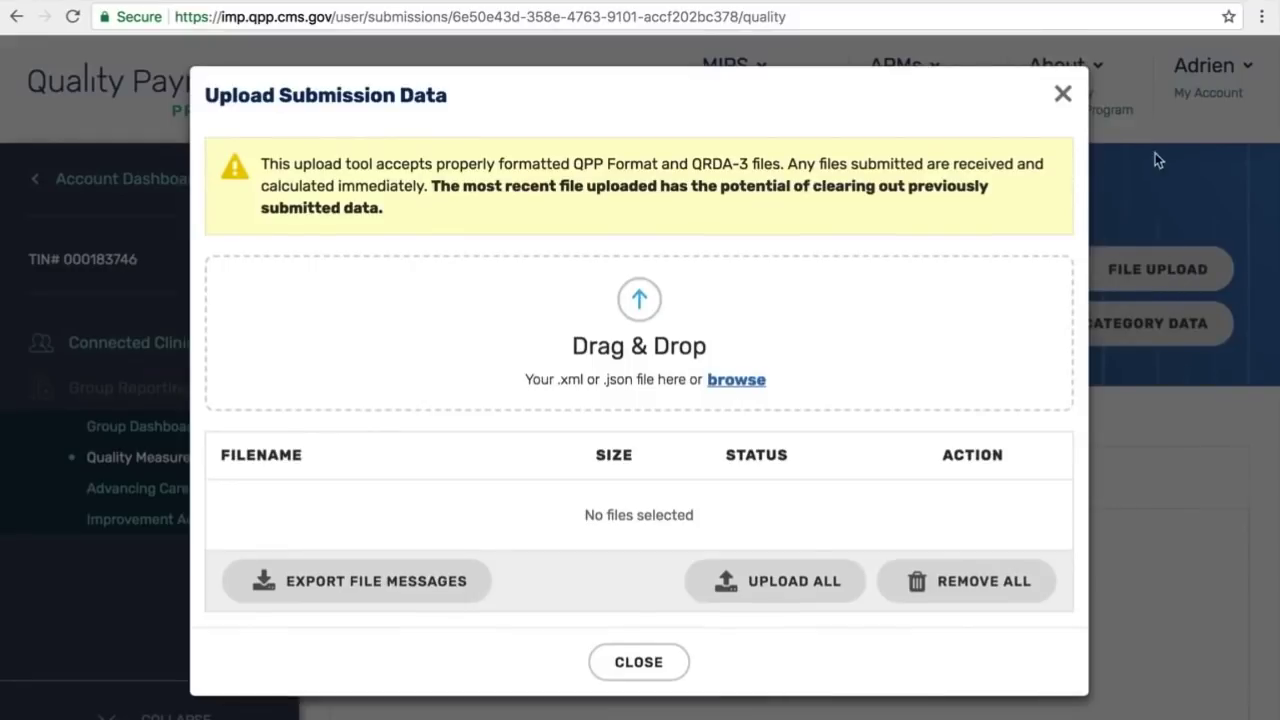
pyautogui.click(1064, 94)
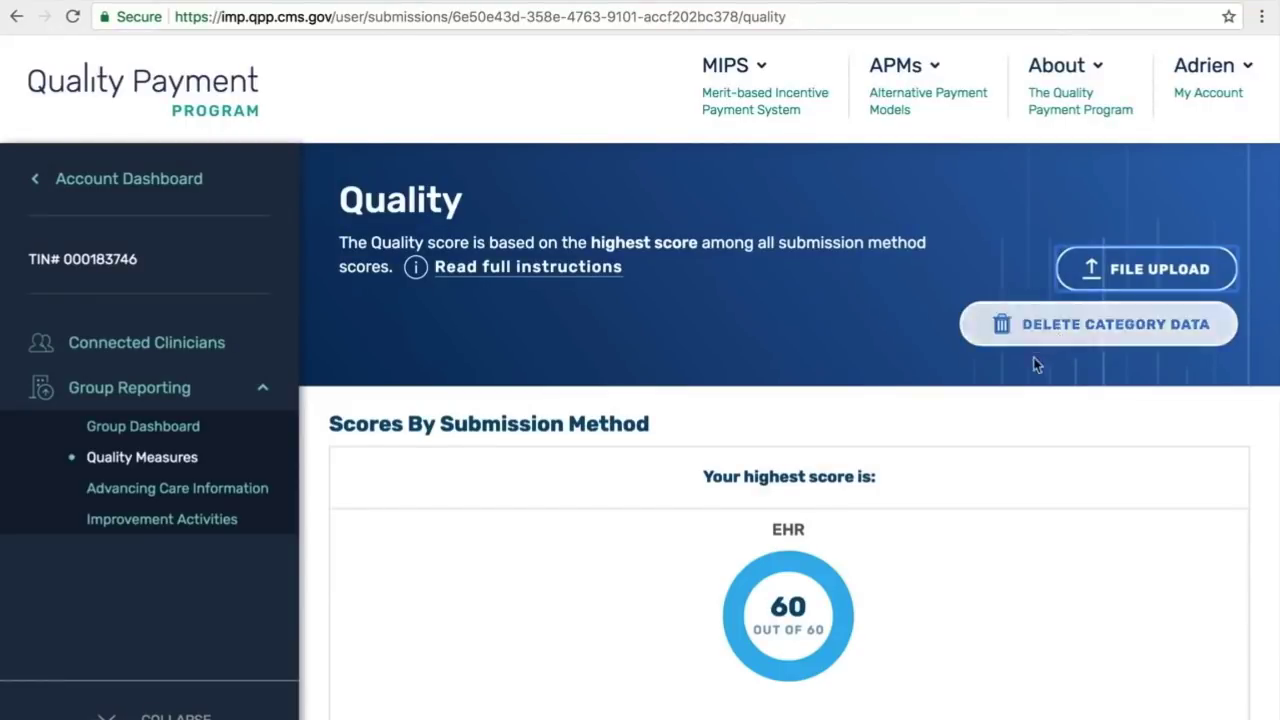
pyautogui.scroll(-3, 1026, 417)
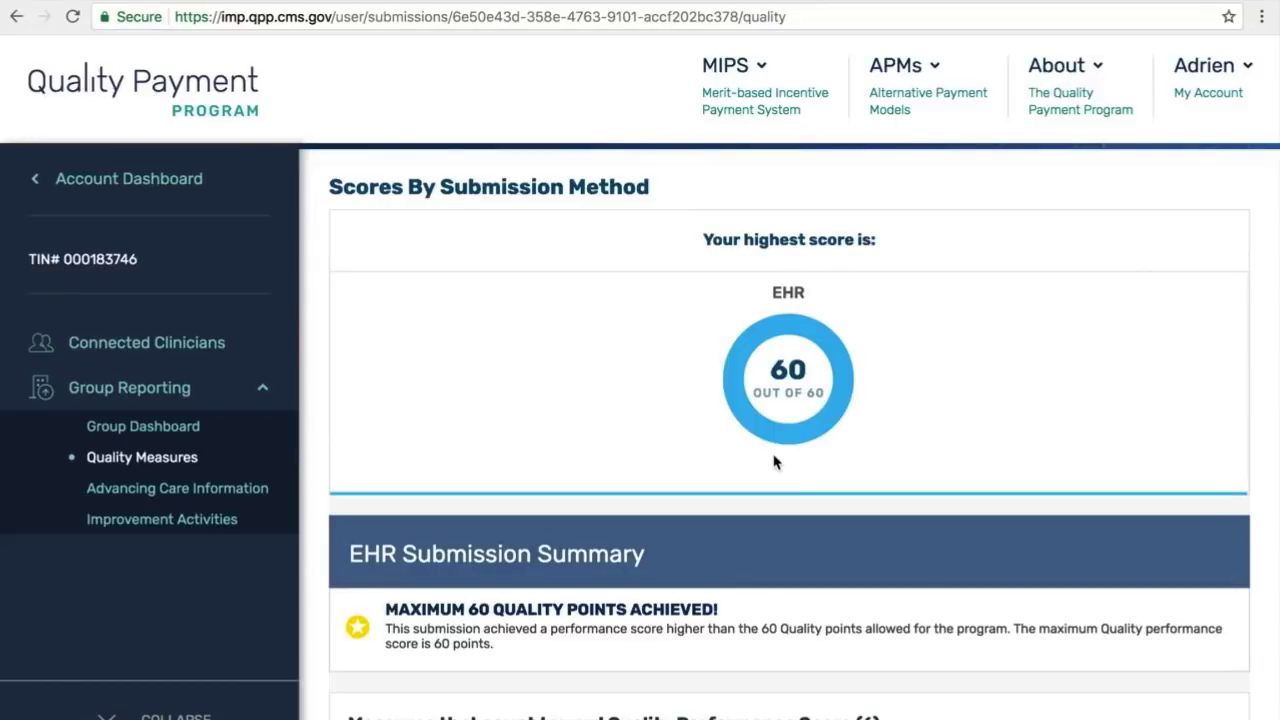
pyautogui.scroll(-3, 775, 461)
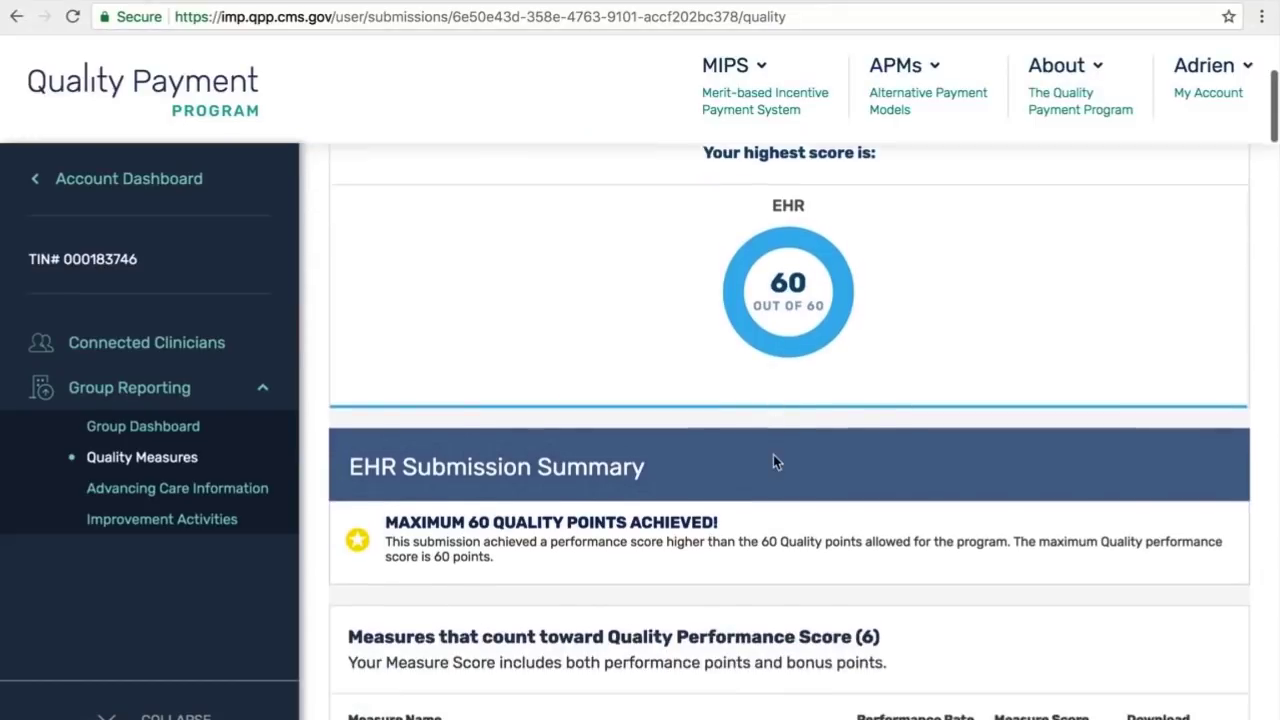
pyautogui.scroll(-1, 774, 455)
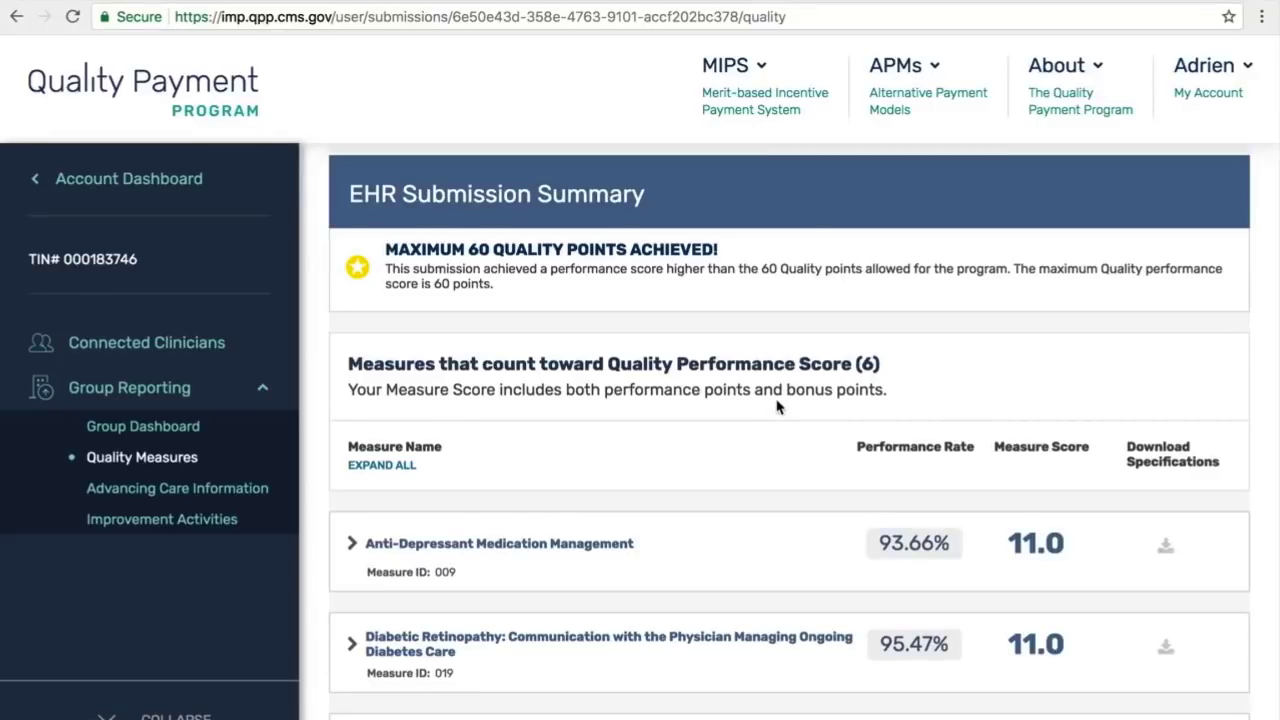
pyautogui.moveTo(778, 405); pyautogui.dragTo(784, 360)
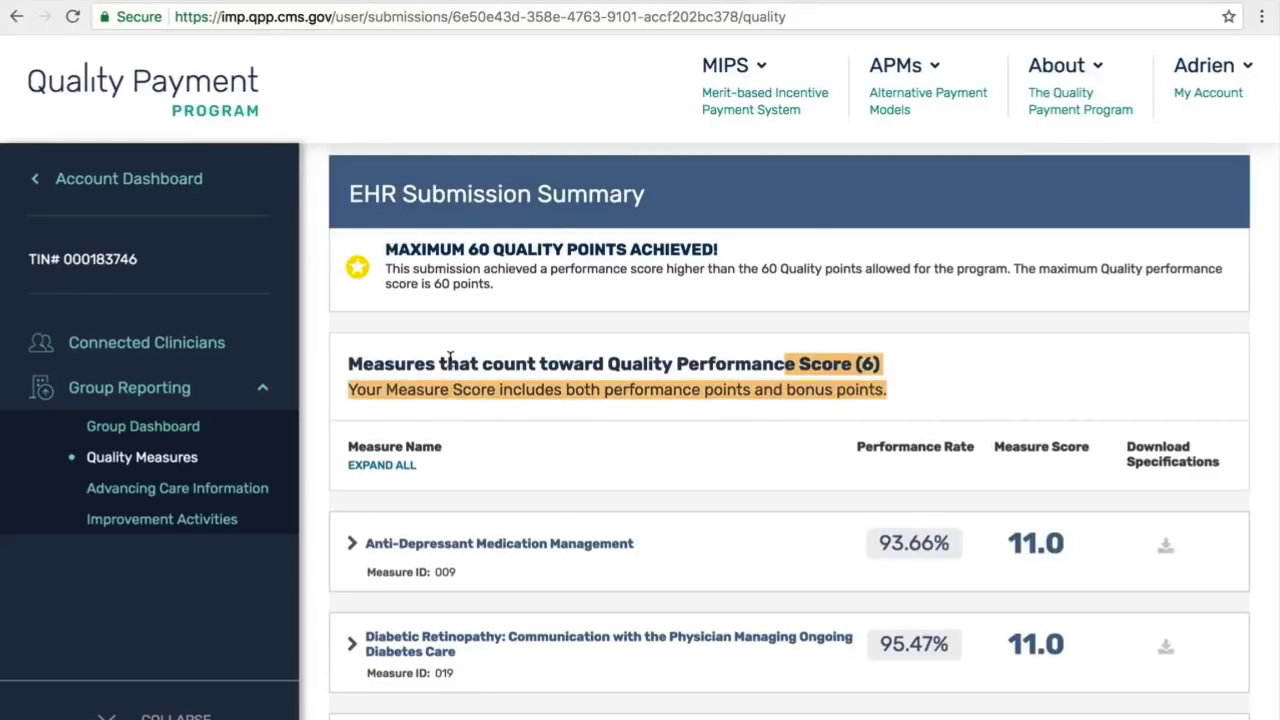
pyautogui.click(358, 366)
pyautogui.scroll(-3, 343, 372)
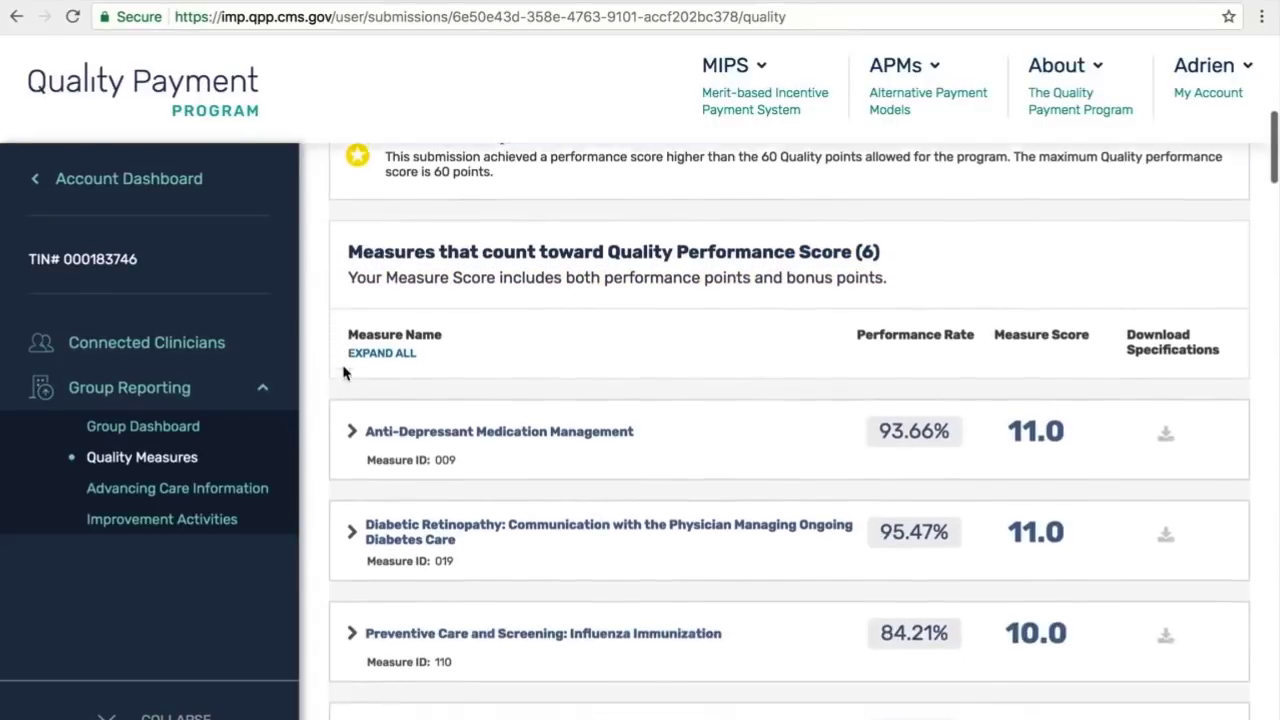
pyautogui.scroll(-1, 345, 374)
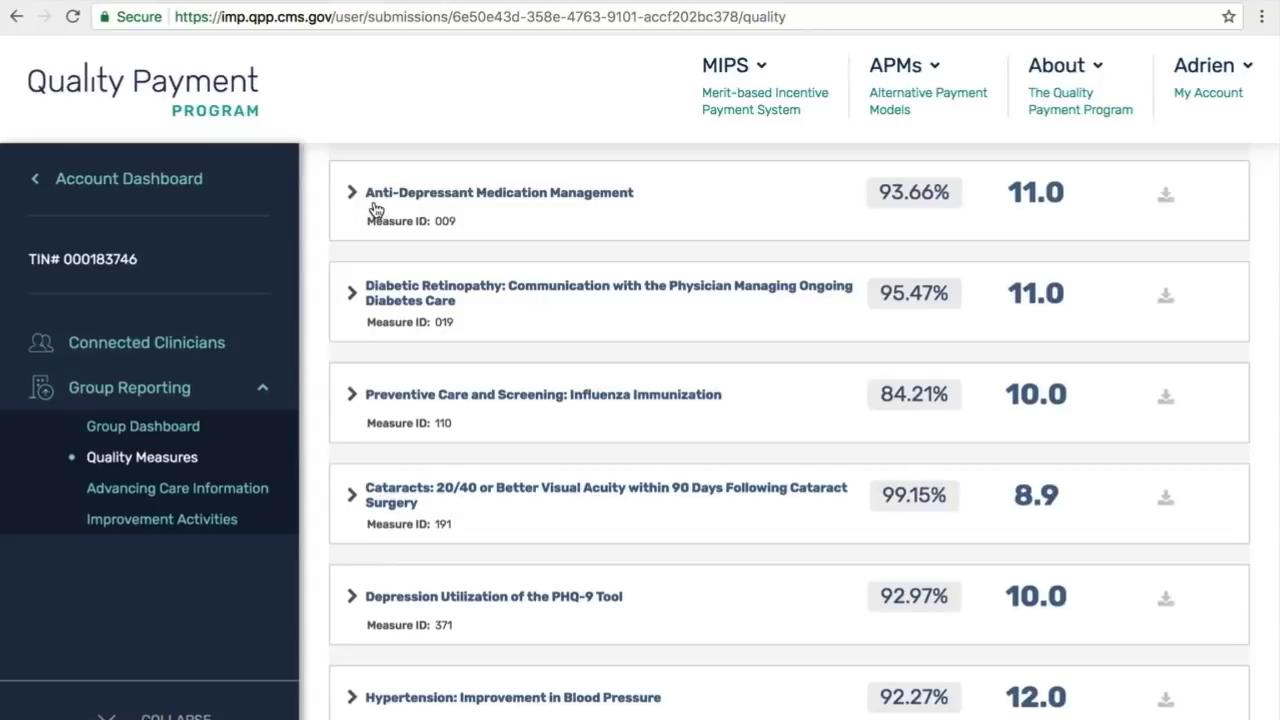
pyautogui.scroll(1, 368, 207)
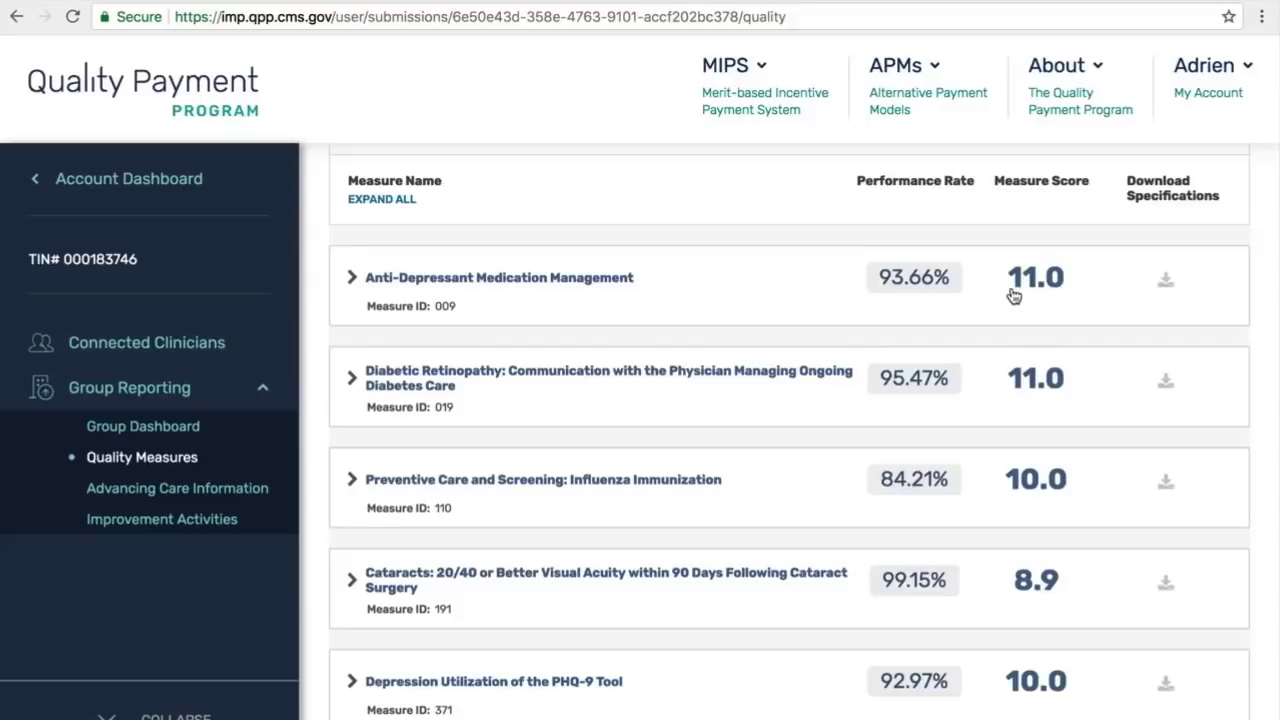
pyautogui.click(352, 278)
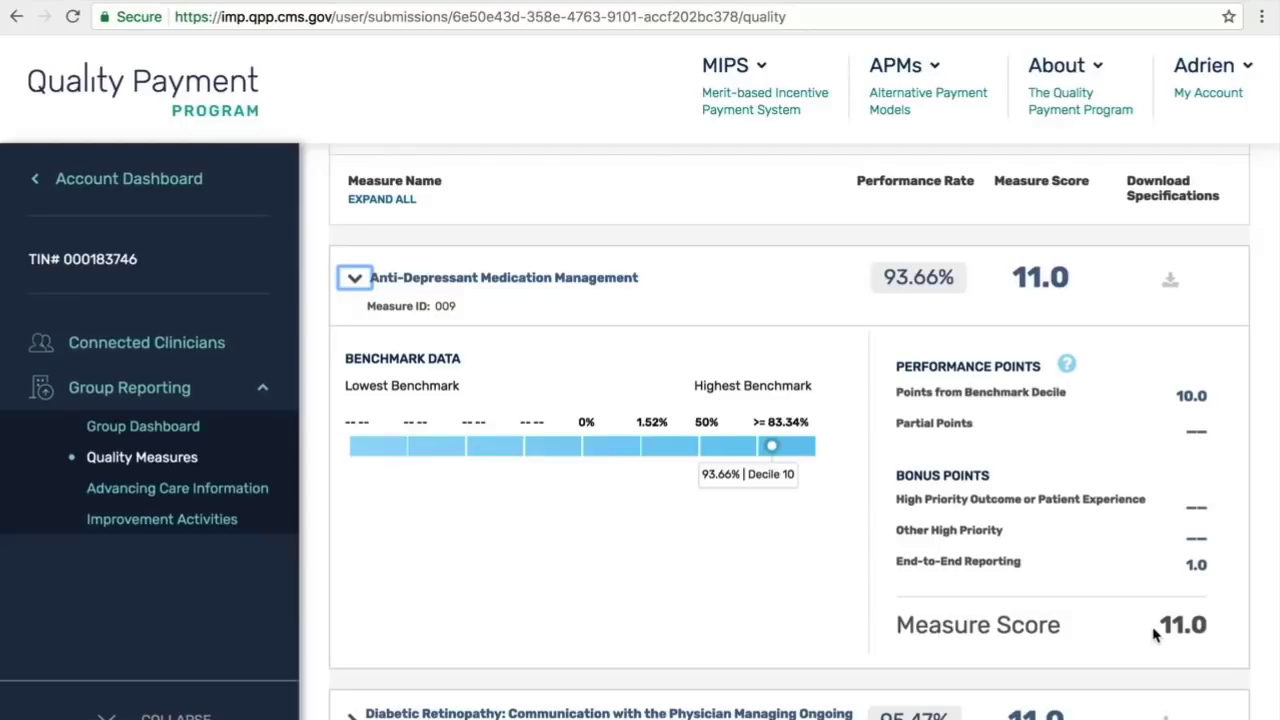
pyautogui.click(355, 280)
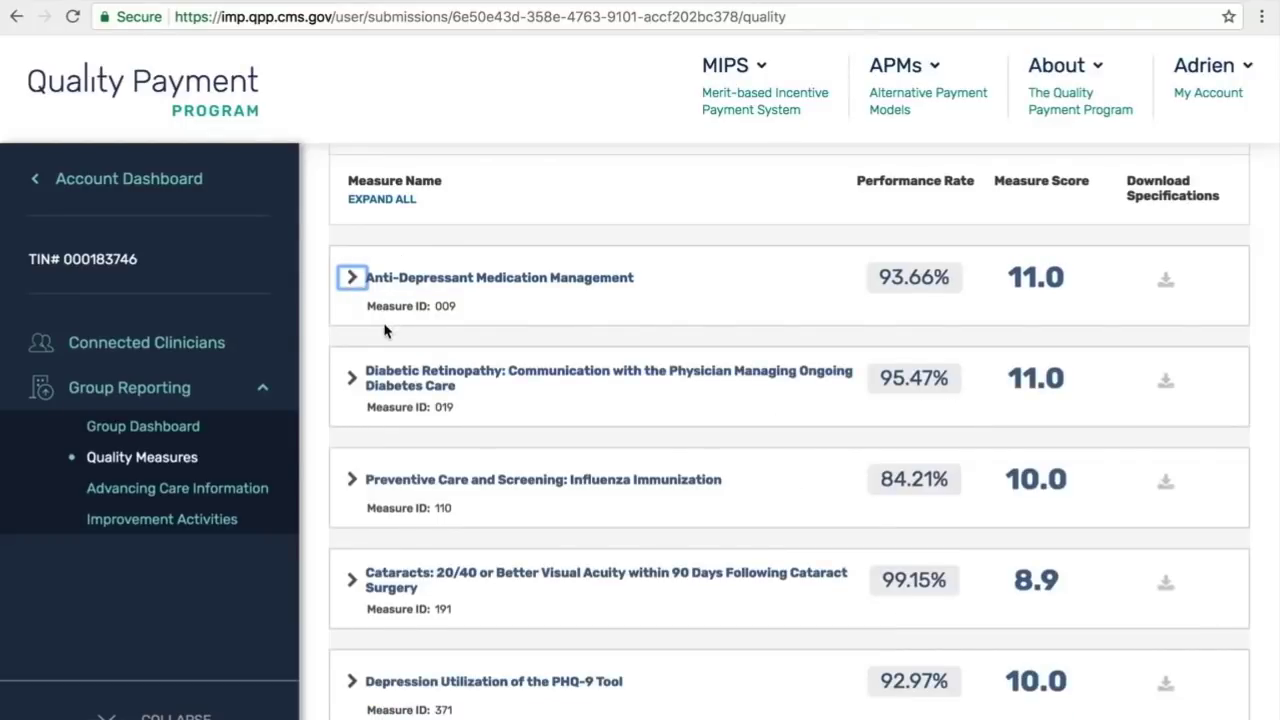
pyautogui.scroll(-2, 385, 330)
pyautogui.scroll(-2, 385, 330)
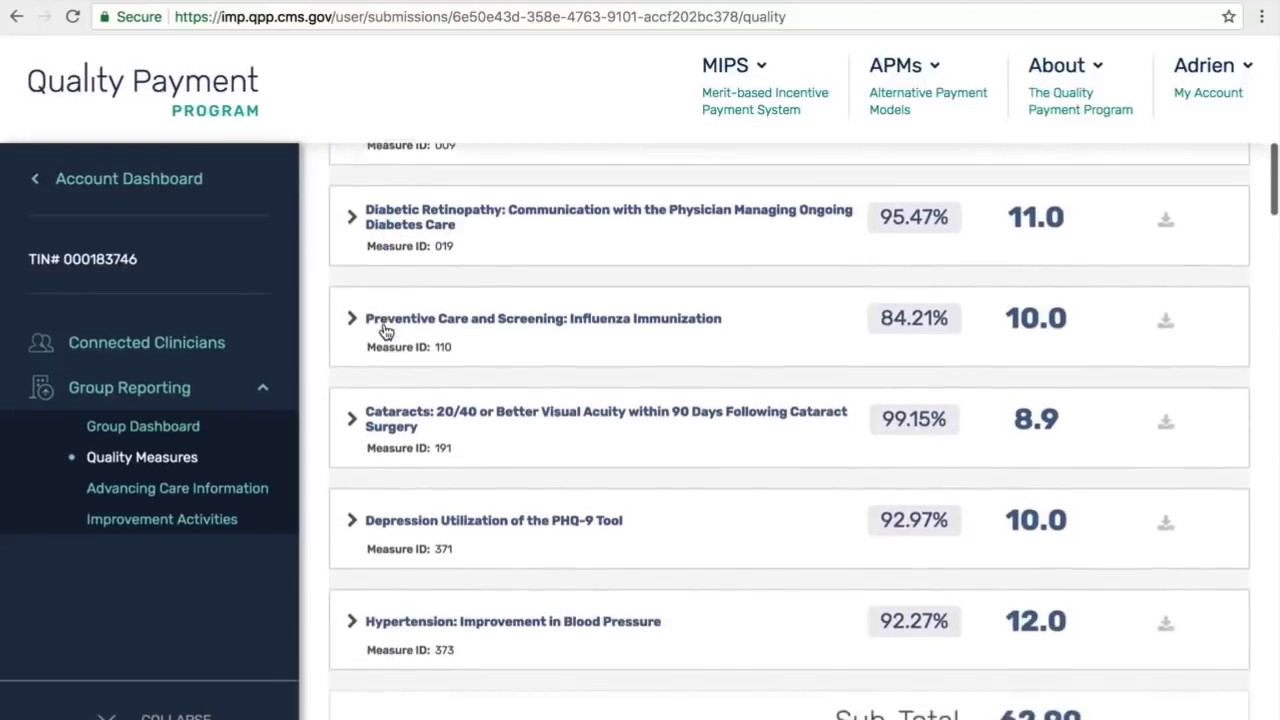
pyautogui.scroll(-1, 385, 330)
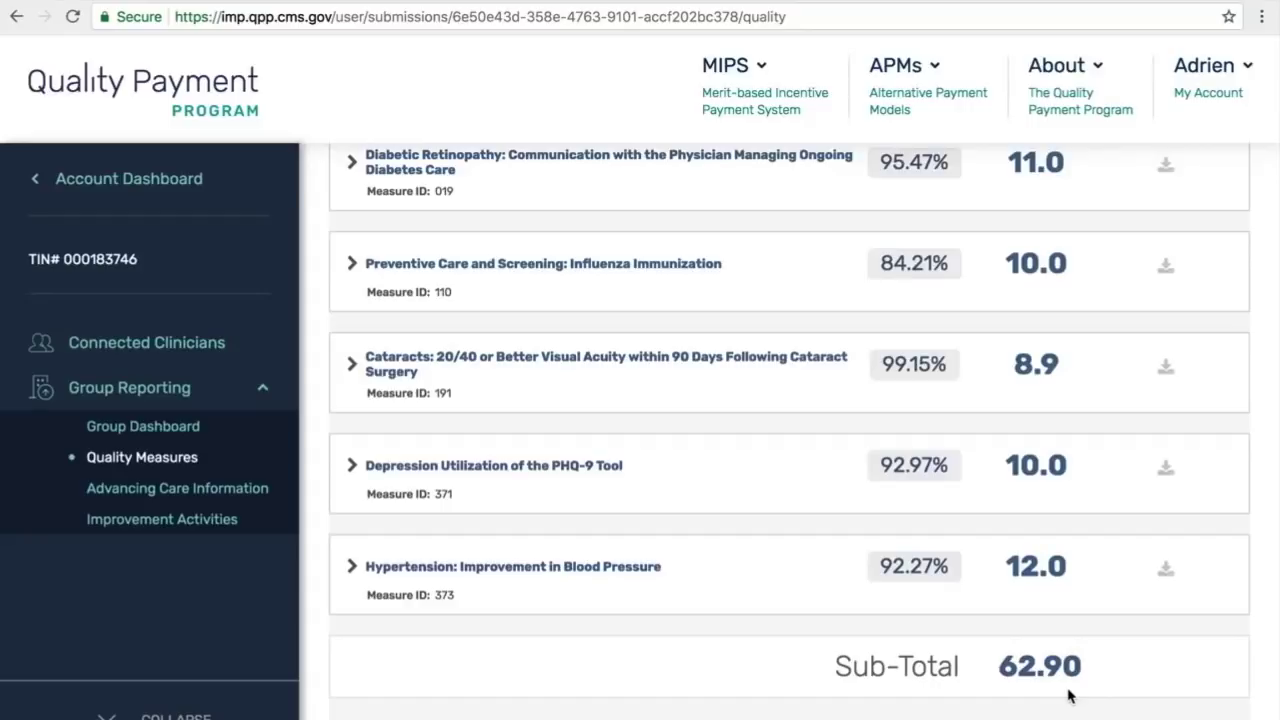
pyautogui.scroll(-4, 1068, 695)
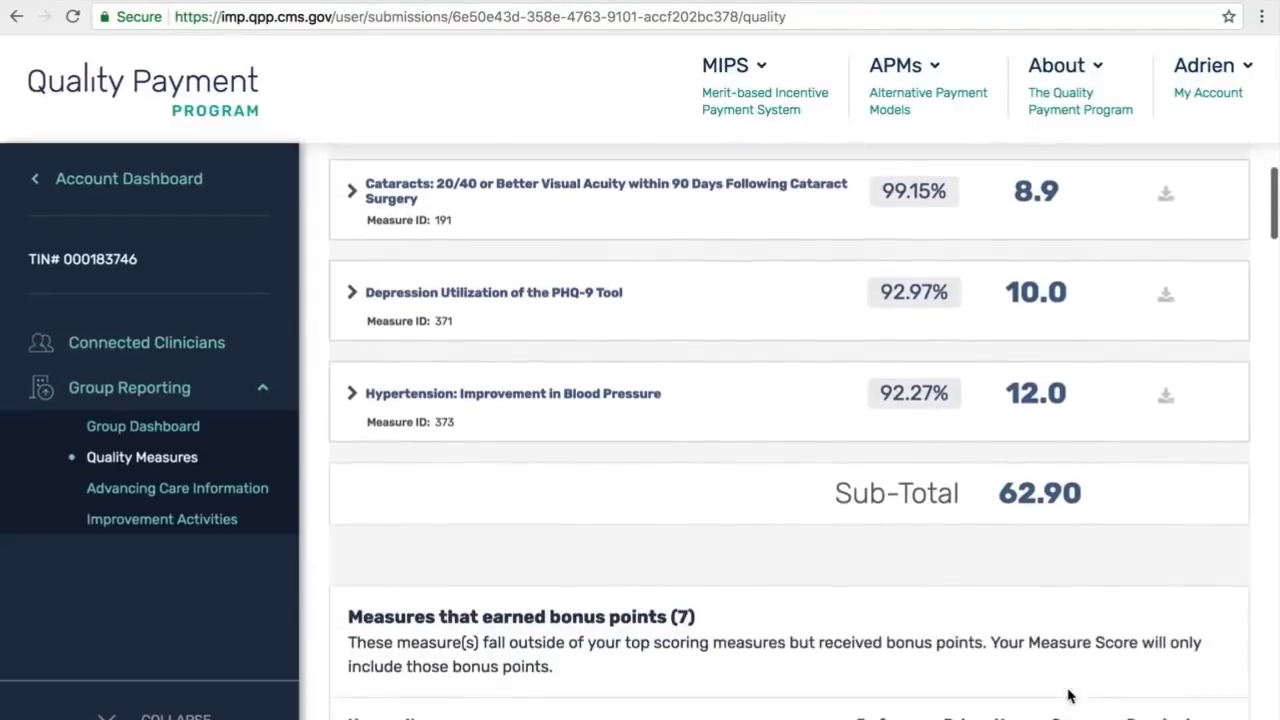
pyautogui.scroll(-3, 1068, 695)
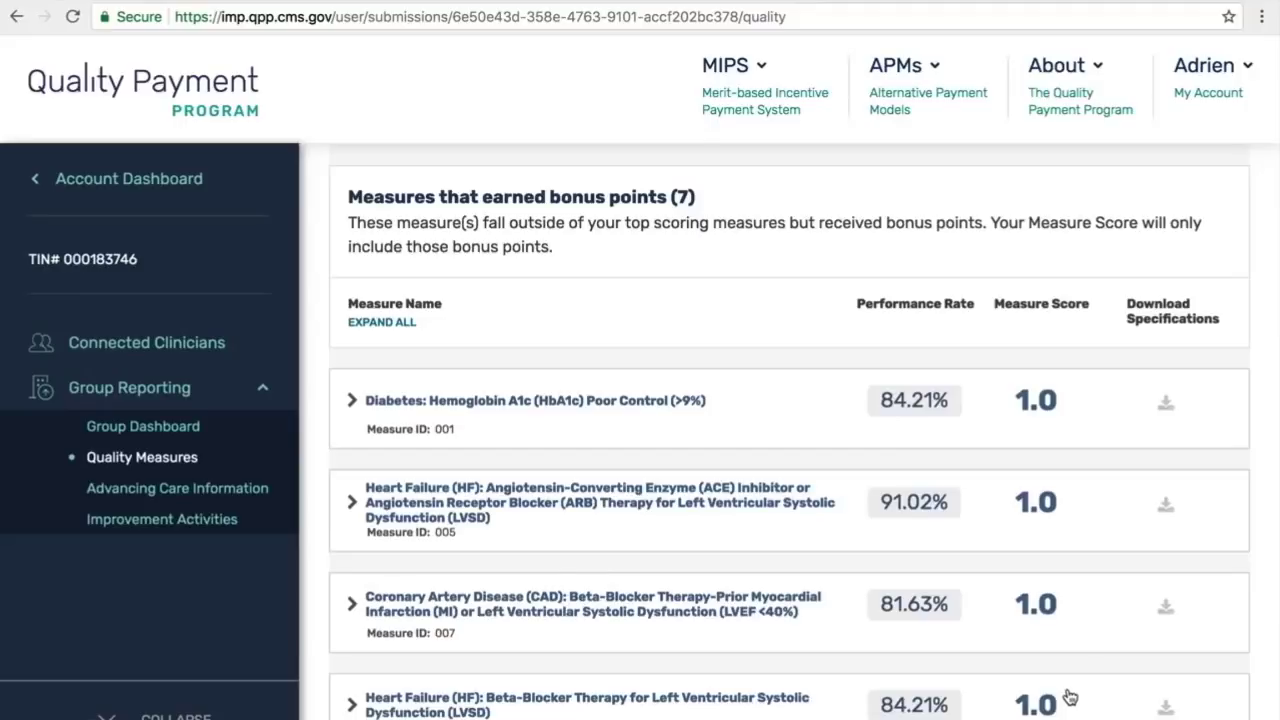
pyautogui.click(350, 606)
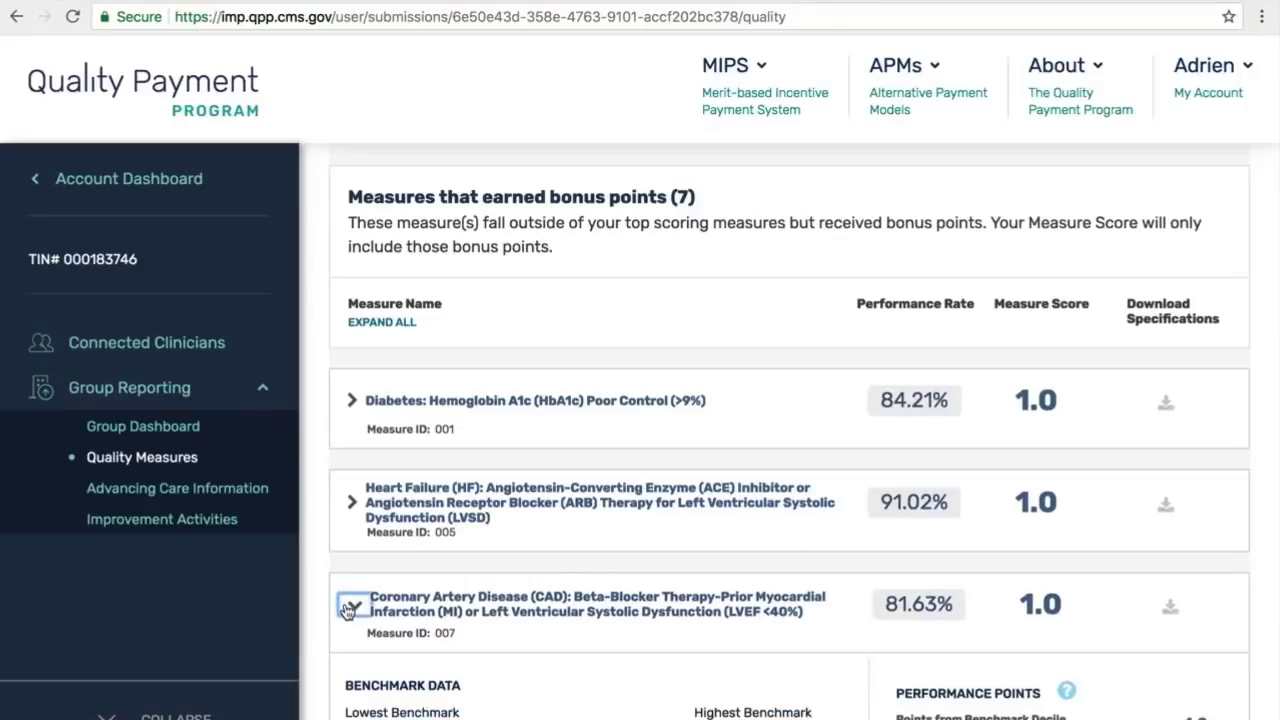
pyautogui.scroll(-2, 347, 610)
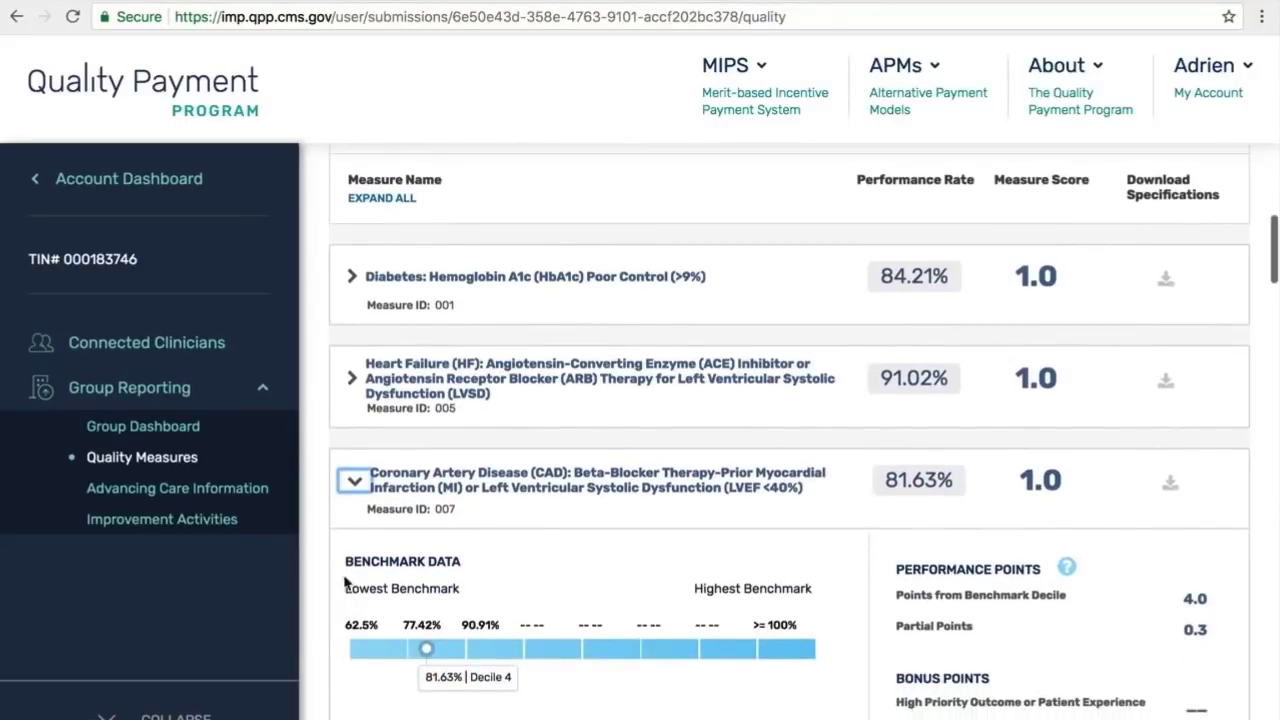
pyautogui.click(352, 481)
pyautogui.scroll(-5, 356, 482)
pyautogui.scroll(-5, 355, 482)
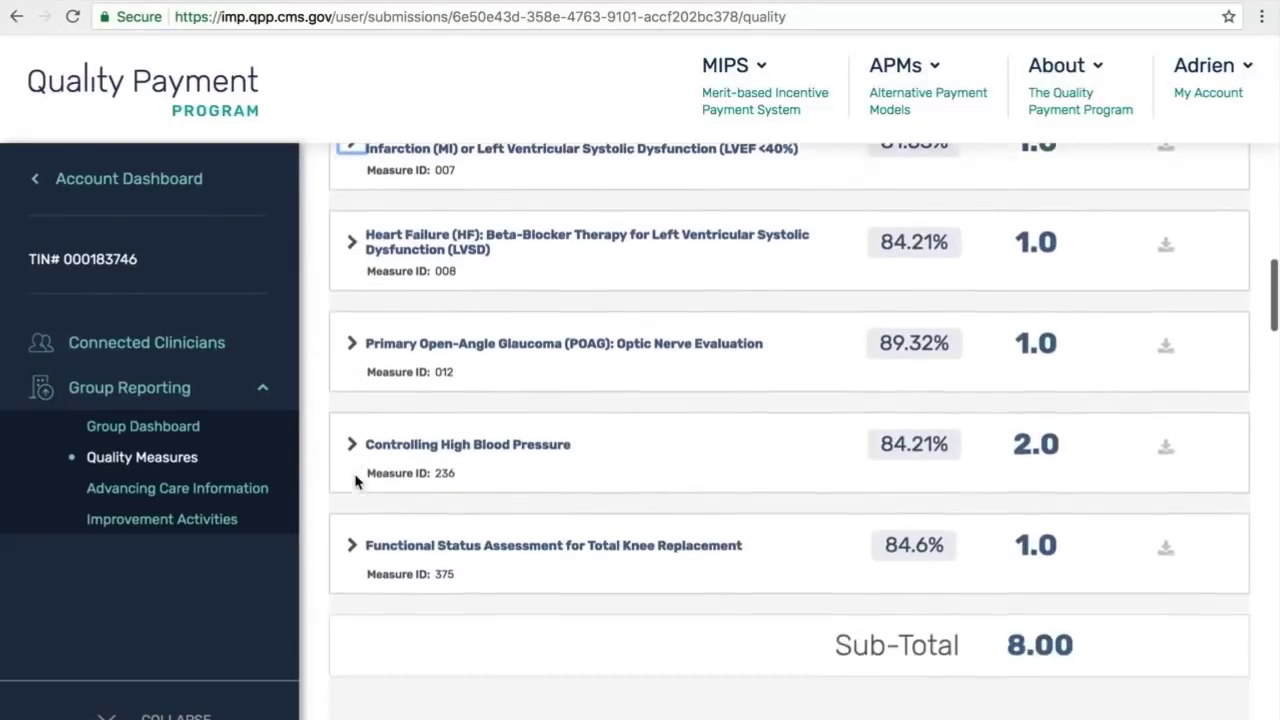
pyautogui.scroll(-2, 355, 482)
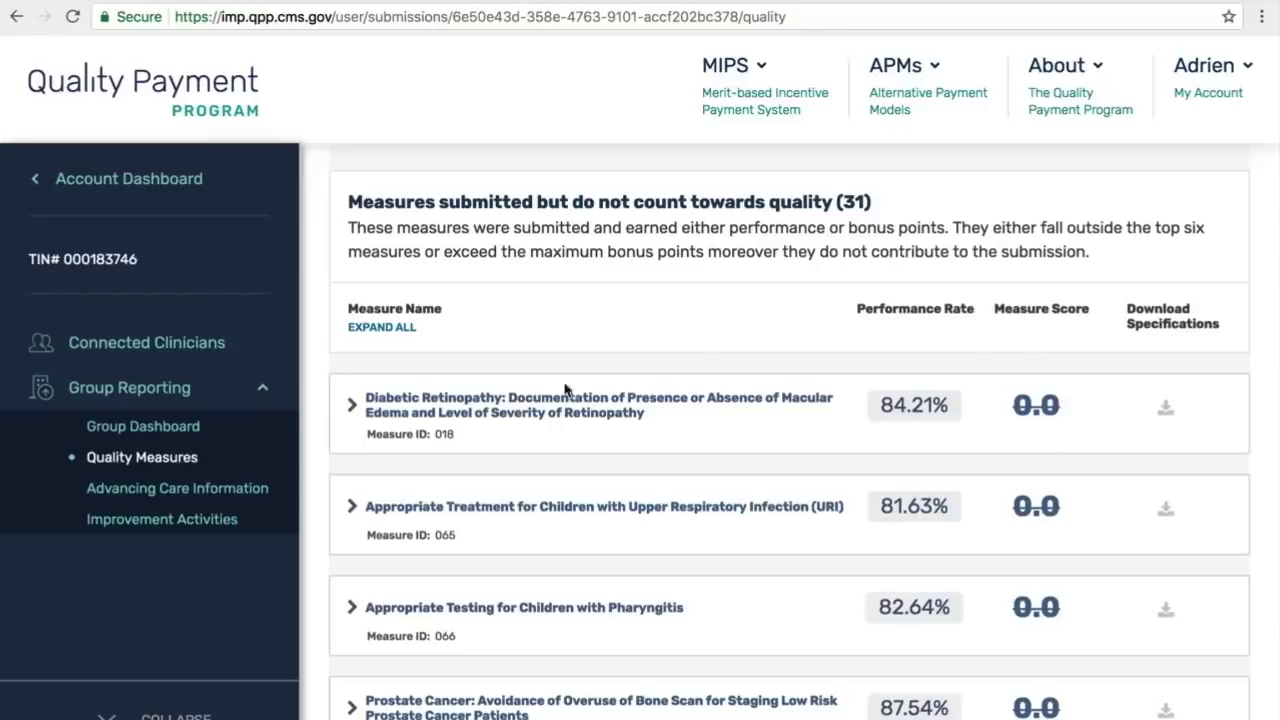
# Step: Expand and then collapse the Diabetic Retinopathy measure's benchmark details
pyautogui.click(354, 409)
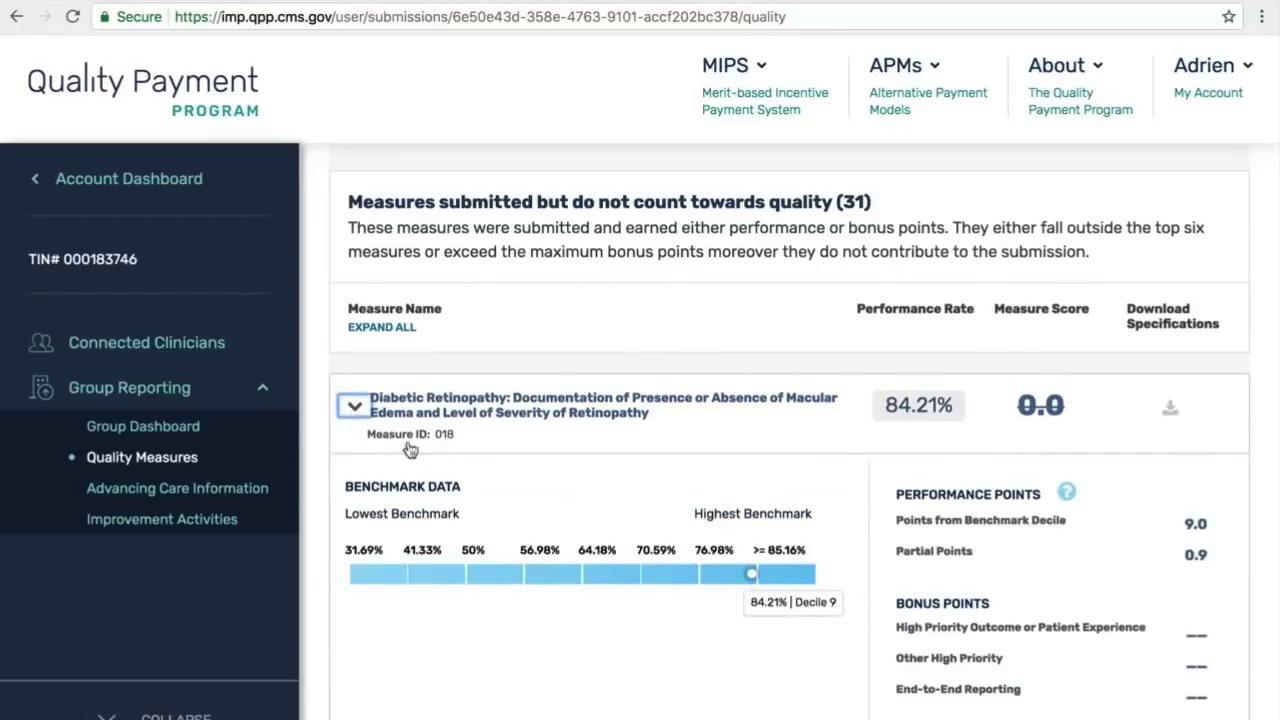
pyautogui.scroll(-2, 488, 495)
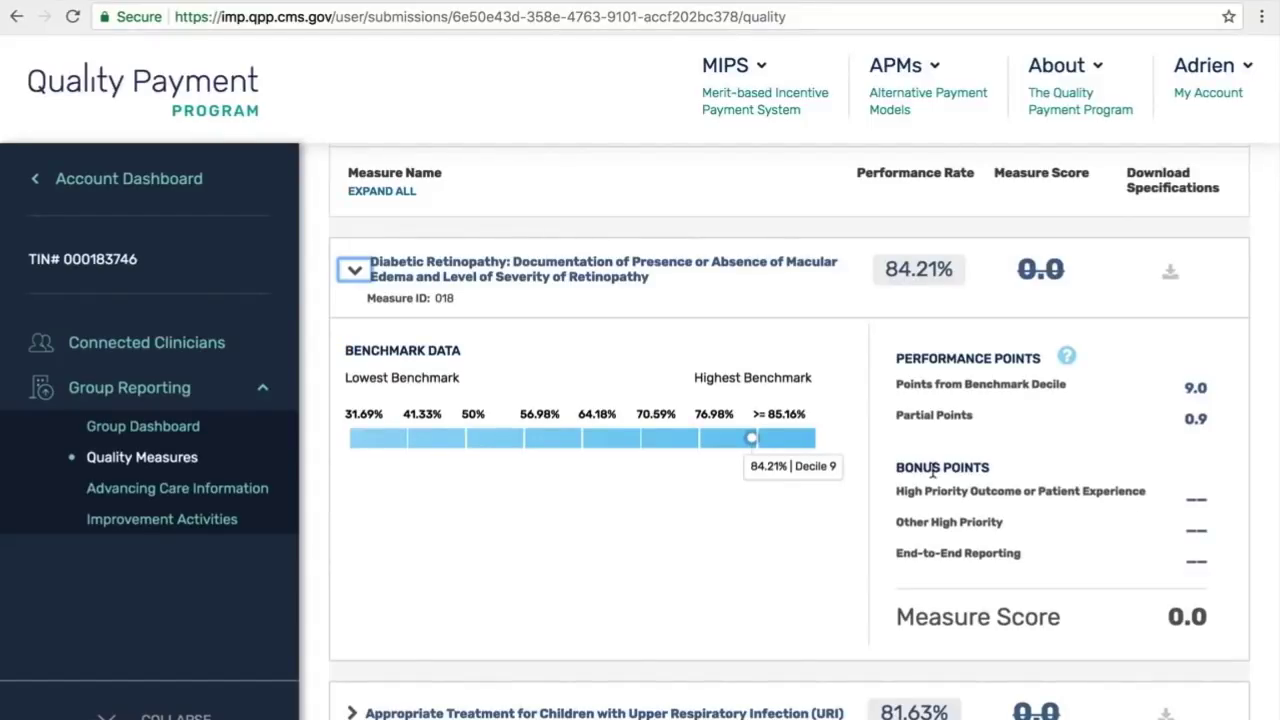
pyautogui.click(352, 271)
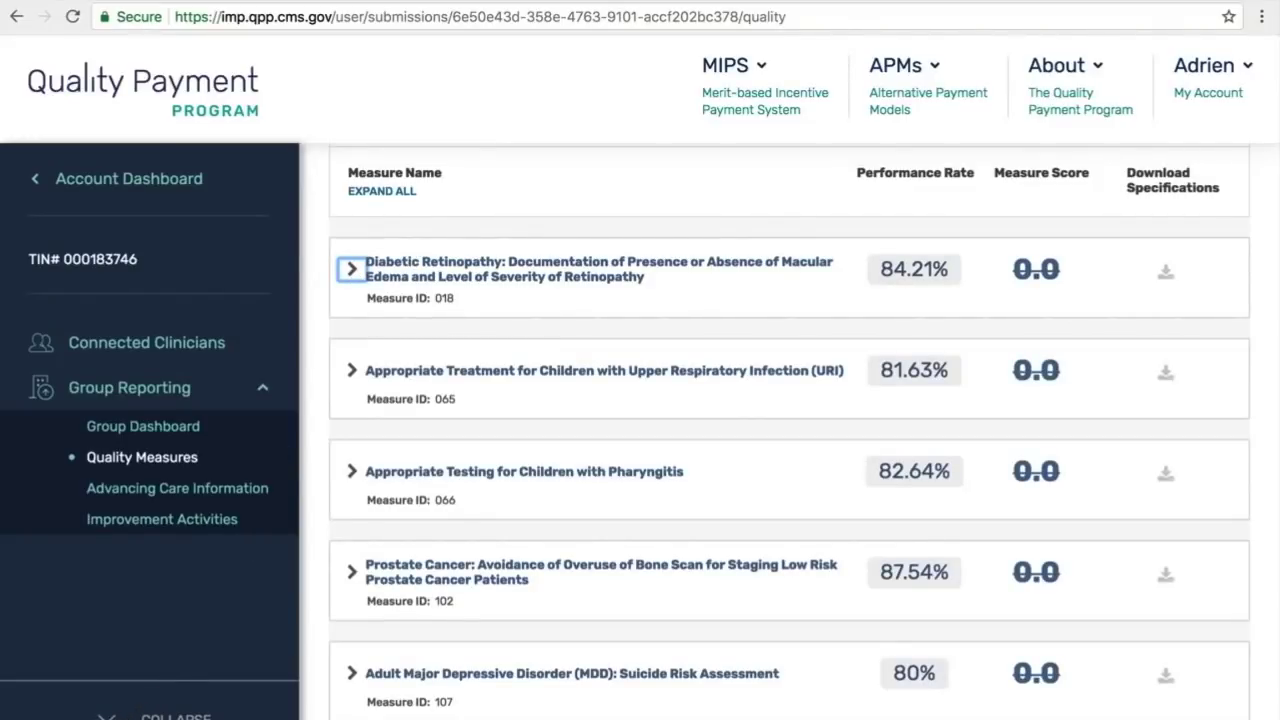
# Step: Collapse the side navigation so the Quality table spans full width, back at the page top
pyautogui.click(150, 705)
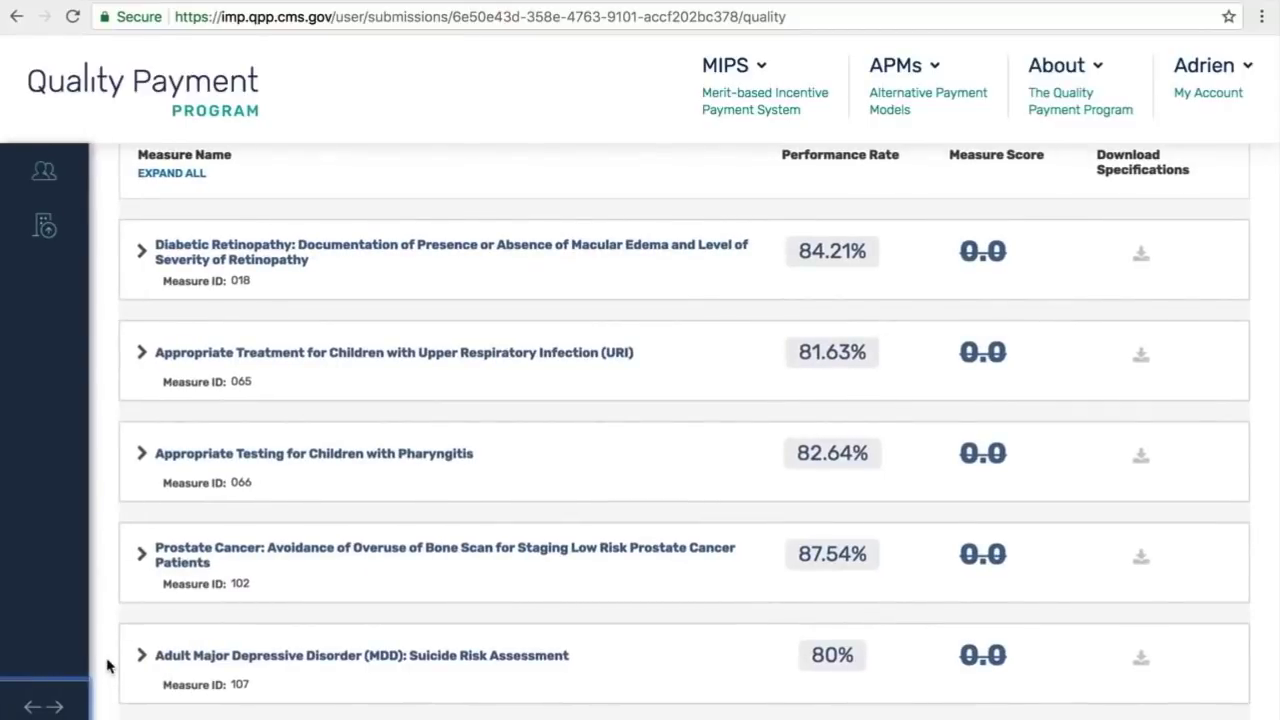
pyautogui.scroll(3, 108, 665)
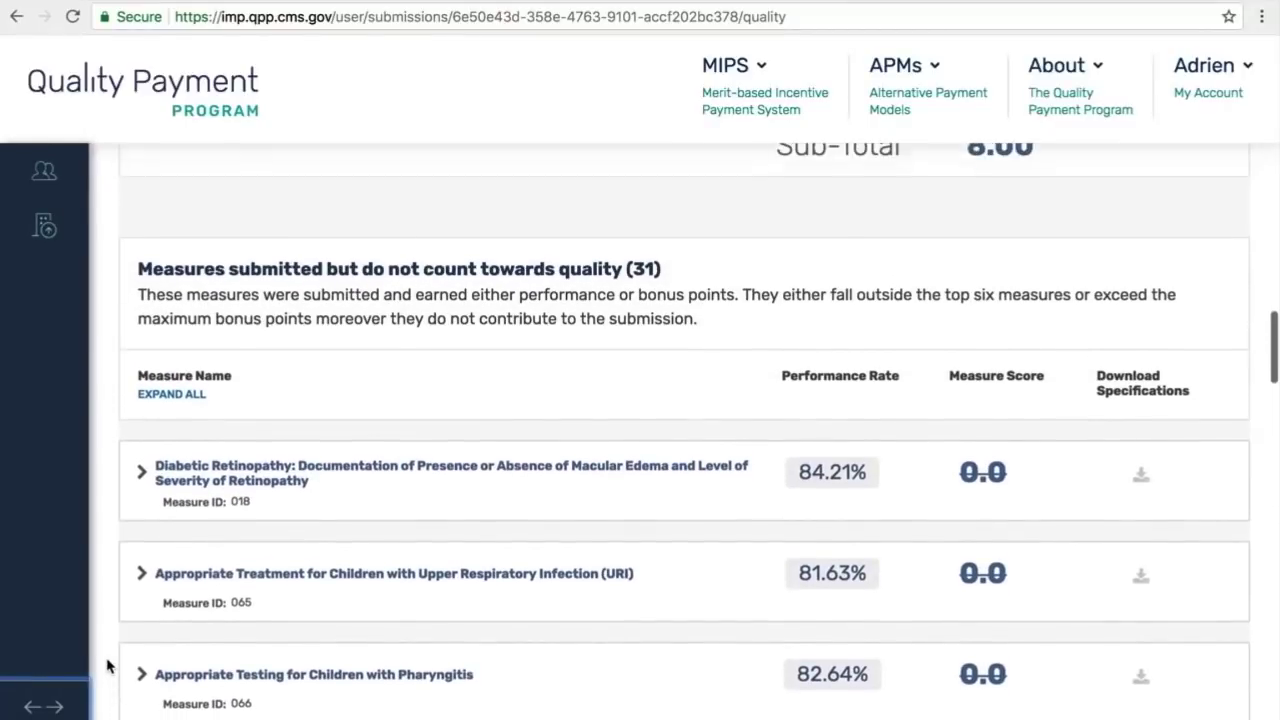
pyautogui.click(42, 707)
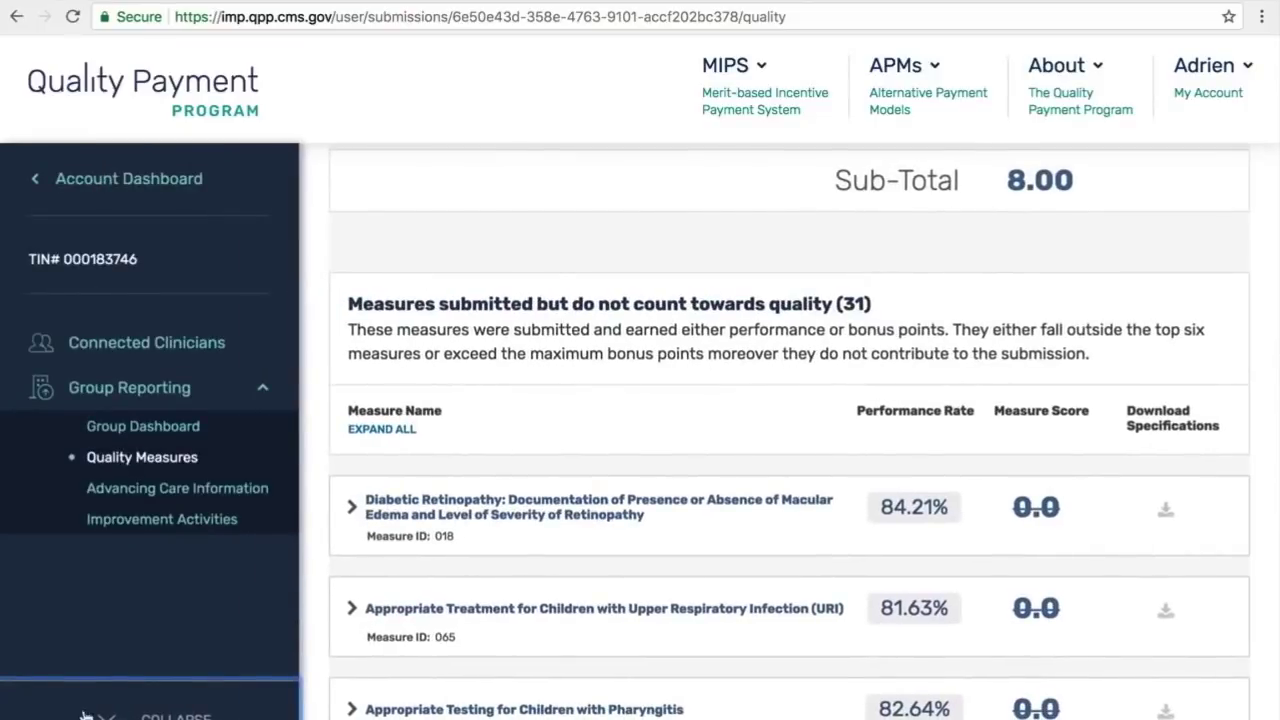
pyautogui.click(106, 712)
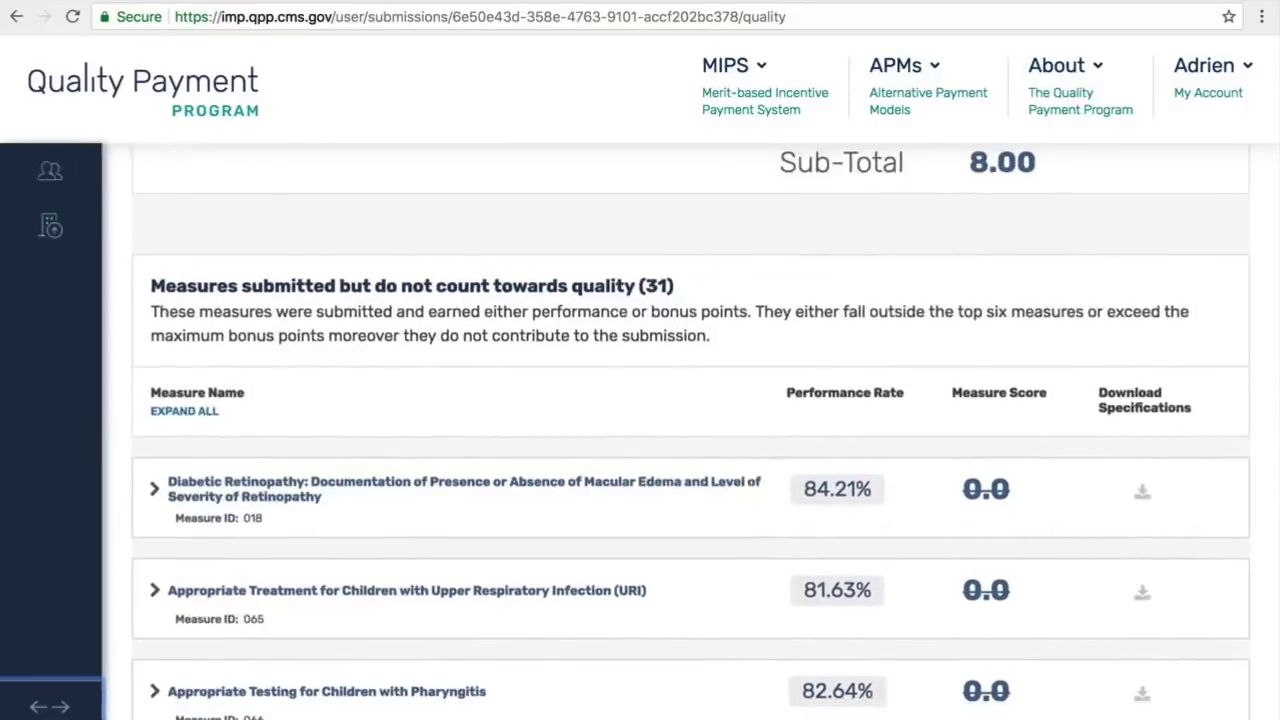
pyautogui.scroll(1, 100, 683)
pyautogui.scroll(8, 100, 683)
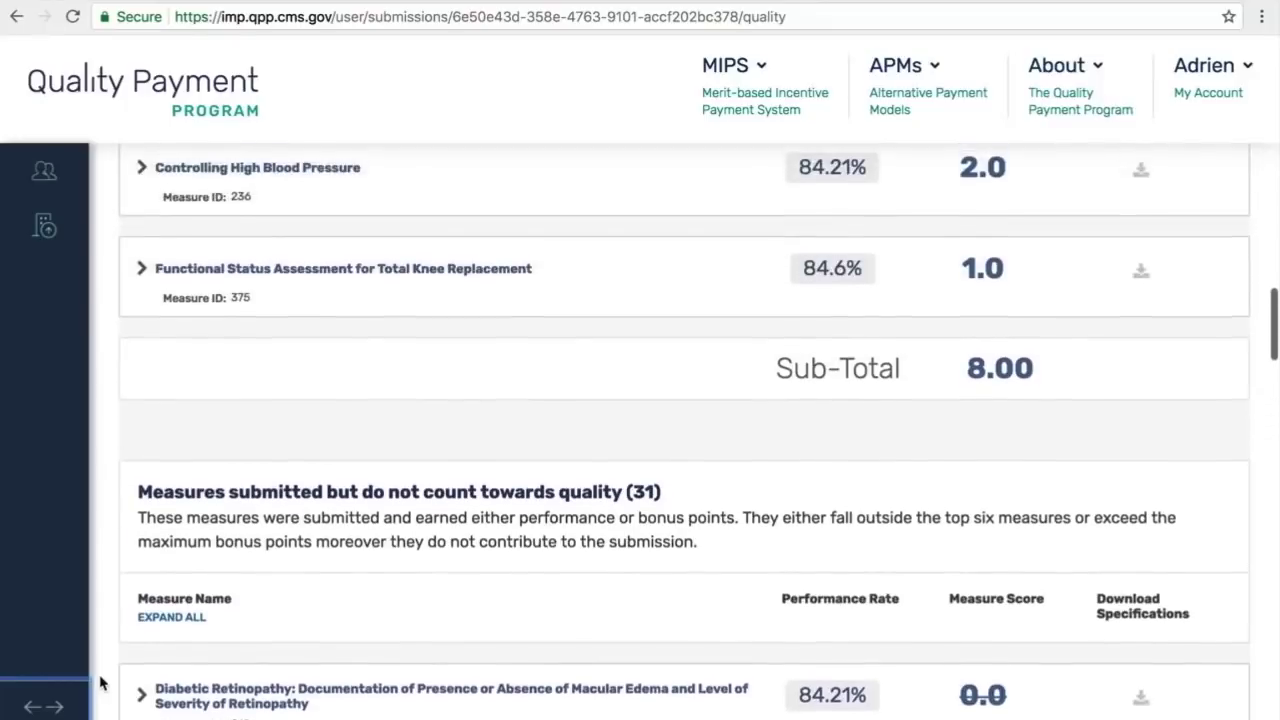
pyautogui.scroll(10, 100, 683)
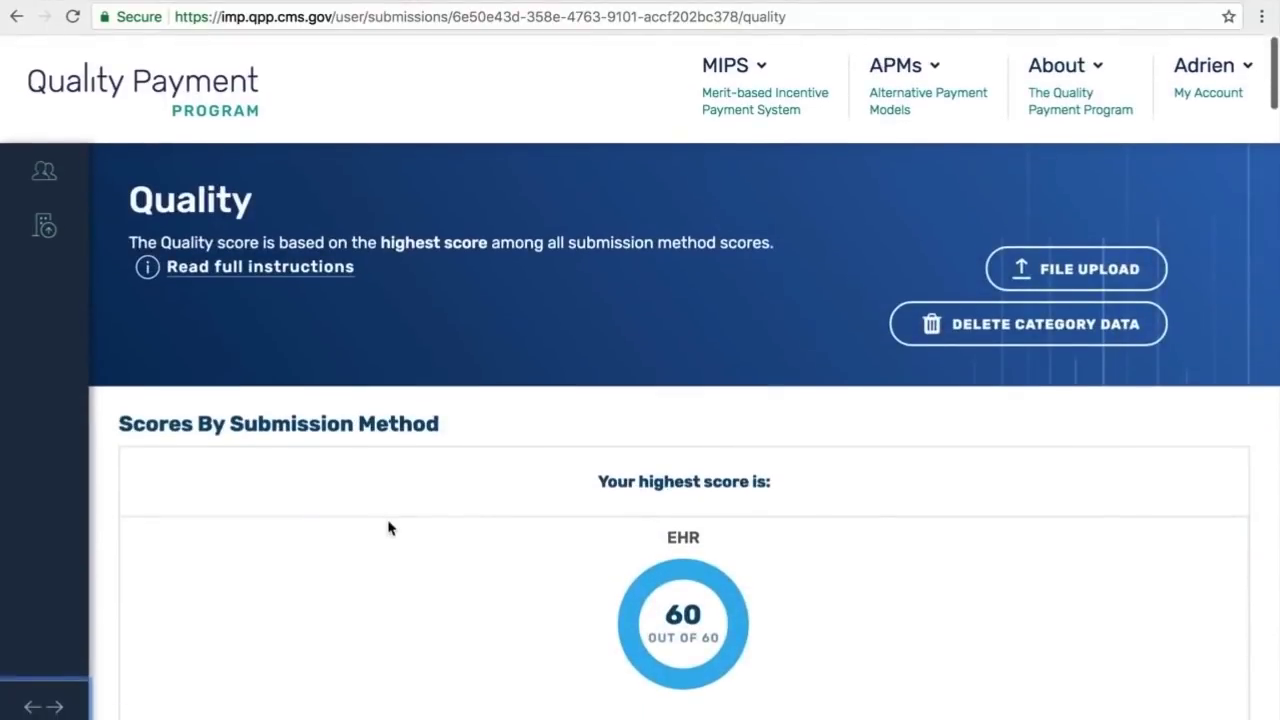
# Step: Upload qcdr_bm.json (3.36 KB) to Complete and close the Upload Submission Data dialog
pyautogui.click(1075, 265)
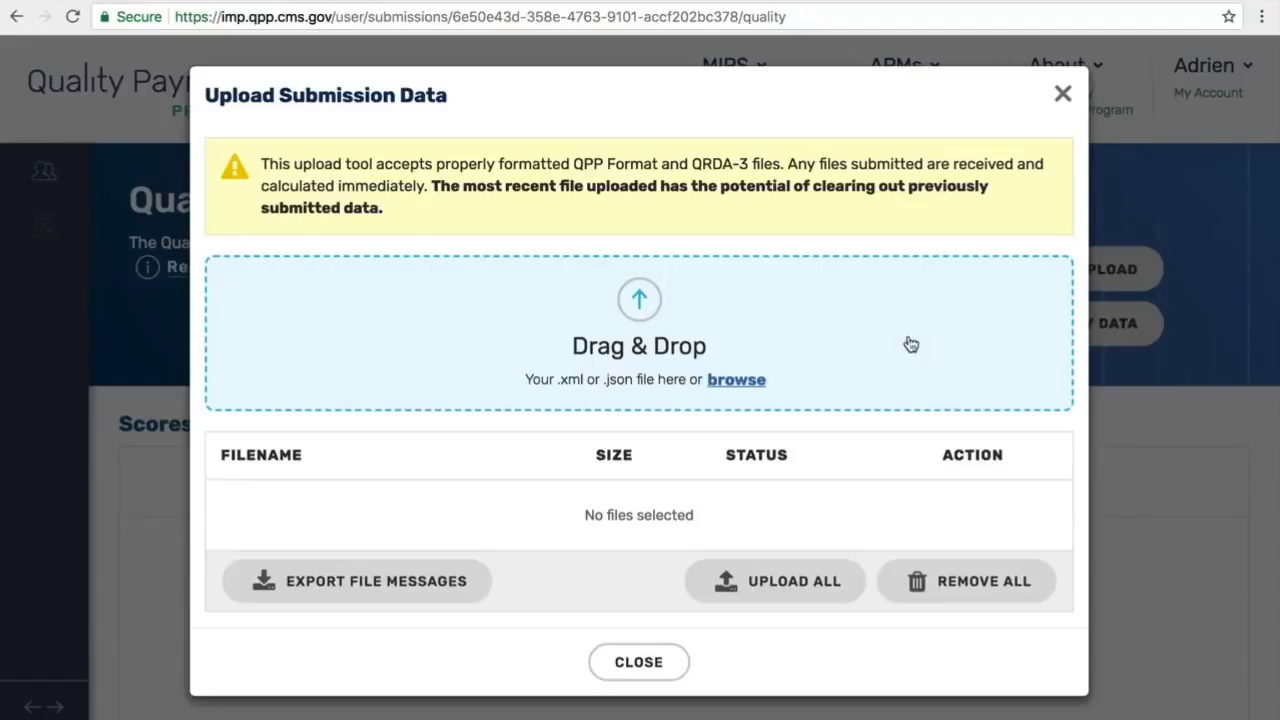
pyautogui.click(736, 382)
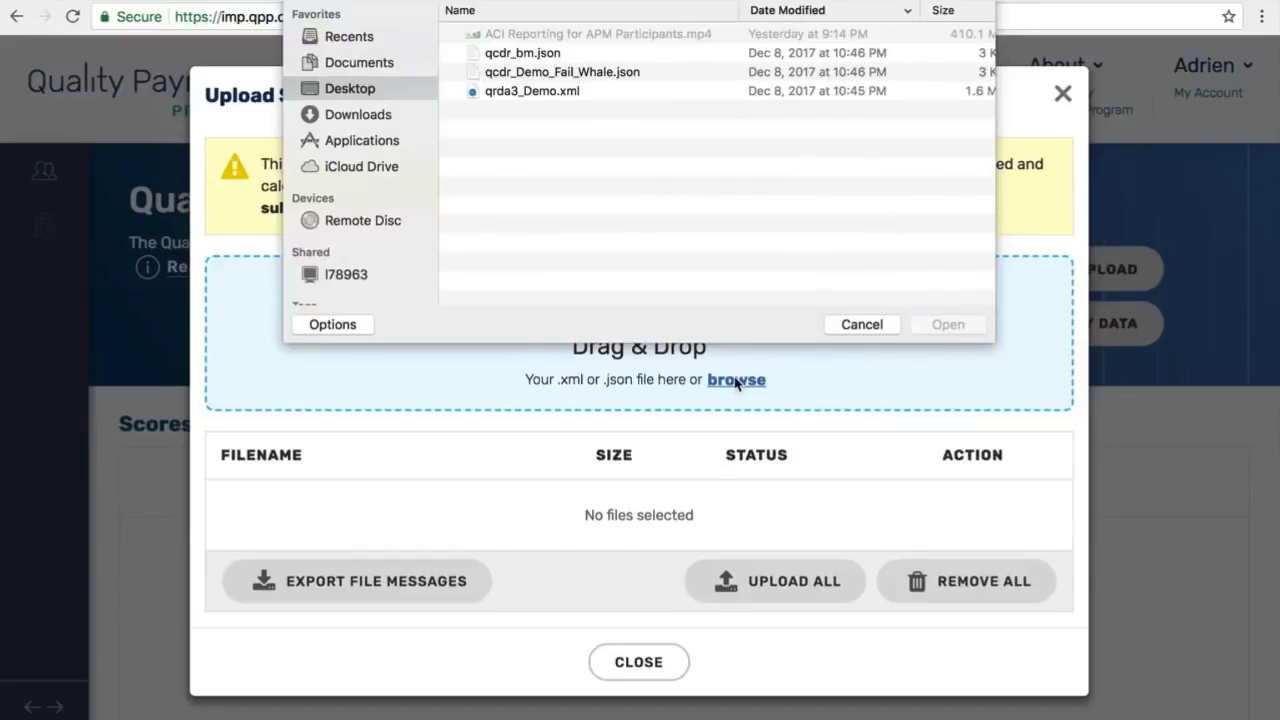
pyautogui.click(535, 55)
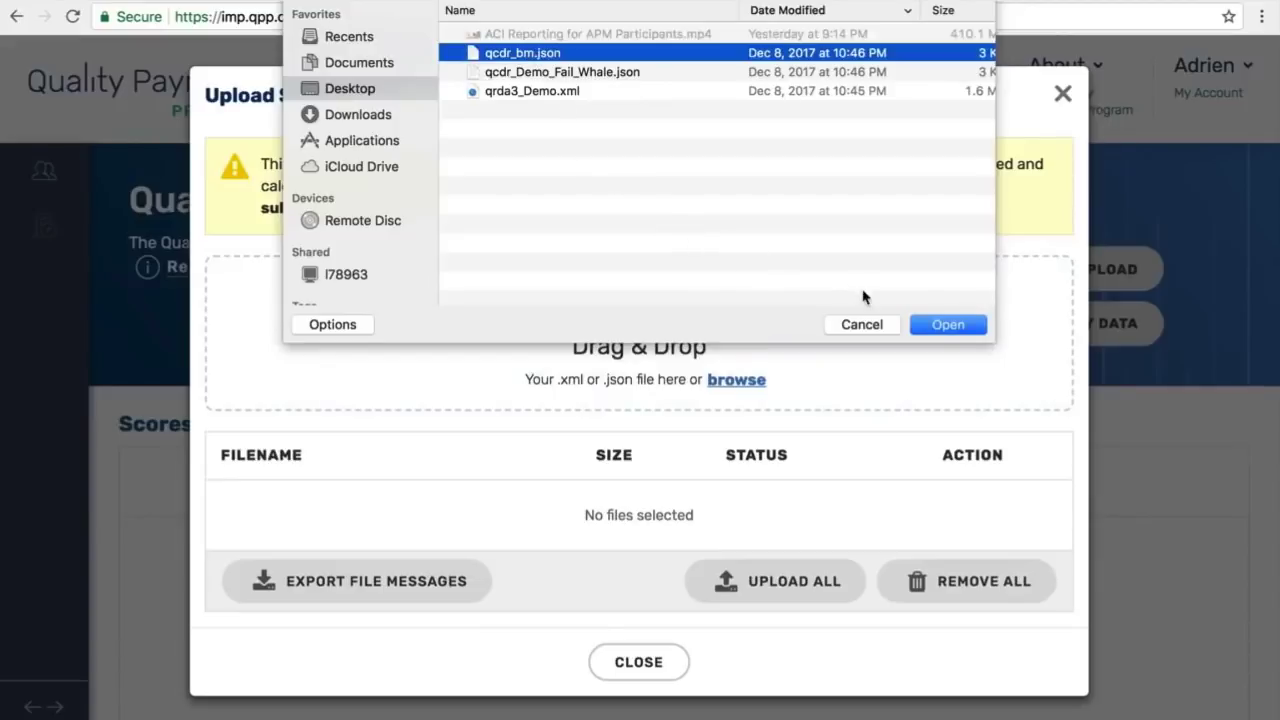
pyautogui.click(938, 328)
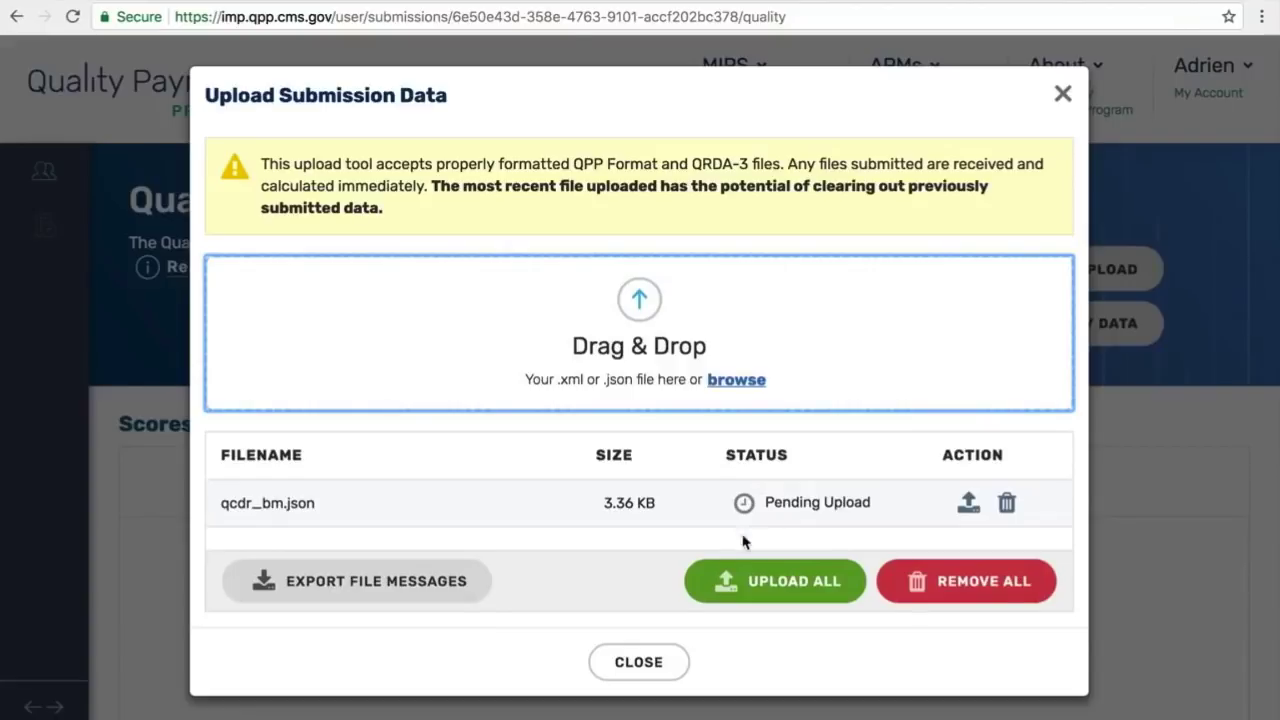
pyautogui.click(737, 583)
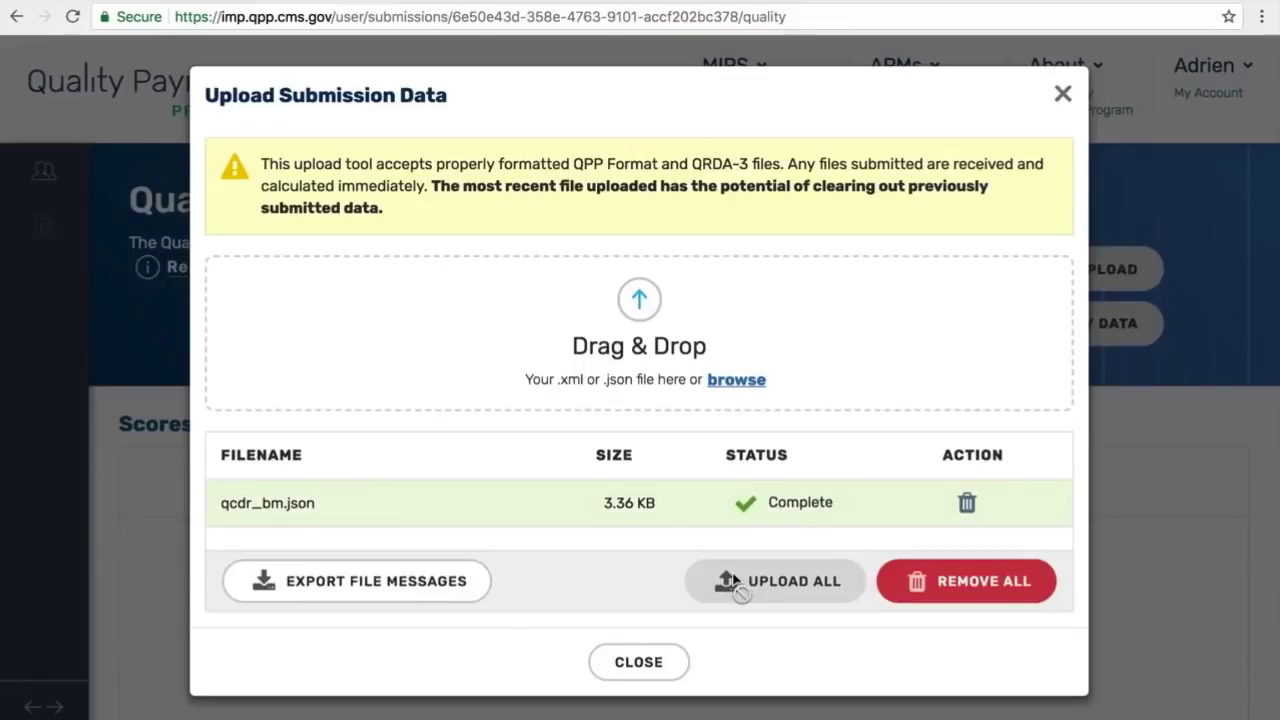
pyautogui.click(638, 665)
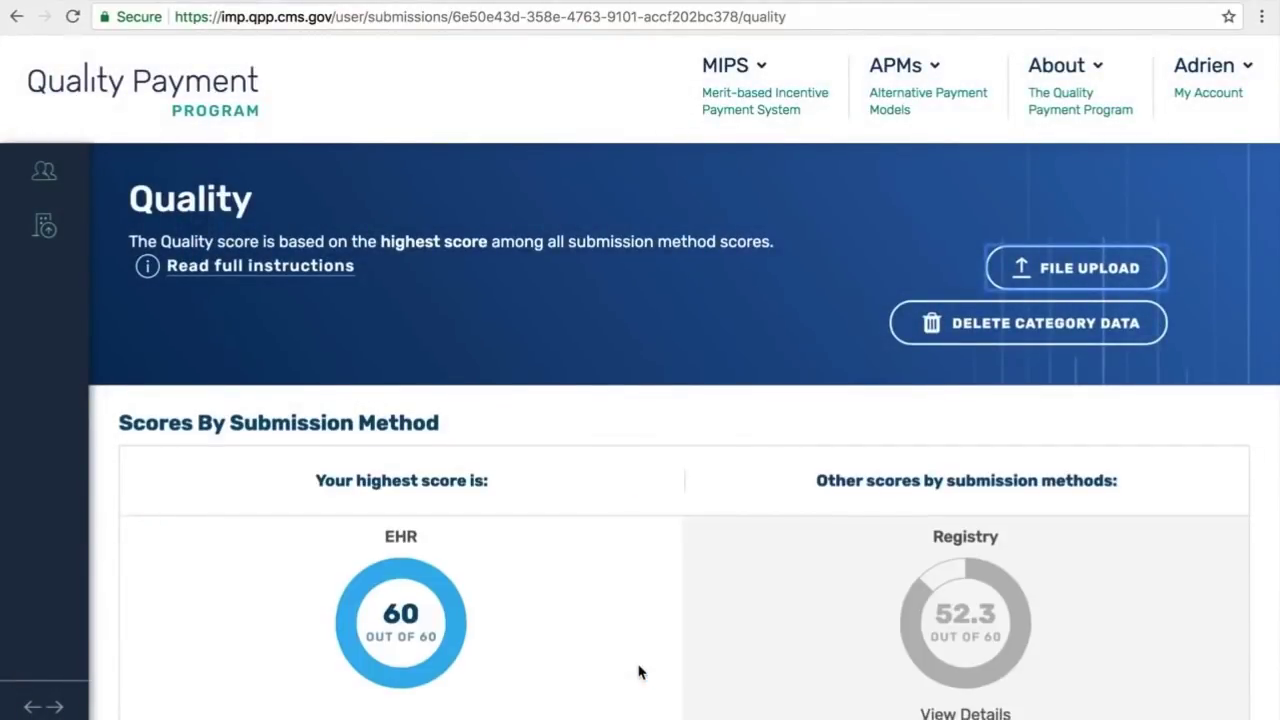
# Step: Compare the Registry score of 52.3/60 with EHR's 60/60, reviewing the Registry measures
pyautogui.scroll(-2, 640, 672)
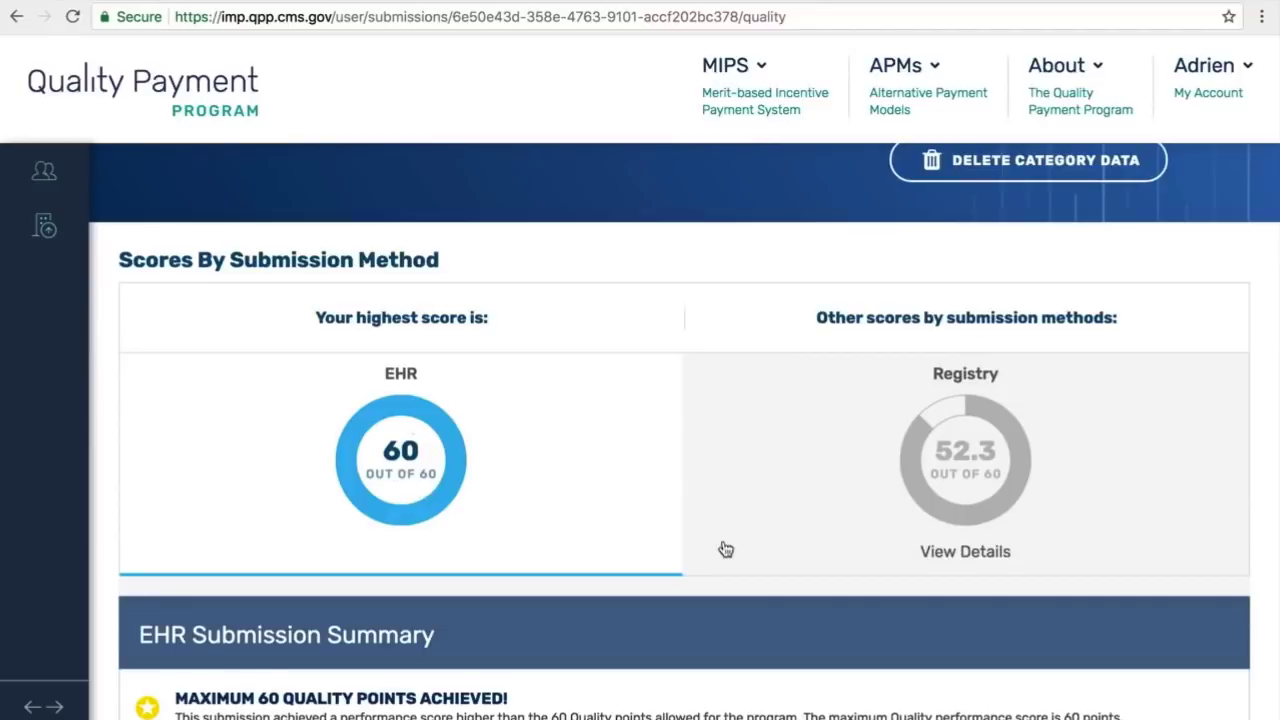
pyautogui.click(762, 509)
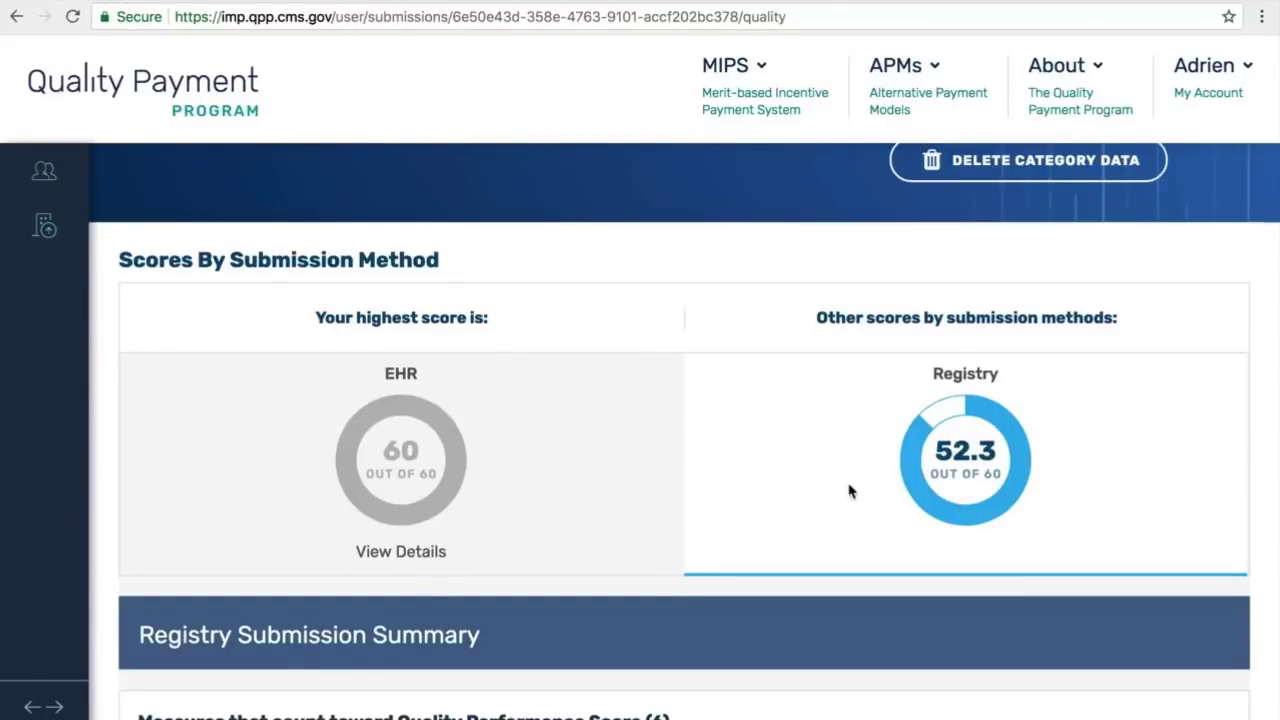
pyautogui.click(620, 497)
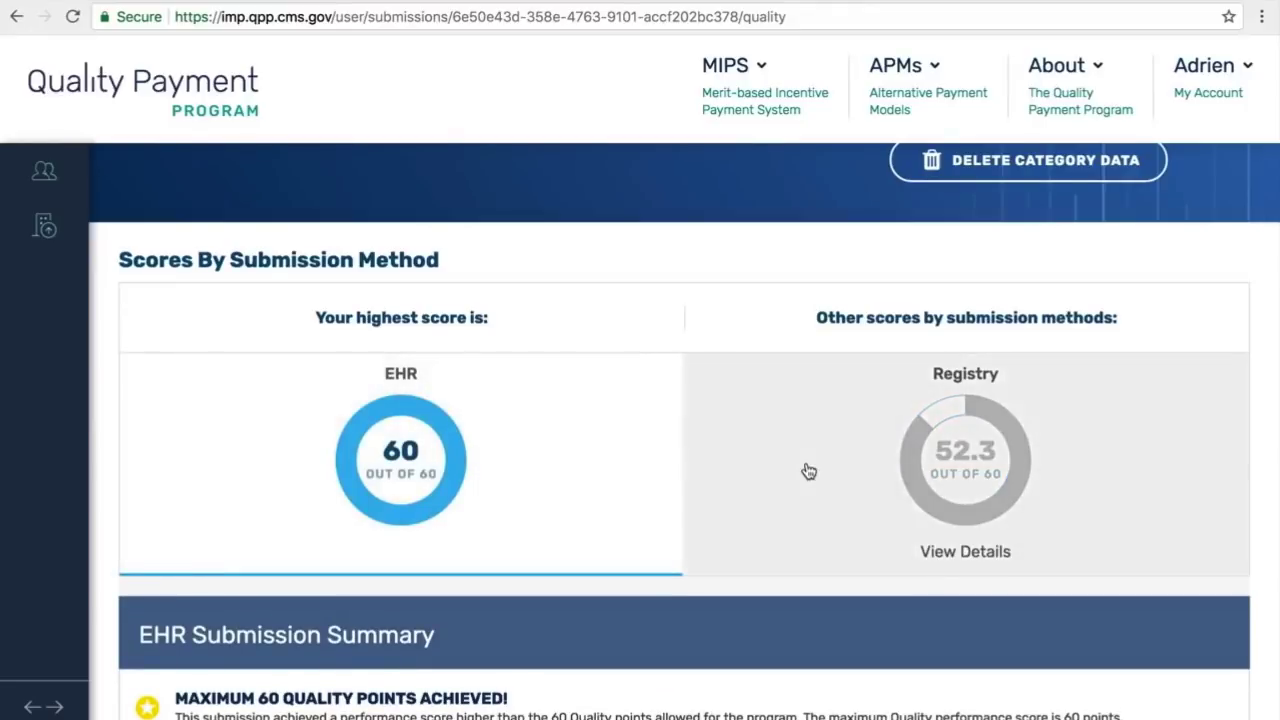
pyautogui.click(808, 472)
pyautogui.scroll(-4, 810, 473)
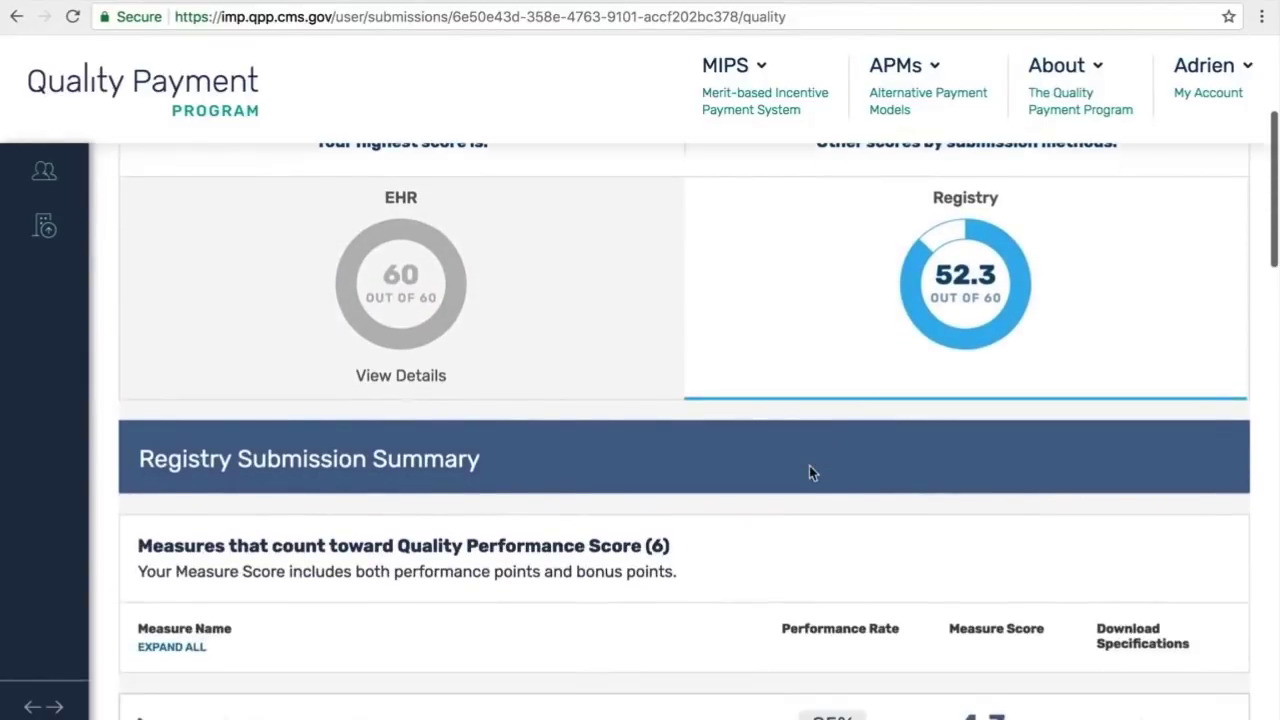
pyautogui.scroll(-2, 810, 473)
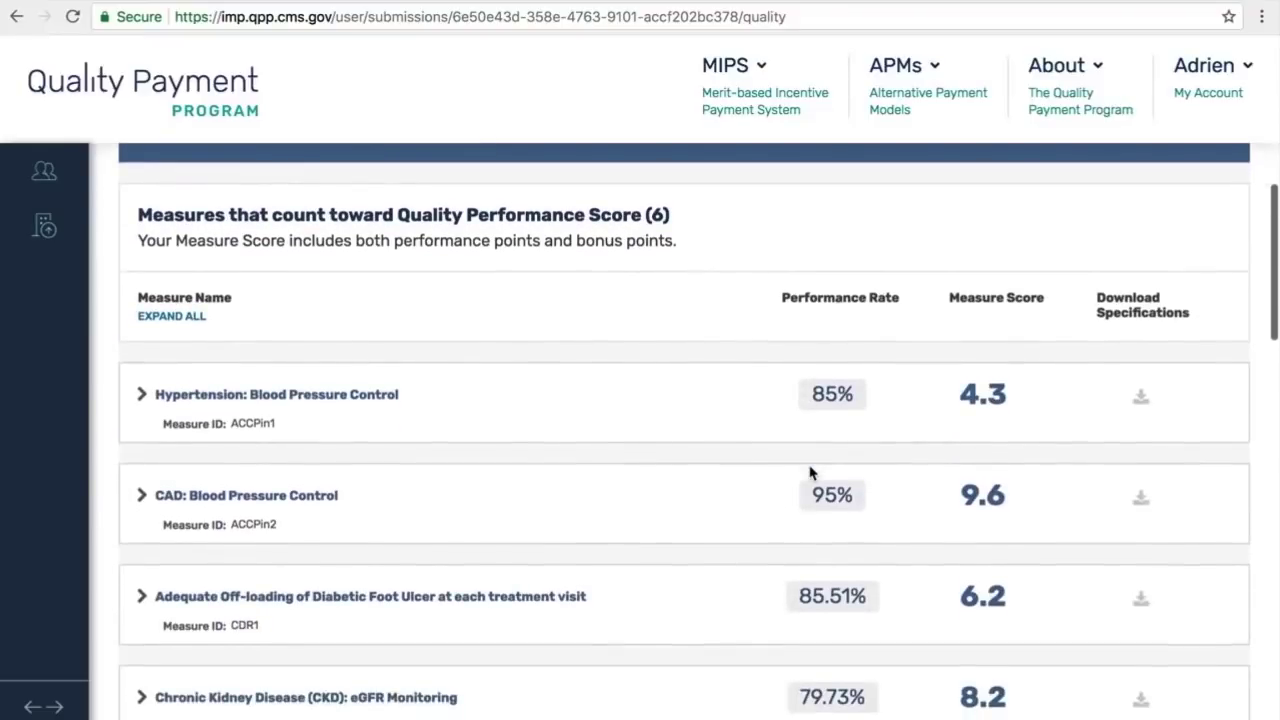
pyautogui.scroll(-1, 810, 473)
pyautogui.scroll(-1, 810, 473)
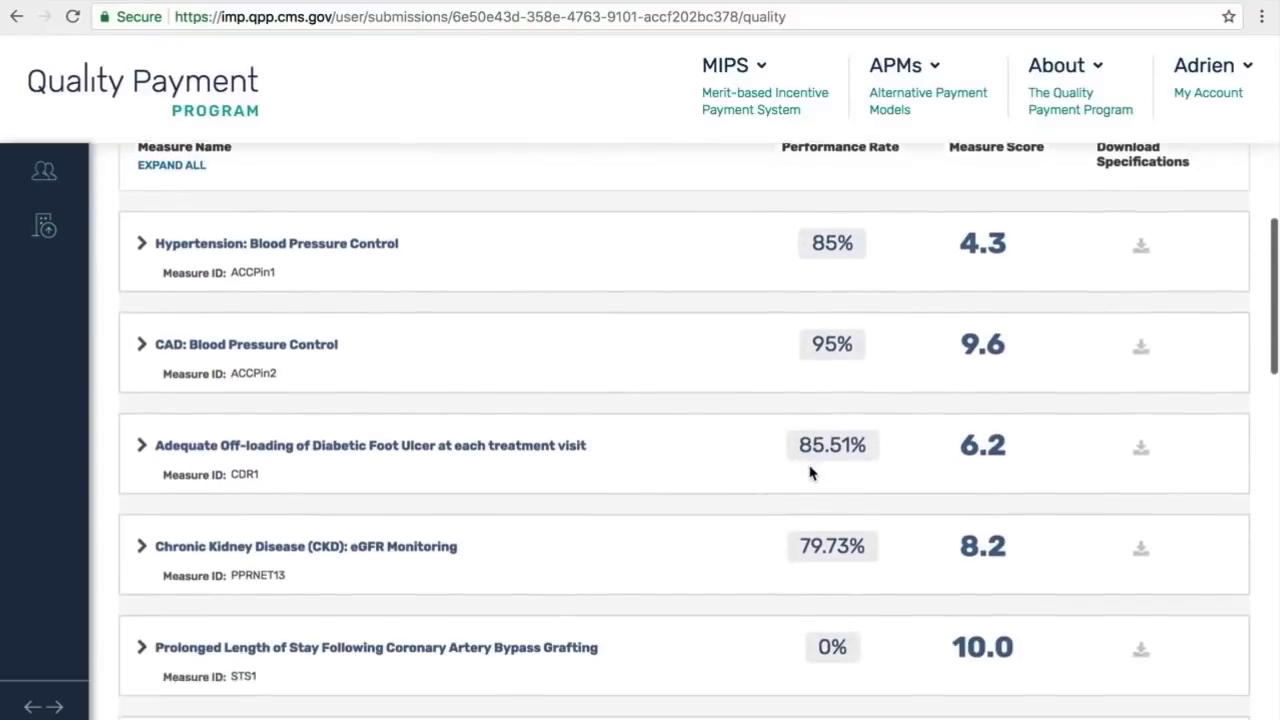
pyautogui.scroll(1, 810, 473)
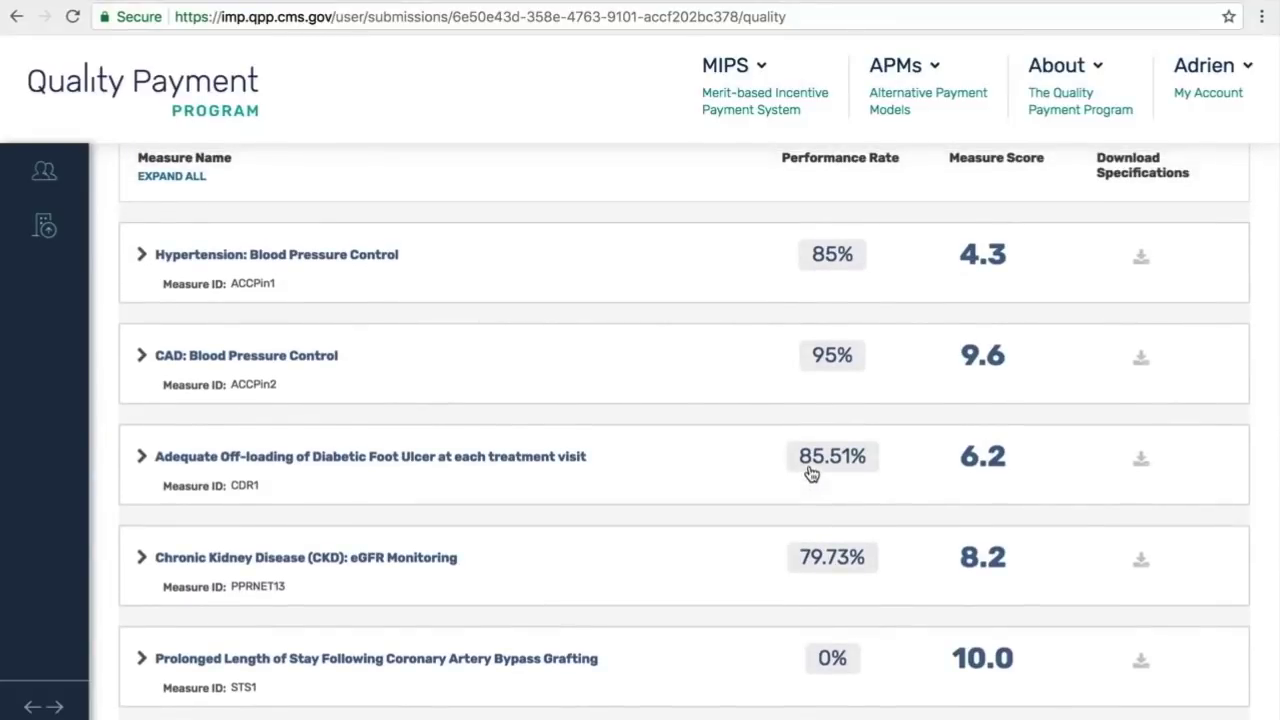
pyautogui.scroll(6, 810, 473)
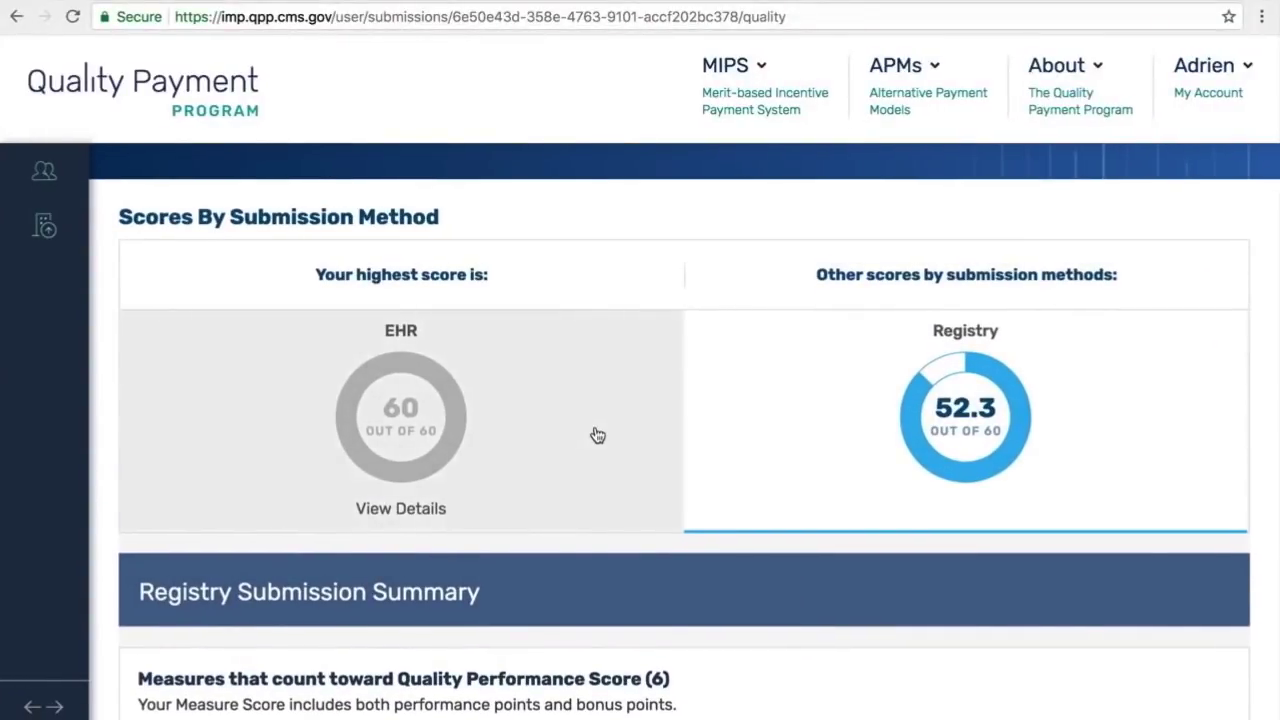
pyautogui.scroll(-6, 797, 430)
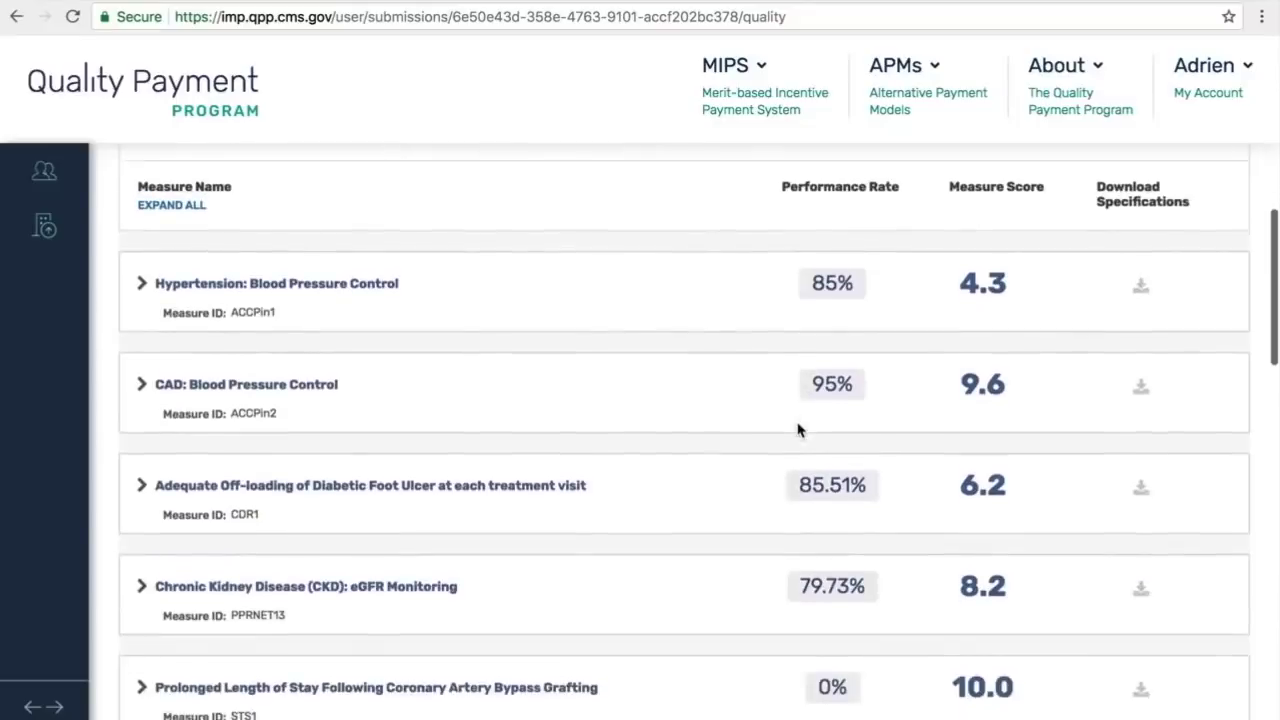
# Step: Check the Diabetic Foot Ulcer benchmark, then return to the EHR summary with navigation expanded
pyautogui.click(142, 440)
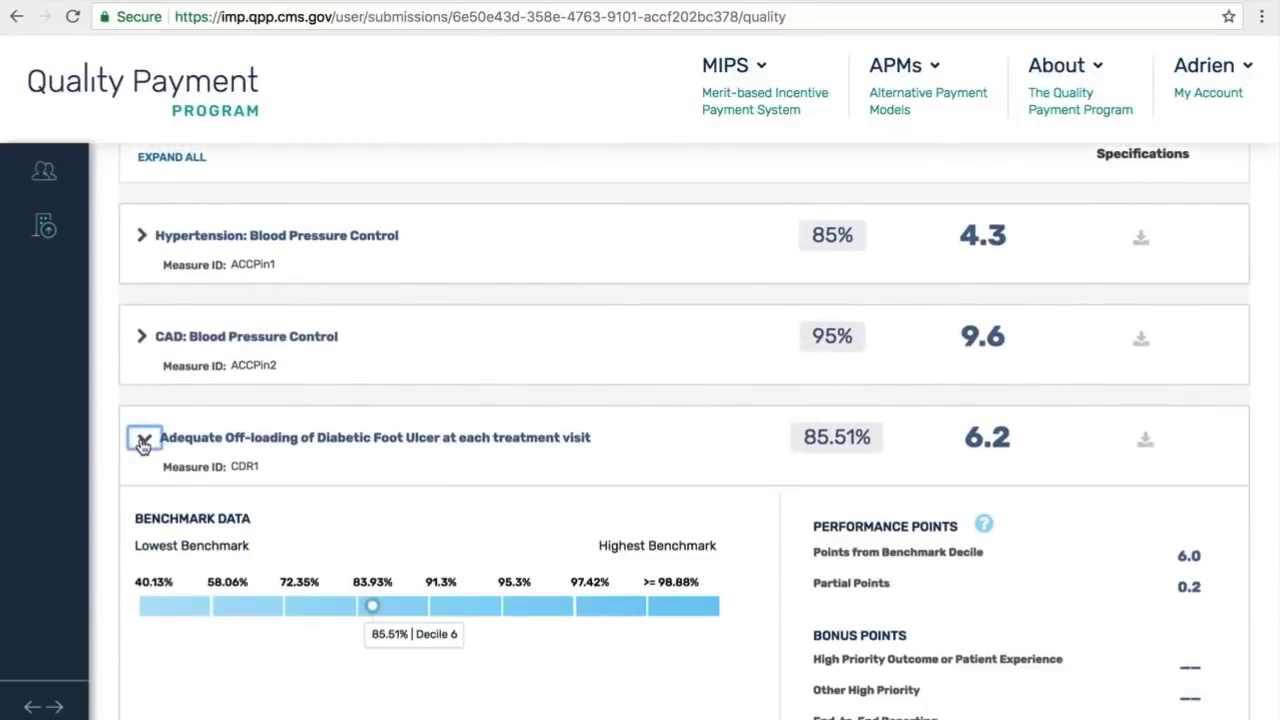
pyautogui.click(142, 440)
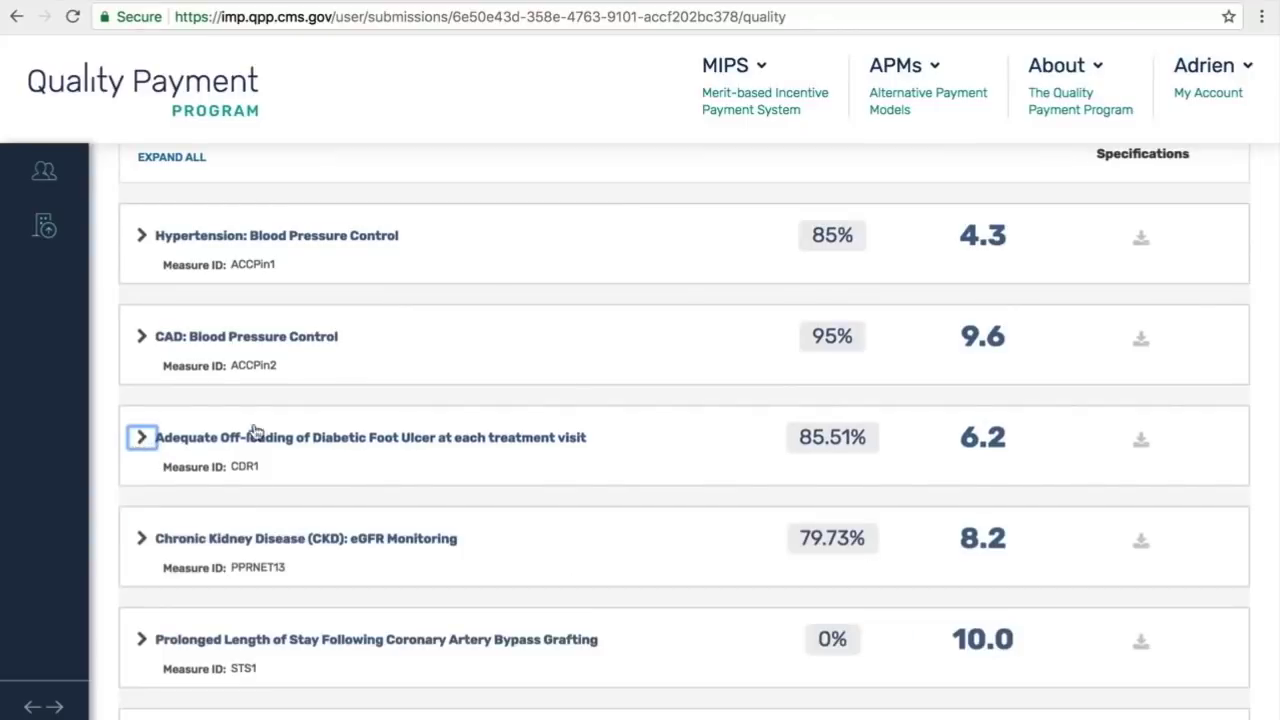
pyautogui.scroll(7, 398, 416)
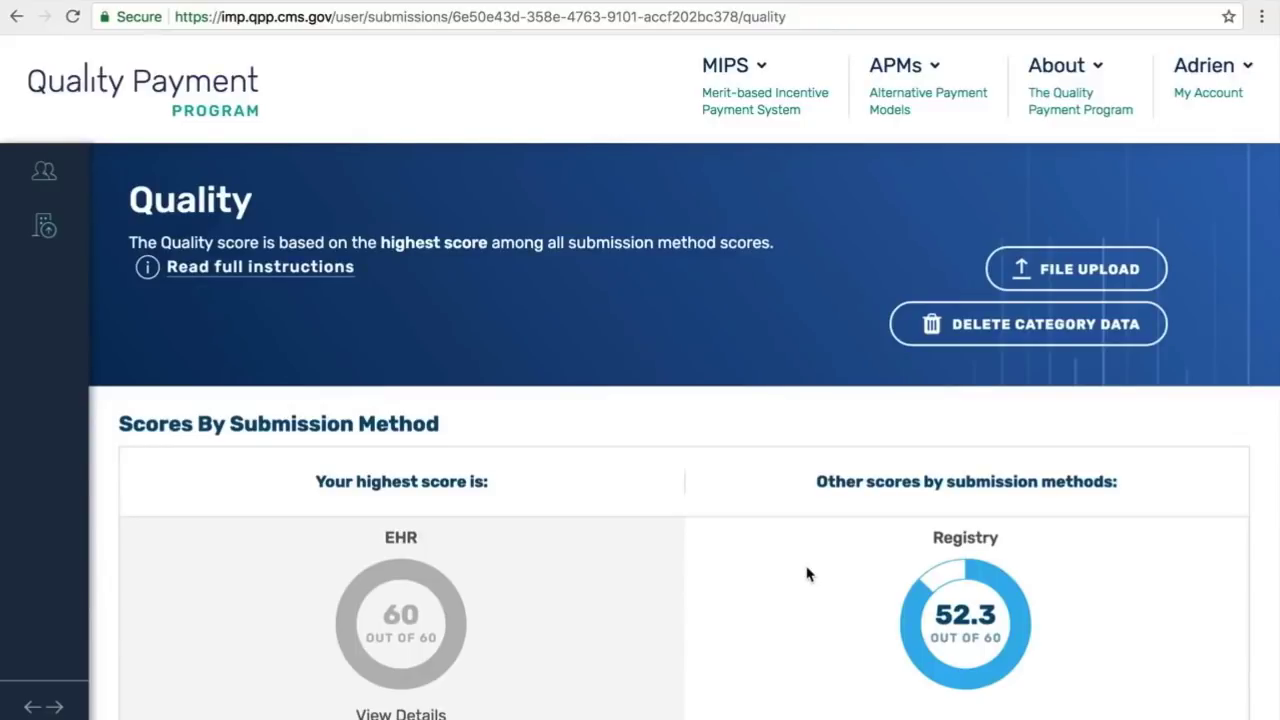
pyautogui.click(518, 542)
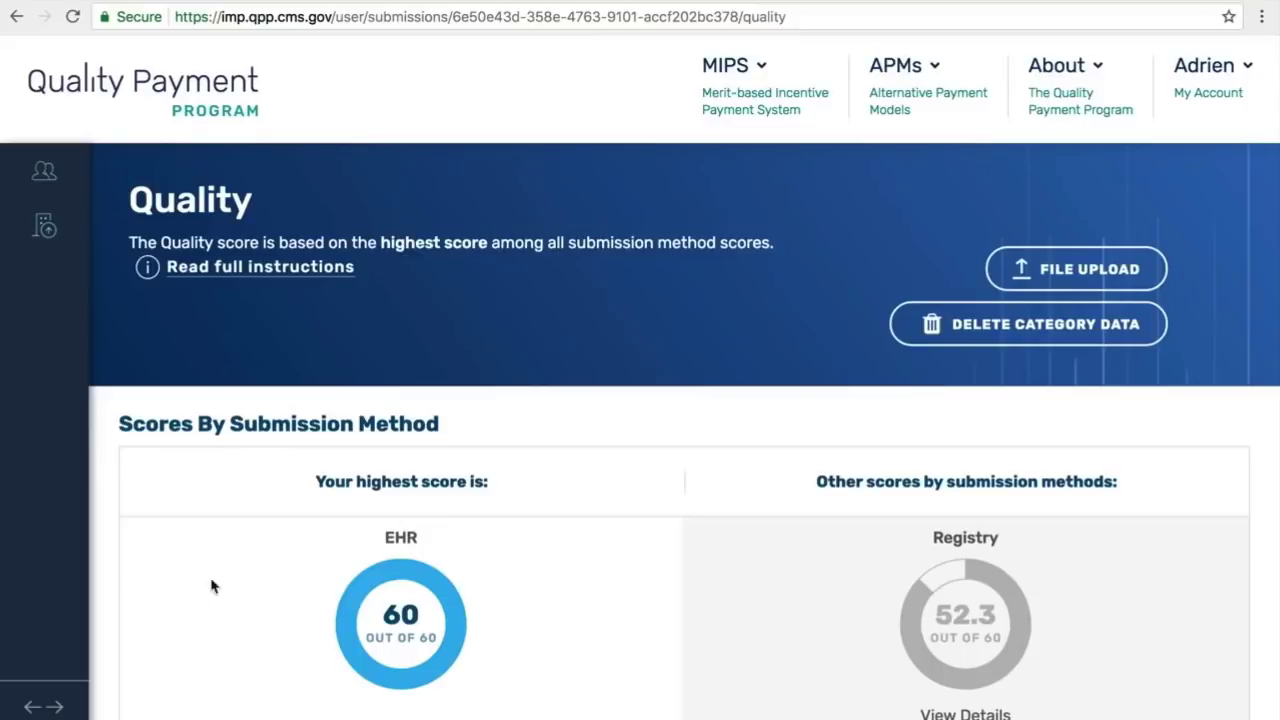
pyautogui.click(40, 708)
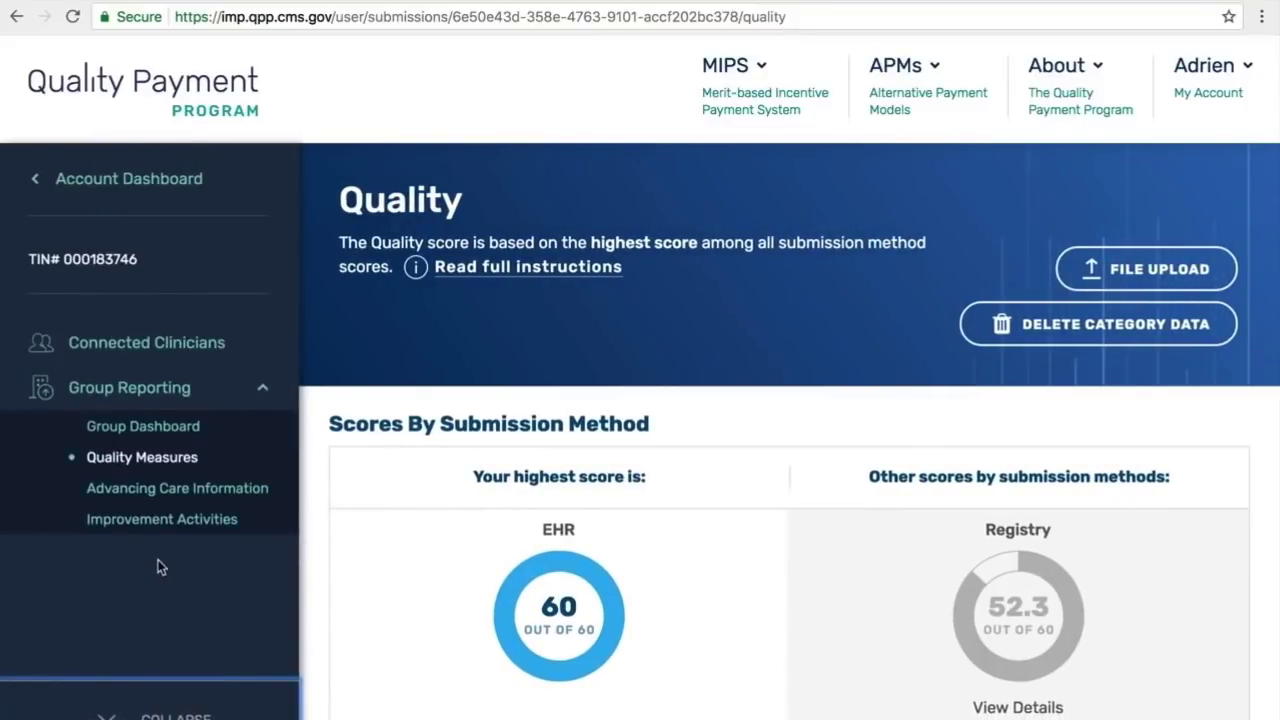
# Step: Open Advancing Care Information, read its full instructions, and view the Upload Submission Data dialog
pyautogui.click(188, 490)
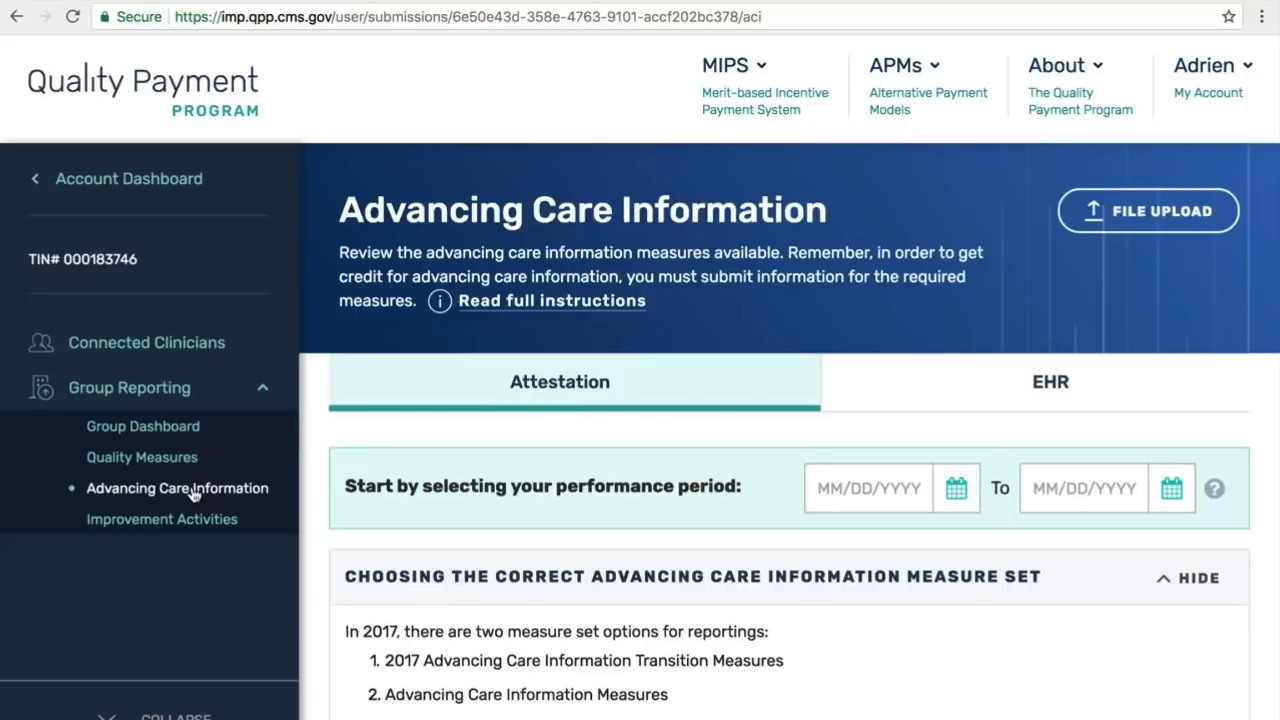
pyautogui.click(558, 304)
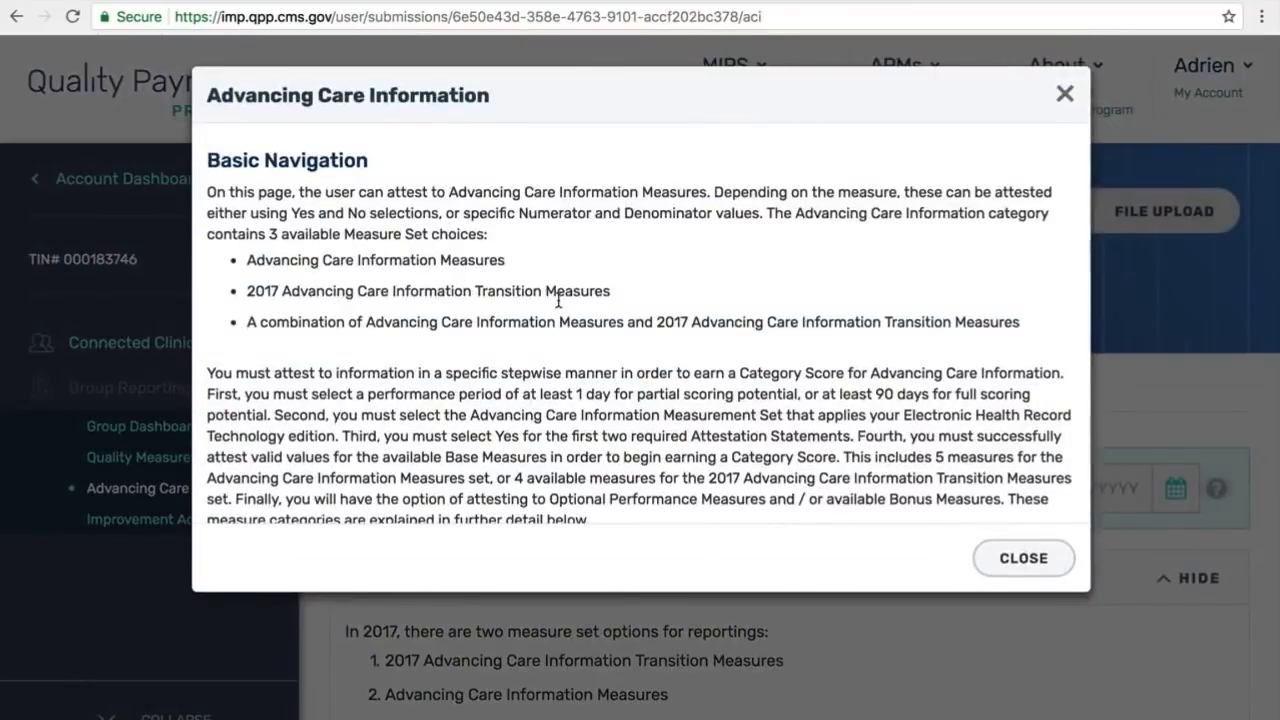
pyautogui.scroll(-15, 558, 304)
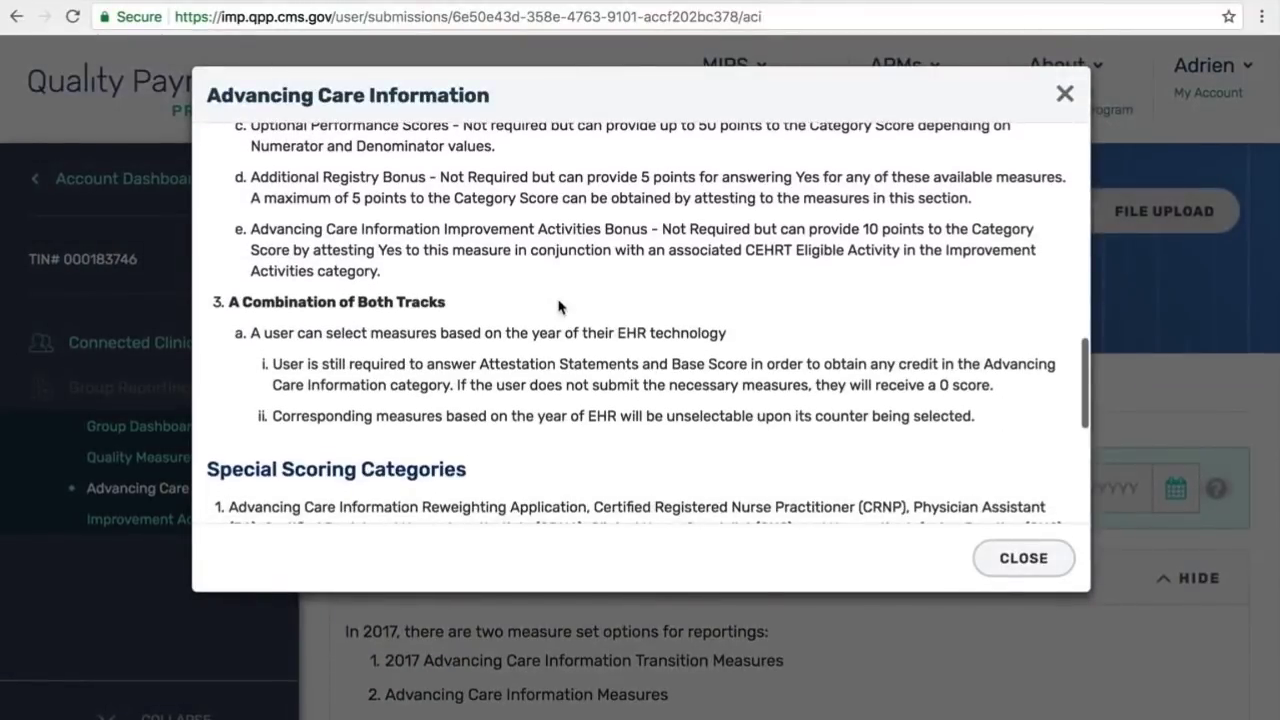
pyautogui.scroll(-5, 558, 306)
pyautogui.click(1006, 568)
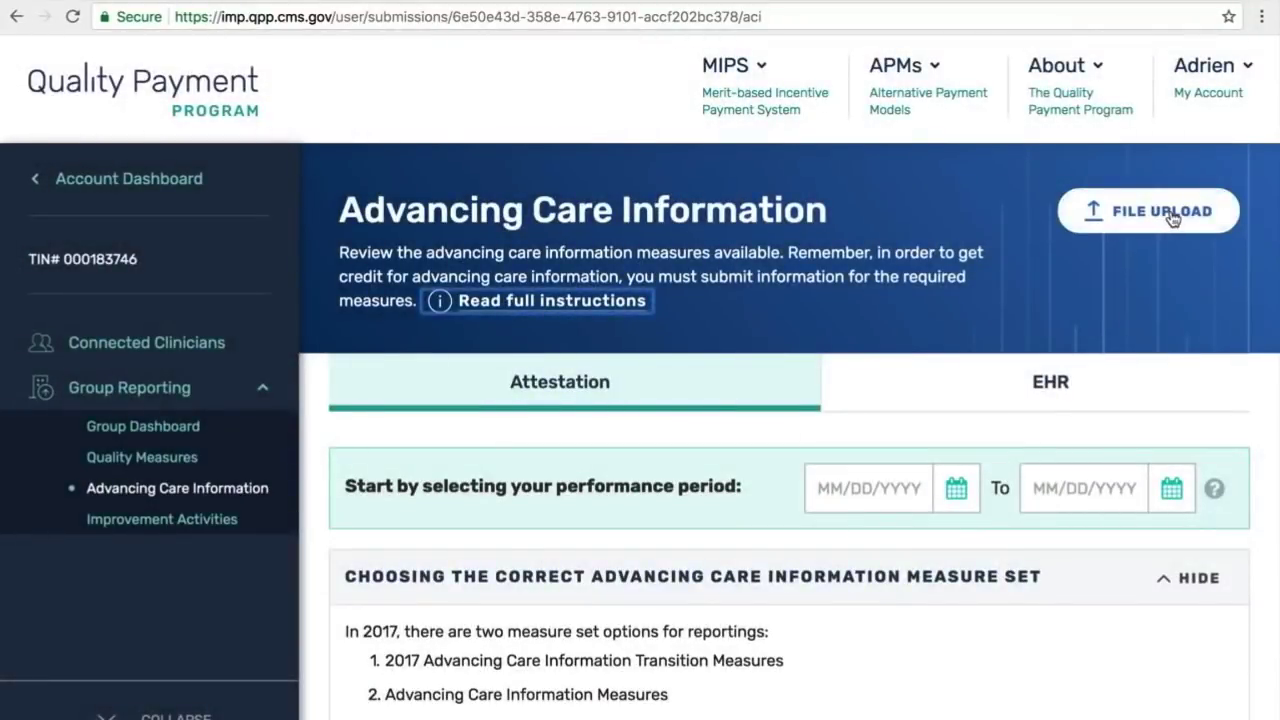
pyautogui.click(1168, 214)
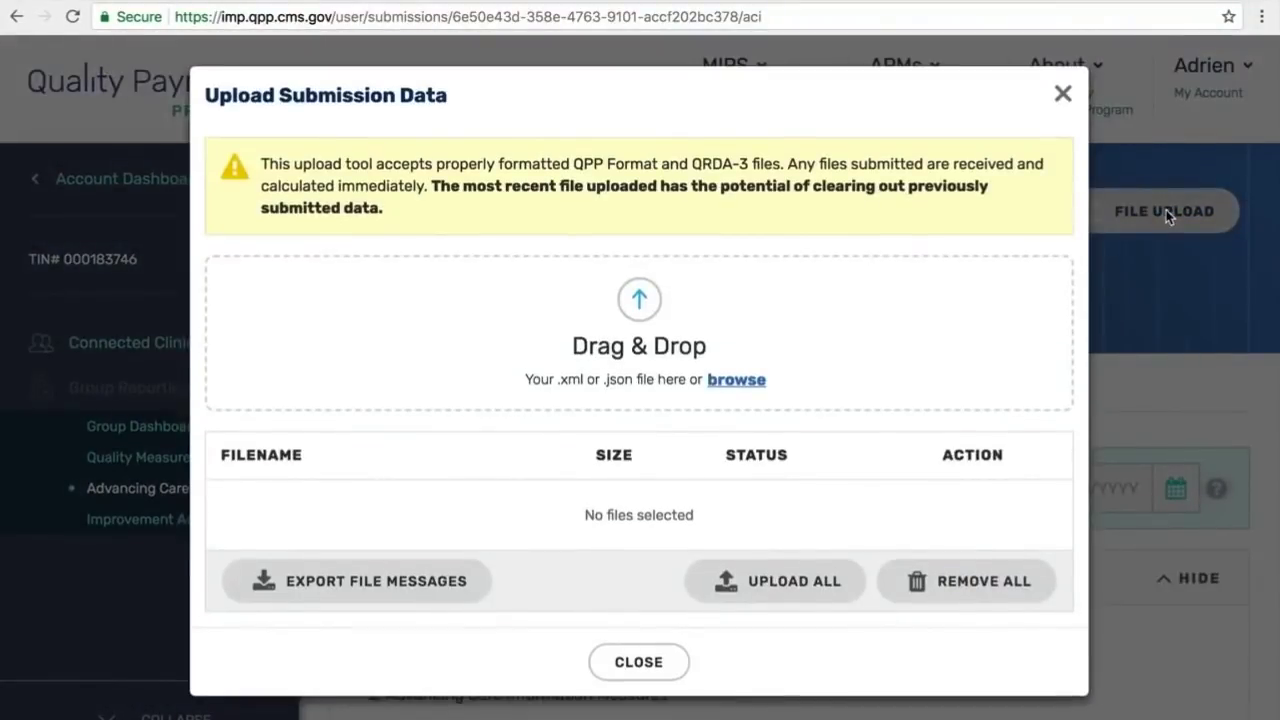
pyautogui.click(1063, 94)
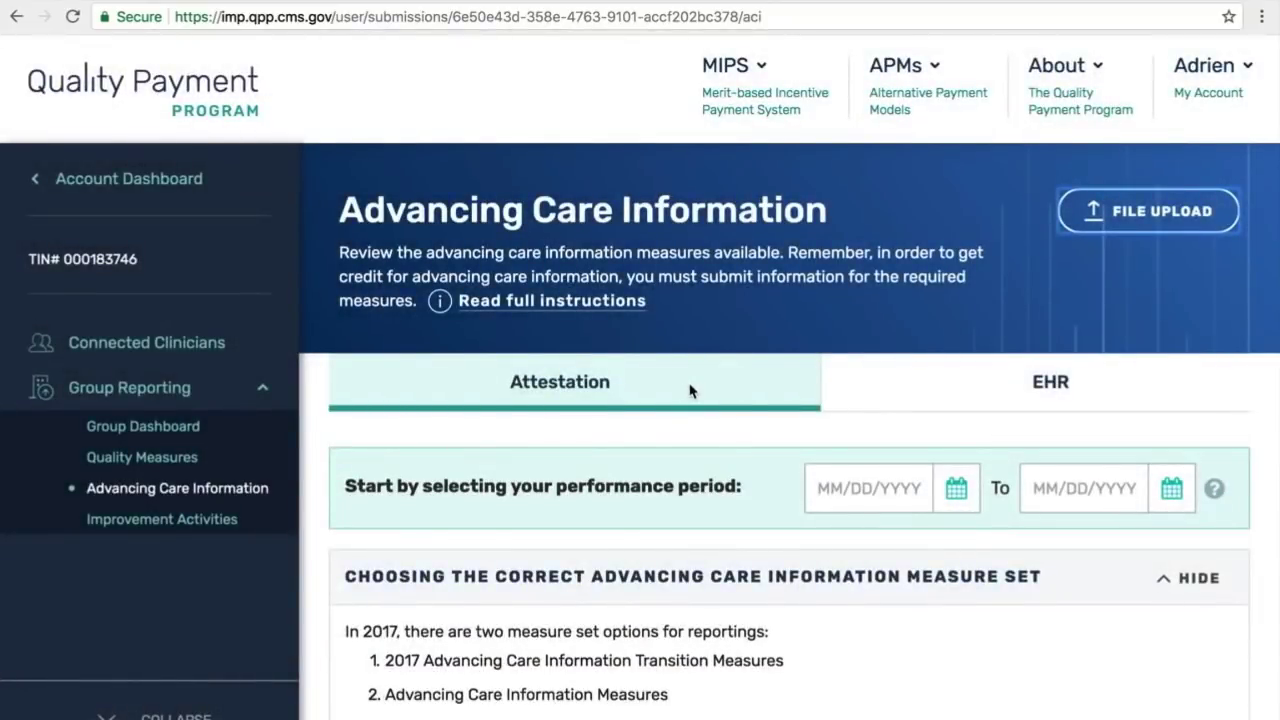
pyautogui.click(881, 378)
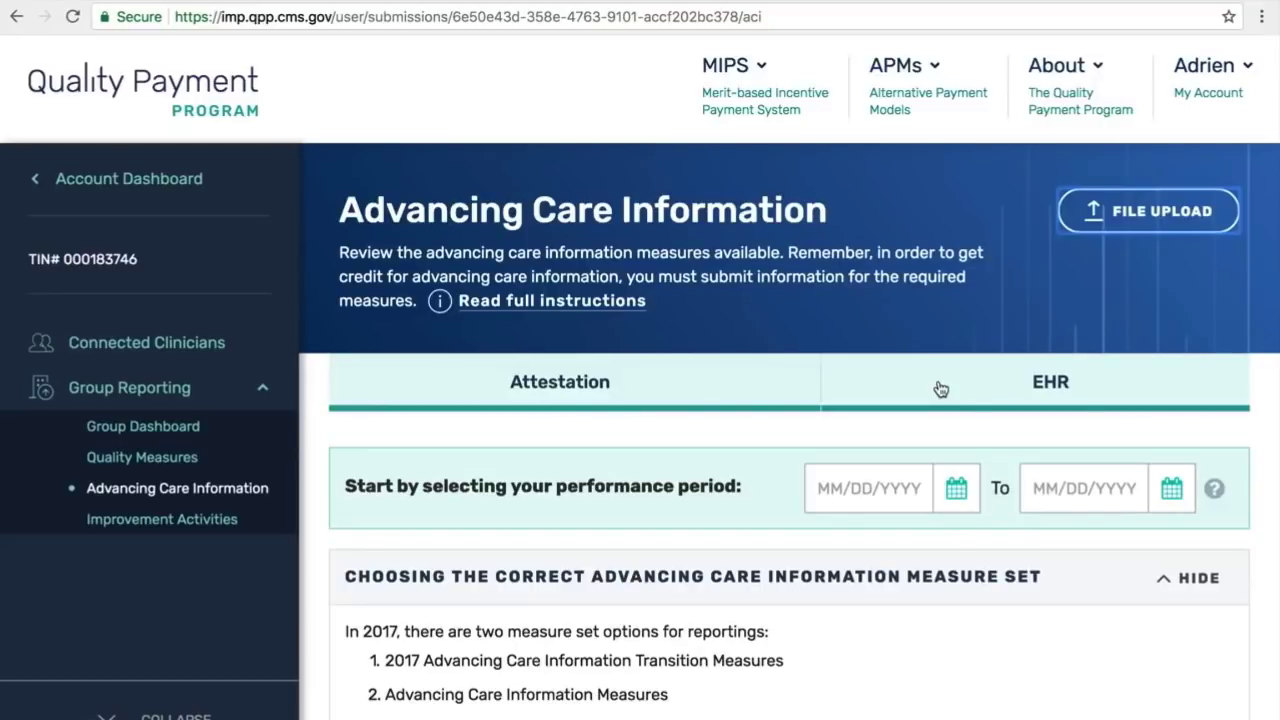
pyautogui.click(757, 385)
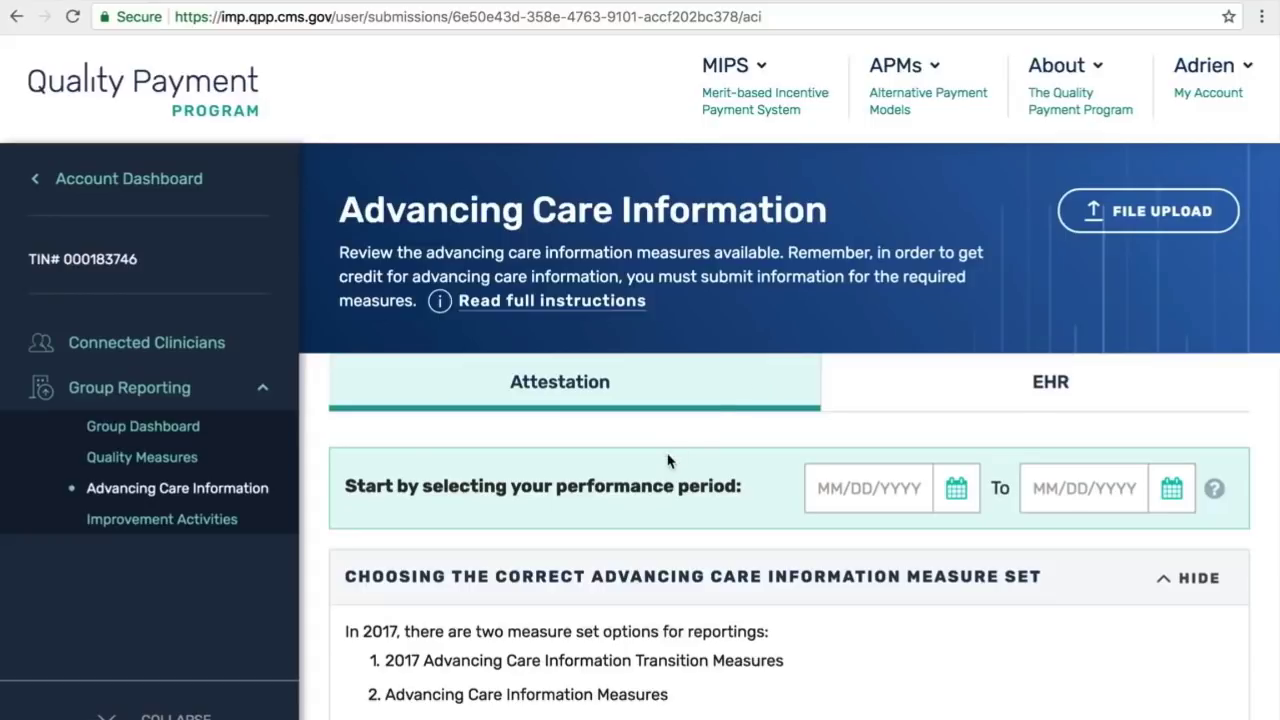
pyautogui.scroll(-15, 665, 465)
pyautogui.scroll(-3, 665, 465)
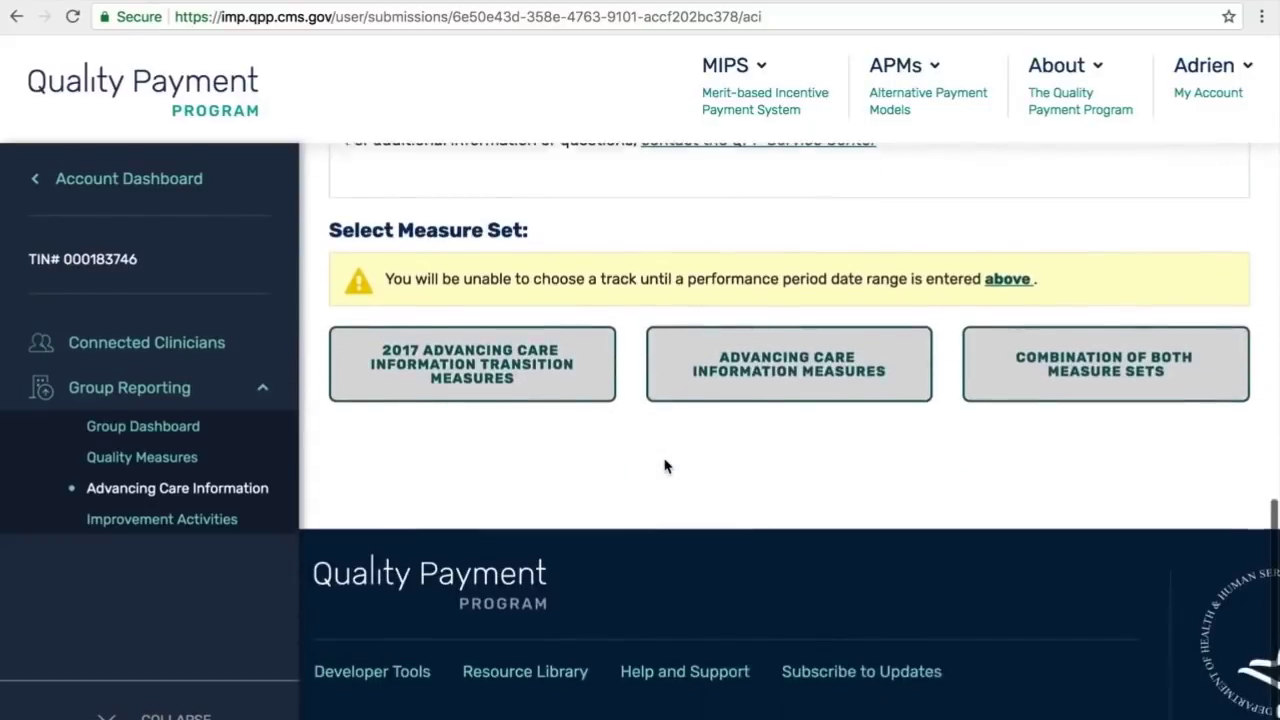
pyautogui.scroll(5, 665, 465)
pyautogui.scroll(10, 665, 465)
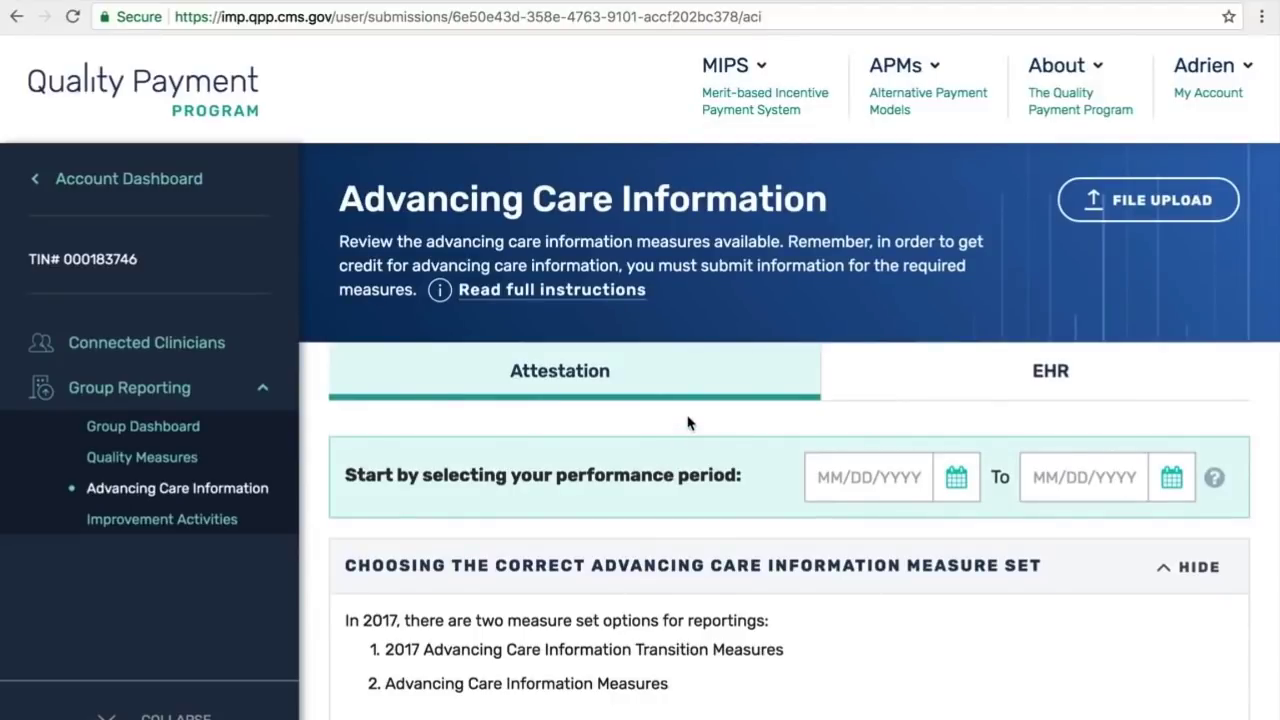
# Step: Try a December 2017 performance period, then clear both dates as too short
pyautogui.click(955, 478)
pyautogui.click(1003, 580)
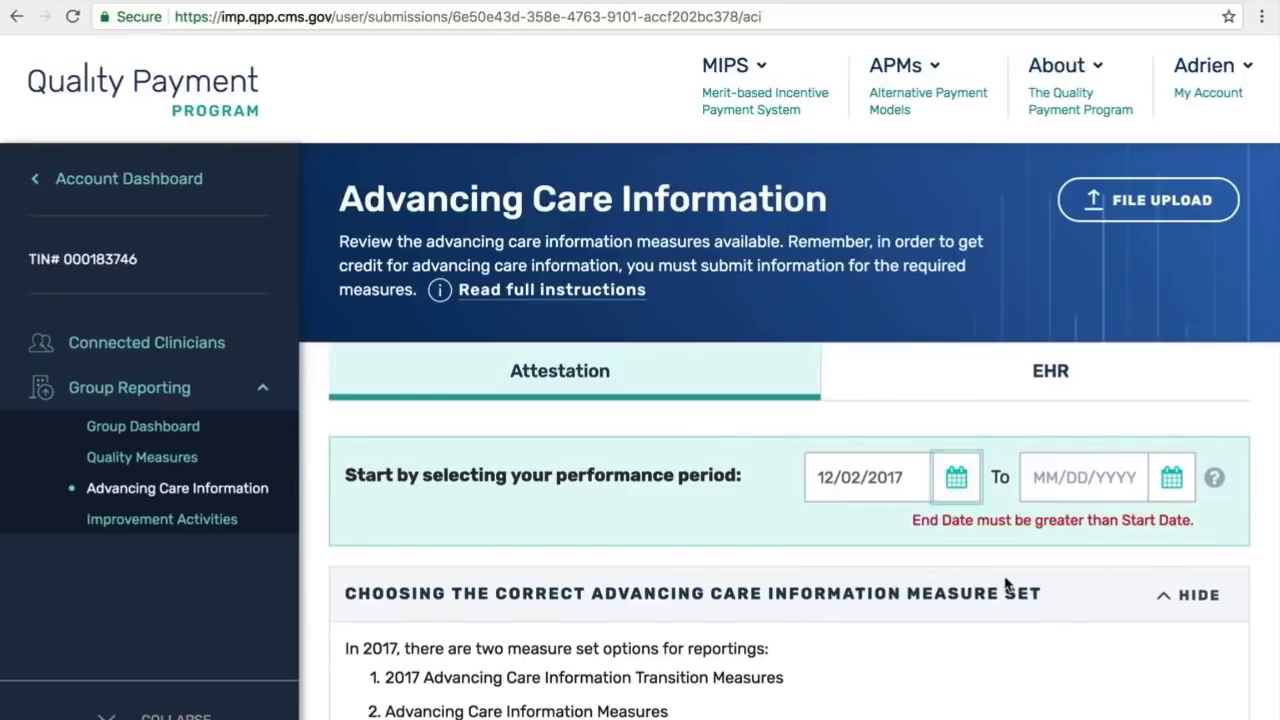
pyautogui.click(1180, 476)
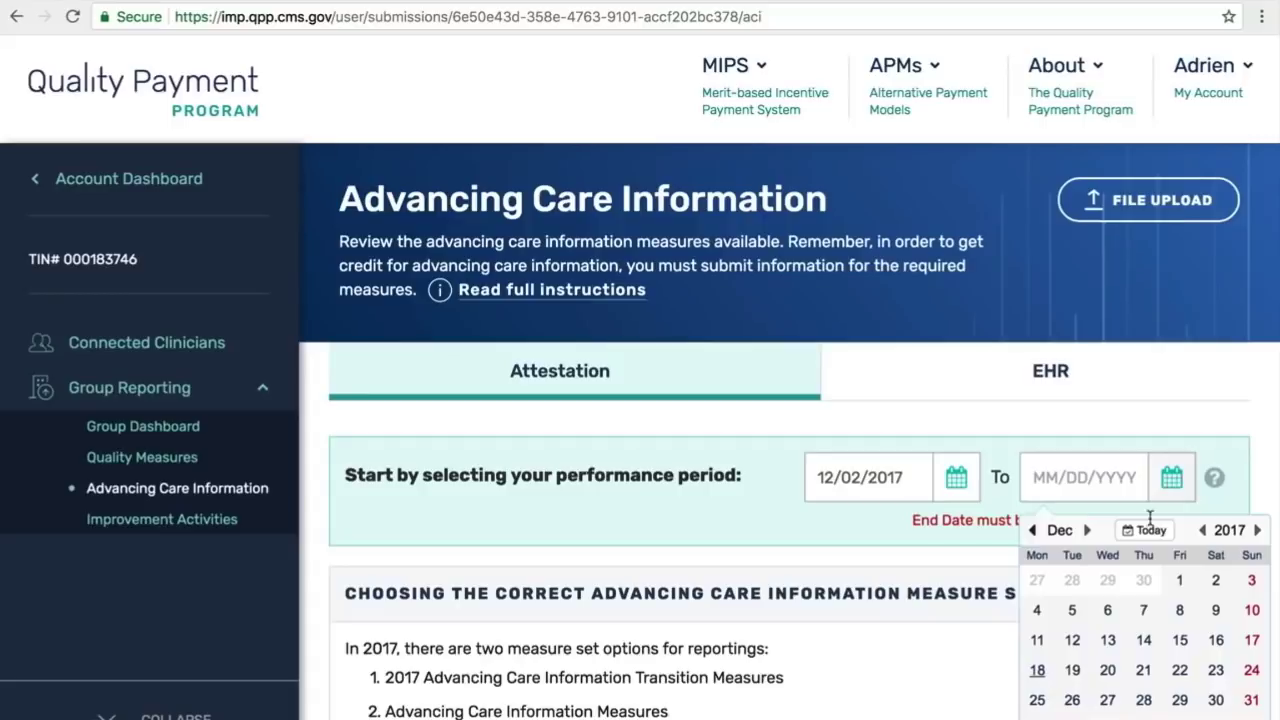
pyautogui.click(1180, 580)
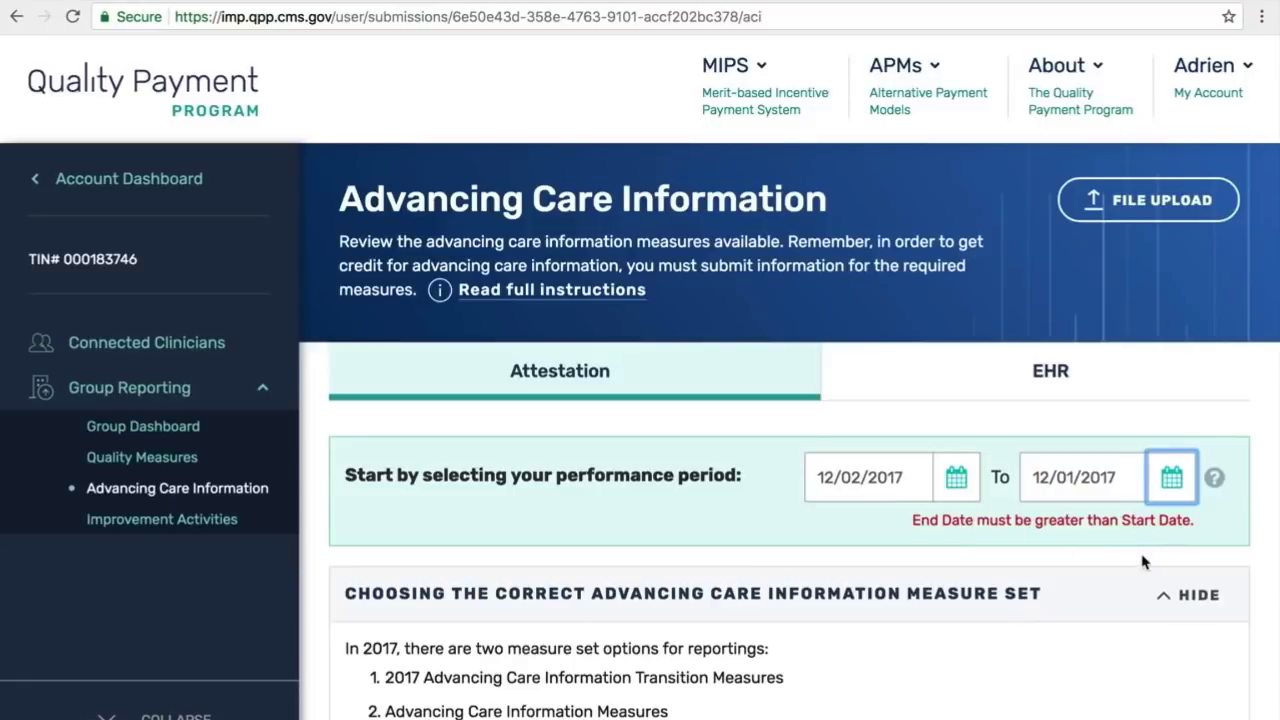
pyautogui.click(956, 477)
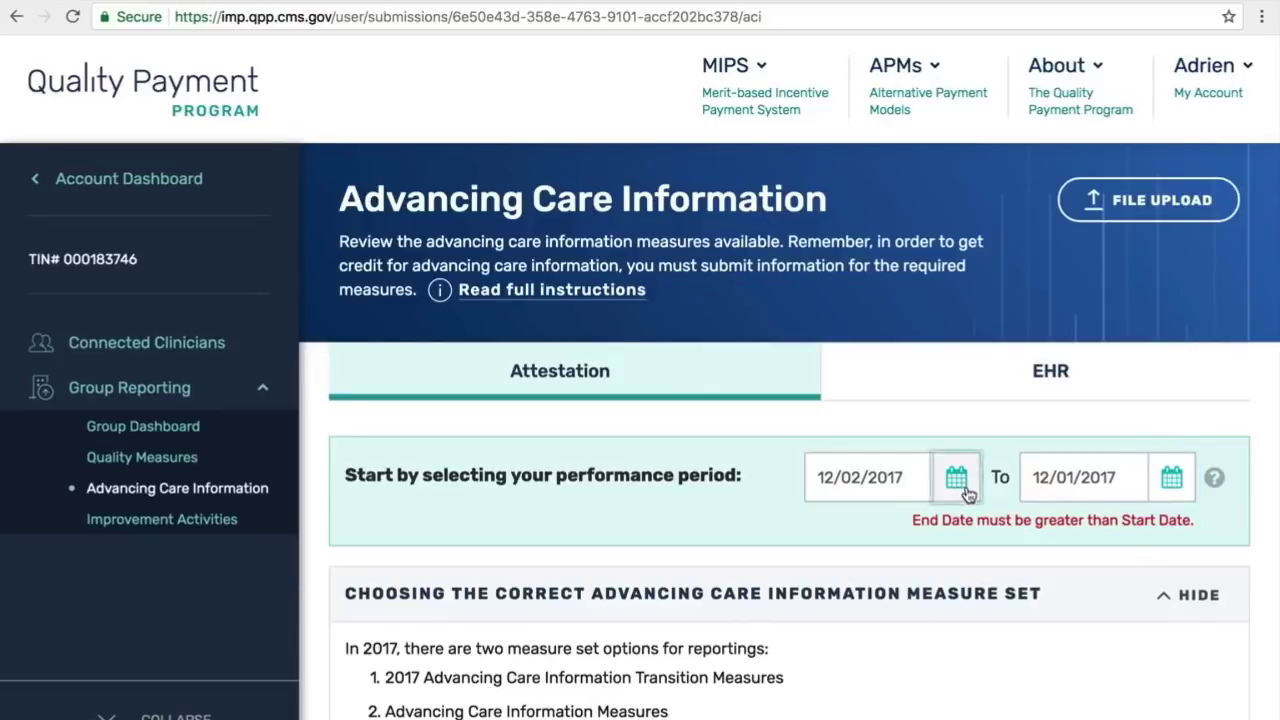
pyautogui.click(965, 581)
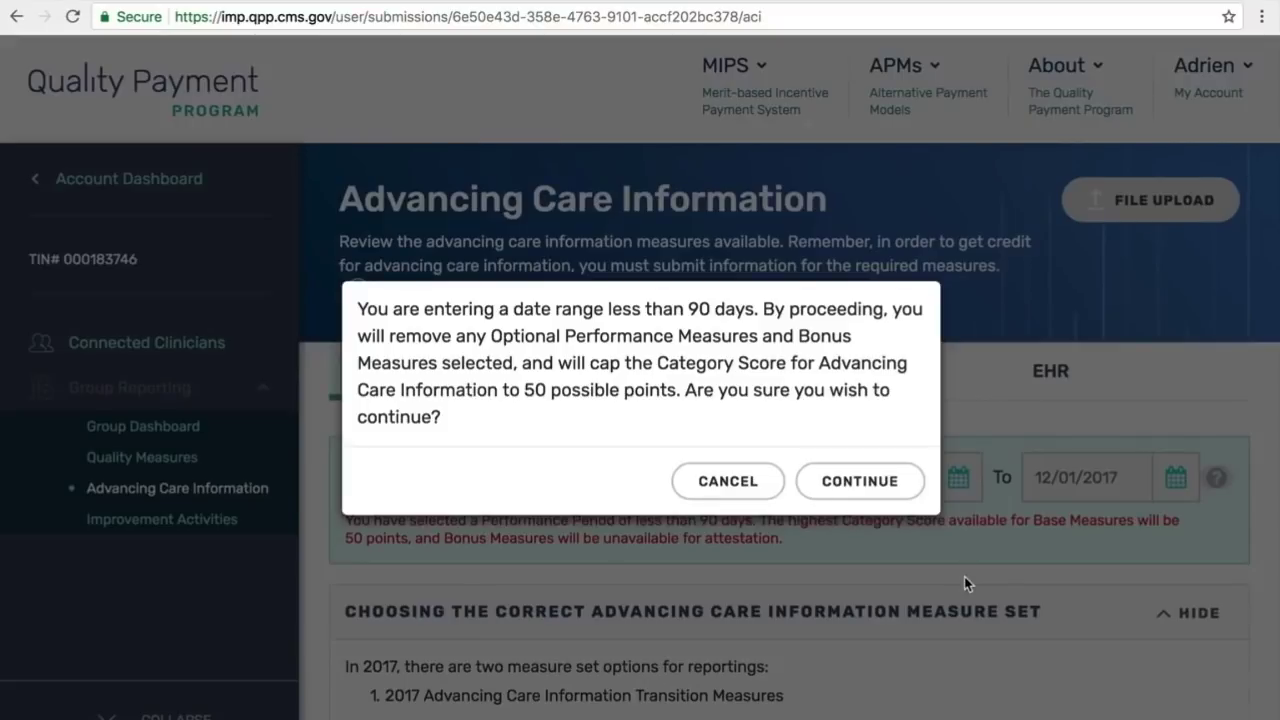
pyautogui.click(718, 489)
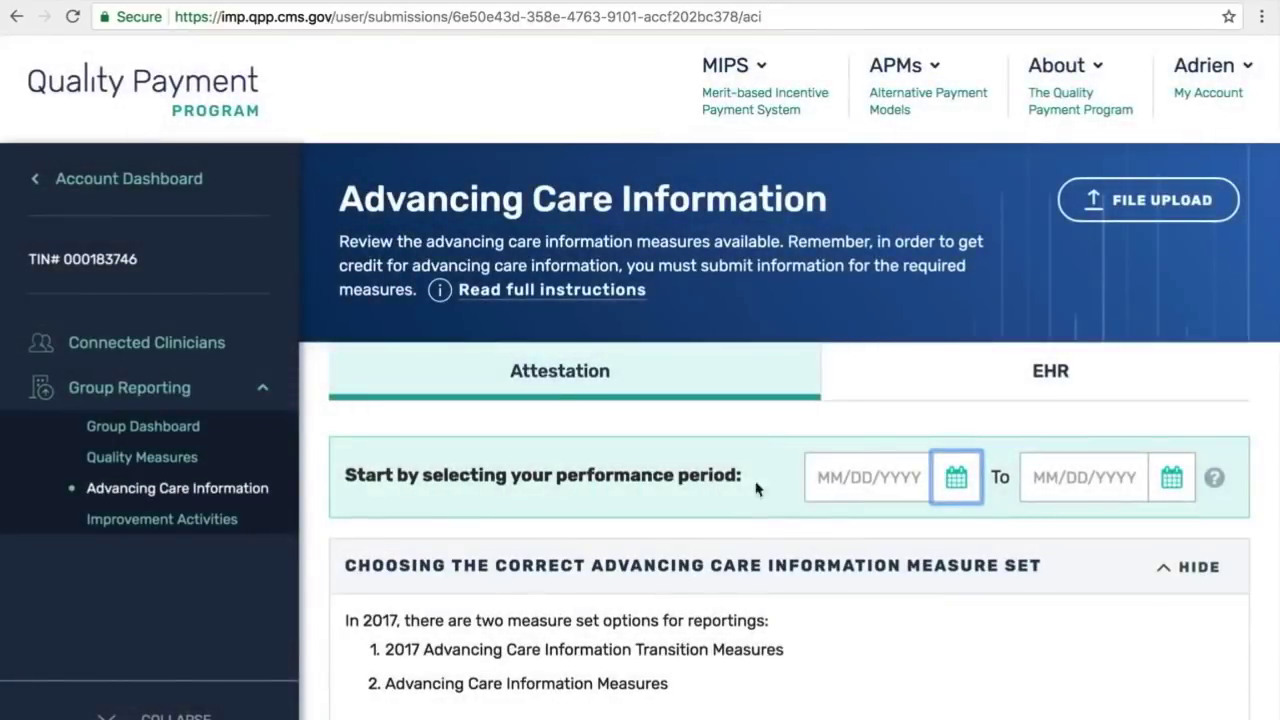
# Step: Set the start date to August 1, 2017 and the end date to today, 12/18/2017
pyautogui.click(956, 484)
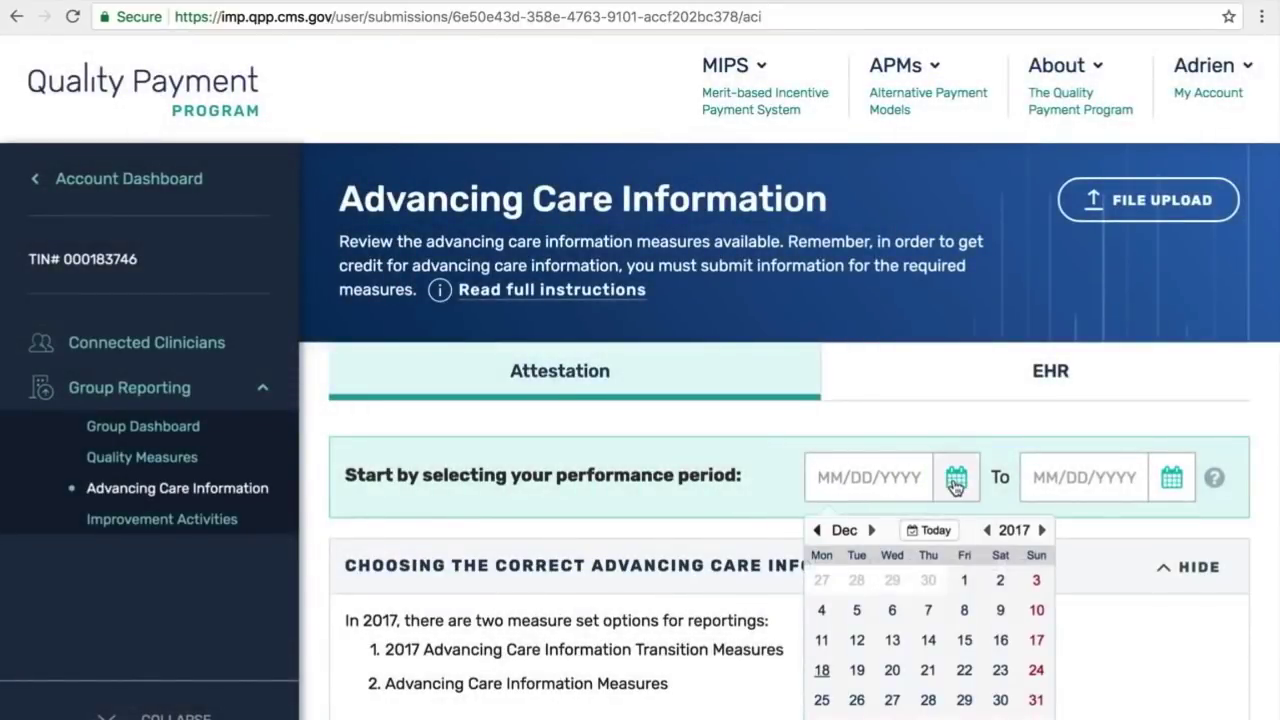
pyautogui.click(817, 531)
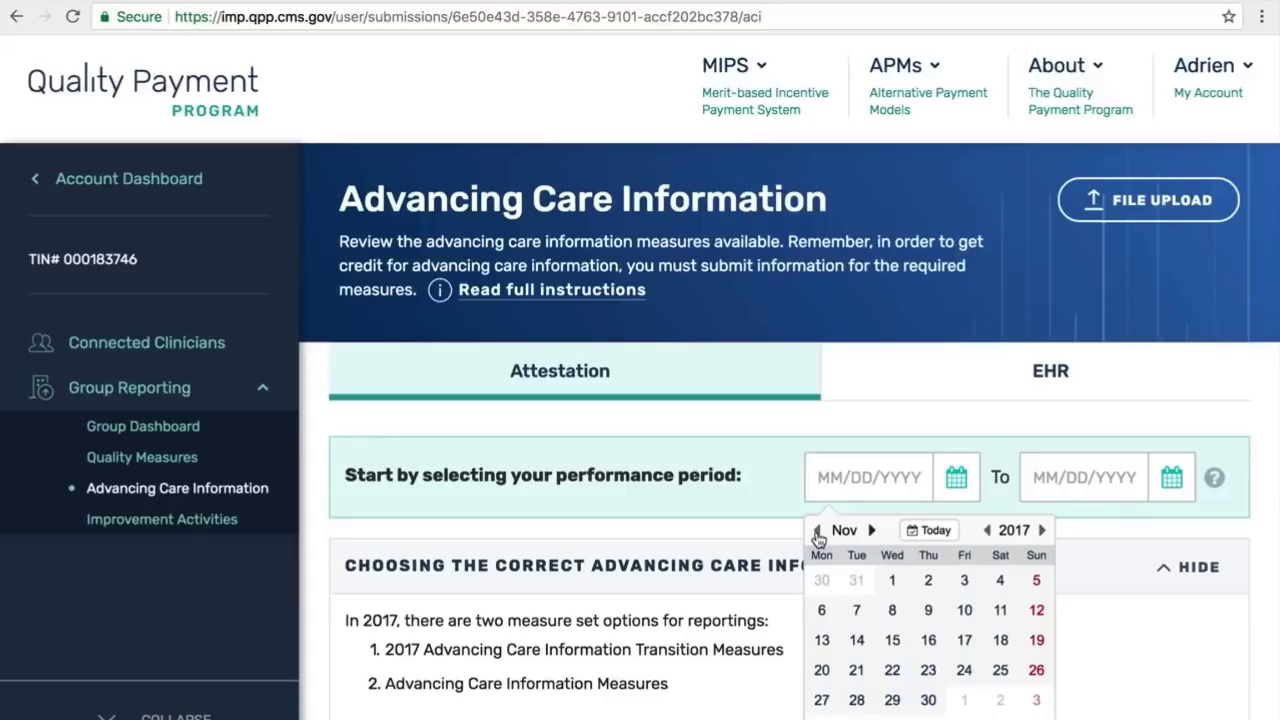
pyautogui.click(817, 532)
pyautogui.click(817, 532)
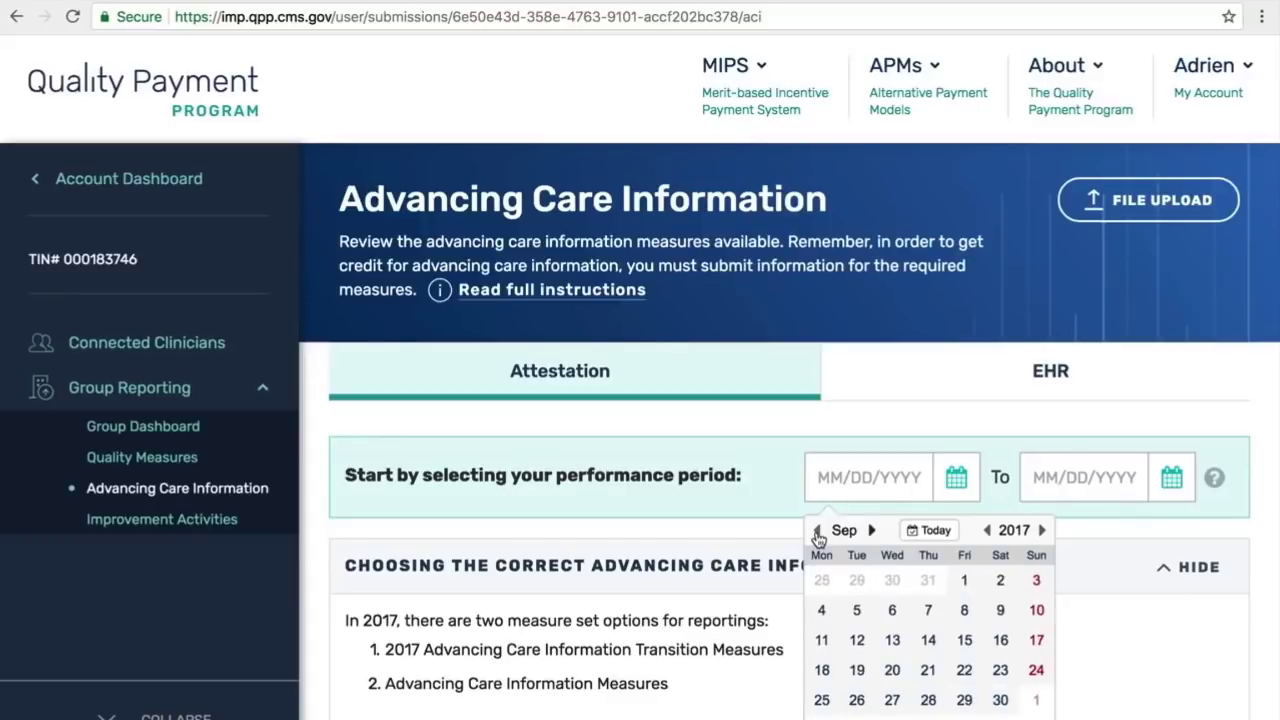
pyautogui.click(817, 532)
pyautogui.click(857, 580)
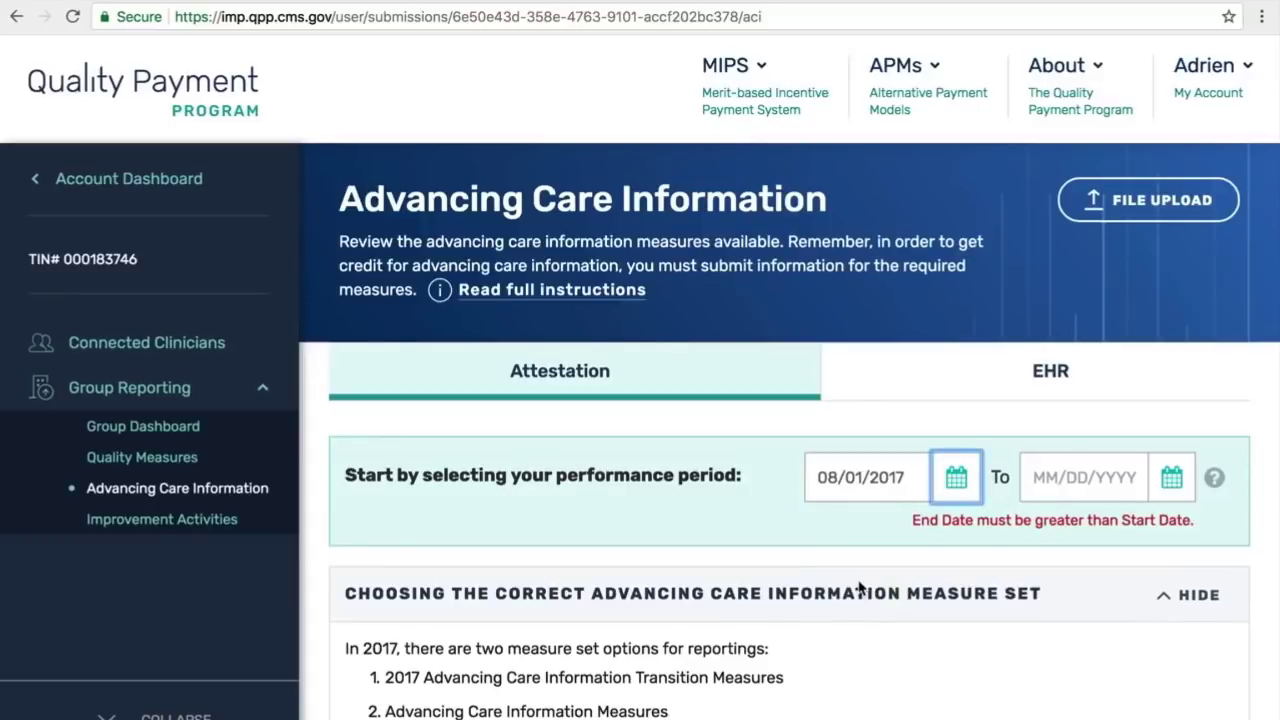
pyautogui.click(1163, 486)
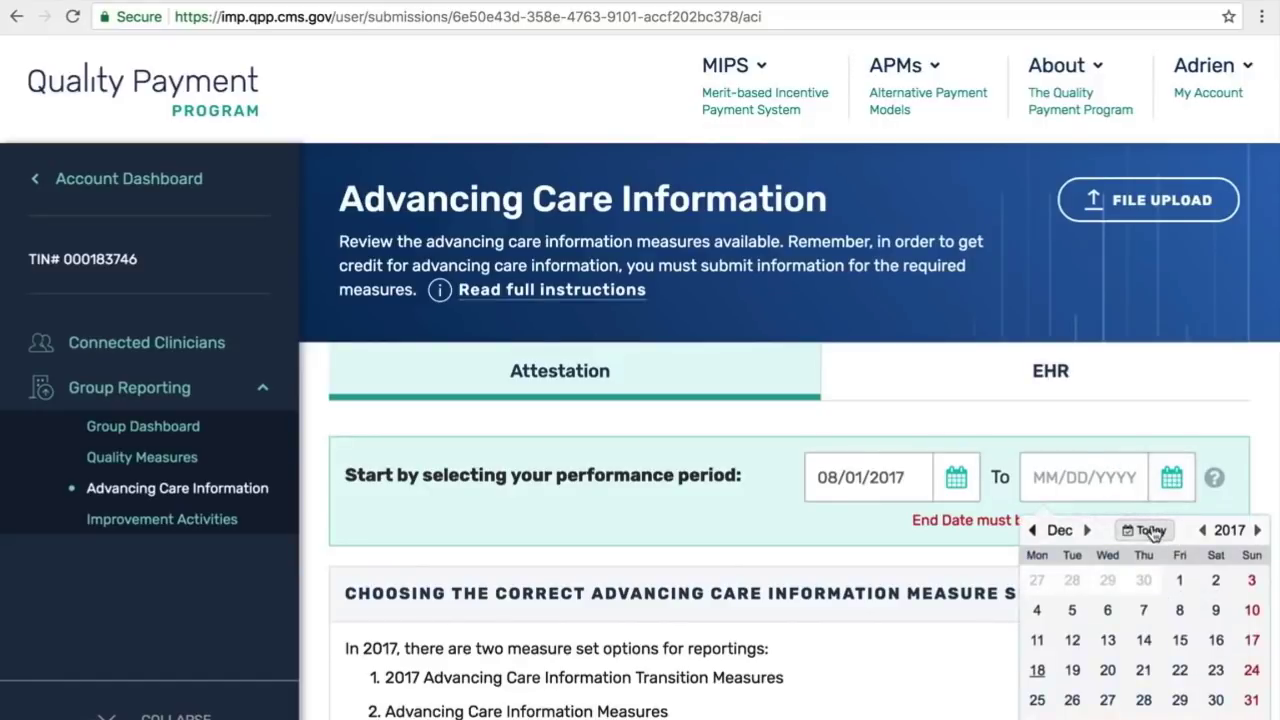
pyautogui.click(1154, 532)
pyautogui.scroll(-3, 1153, 533)
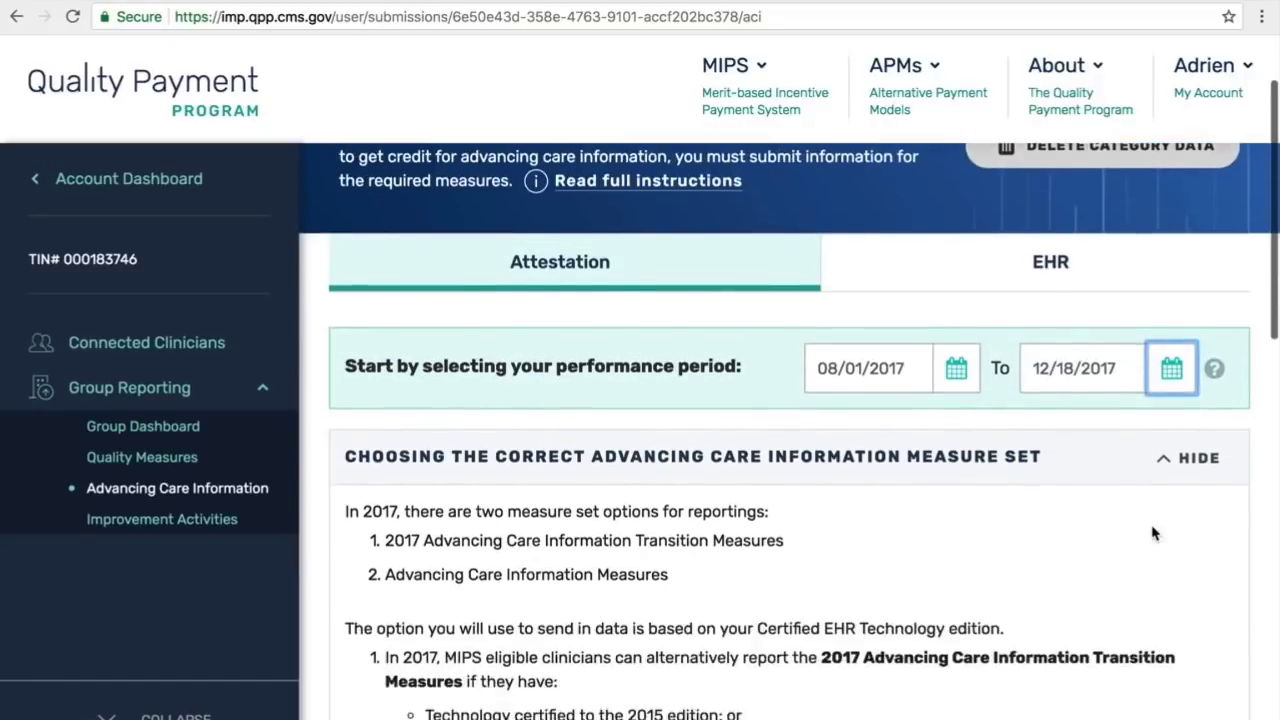
pyautogui.scroll(-2, 1153, 533)
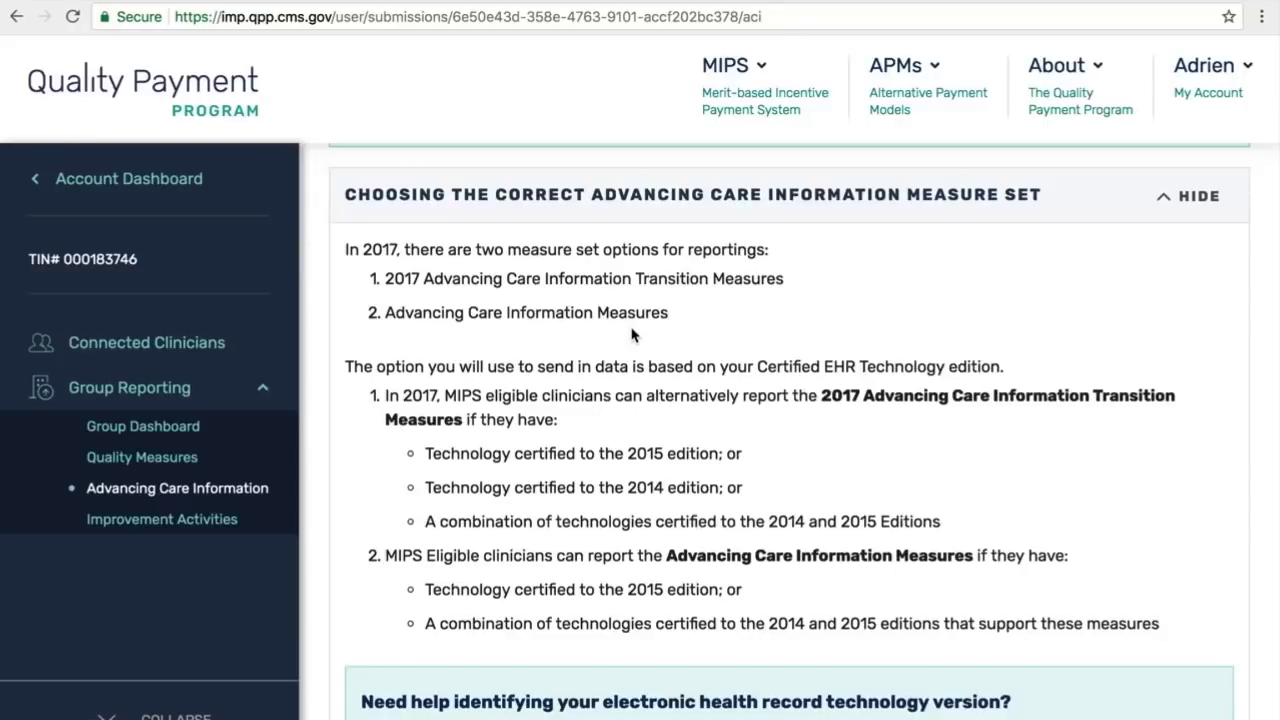
pyautogui.scroll(-3, 631, 335)
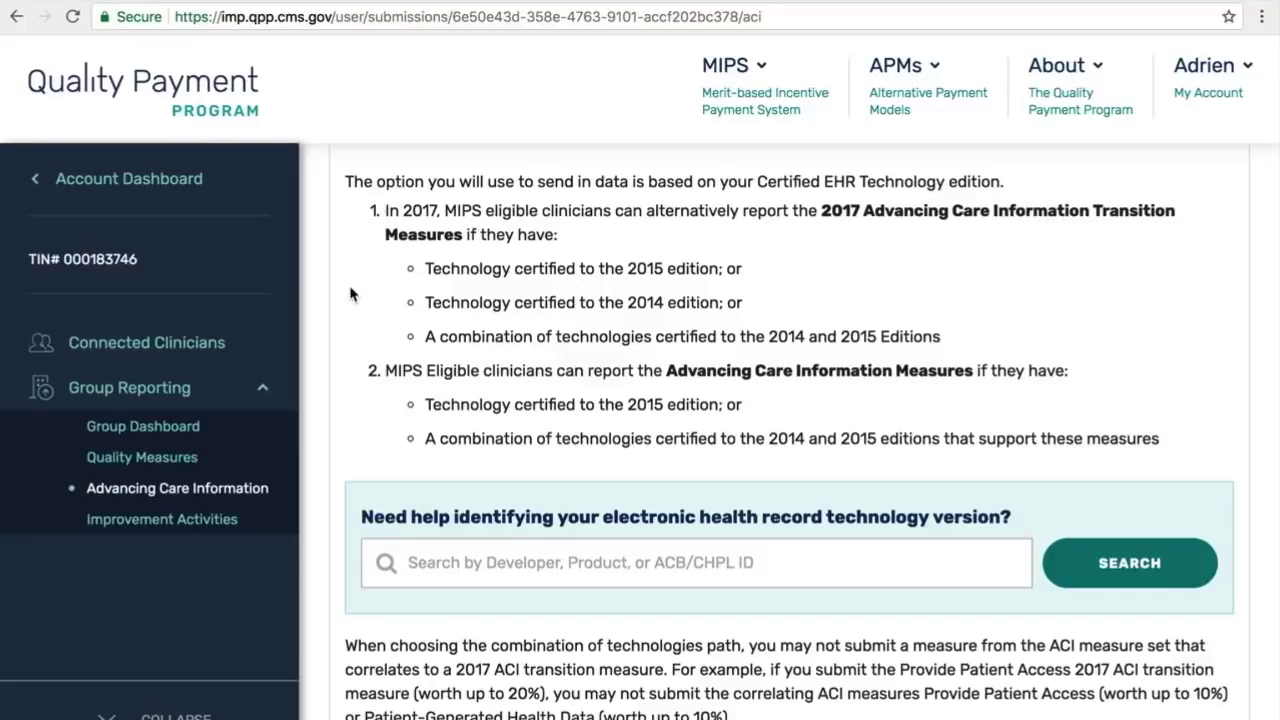
pyautogui.scroll(-3, 328, 305)
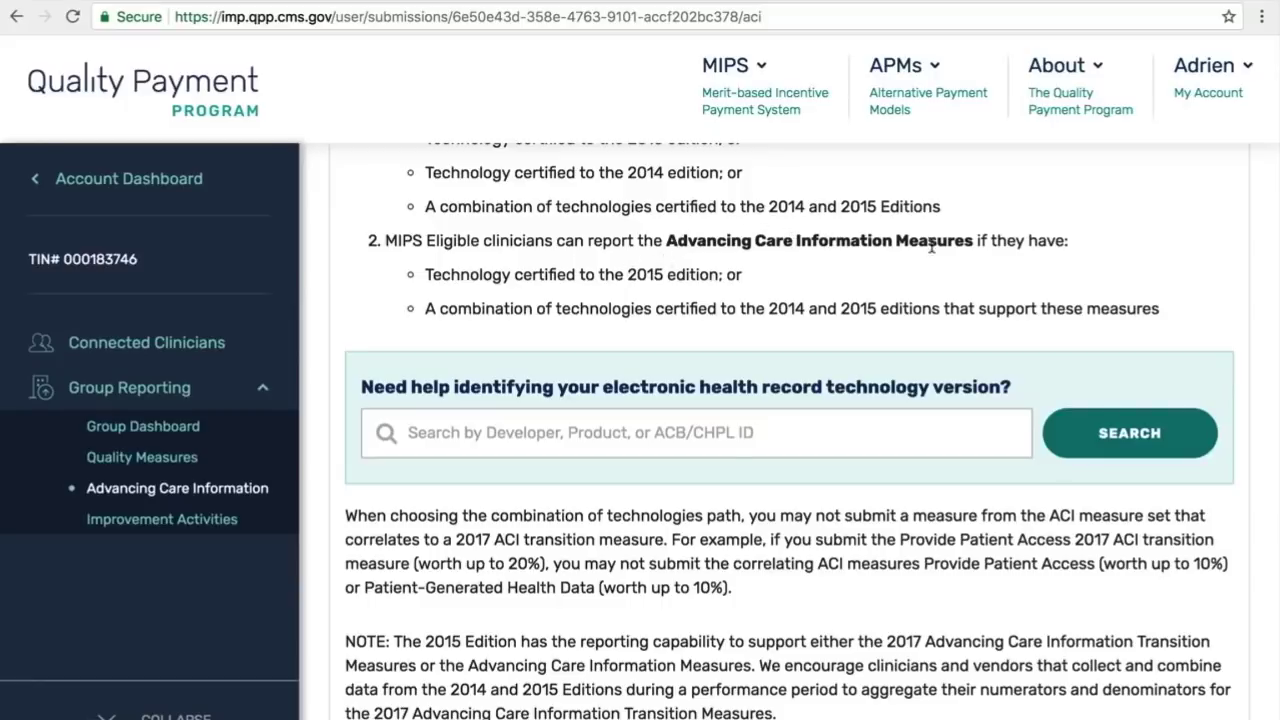
pyautogui.scroll(-4, 937, 251)
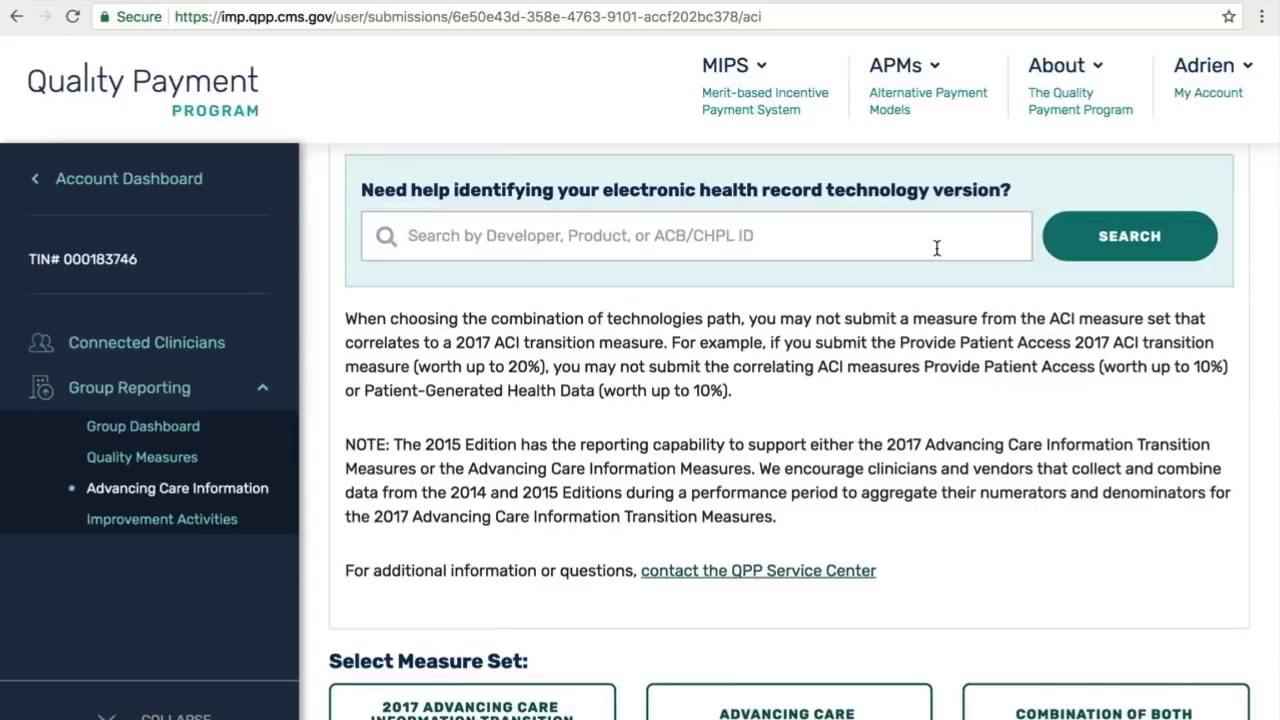
# Step: Search 'ehr' and select ChARM EHR 2014 Ver 1.1, showing it allows only 2017 Transition Measures
pyautogui.write('ehr')
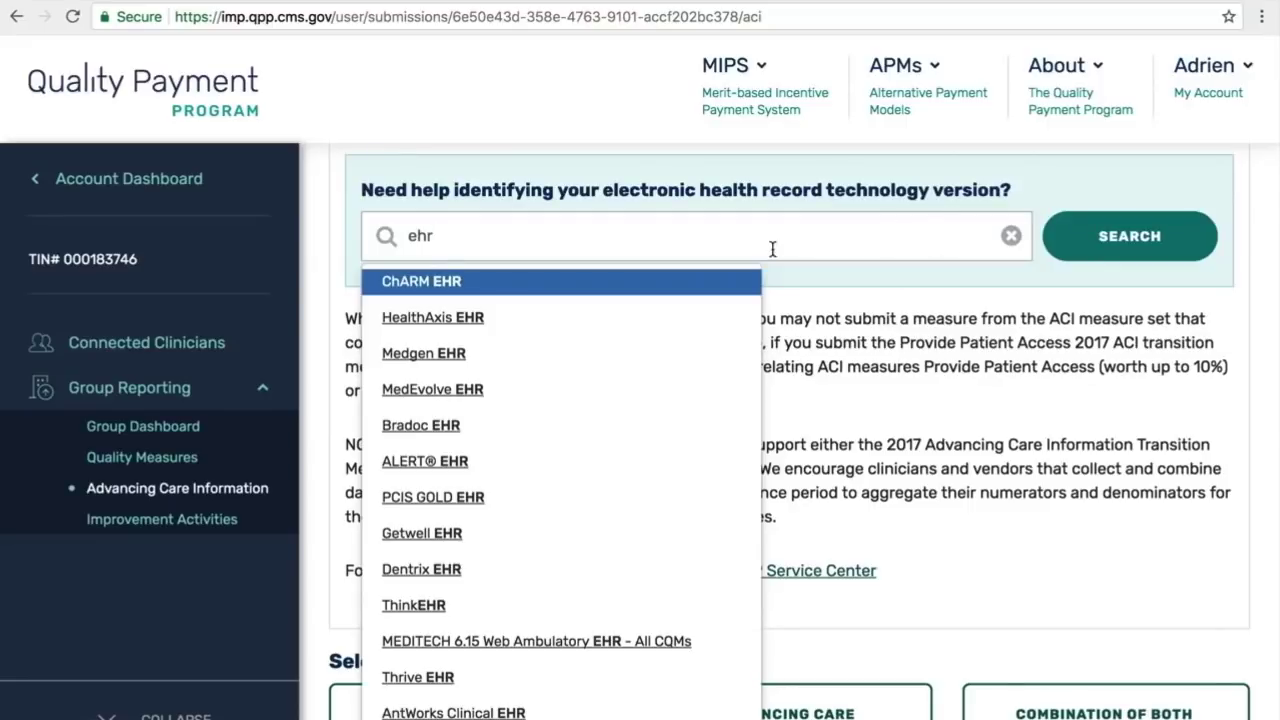
pyautogui.click(575, 284)
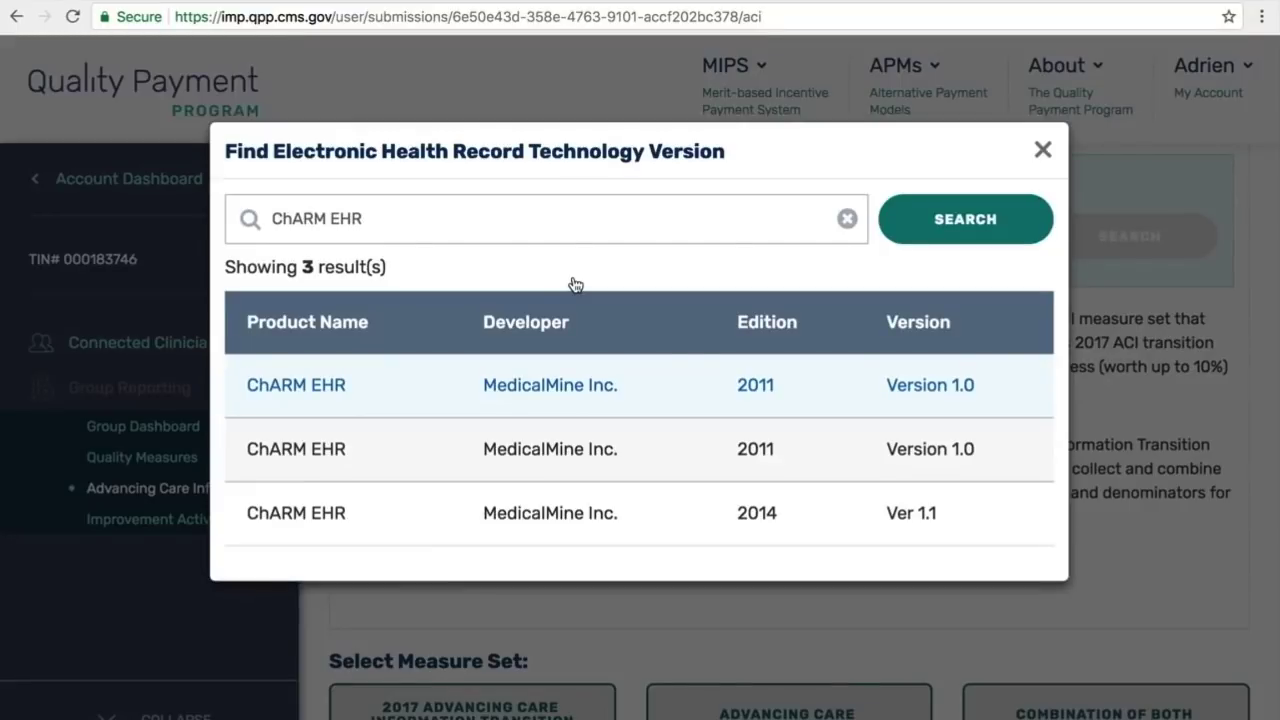
pyautogui.click(540, 513)
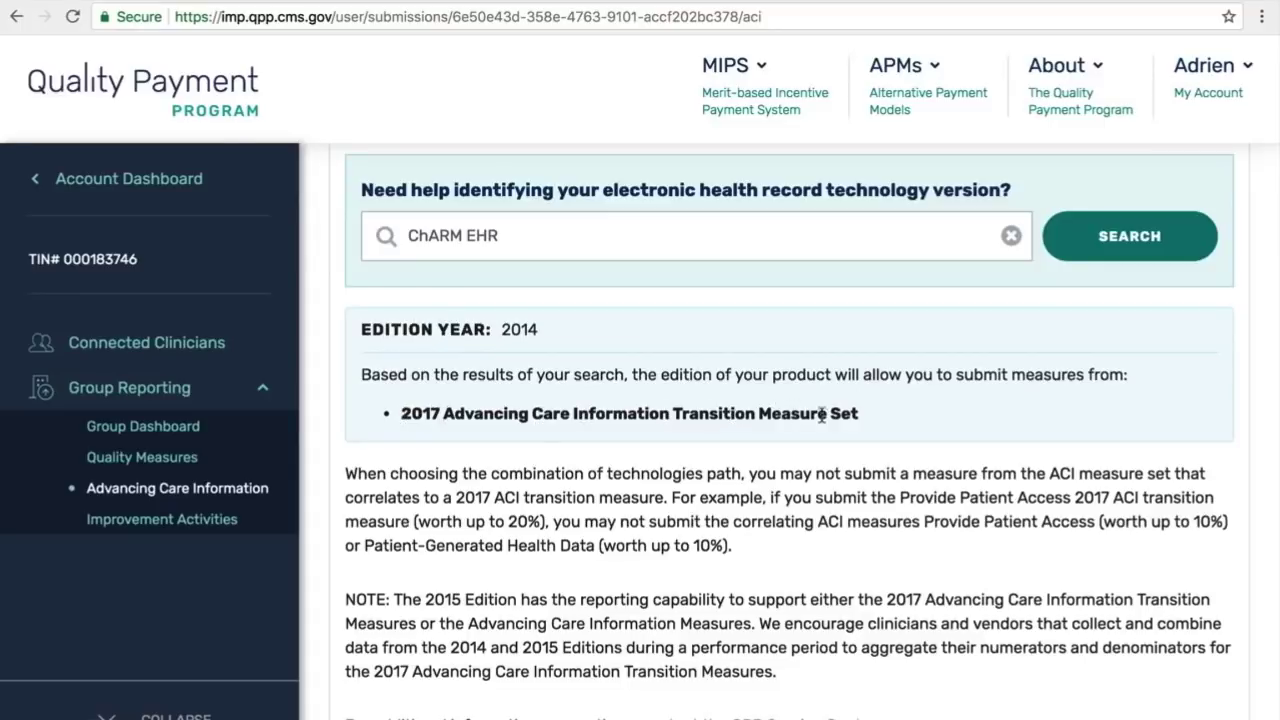
# Step: Select the 2017 Advancing Care Information Transition Measures set
pyautogui.scroll(-5, 808, 452)
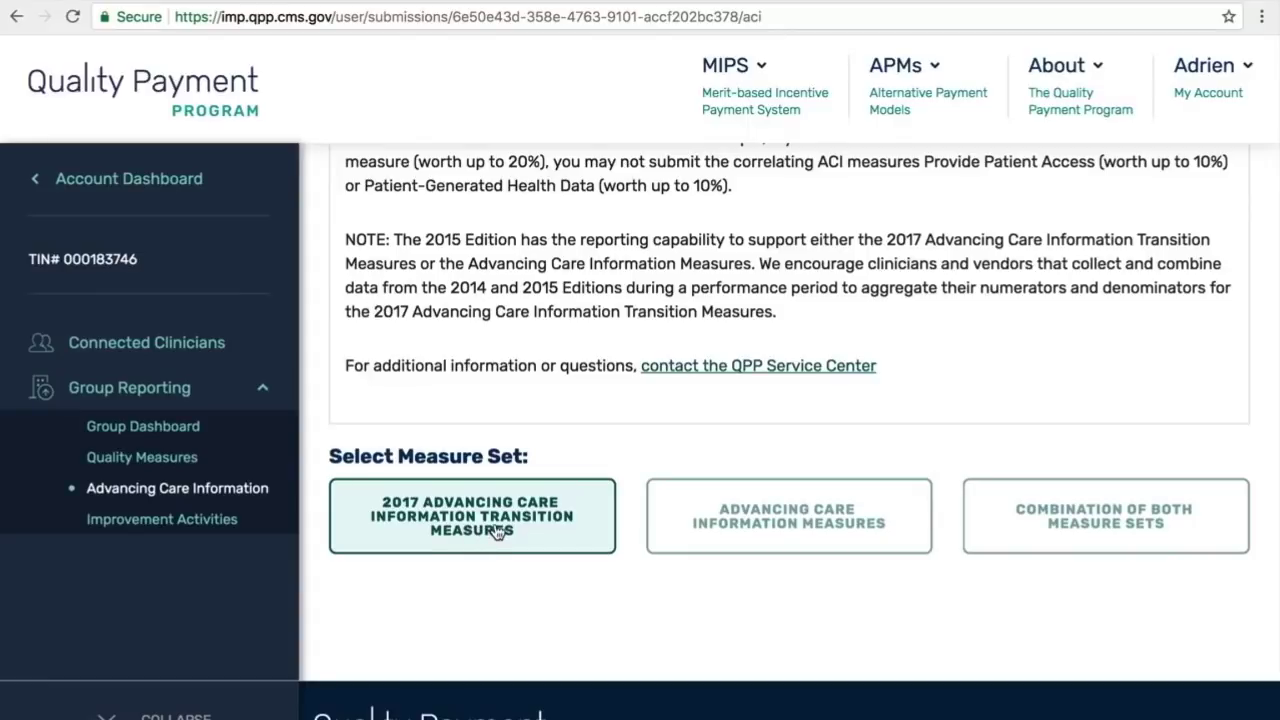
pyautogui.scroll(3, 497, 531)
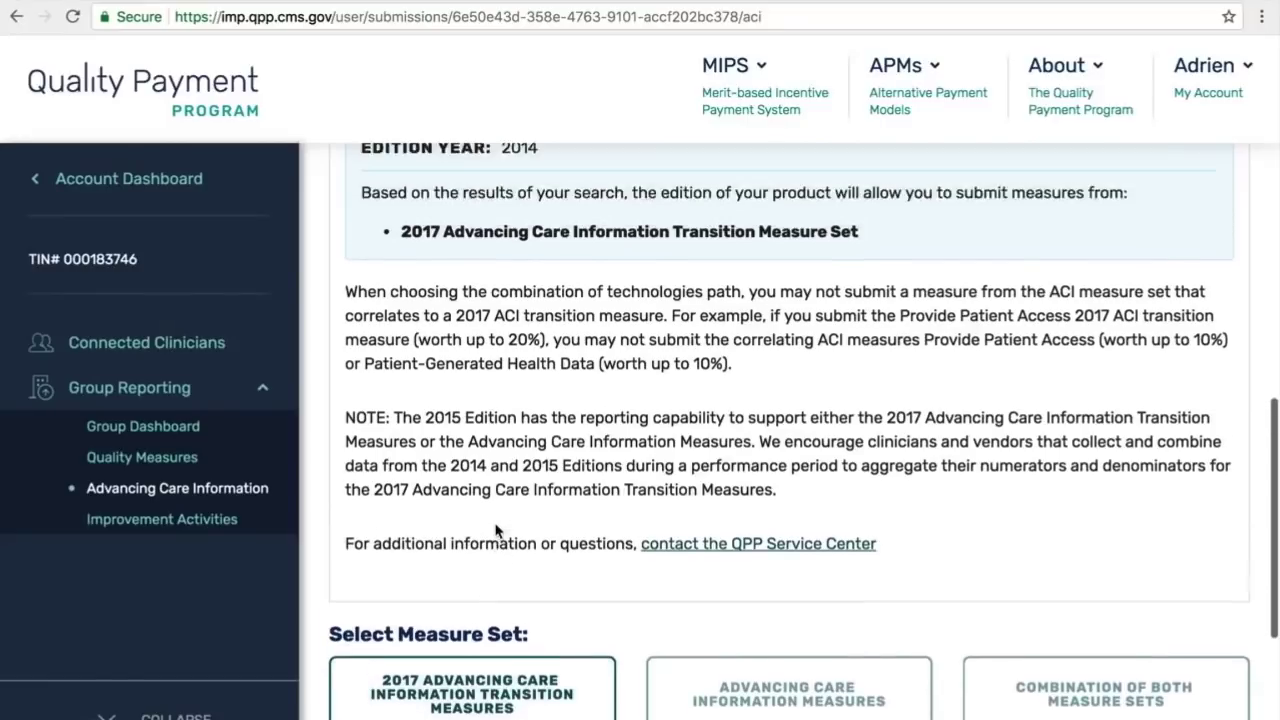
pyautogui.scroll(2, 494, 525)
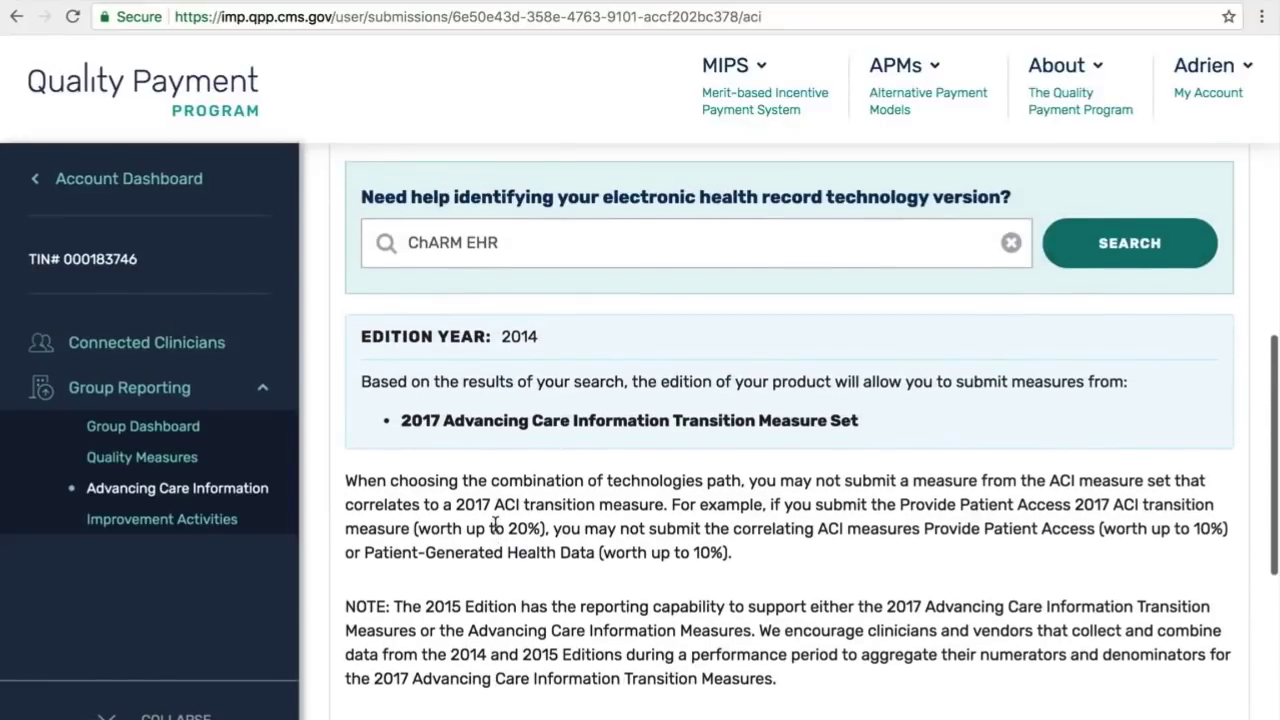
pyautogui.scroll(-3, 495, 525)
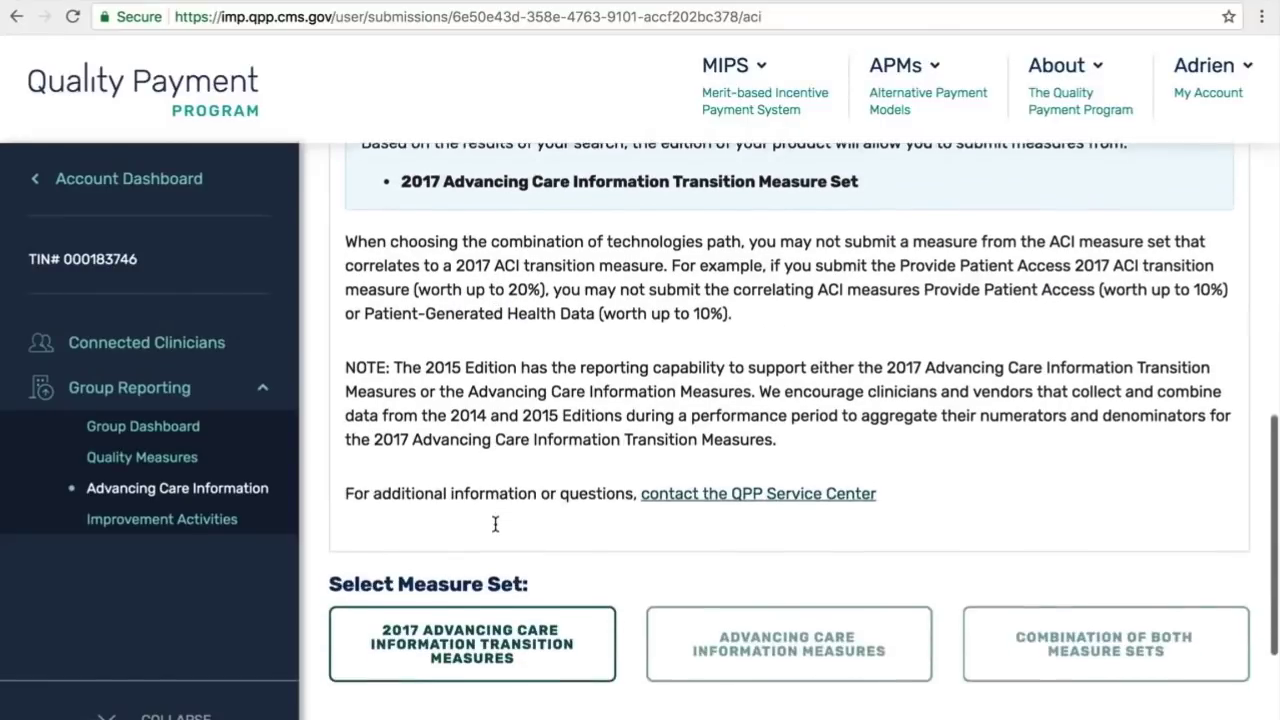
pyautogui.scroll(-1, 495, 525)
pyautogui.click(472, 566)
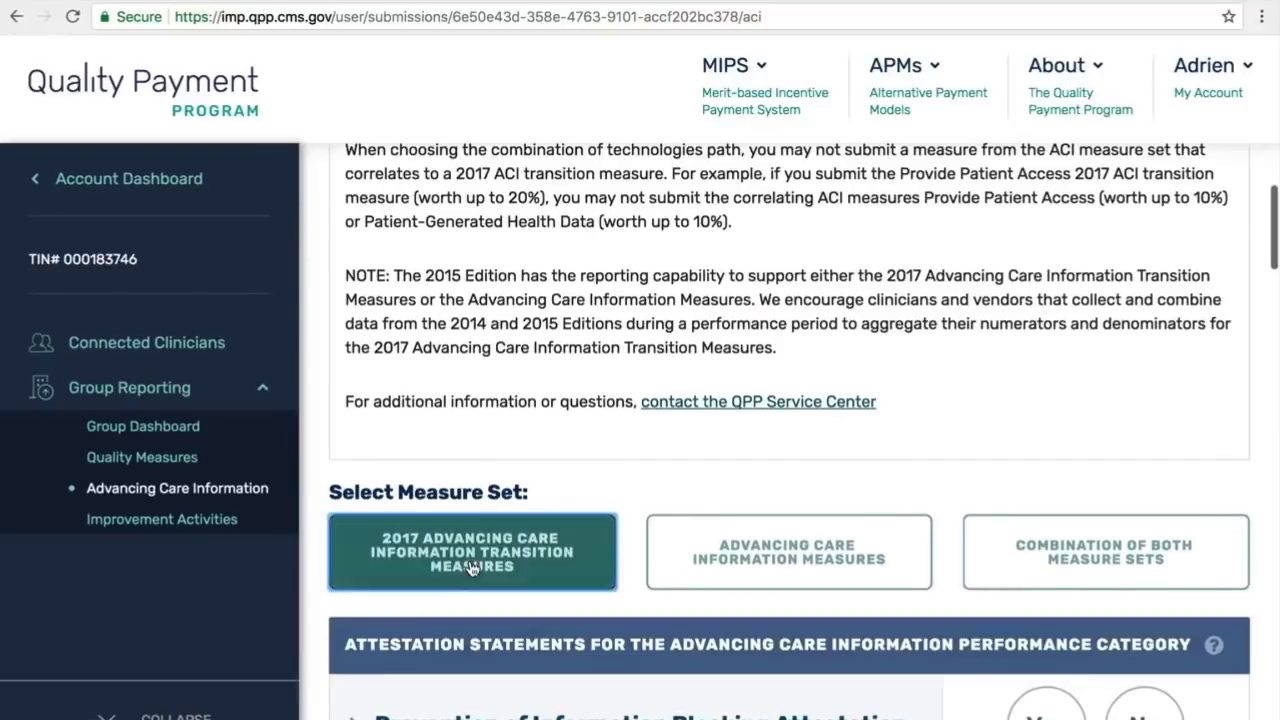
# Step: Clear the EHR product search and review the three attestation statements
pyautogui.scroll(-4, 472, 566)
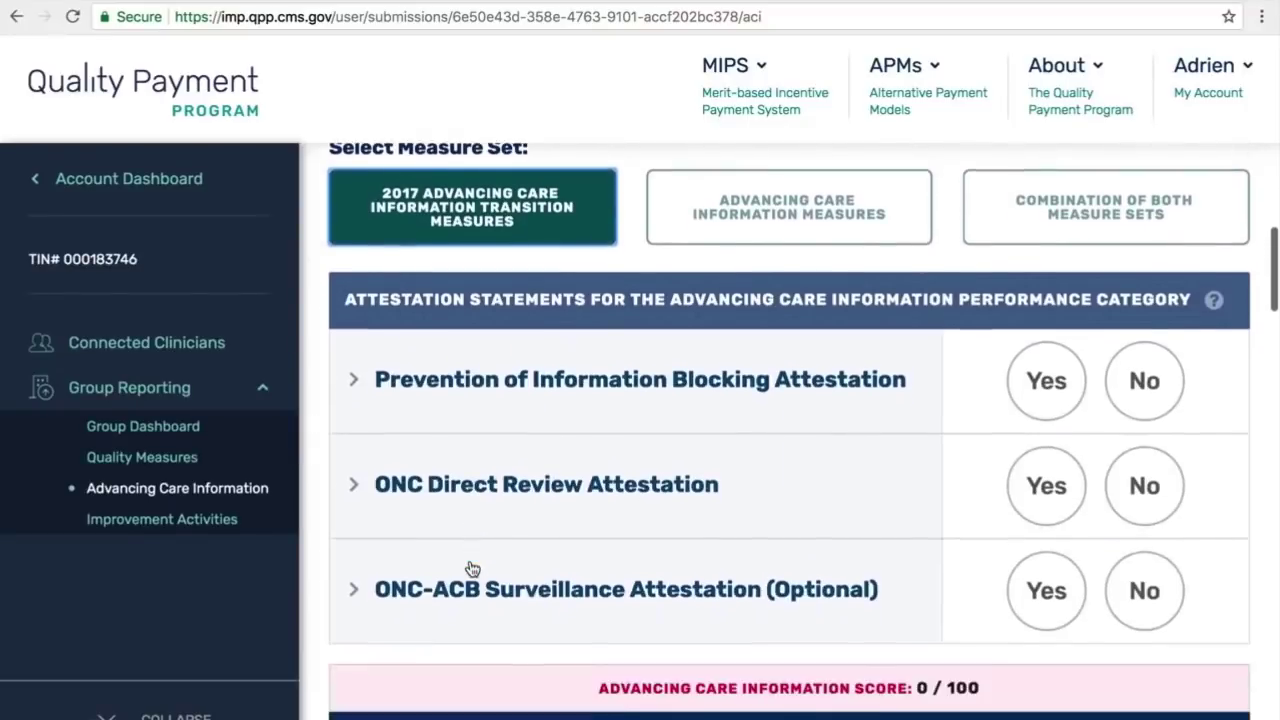
pyautogui.scroll(-2, 472, 568)
pyautogui.scroll(2, 472, 568)
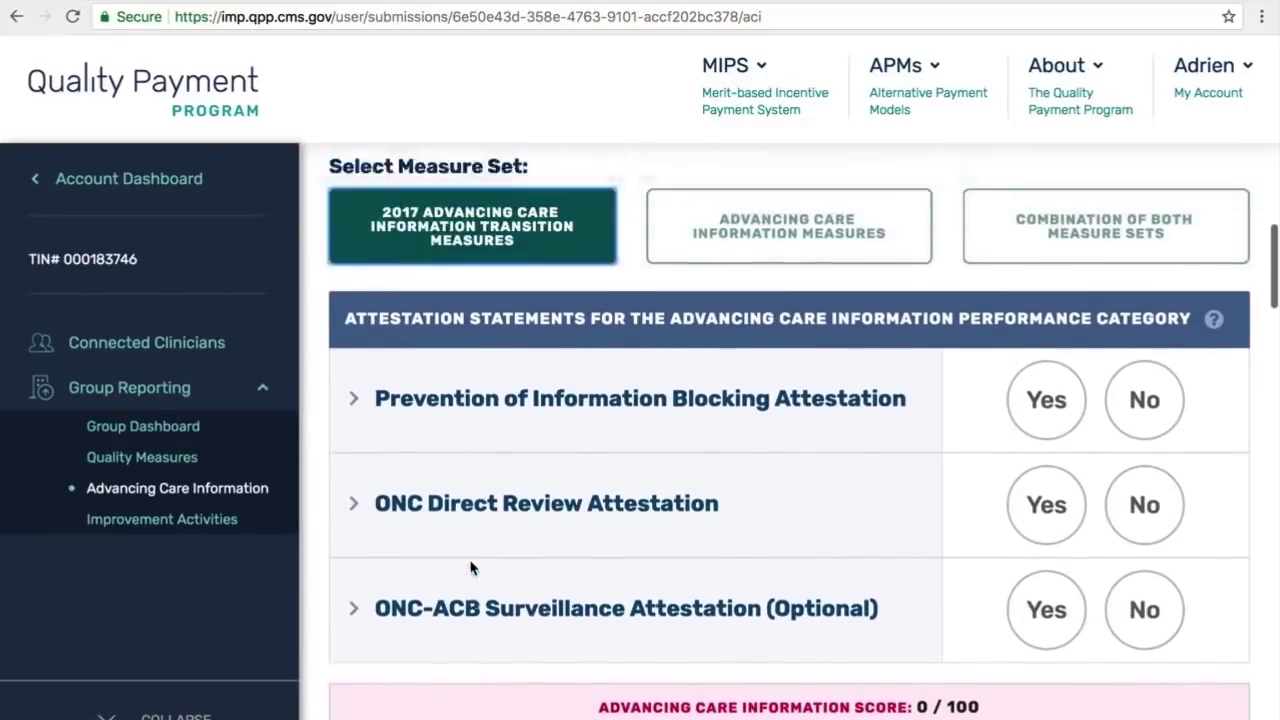
pyautogui.scroll(8, 472, 568)
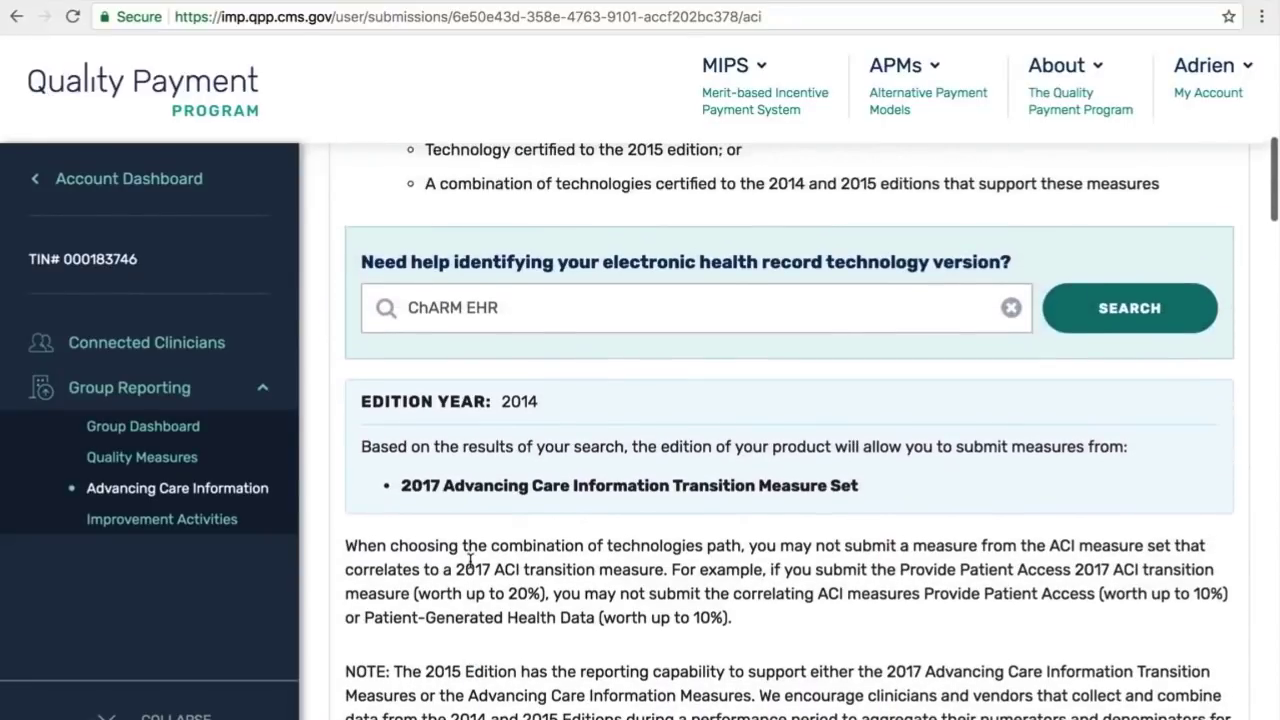
pyautogui.click(1011, 308)
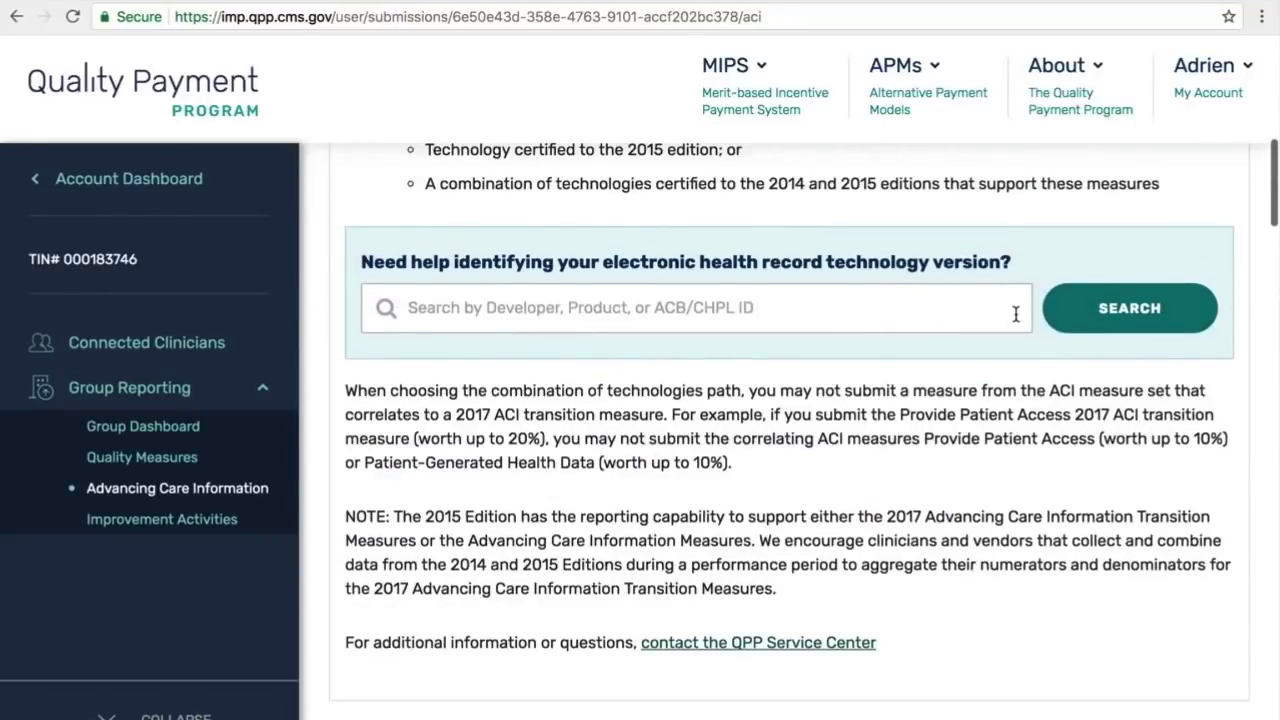
pyautogui.scroll(-3, 1015, 314)
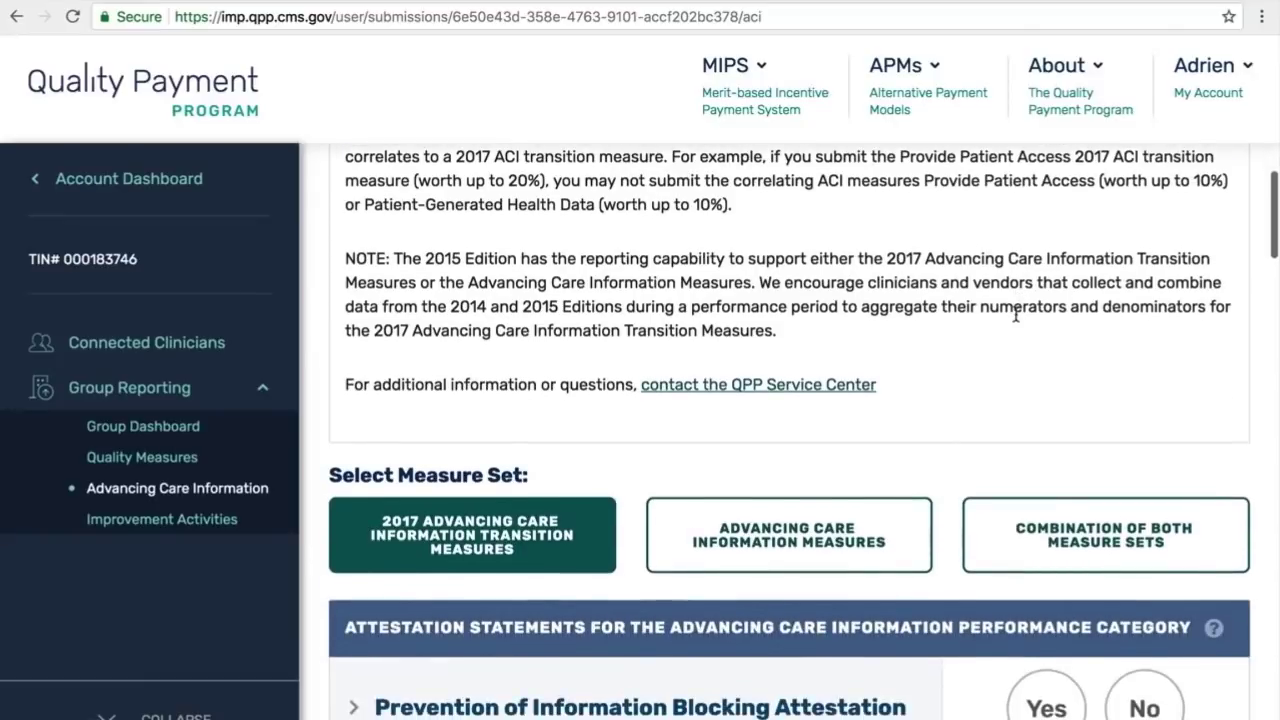
pyautogui.scroll(-2, 1015, 314)
pyautogui.scroll(-1, 1017, 320)
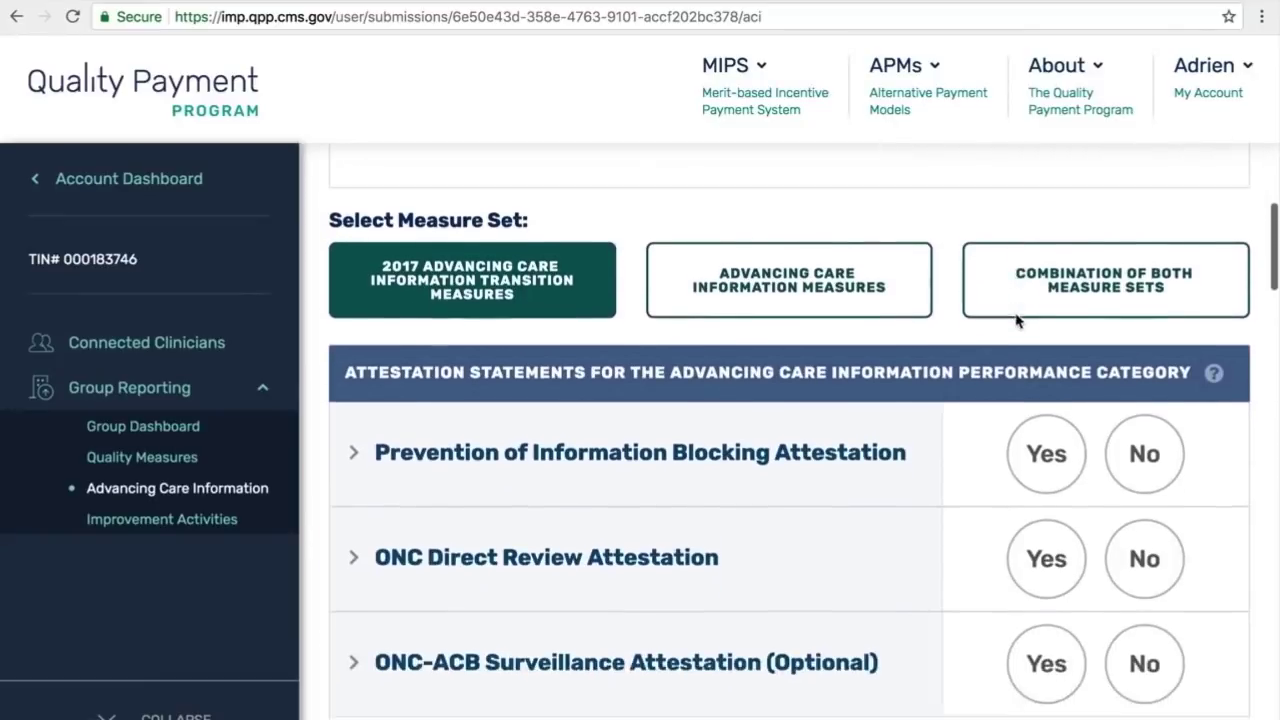
# Step: Compare the other measure sets, then reselect 2017 Transition Measures
pyautogui.click(823, 272)
pyautogui.click(1066, 273)
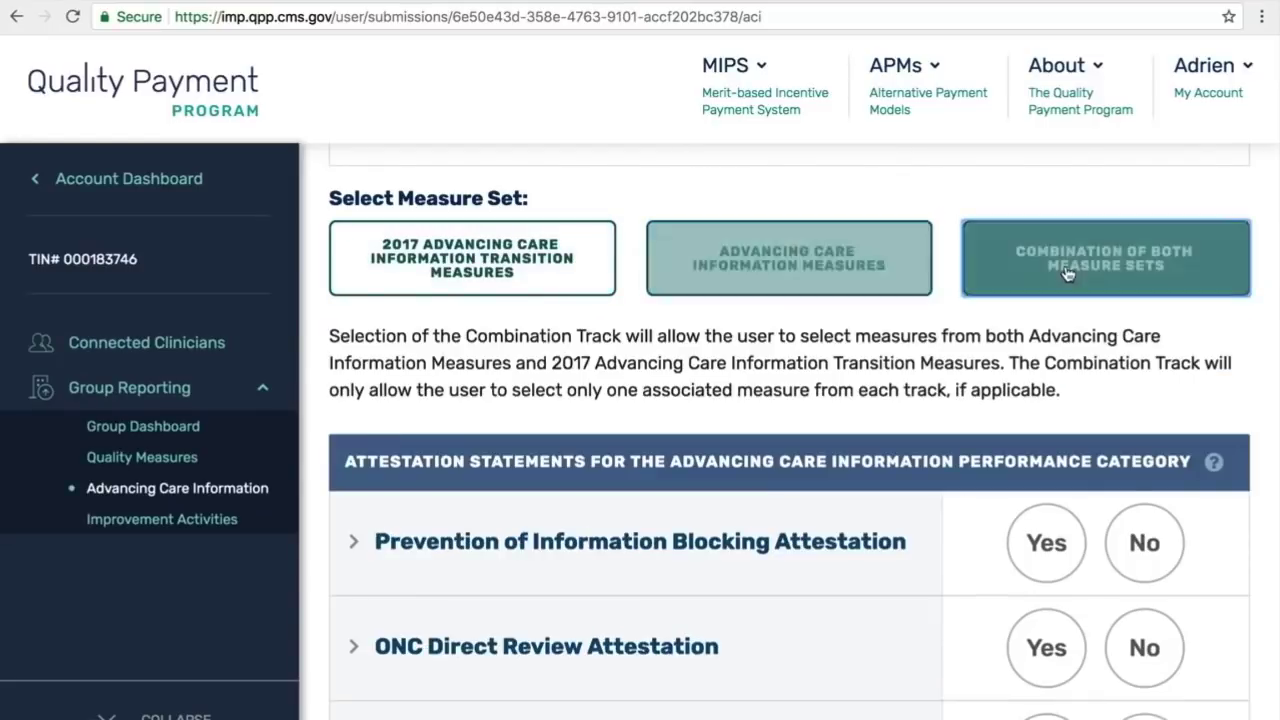
pyautogui.click(890, 250)
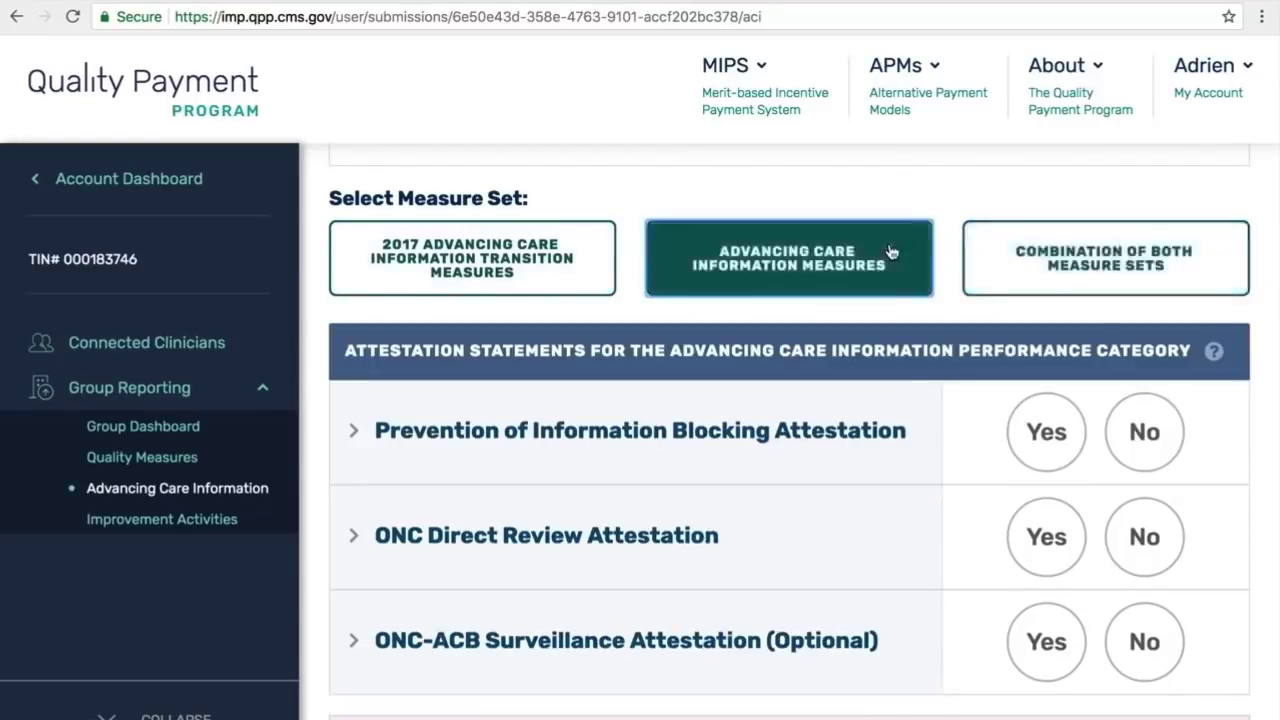
pyautogui.click(540, 258)
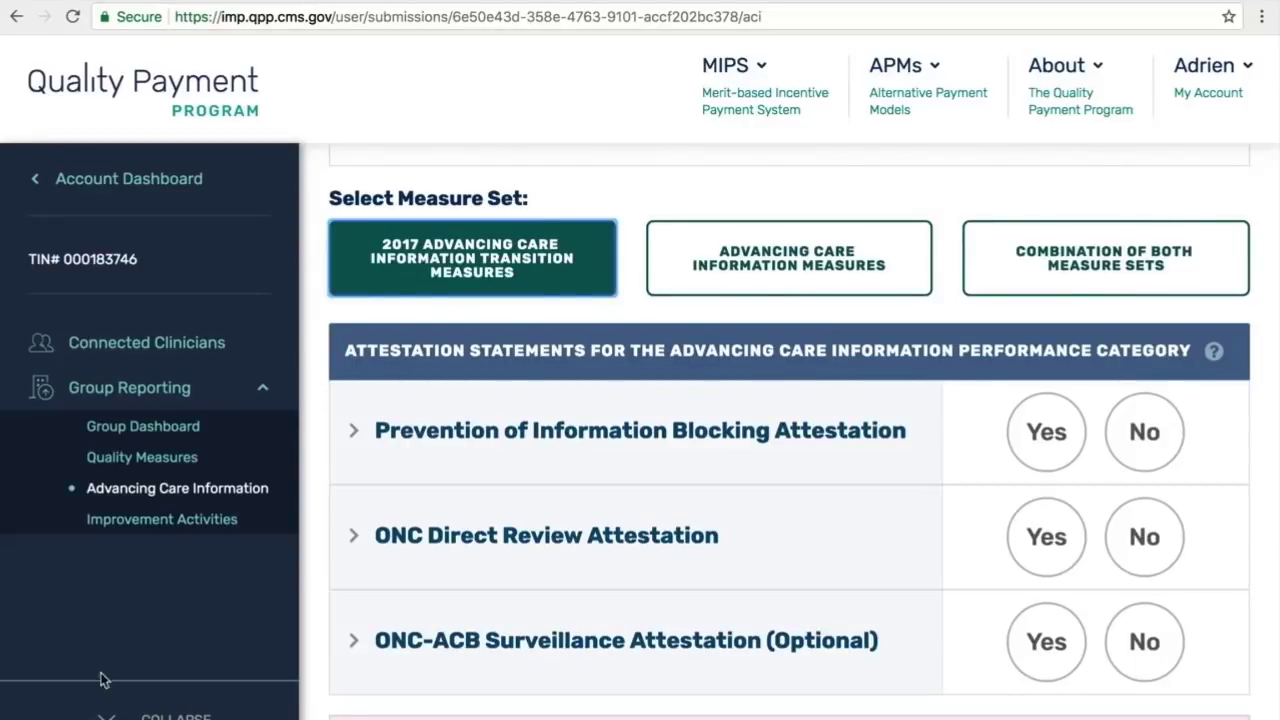
# Step: Collapse the side navigation to widen the attestation page
pyautogui.click(108, 714)
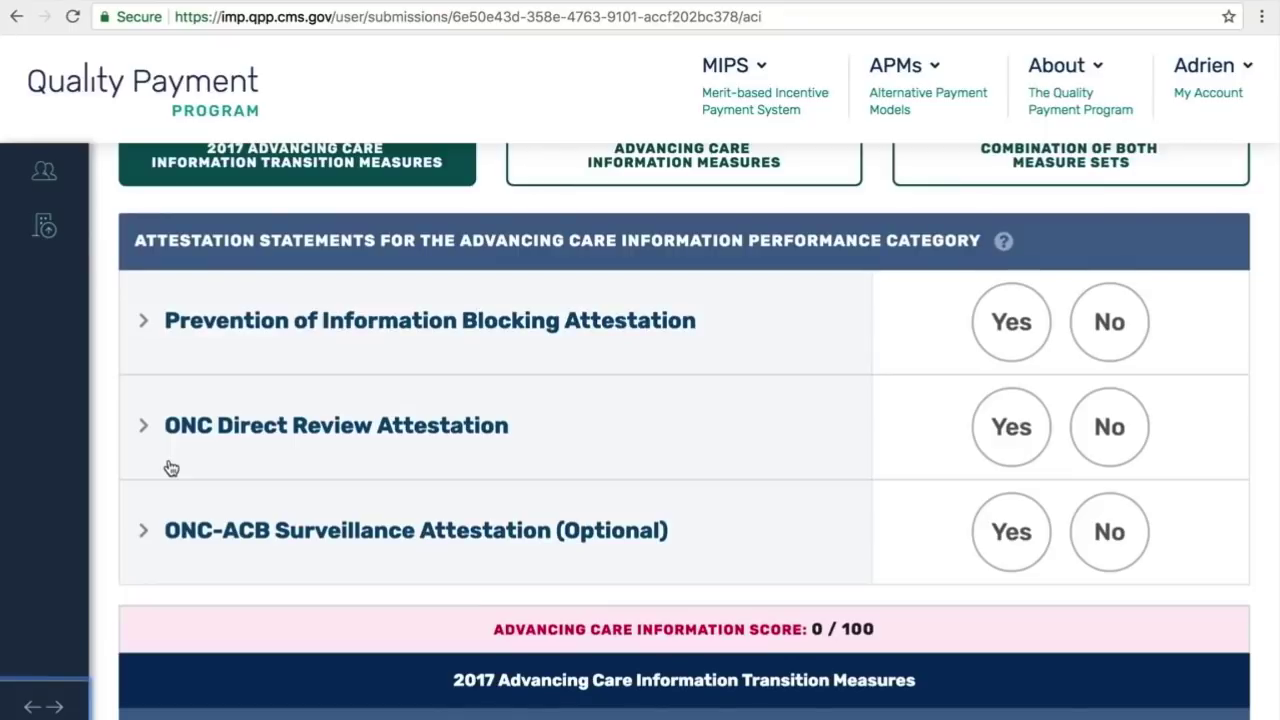
pyautogui.scroll(-5, 171, 468)
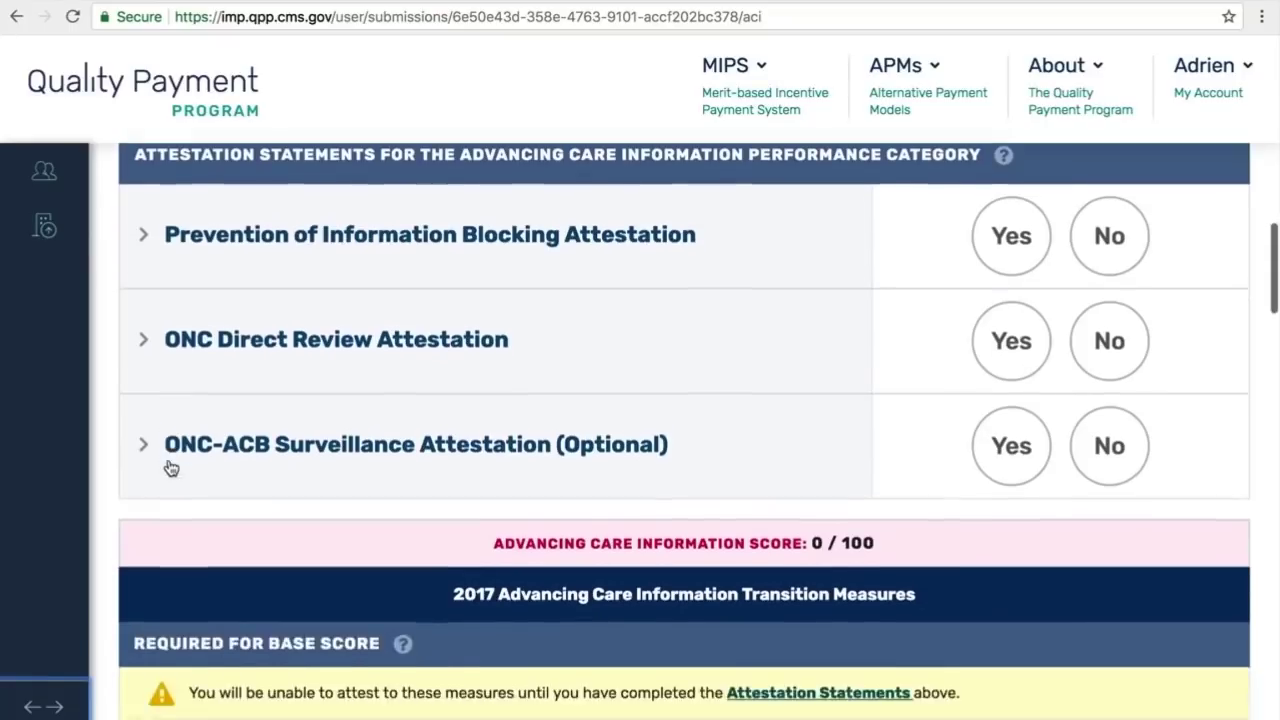
pyautogui.scroll(-3, 171, 468)
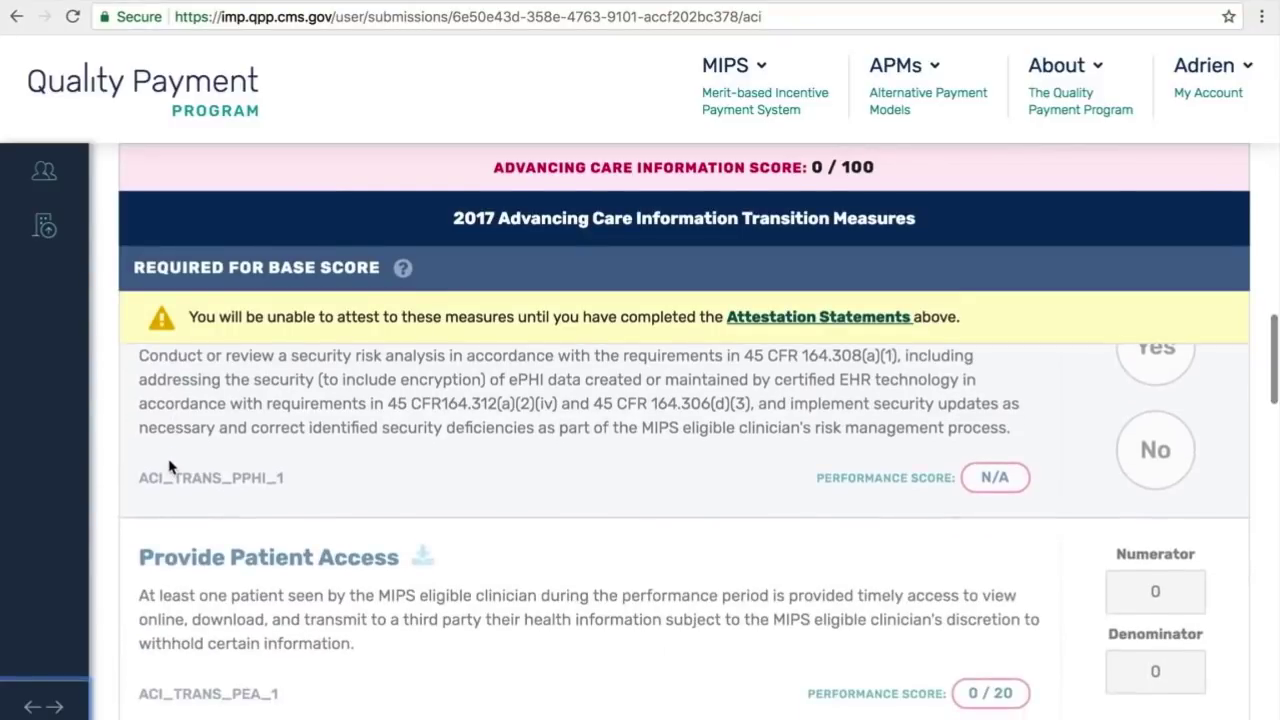
pyautogui.scroll(5, 169, 467)
pyautogui.scroll(2, 169, 460)
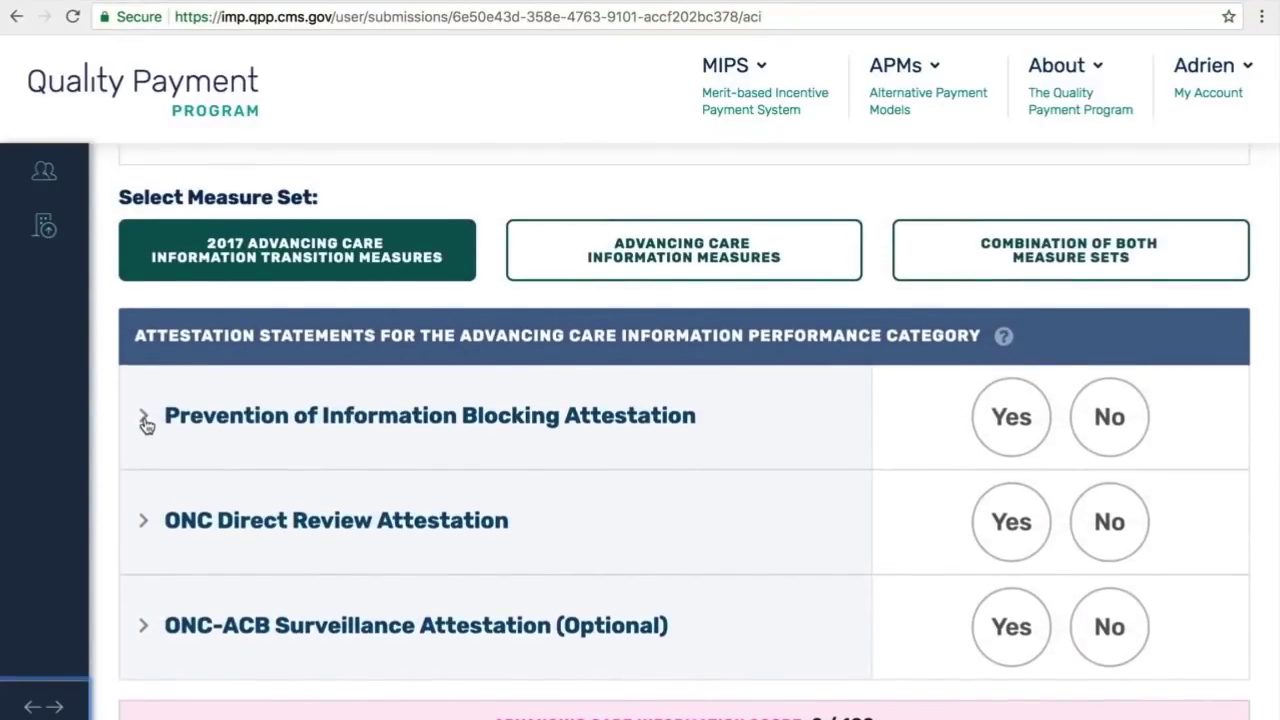
# Step: Answer Yes to the Prevention of Information Blocking attestation
pyautogui.click(145, 421)
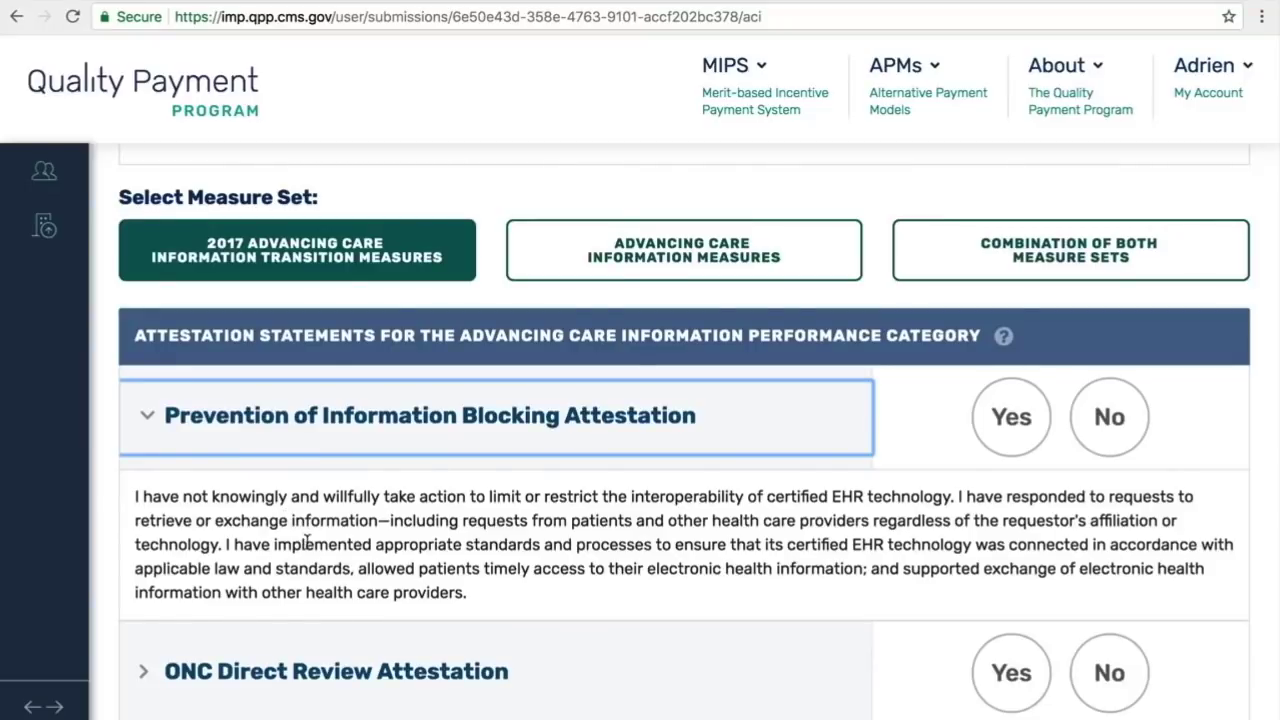
pyautogui.click(1018, 424)
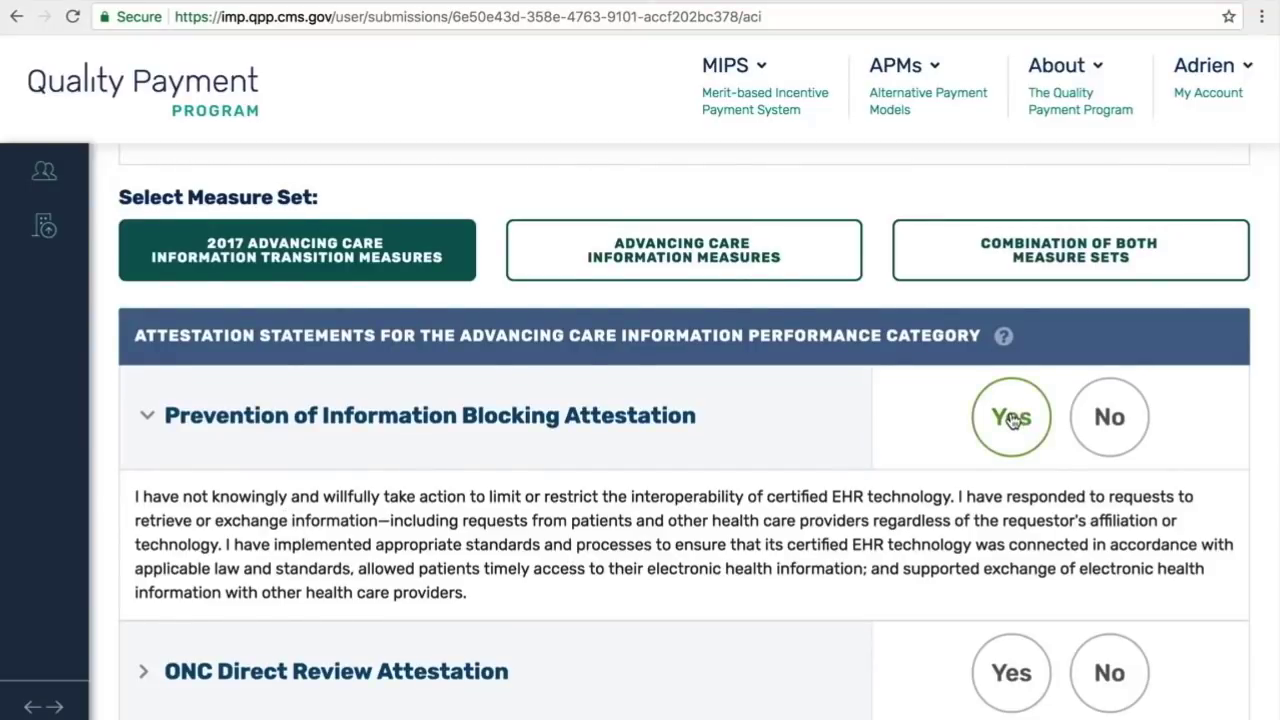
pyautogui.click(1013, 420)
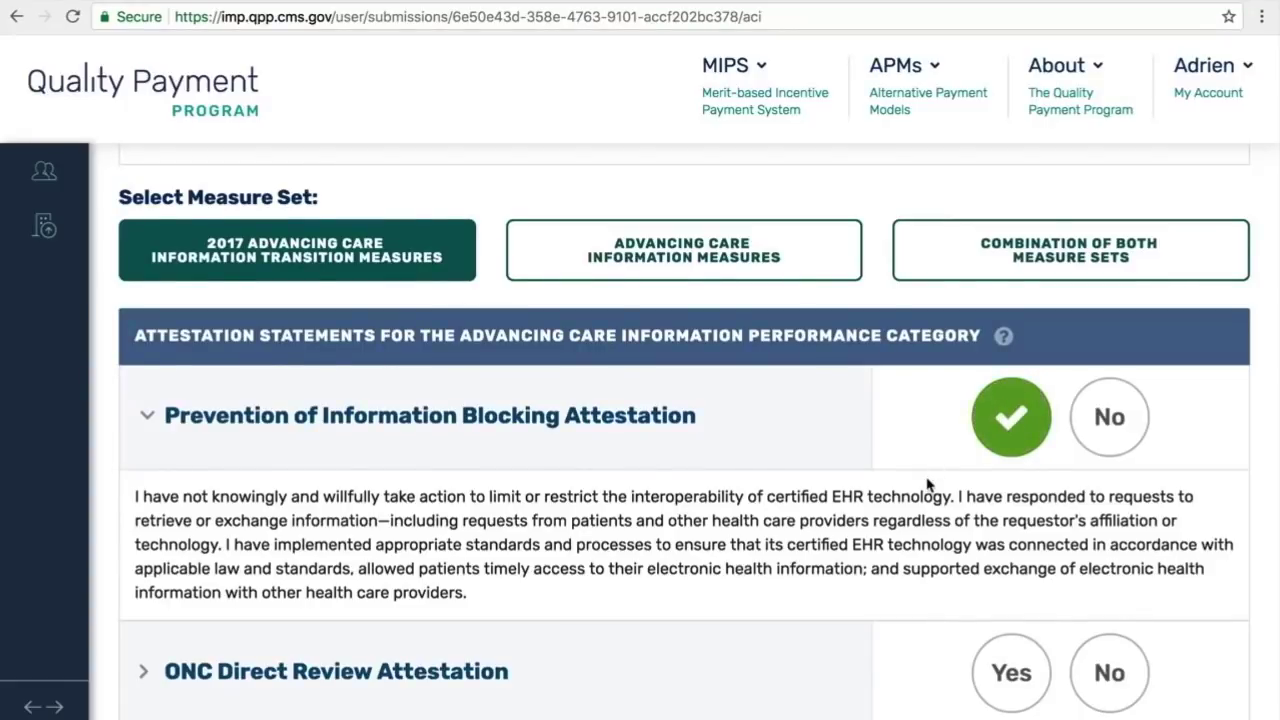
pyautogui.scroll(-3, 928, 485)
pyautogui.scroll(-1, 928, 485)
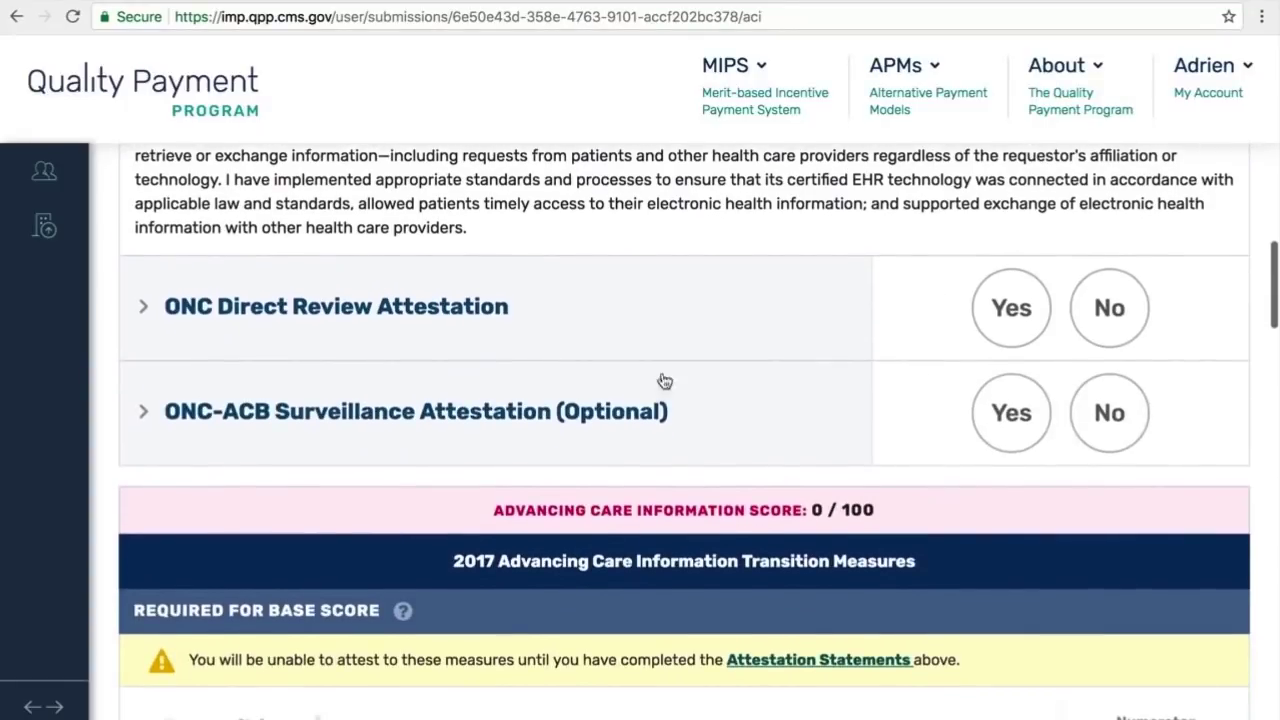
# Step: Answer Yes to the ONC Direct Review Attestation
pyautogui.click(147, 310)
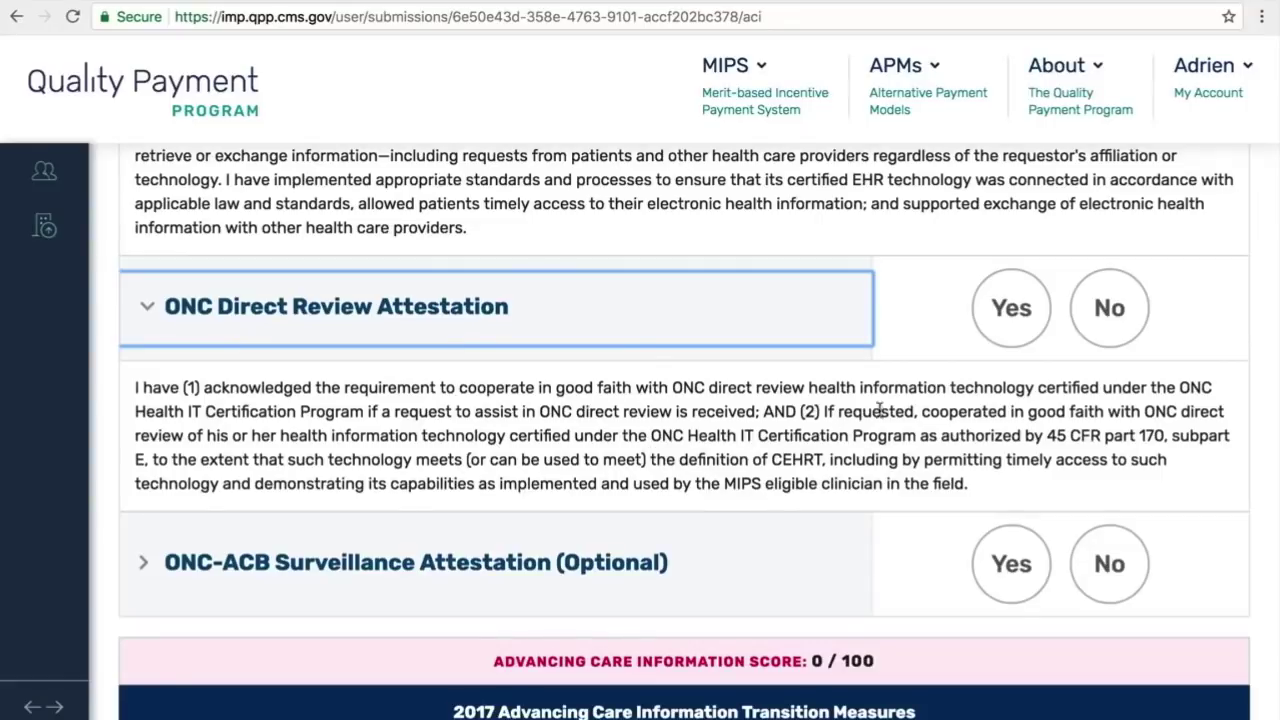
pyautogui.click(1011, 310)
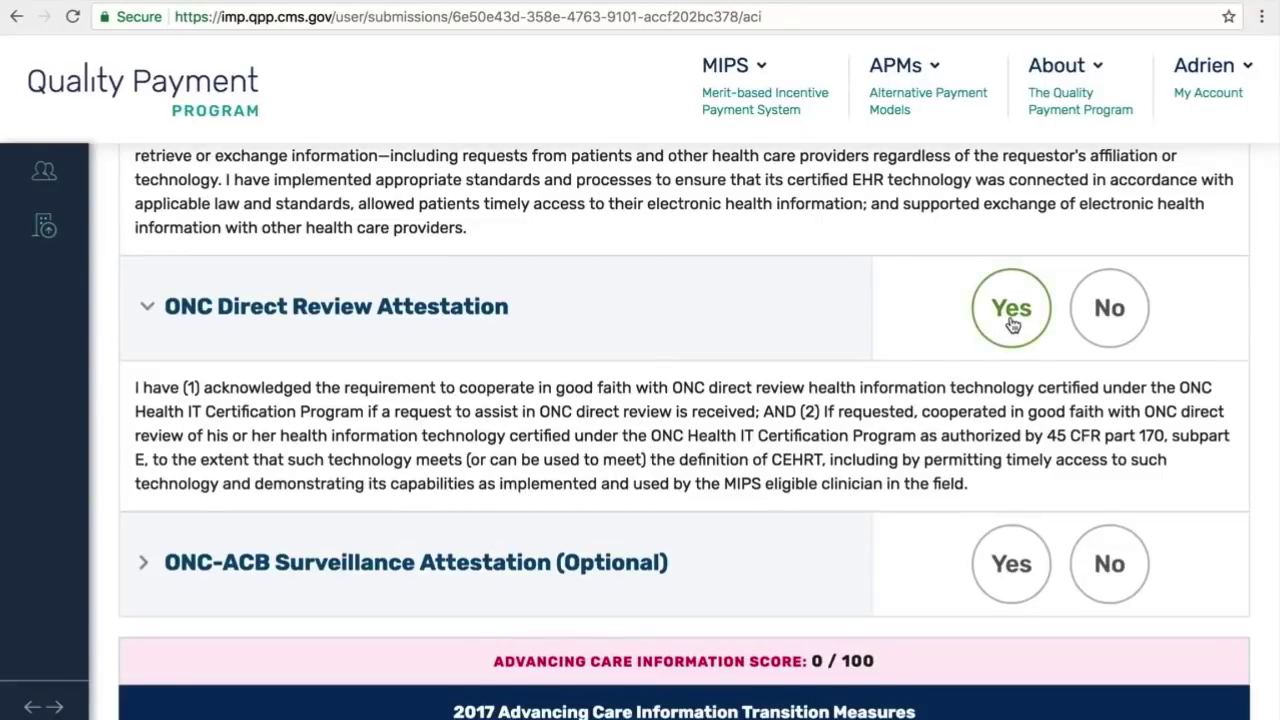
pyautogui.click(1013, 323)
pyautogui.scroll(-5, 1012, 323)
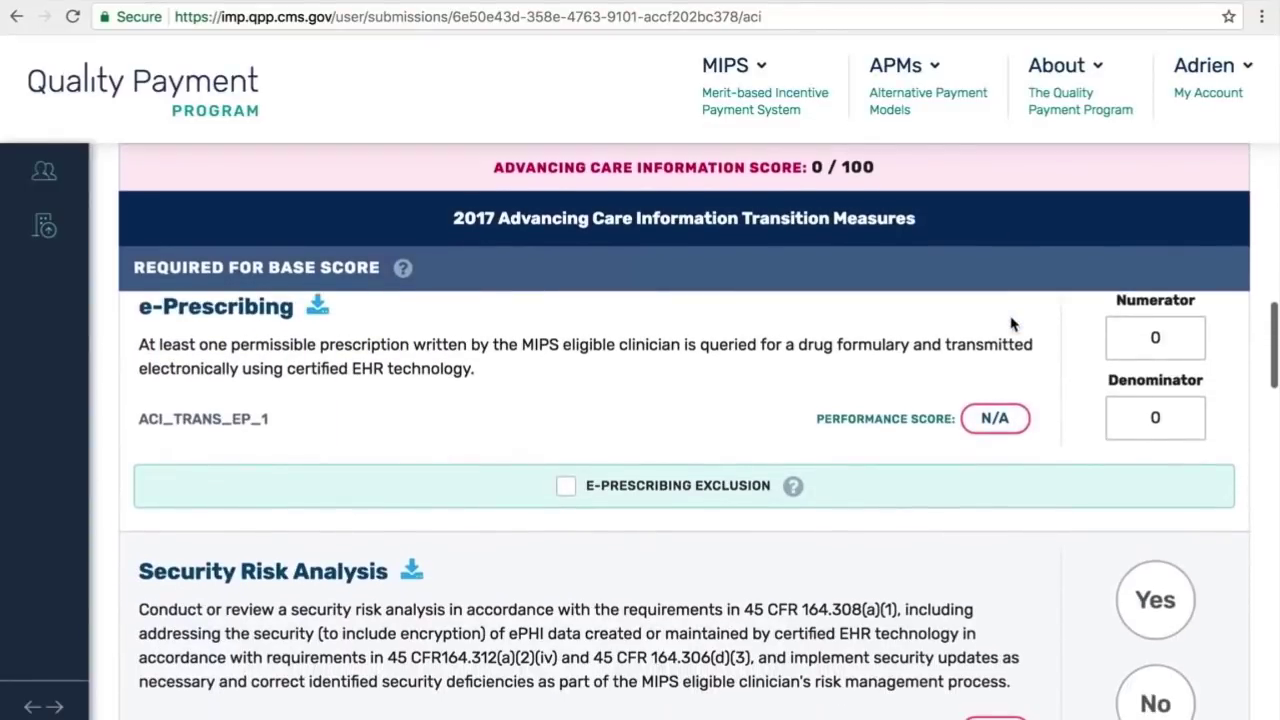
pyautogui.scroll(3, 1010, 323)
pyautogui.scroll(2, 1012, 323)
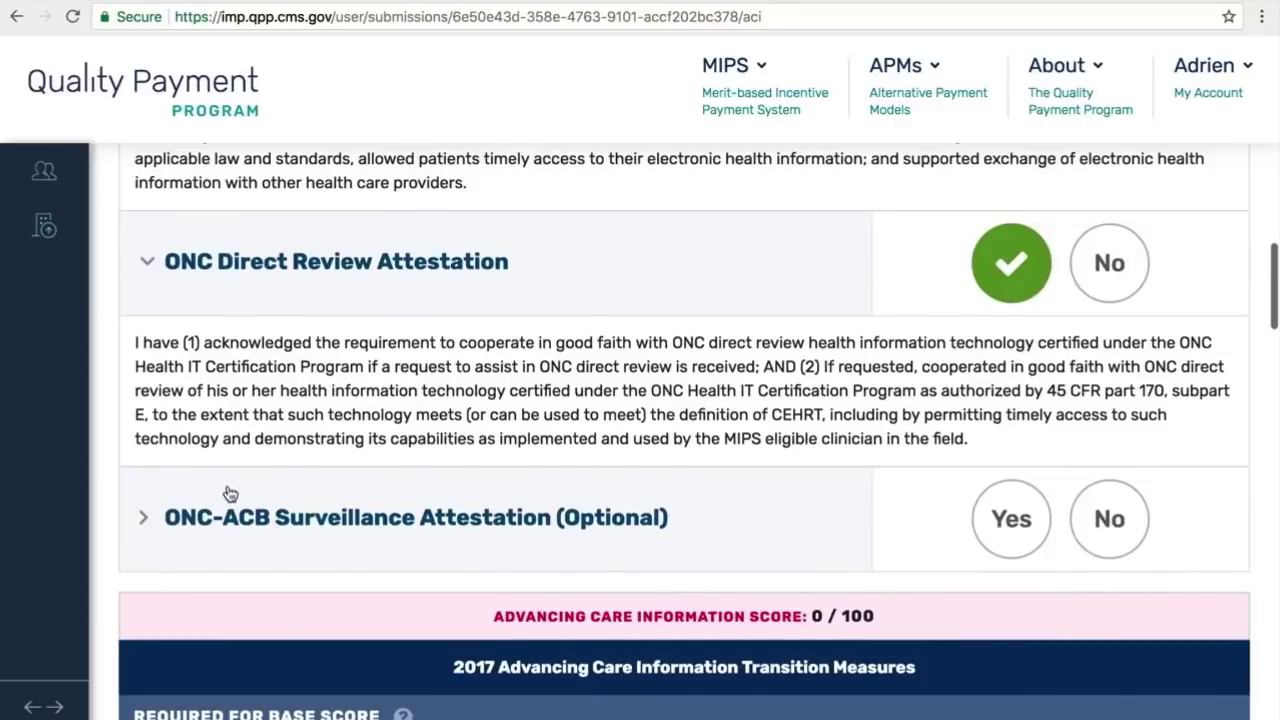
# Step: Answer Yes to the optional ONC-ACB Surveillance Attestation
pyautogui.click(142, 519)
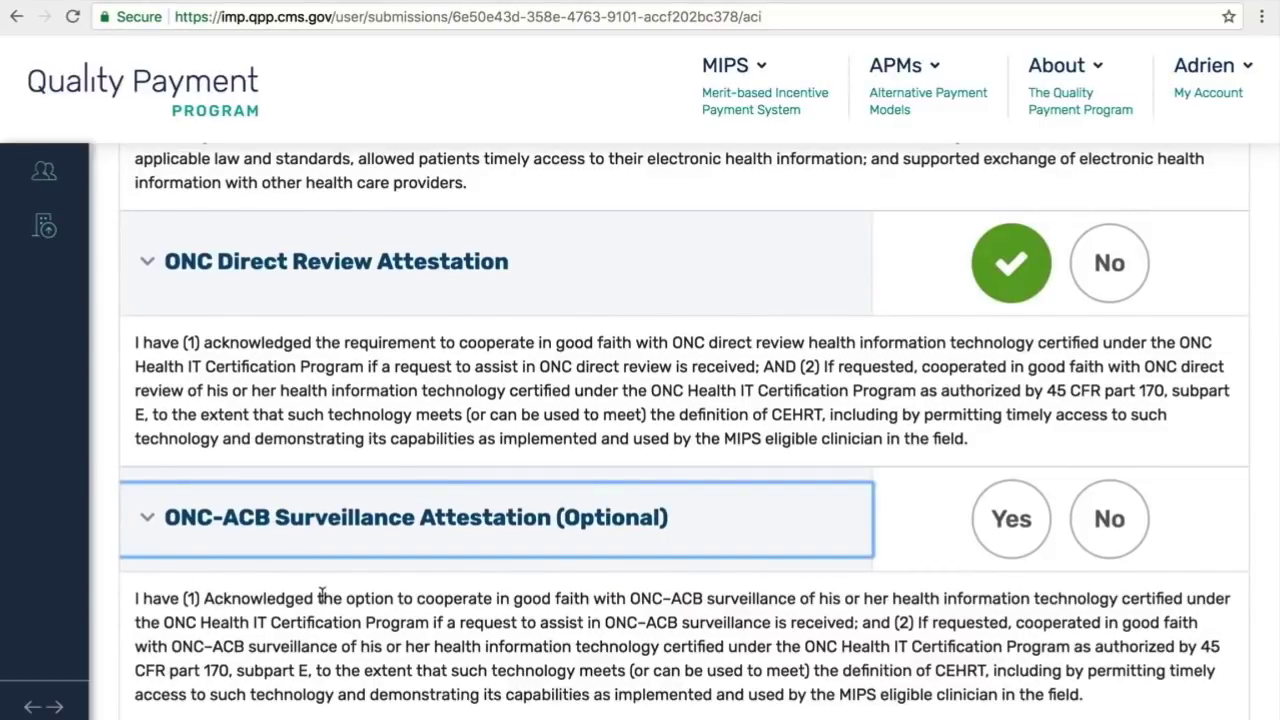
pyautogui.scroll(-2, 321, 593)
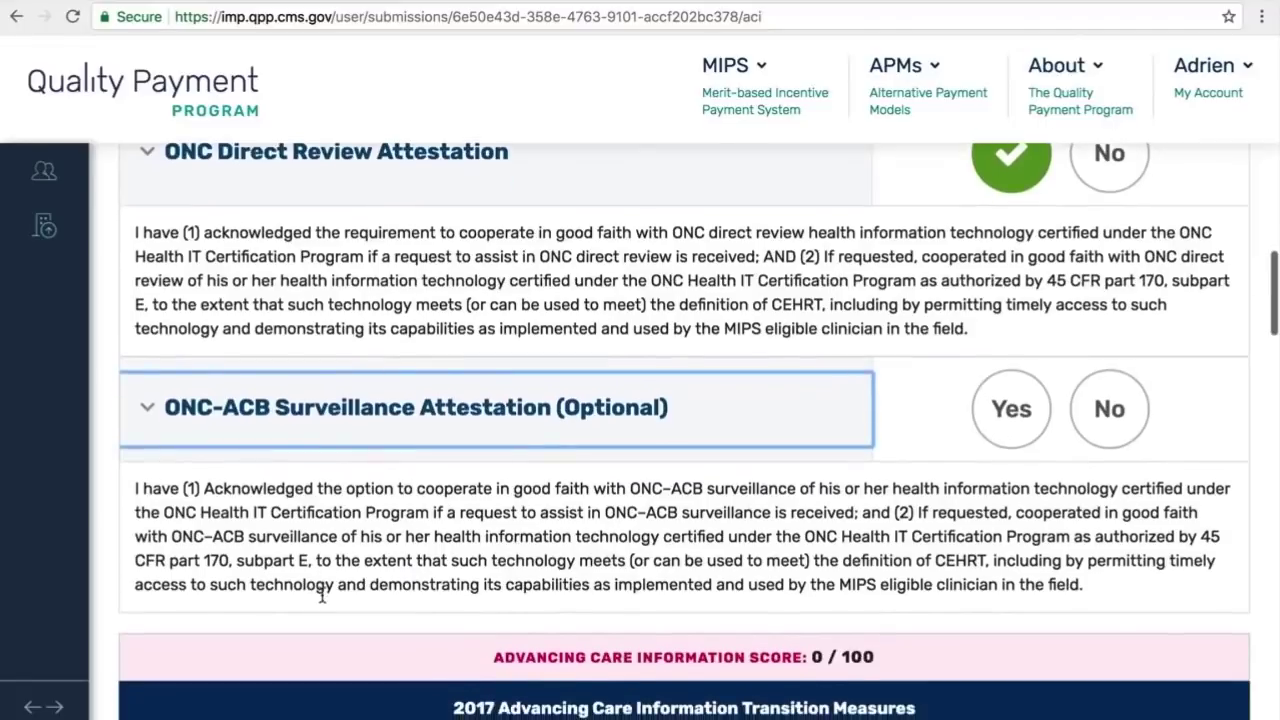
pyautogui.click(1018, 418)
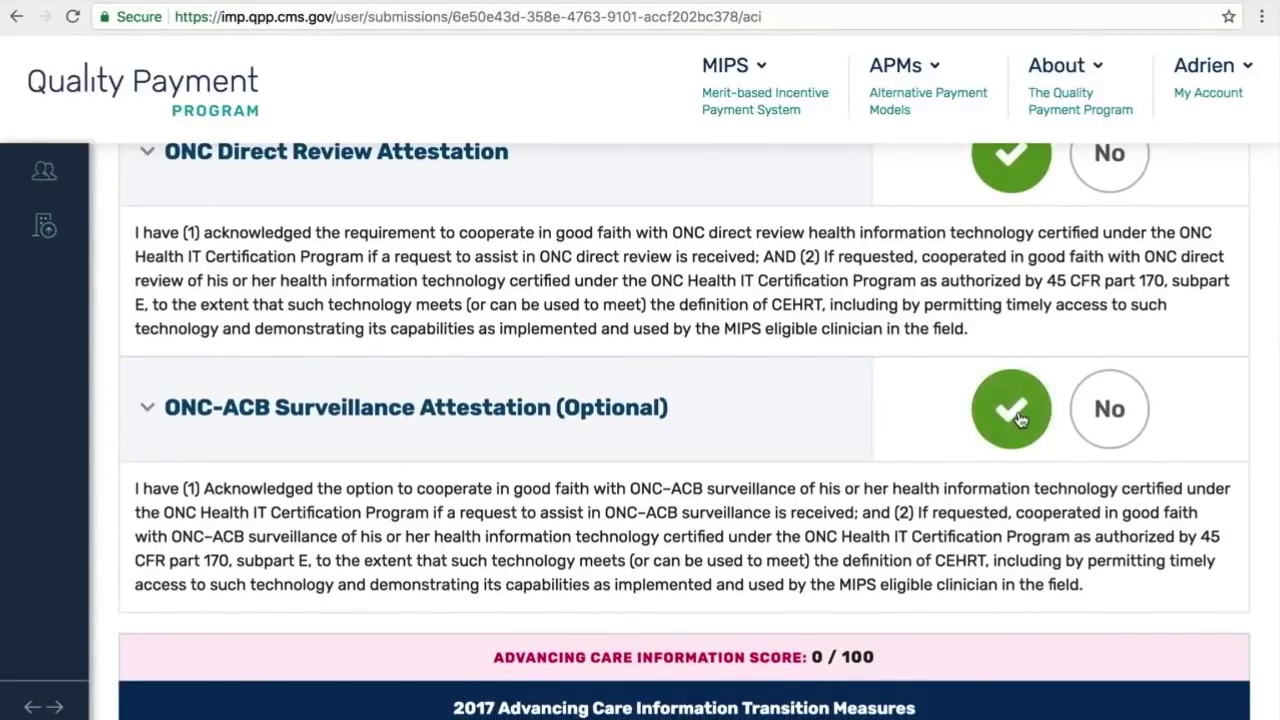
pyautogui.scroll(-3, 1020, 418)
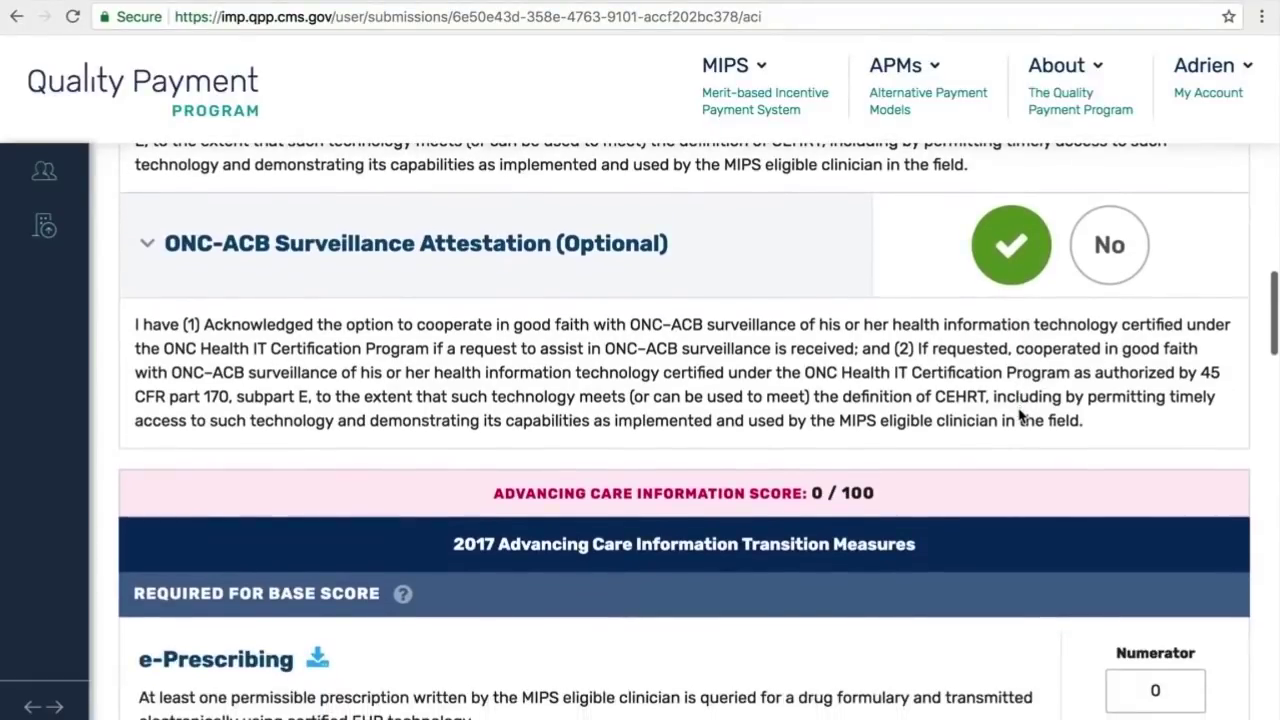
# Step: Check the Required for Base Score help, then download the e-Prescribing (ACI_TRANS_EP_1) specification
pyautogui.scroll(-3, 1020, 418)
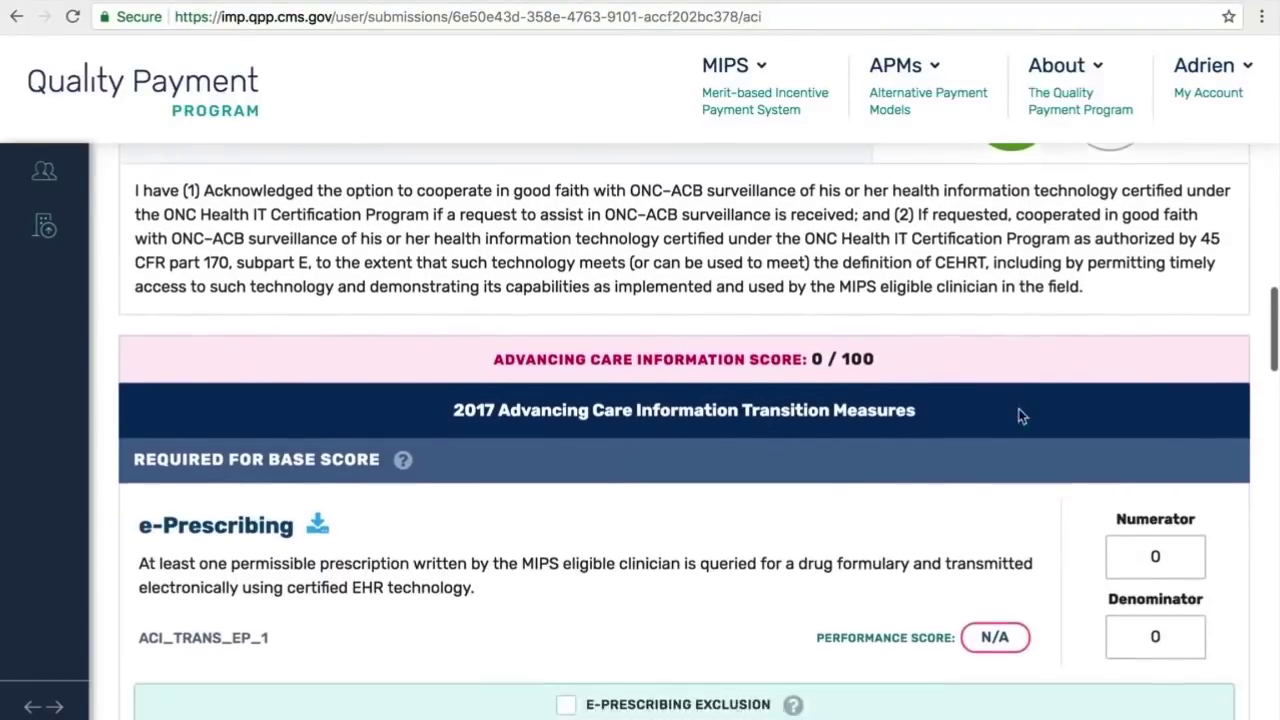
pyautogui.scroll(-3, 1018, 410)
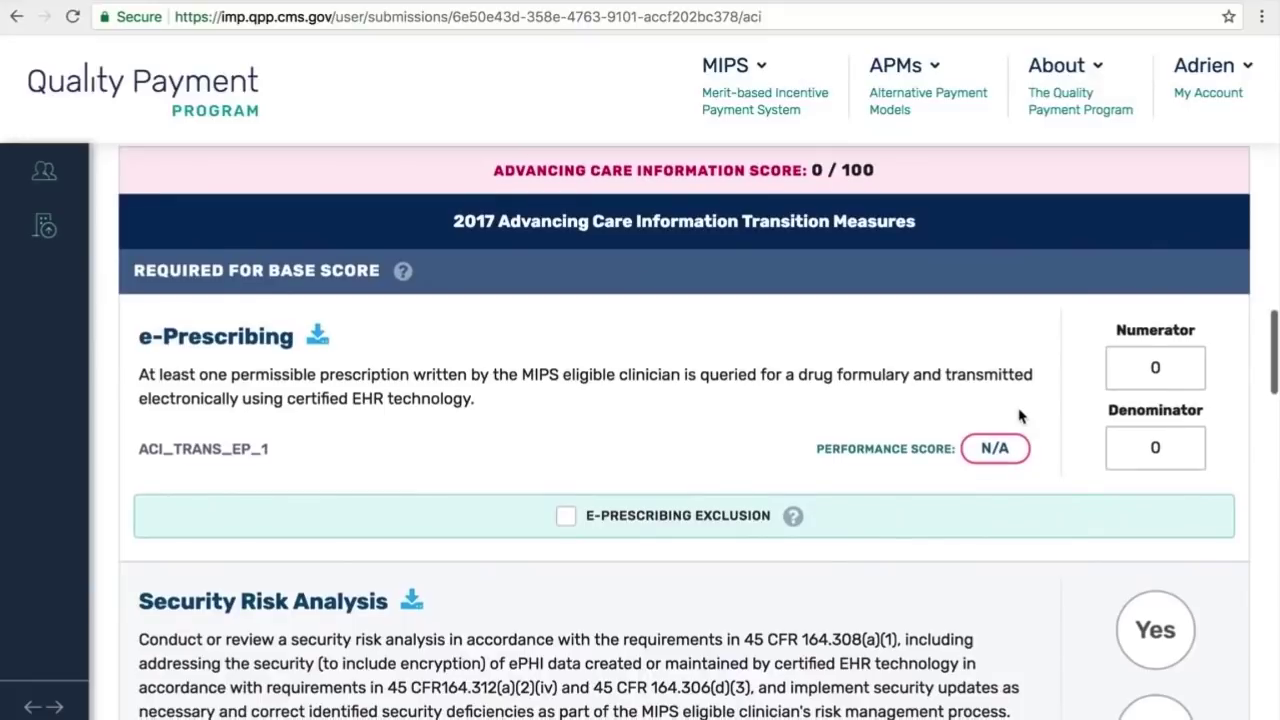
pyautogui.scroll(-1, 937, 167)
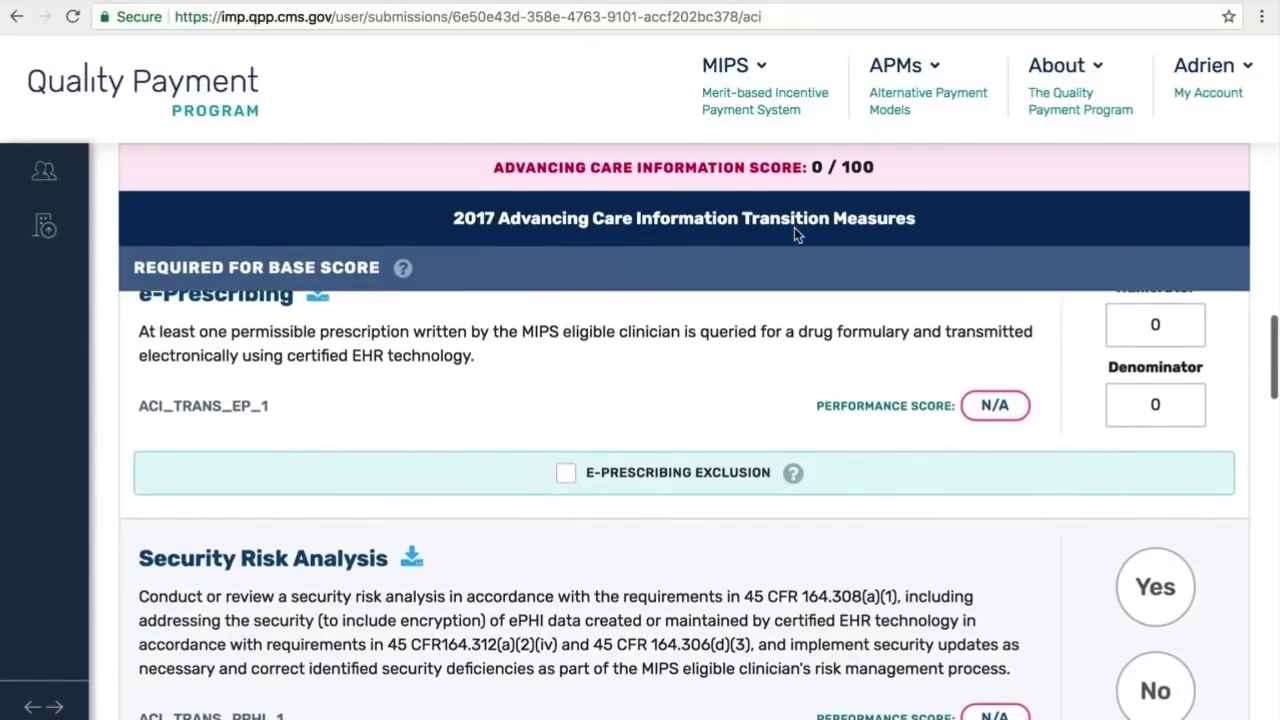
pyautogui.scroll(1, 796, 233)
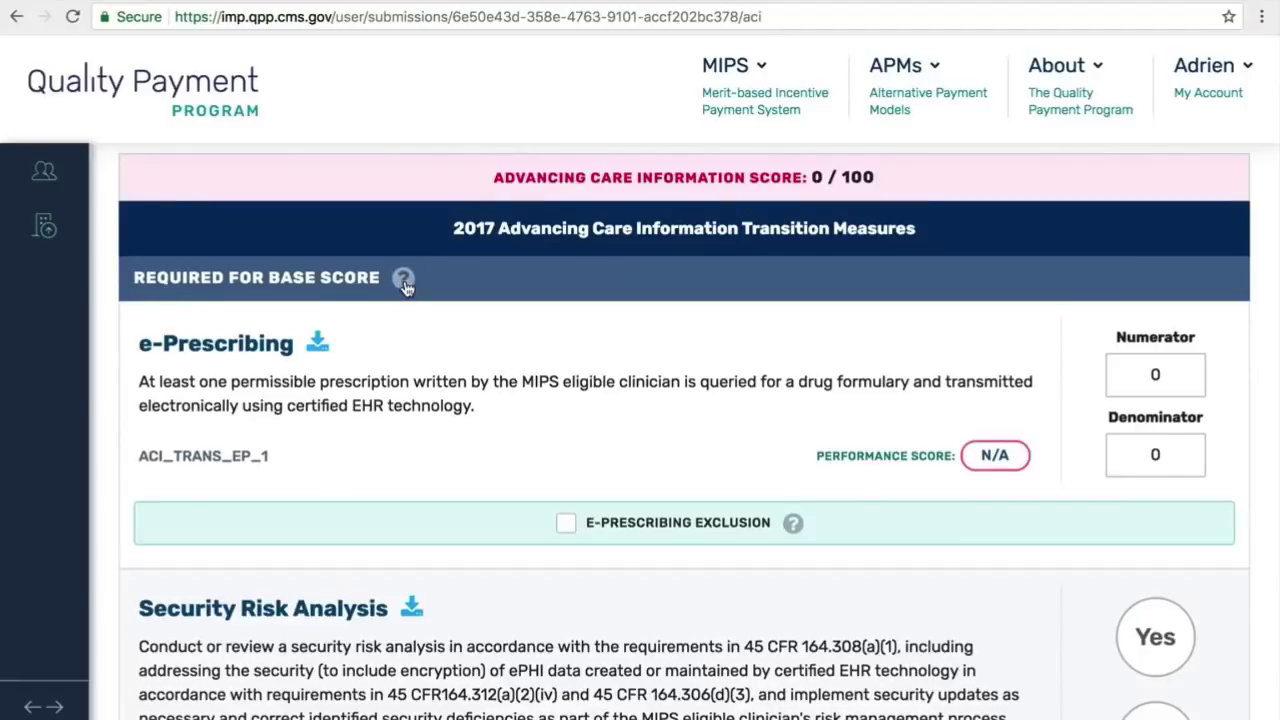
pyautogui.moveTo(405, 285)
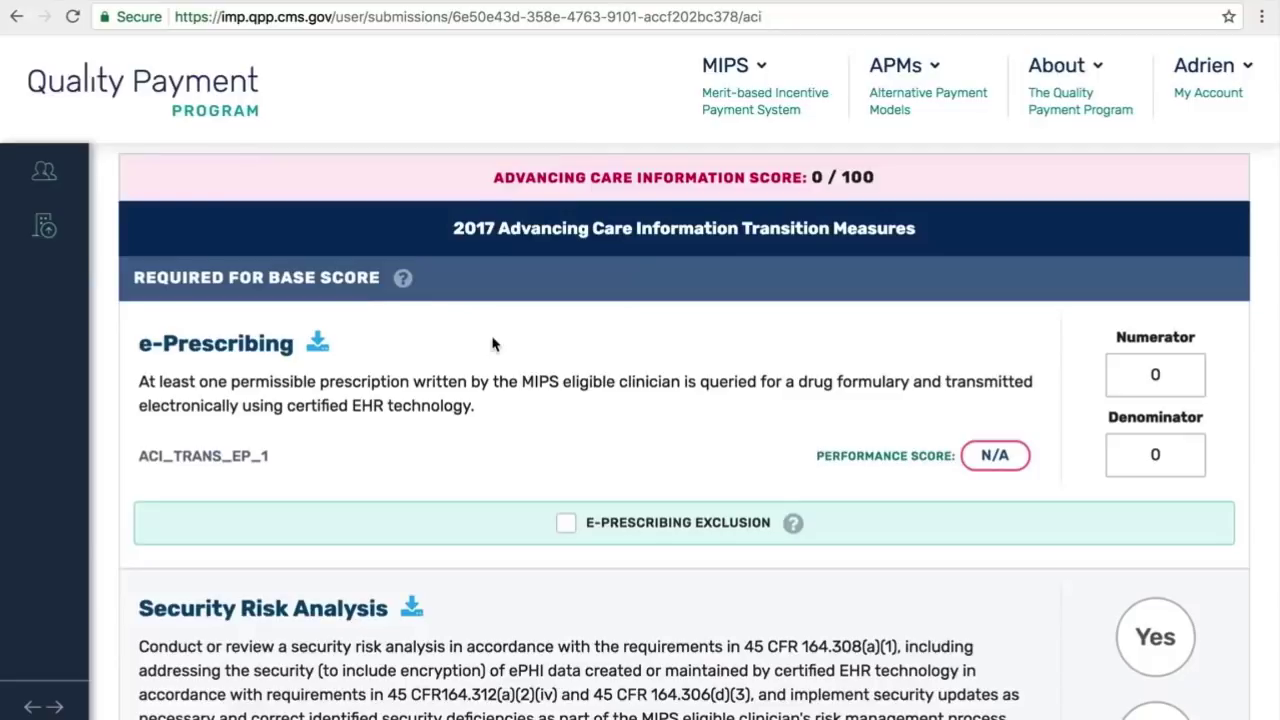
pyautogui.click(318, 347)
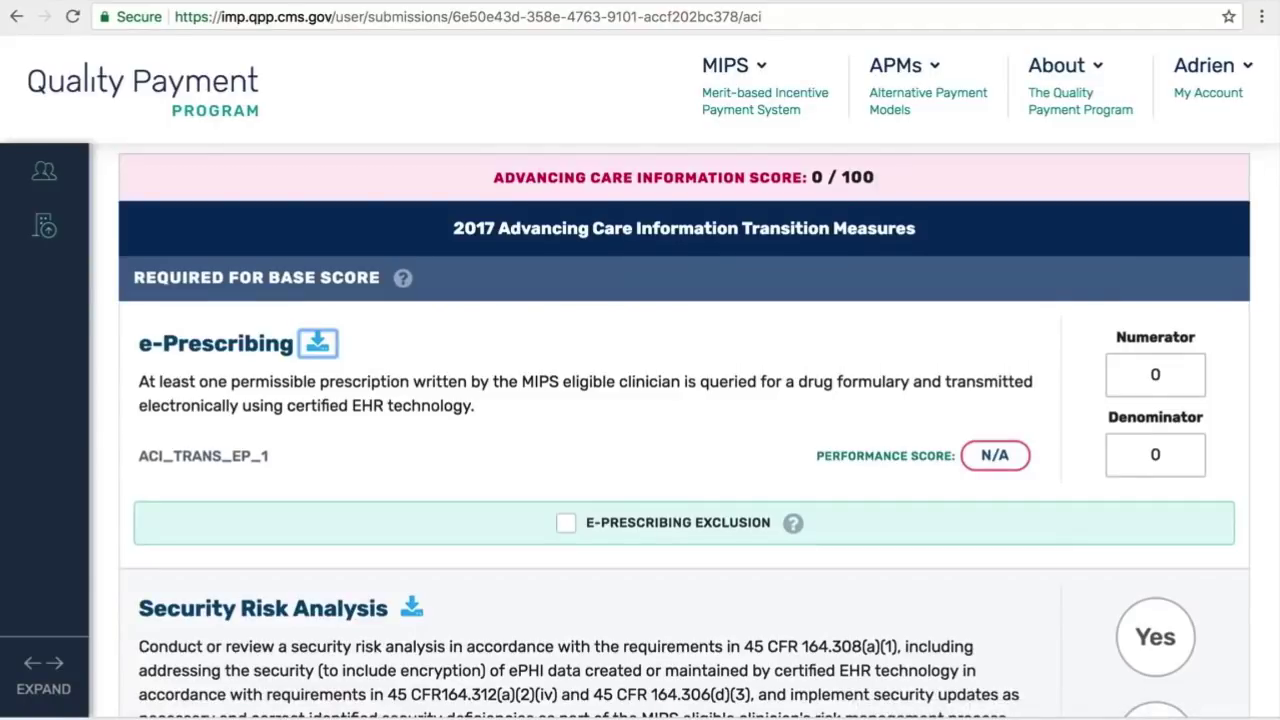
pyautogui.click(90, 717)
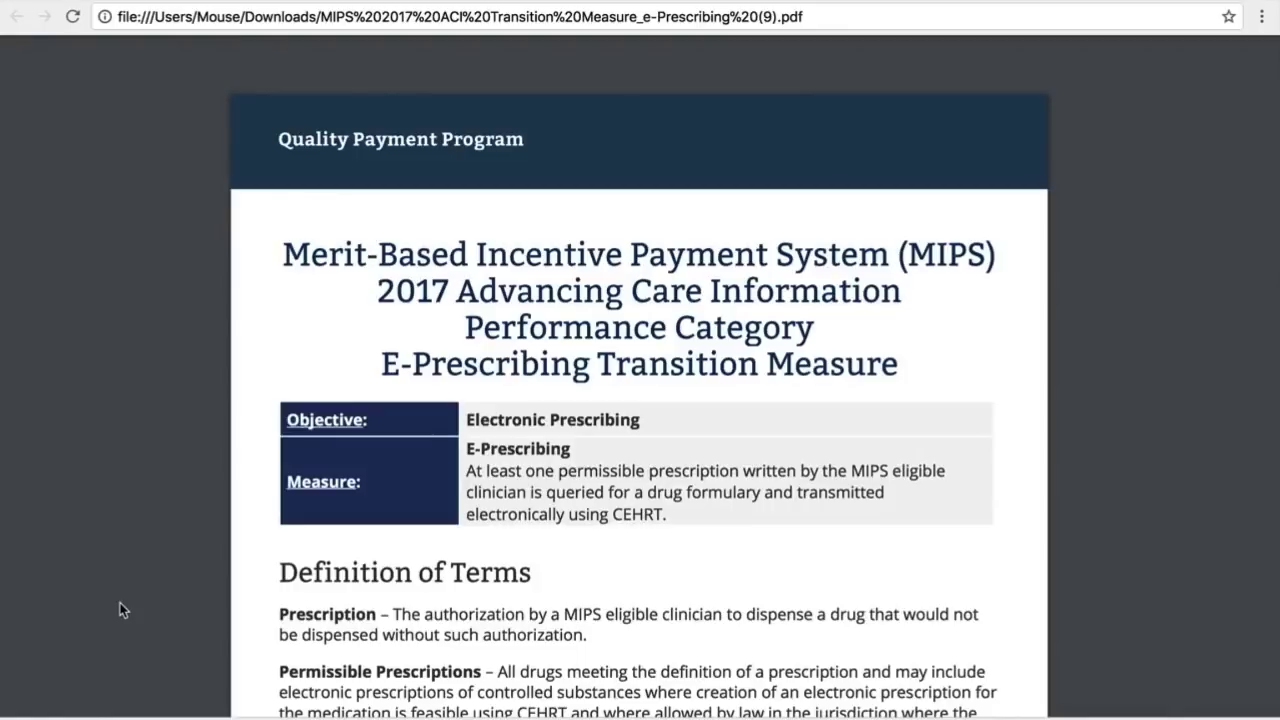
pyautogui.moveTo(605, 112)
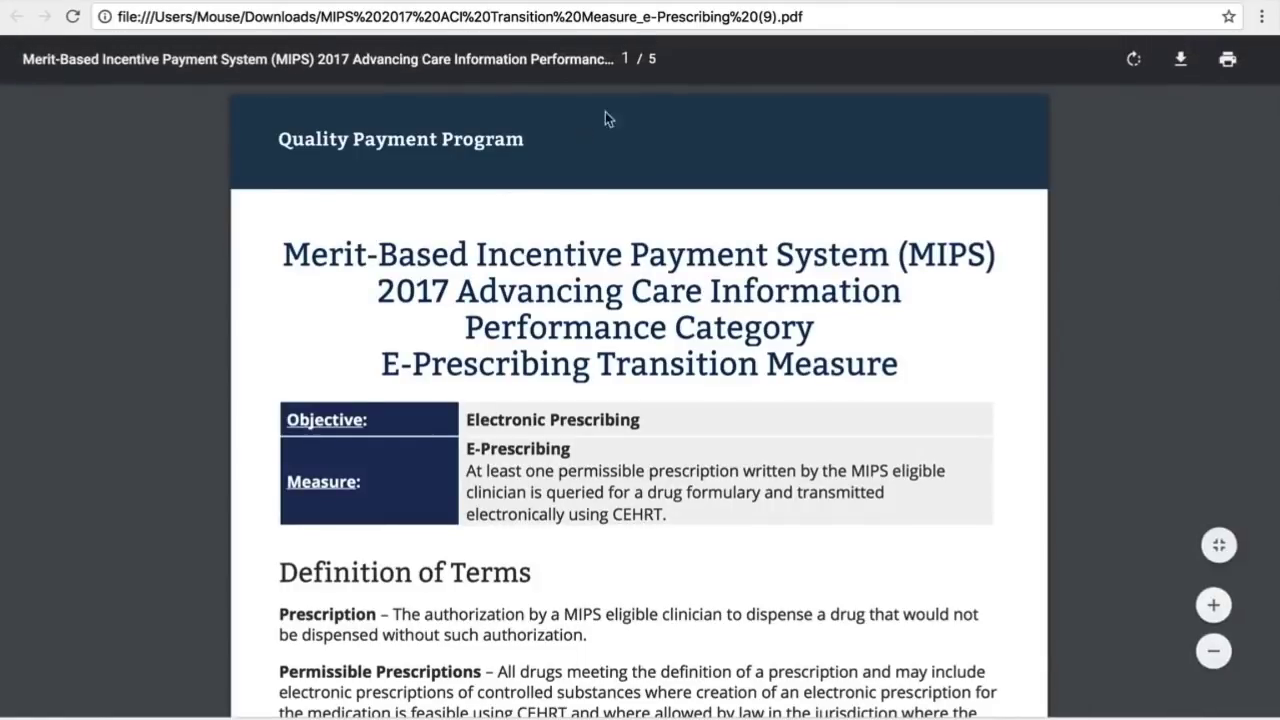
pyautogui.click(748, 2)
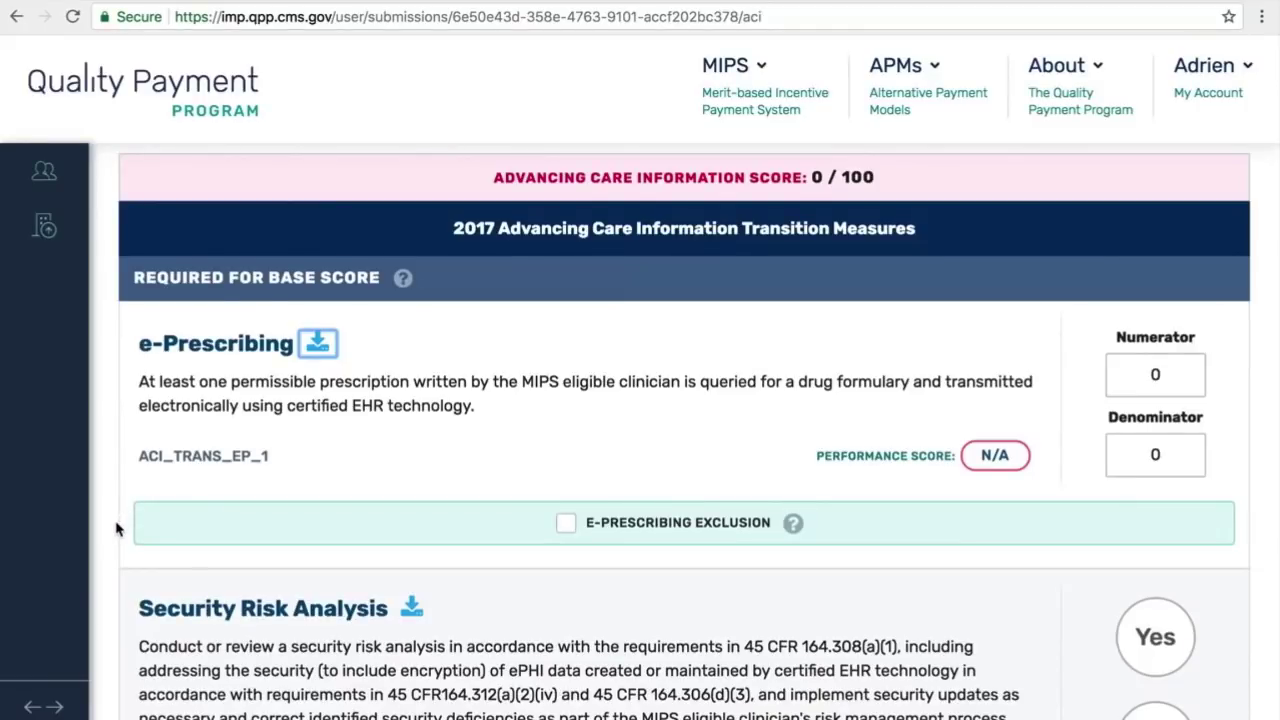
# Step: Read the E-Prescribing Exclusion explanation and tick the exclusion, greying out numerator and denominator
pyautogui.scroll(-1, 602, 418)
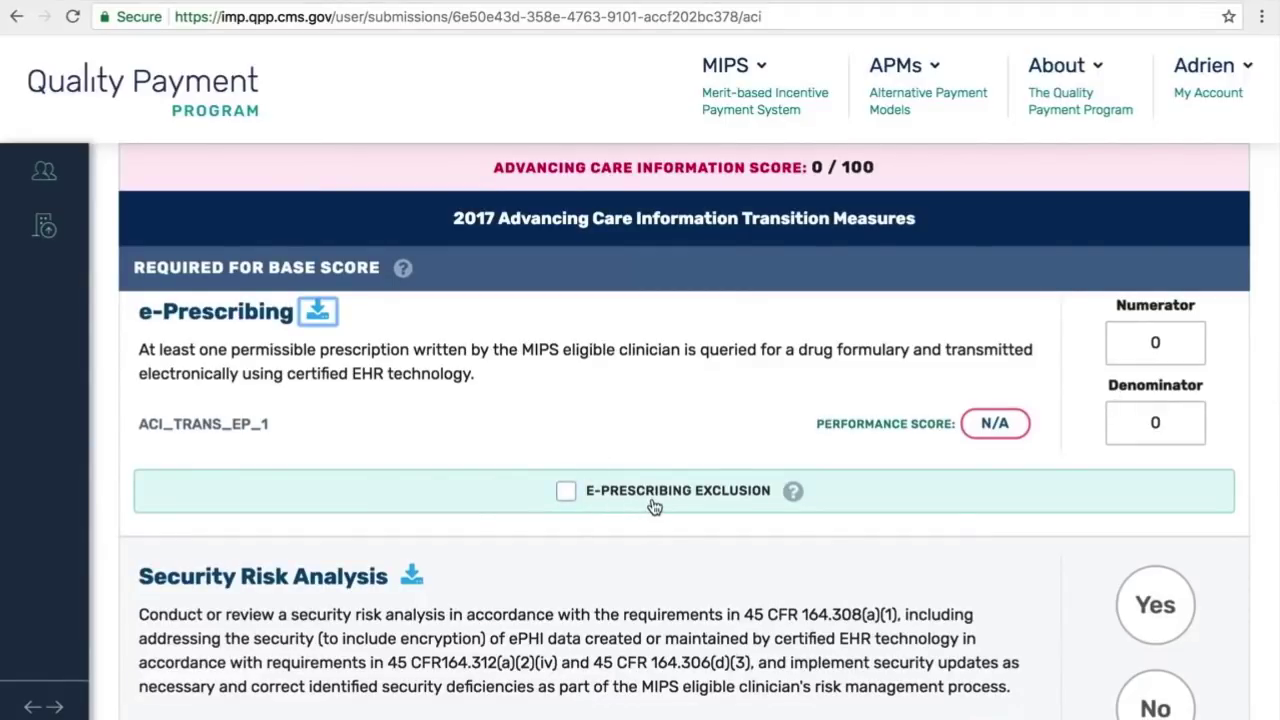
pyautogui.click(793, 492)
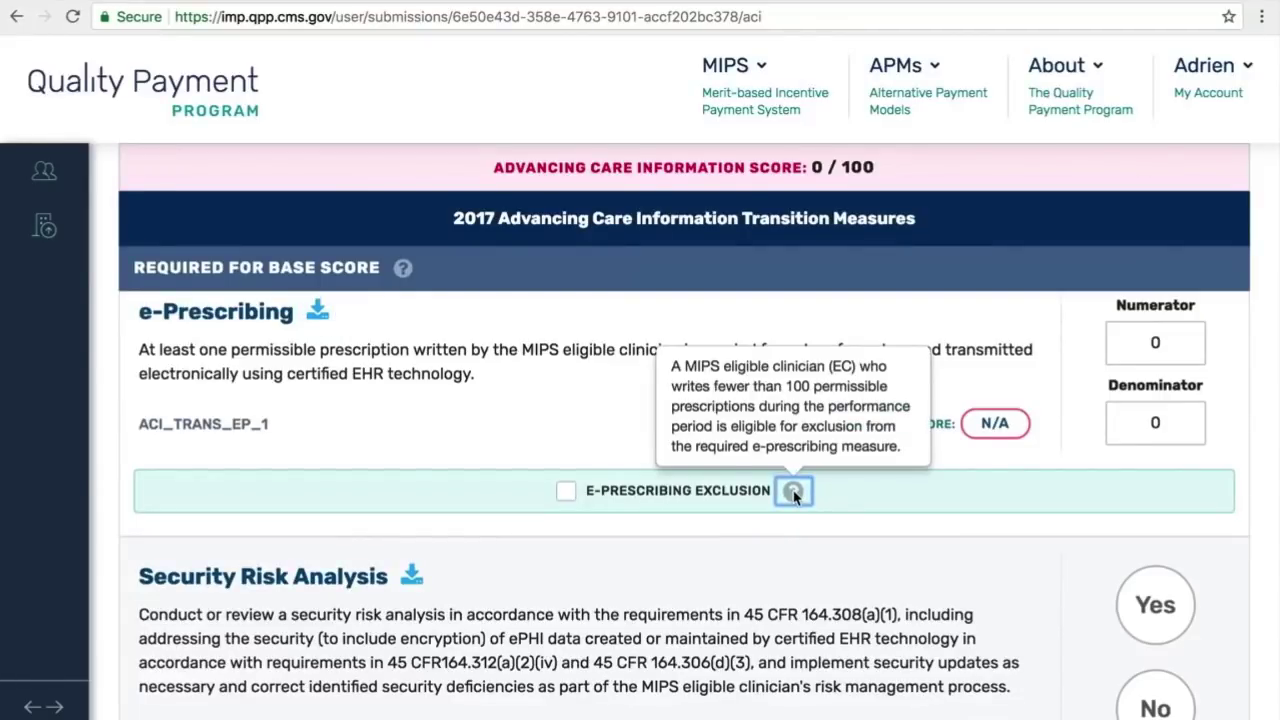
pyautogui.click(788, 530)
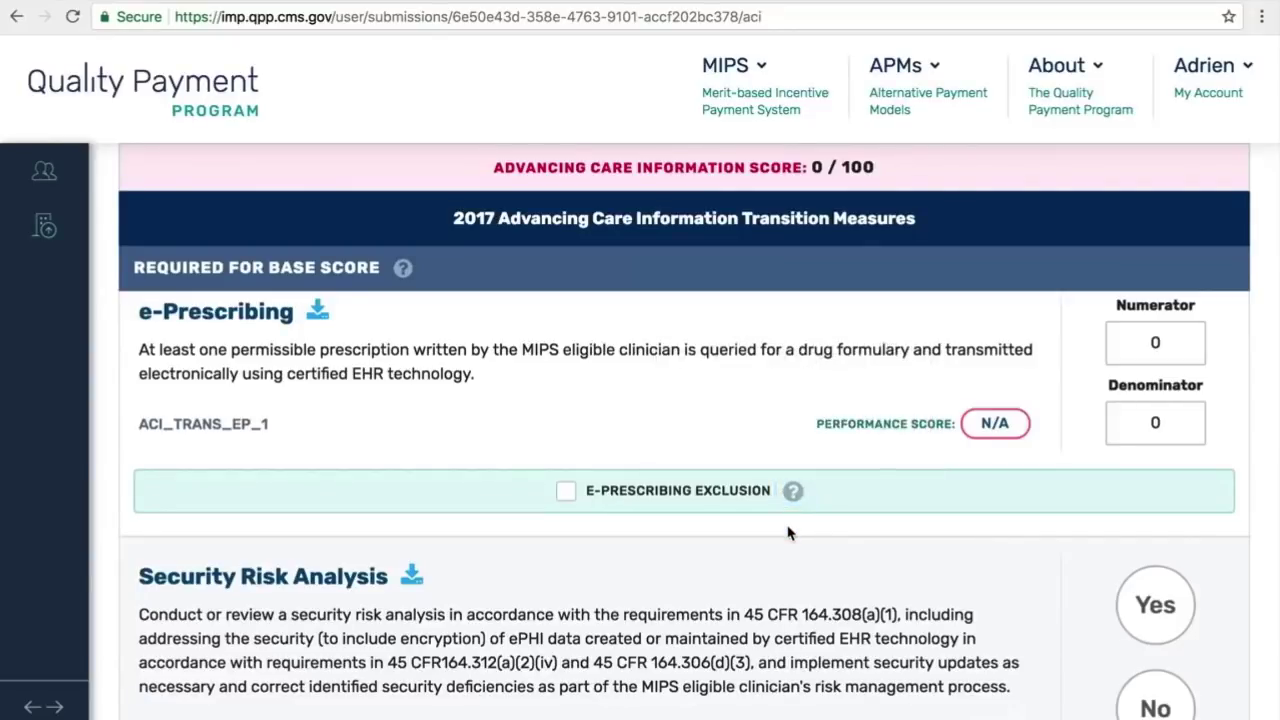
pyautogui.click(566, 494)
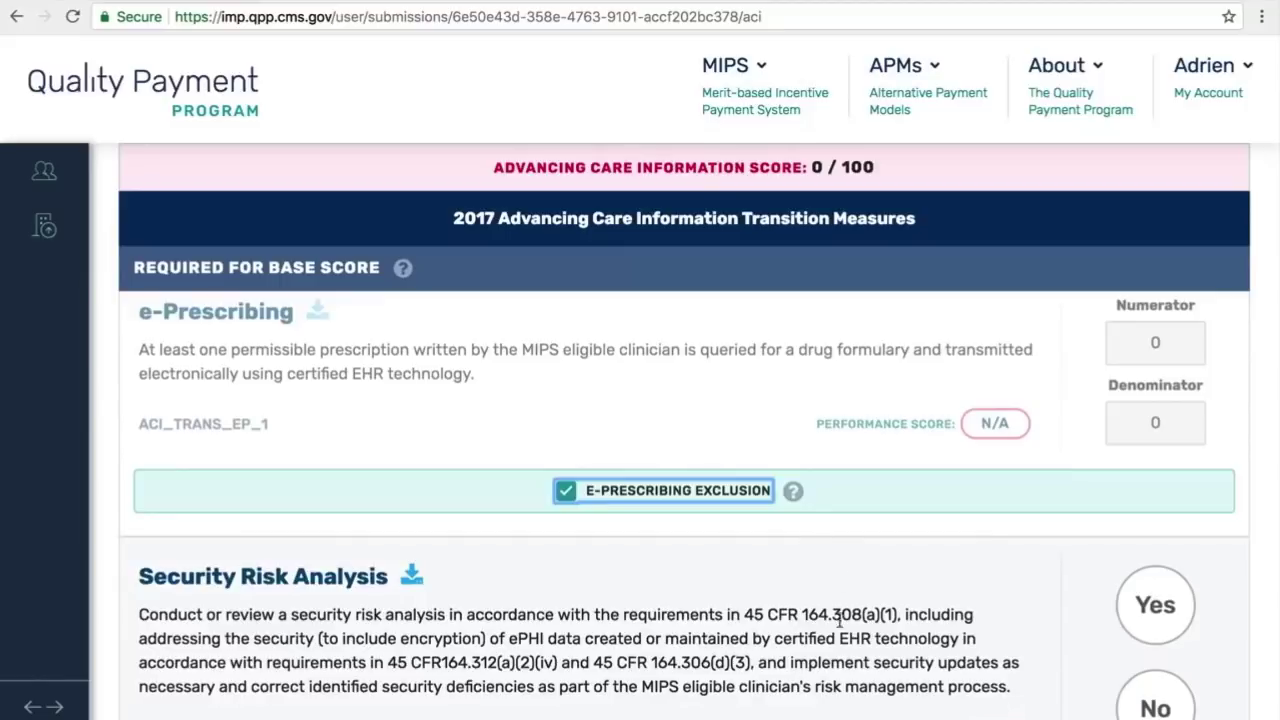
# Step: Untick the e-Prescribing exclusion and enter 100 for both numerator and denominator
pyautogui.click(565, 491)
pyautogui.click(1160, 341)
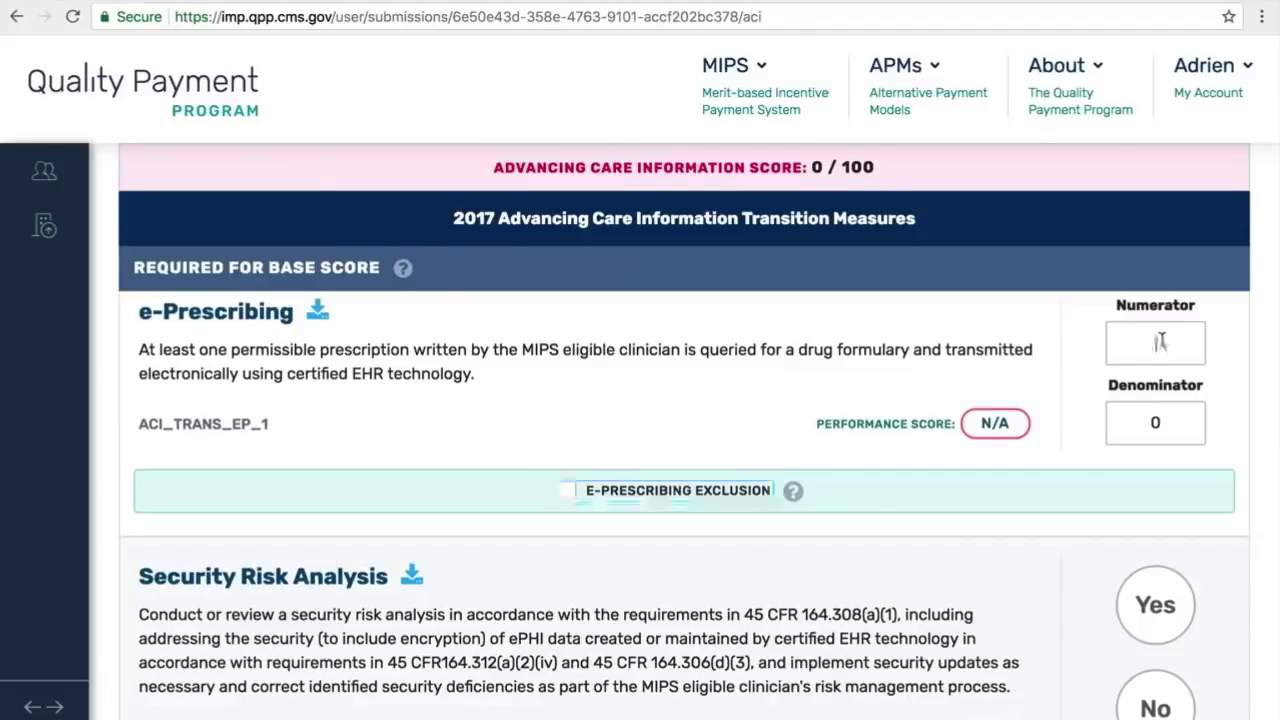
pyautogui.write('100')
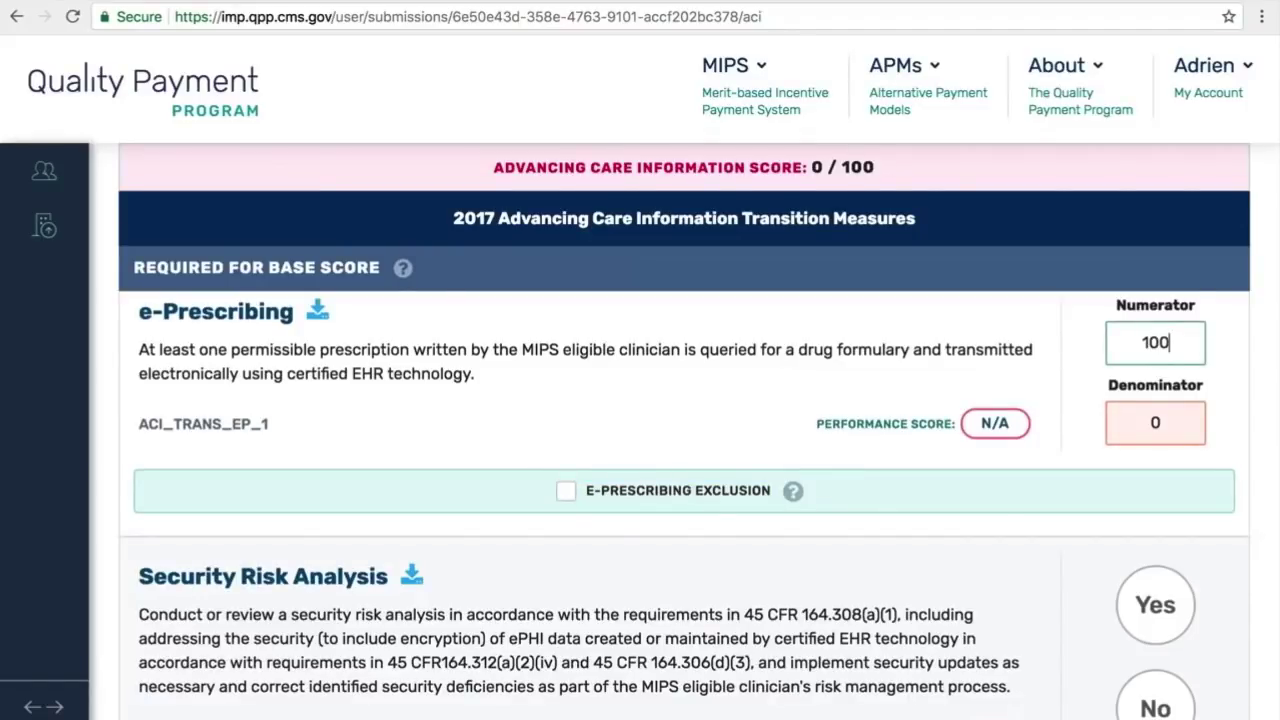
pyautogui.click(1155, 422)
pyautogui.write('100')
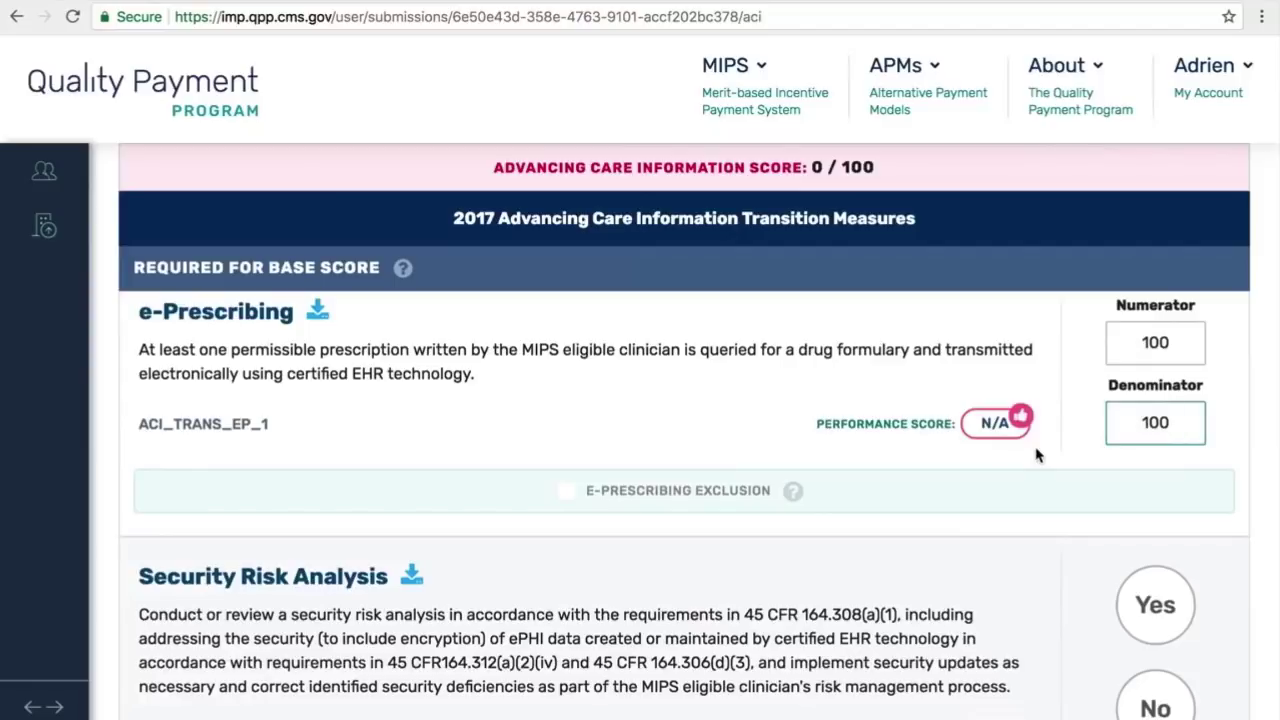
pyautogui.scroll(-3, 1036, 455)
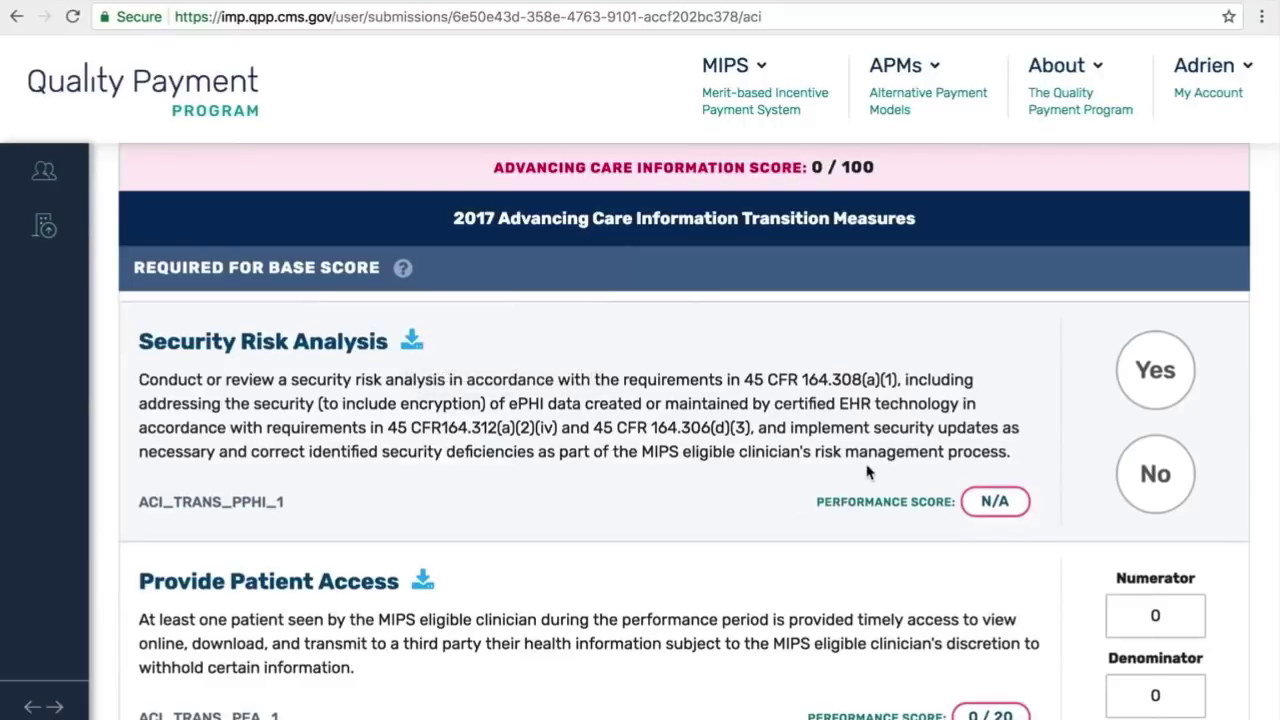
# Step: Mark Security Risk Analysis as Yes and move on to Provide Patient Access
pyautogui.click(1149, 372)
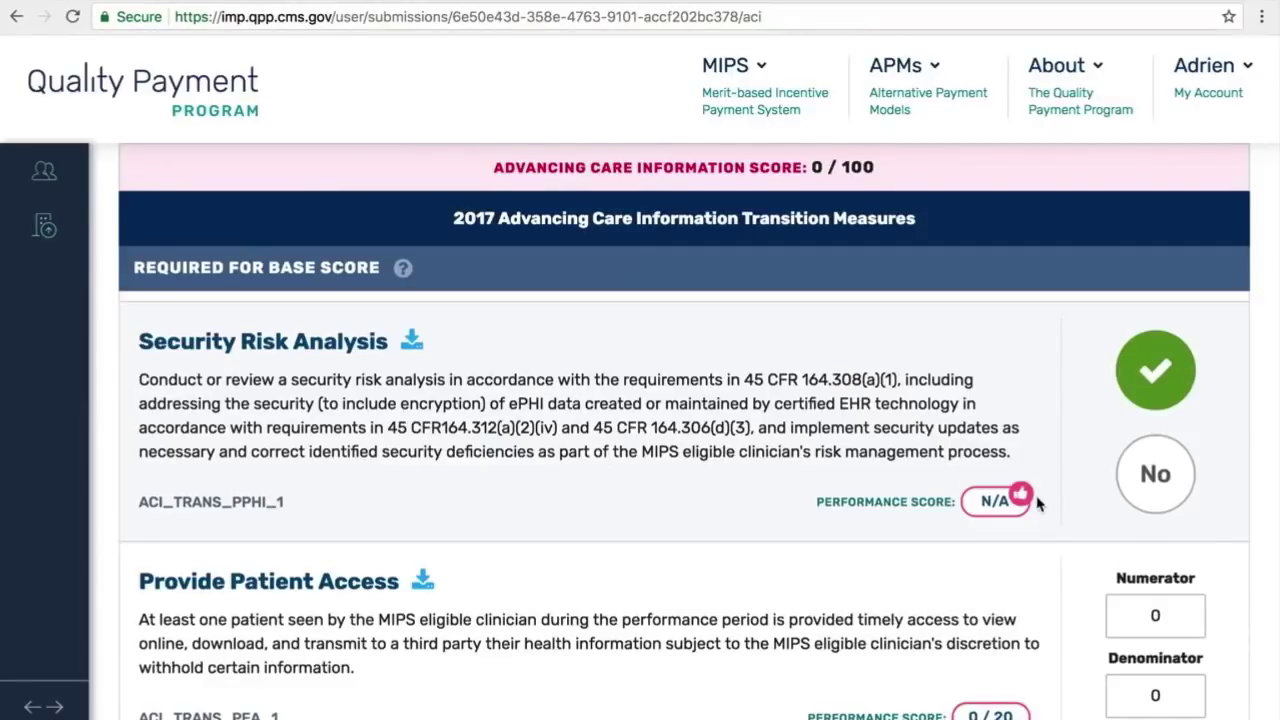
pyautogui.scroll(-5, 1037, 503)
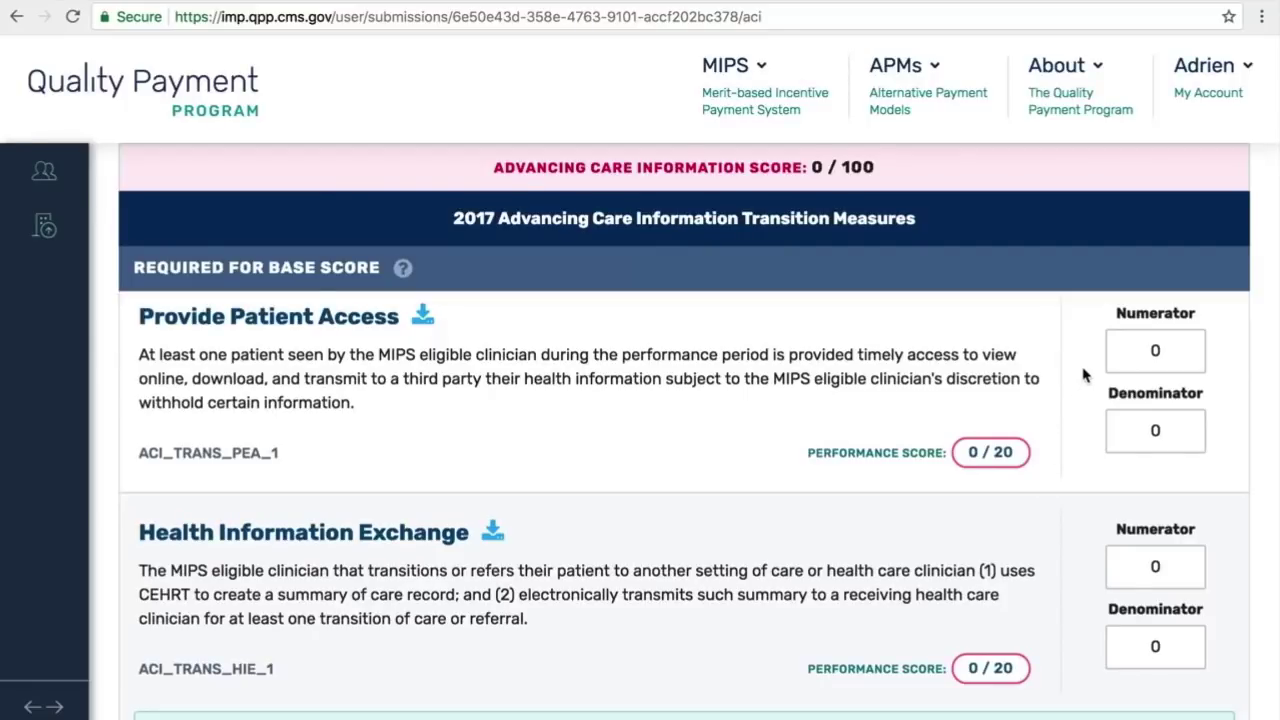
# Step: Enter 100 in both the Provide Patient Access numerator and denominator fields
pyautogui.click(1152, 352)
pyautogui.write('100')
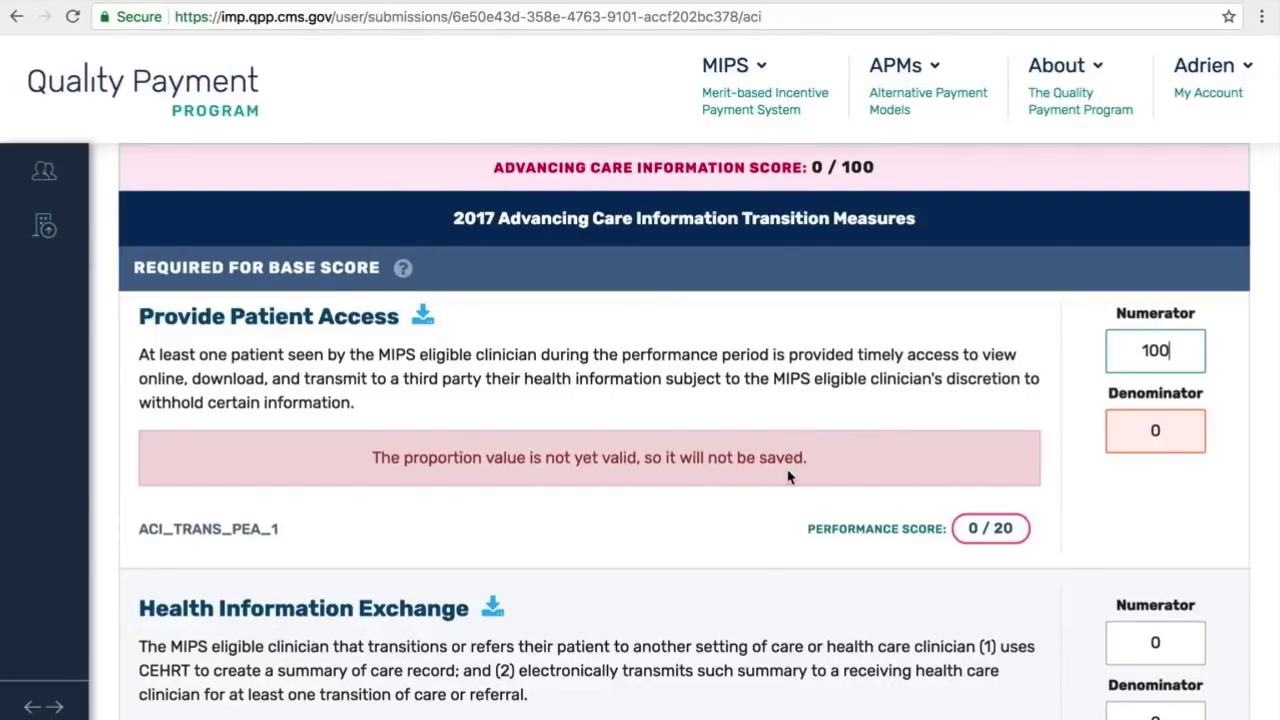
pyautogui.click(1138, 436)
pyautogui.write('1')
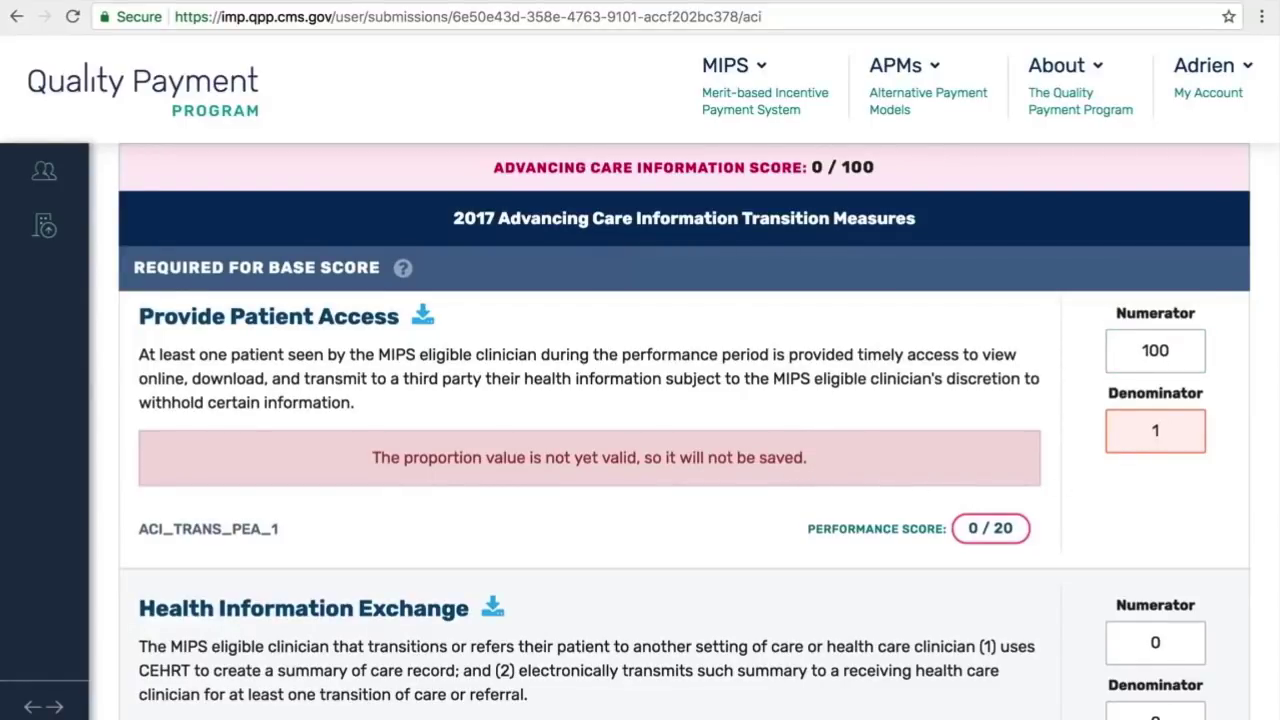
pyautogui.write('00')
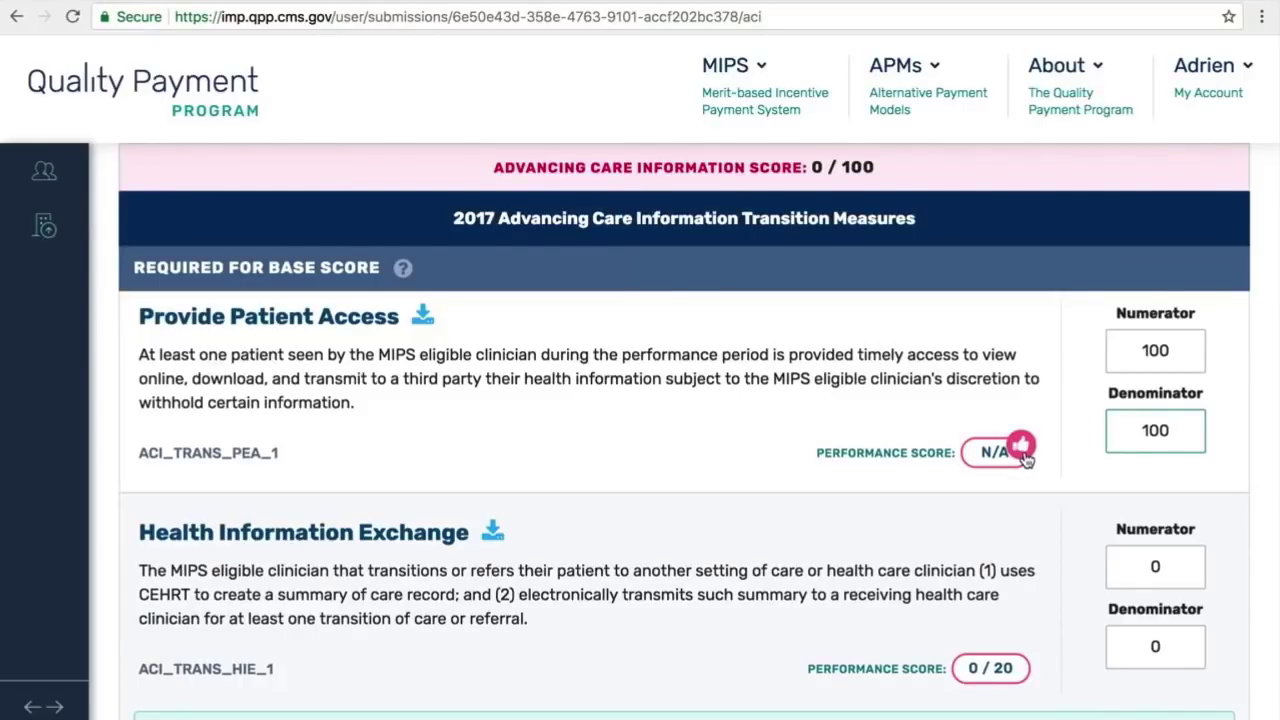
pyautogui.scroll(-3, 1025, 457)
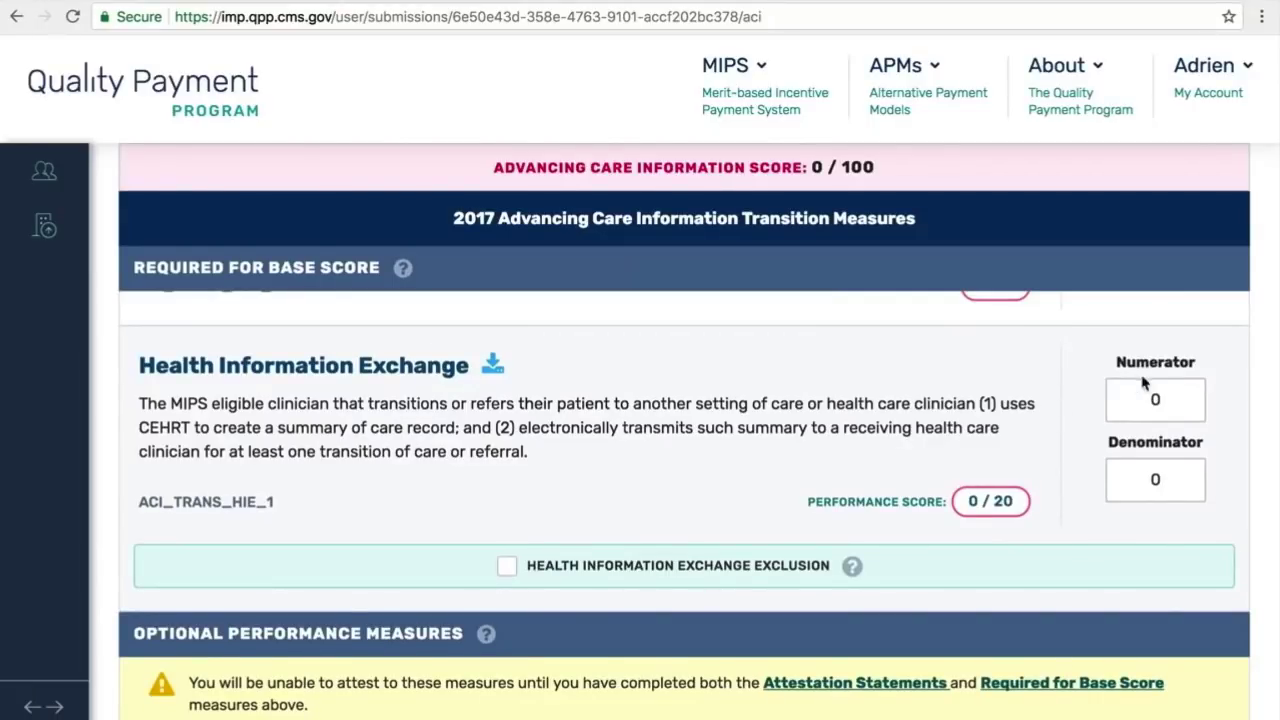
# Step: Enter numerator 10 and denominator 100 for Health Information Exchange, then review the updated score
pyautogui.click(1146, 399)
pyautogui.write('10')
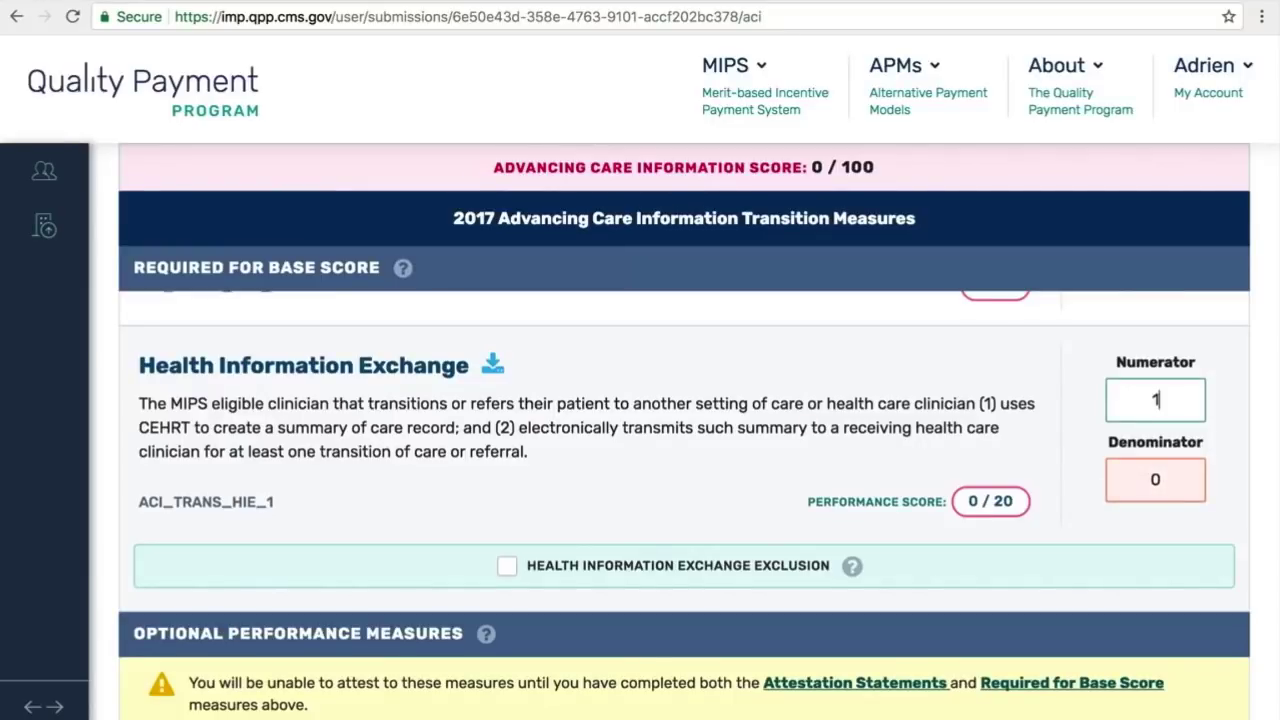
pyautogui.click(1131, 490)
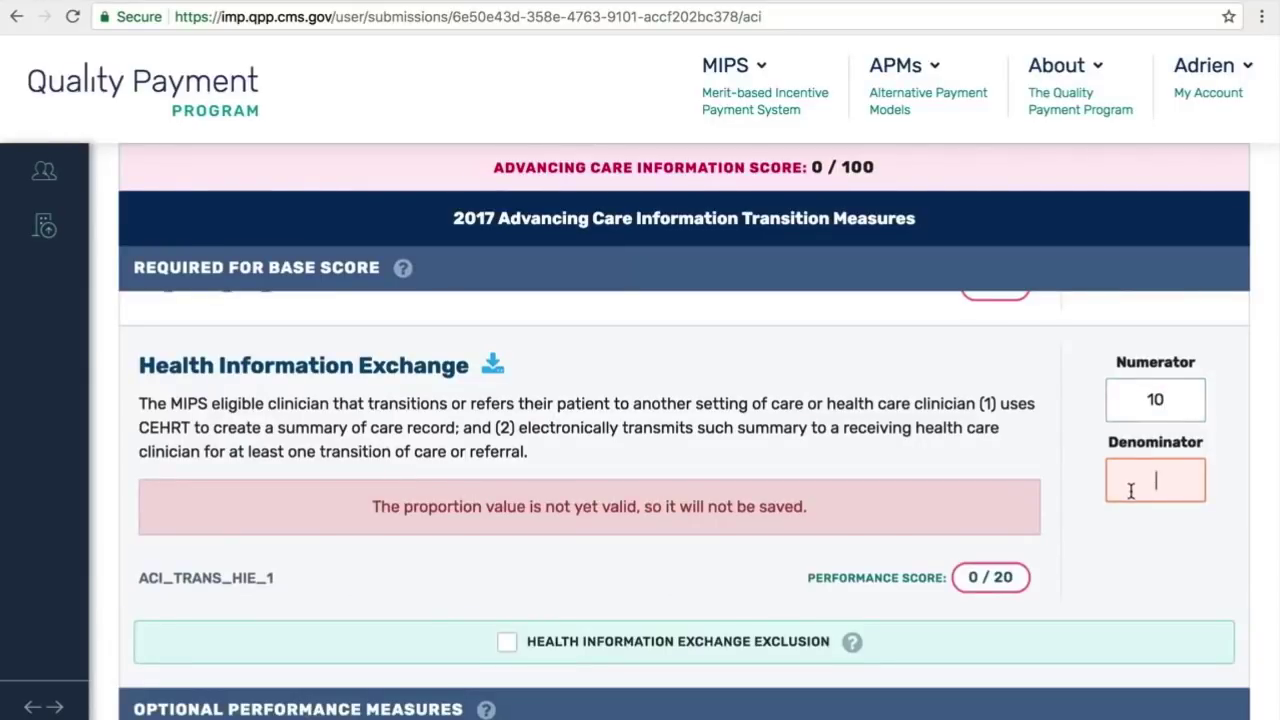
pyautogui.write('100')
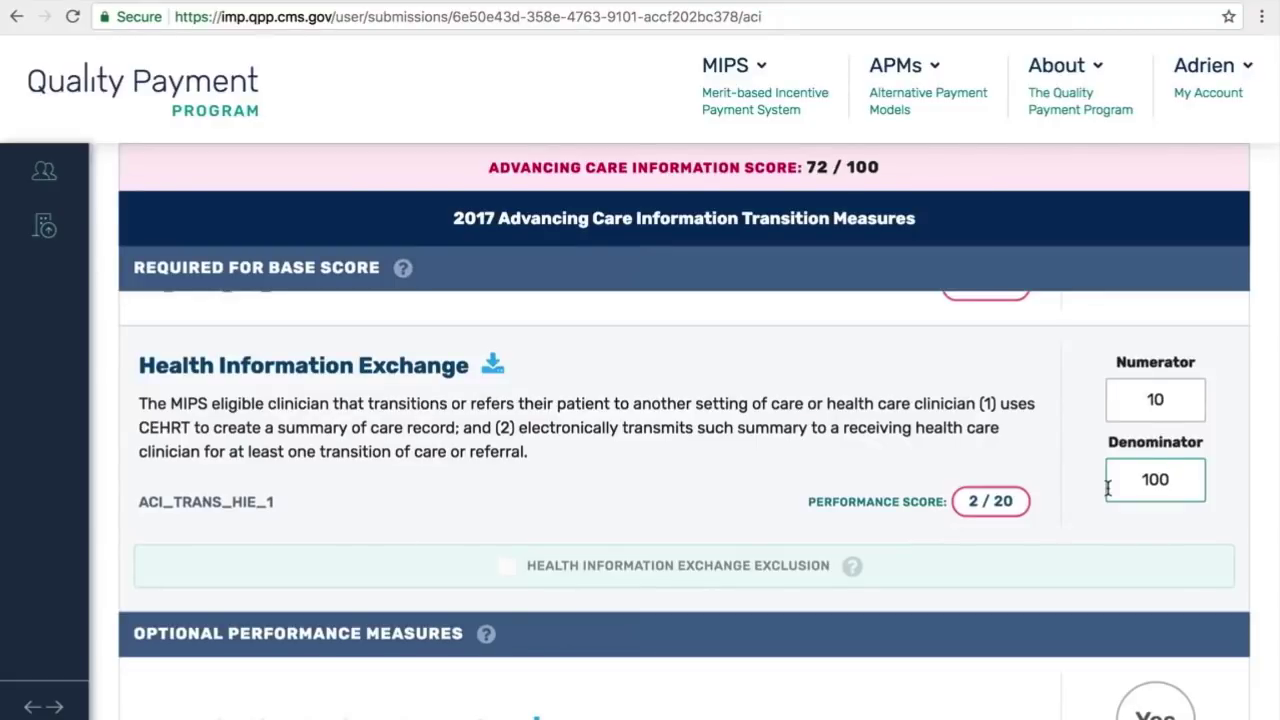
pyautogui.scroll(4, 1107, 488)
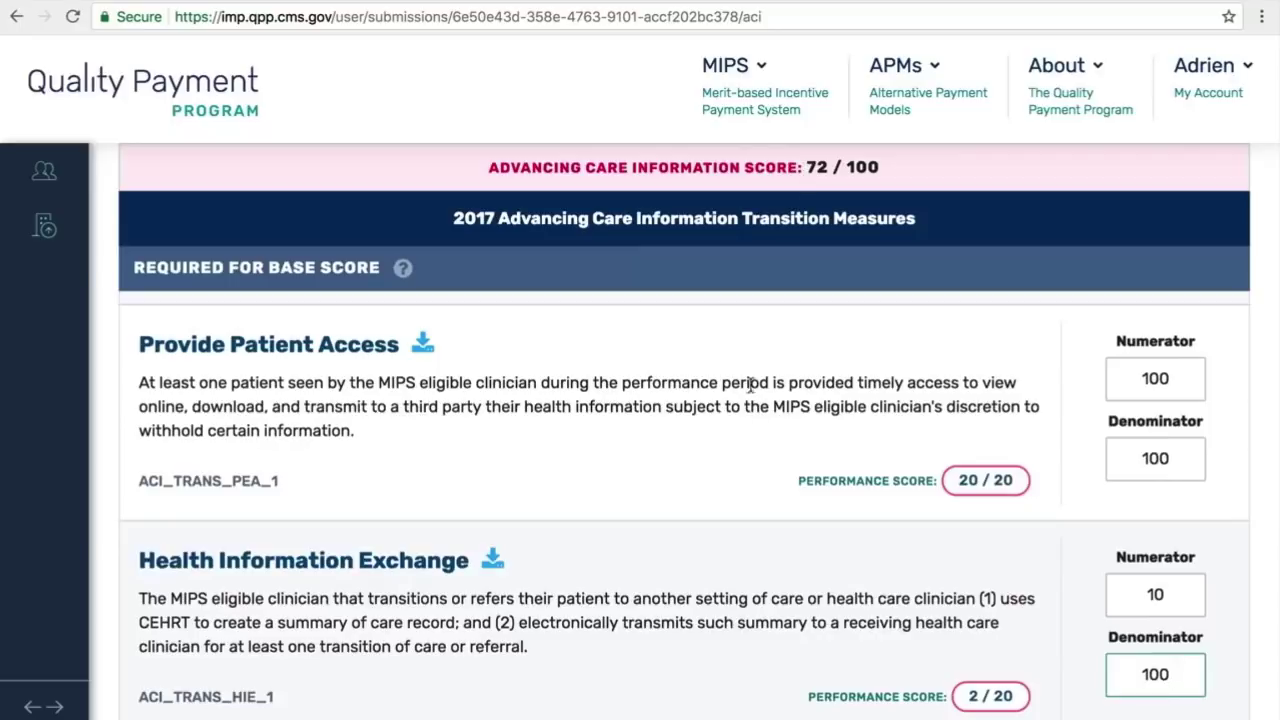
pyautogui.scroll(-2, 775, 462)
pyautogui.scroll(-1, 773, 461)
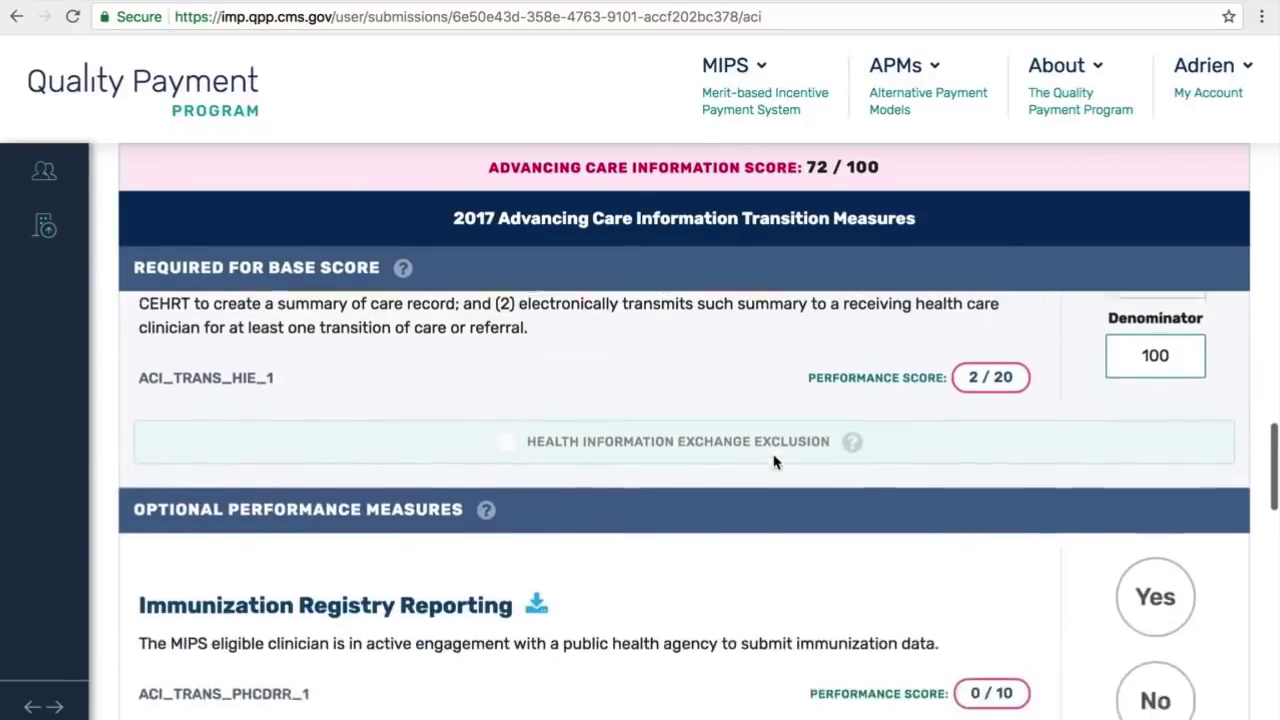
pyautogui.scroll(-2, 773, 461)
pyautogui.scroll(2, 773, 461)
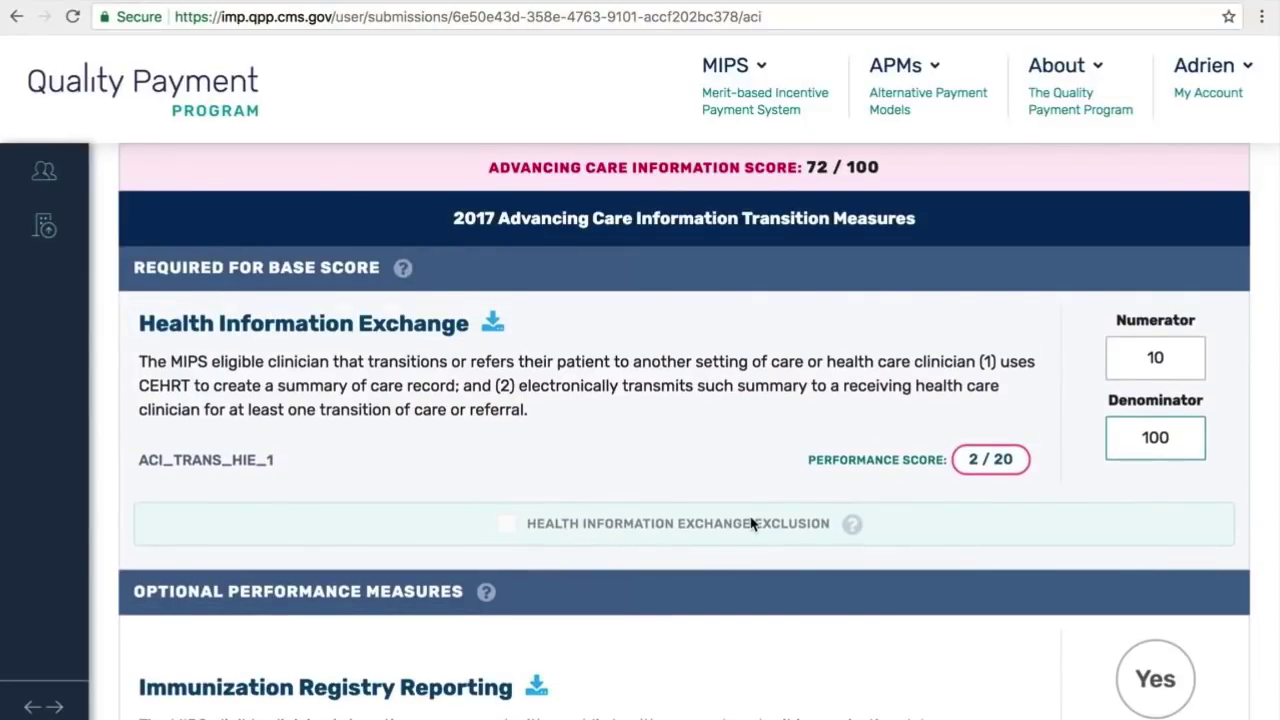
pyautogui.doubleClick(1172, 358)
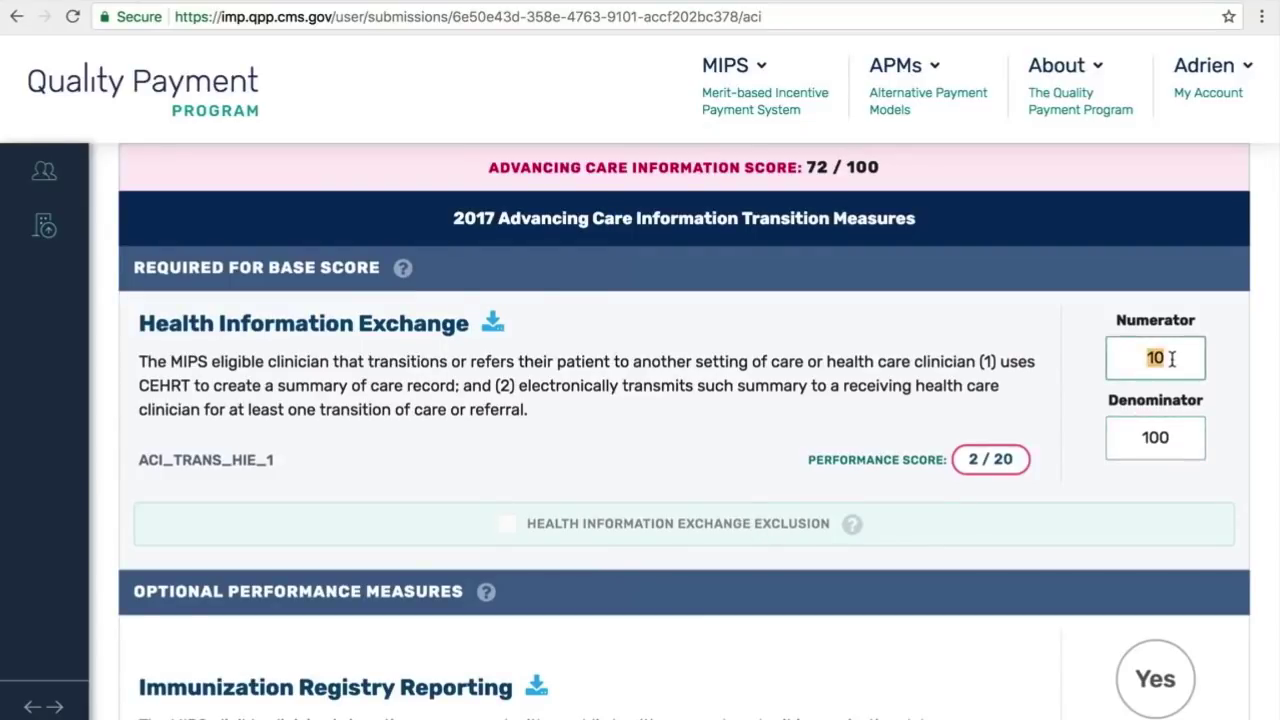
pyautogui.write('0')
pyautogui.doubleClick(1148, 437)
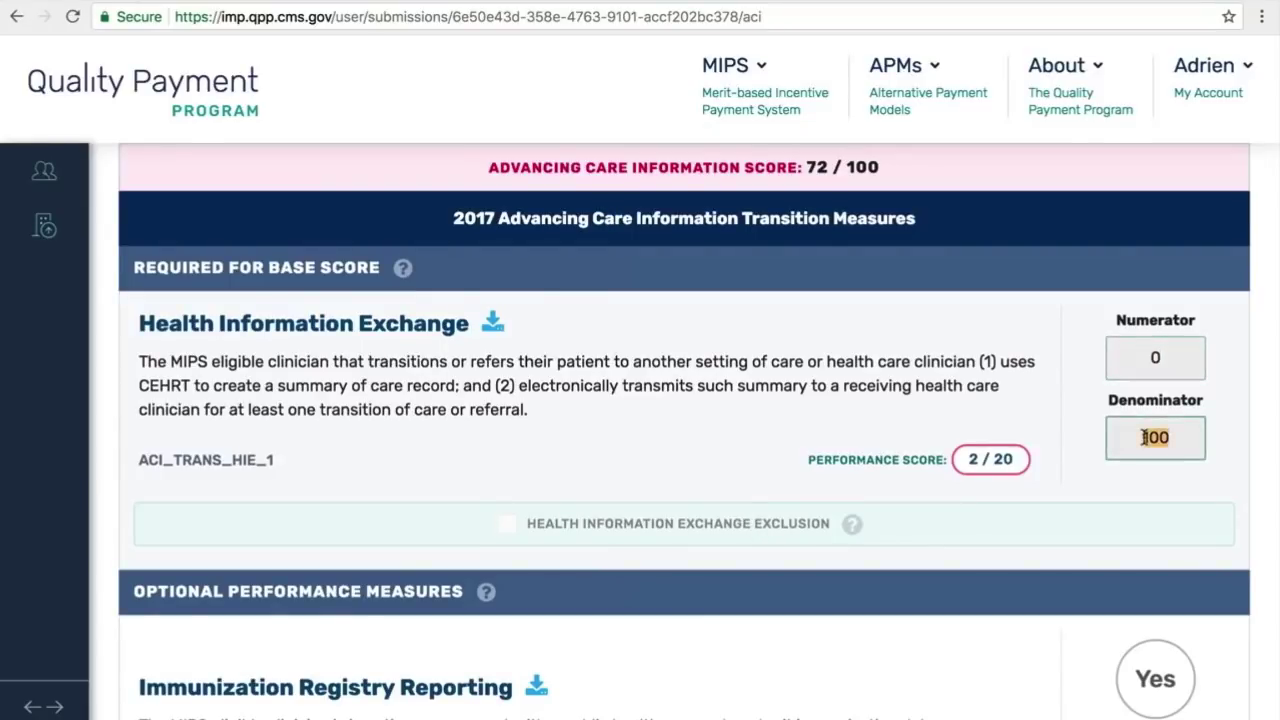
pyautogui.click(1170, 433)
pyautogui.press('BackSpace')
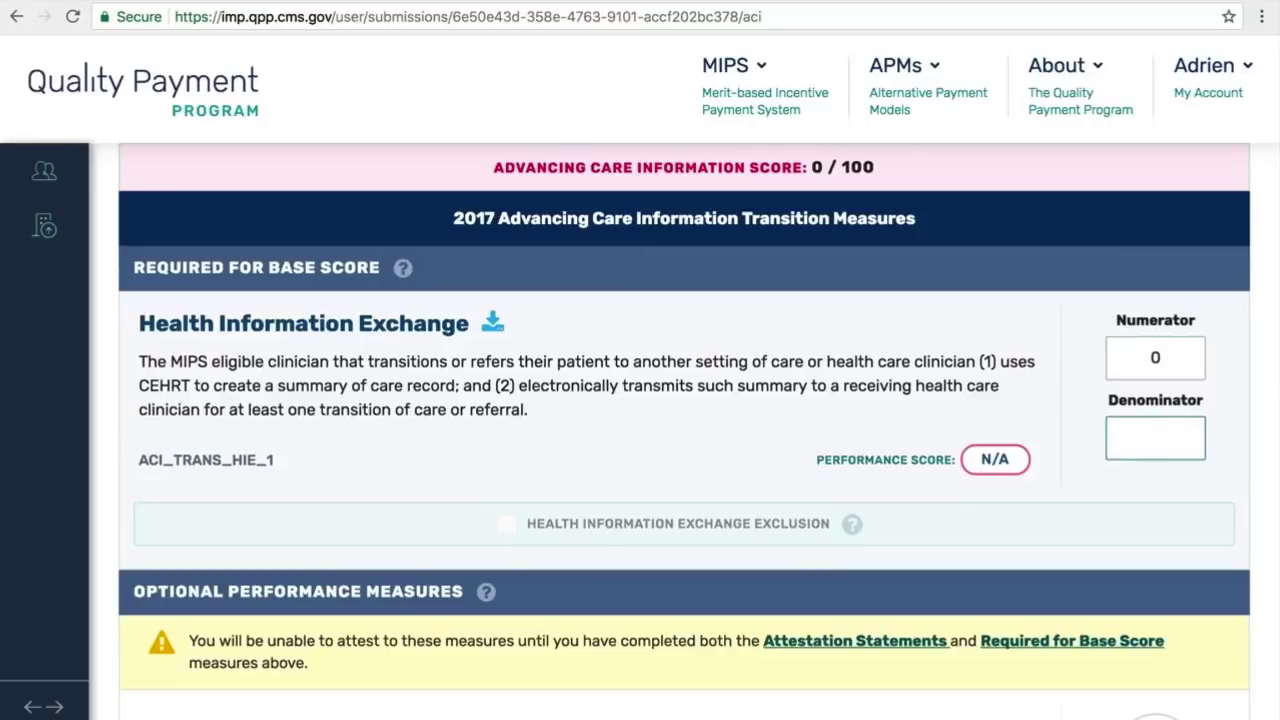
pyautogui.write('0')
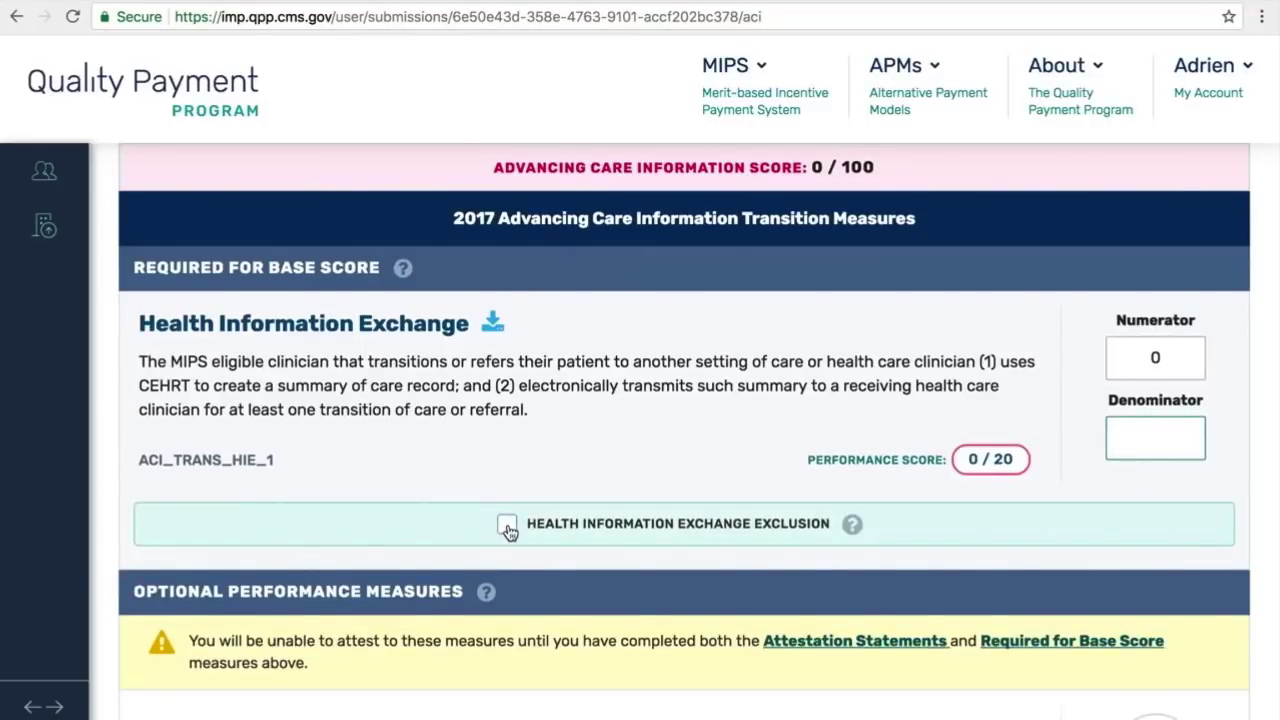
pyautogui.click(1174, 360)
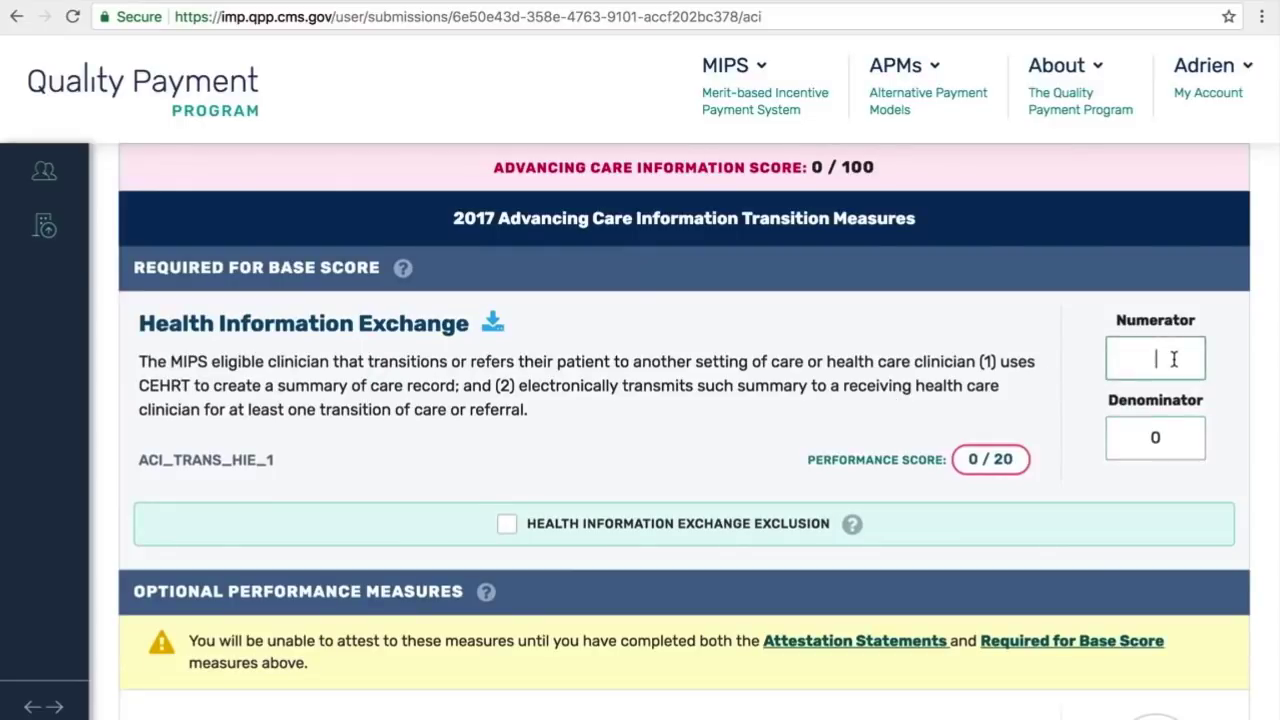
pyautogui.write('10')
pyautogui.click(1160, 438)
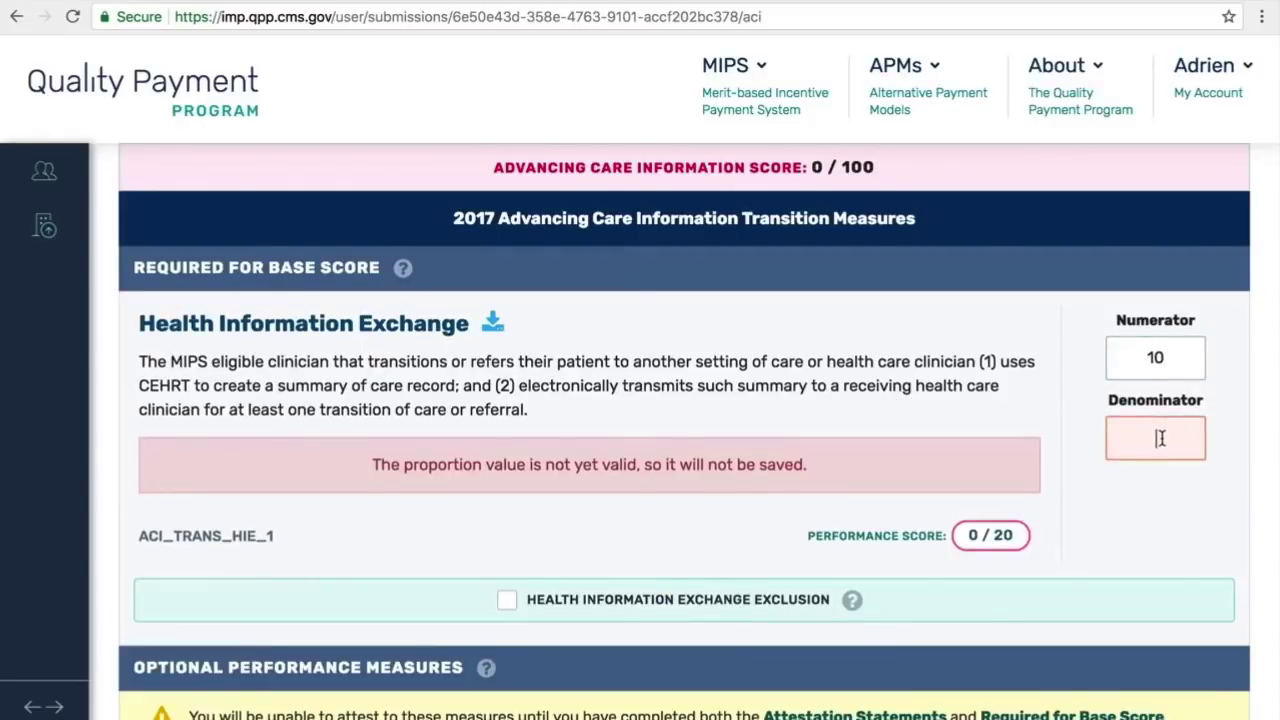
pyautogui.write('100')
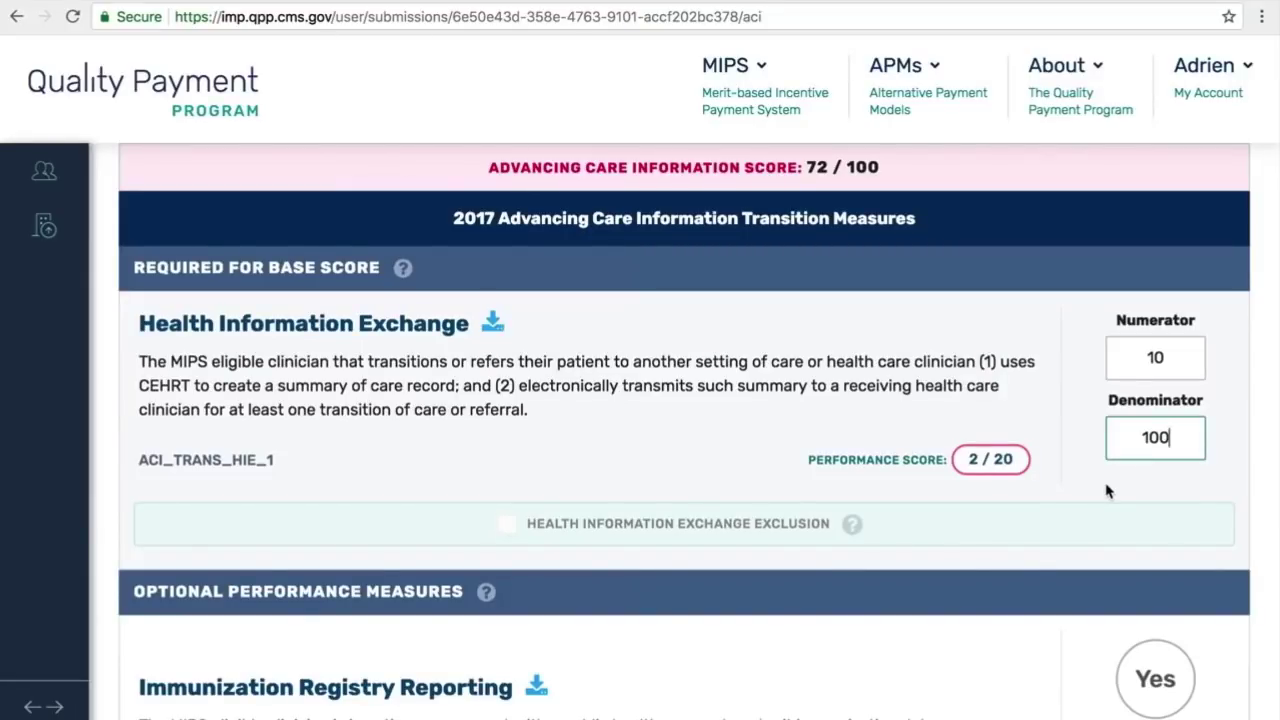
pyautogui.scroll(-3, 1106, 490)
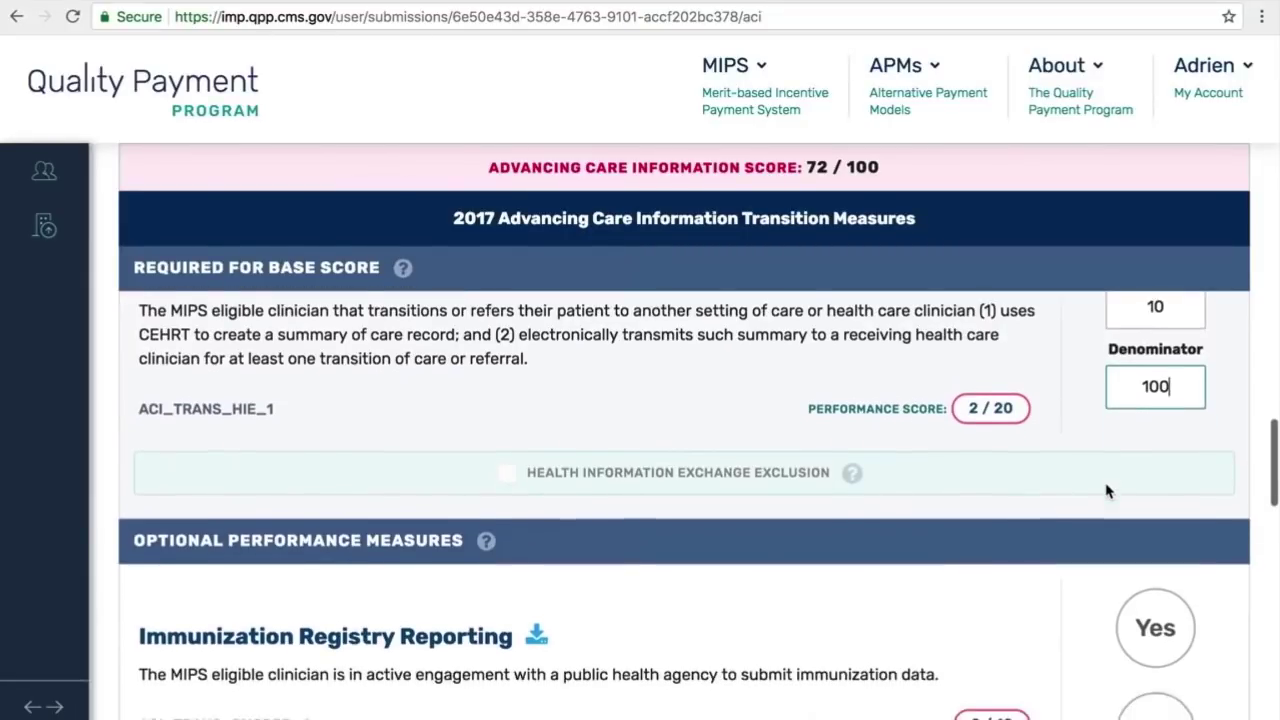
# Step: Answer Yes to Immunization Registry Reporting under Optional Performance Measures
pyautogui.scroll(-3, 1106, 490)
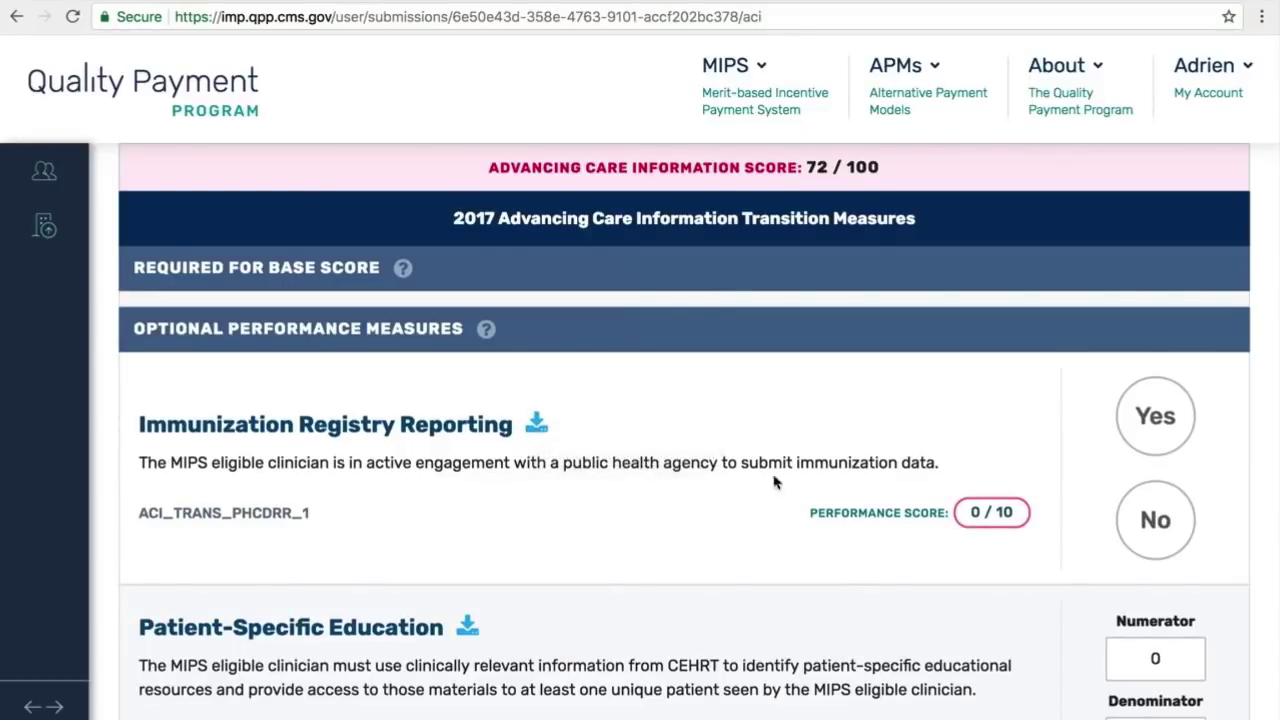
pyautogui.click(1154, 423)
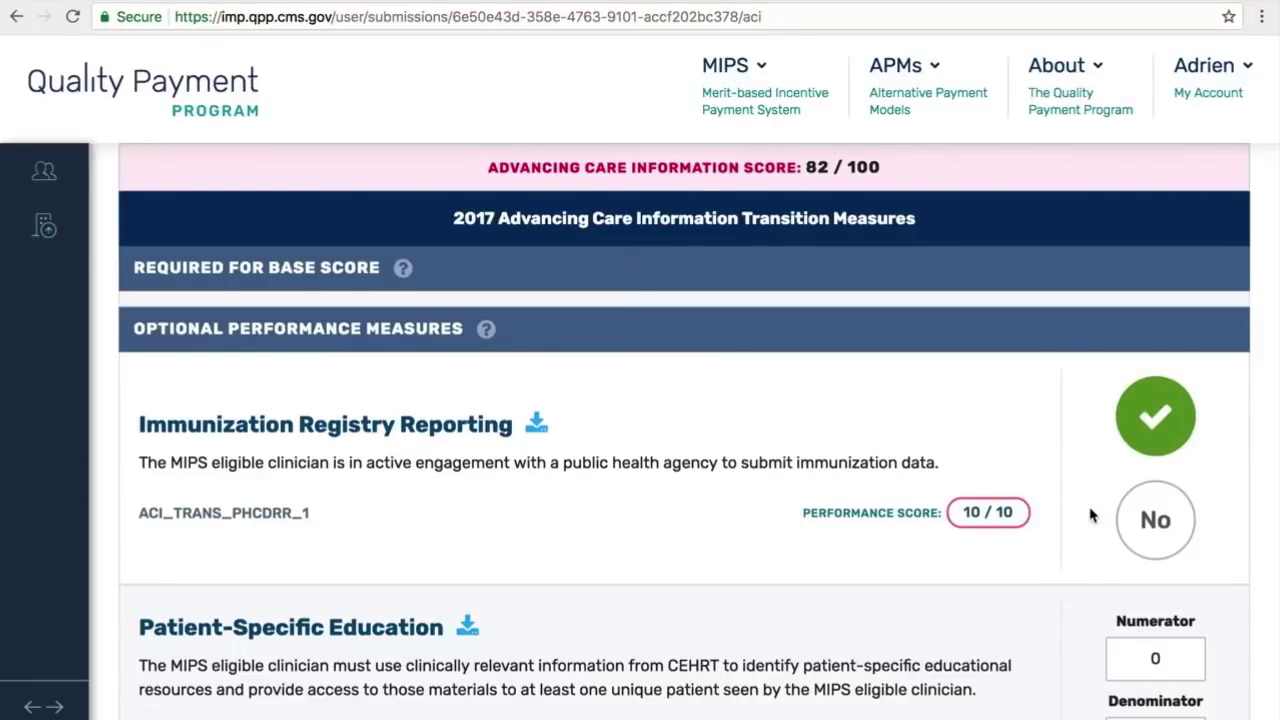
pyautogui.scroll(-3, 1090, 515)
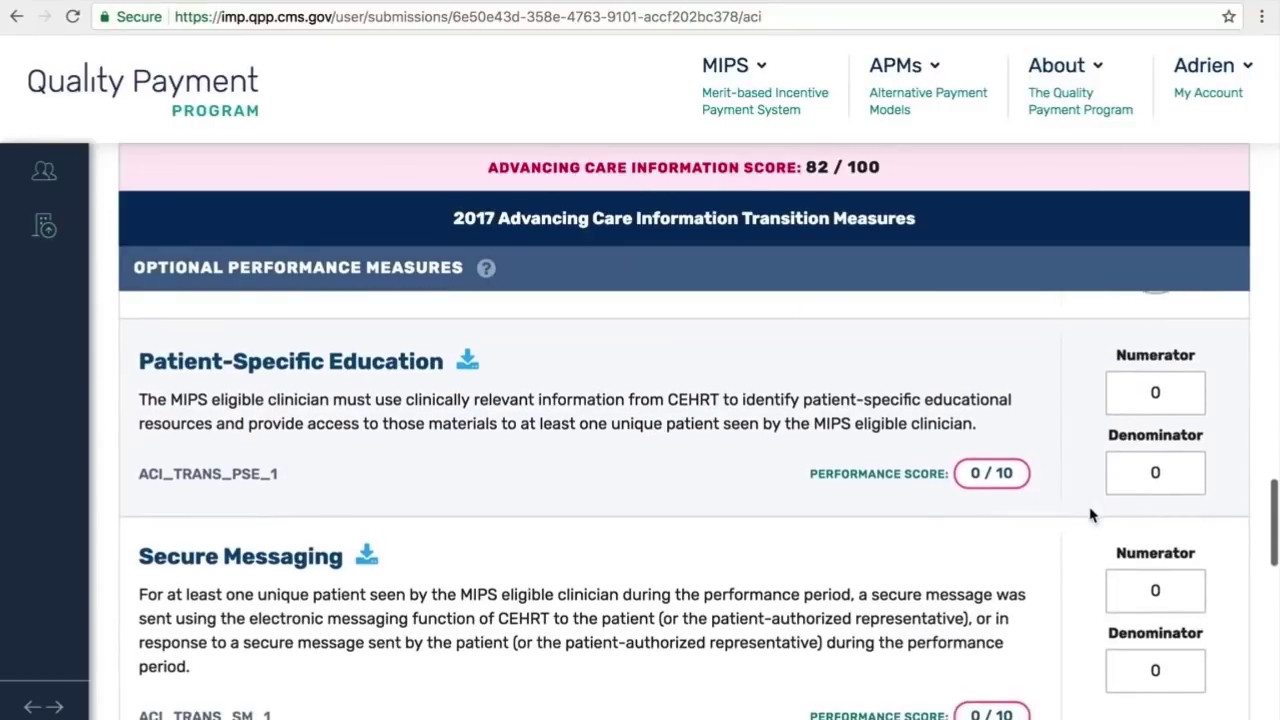
# Step: Enter 10 in both the Patient-Specific Education numerator and denominator fields
pyautogui.click(1173, 390)
pyautogui.write('10')
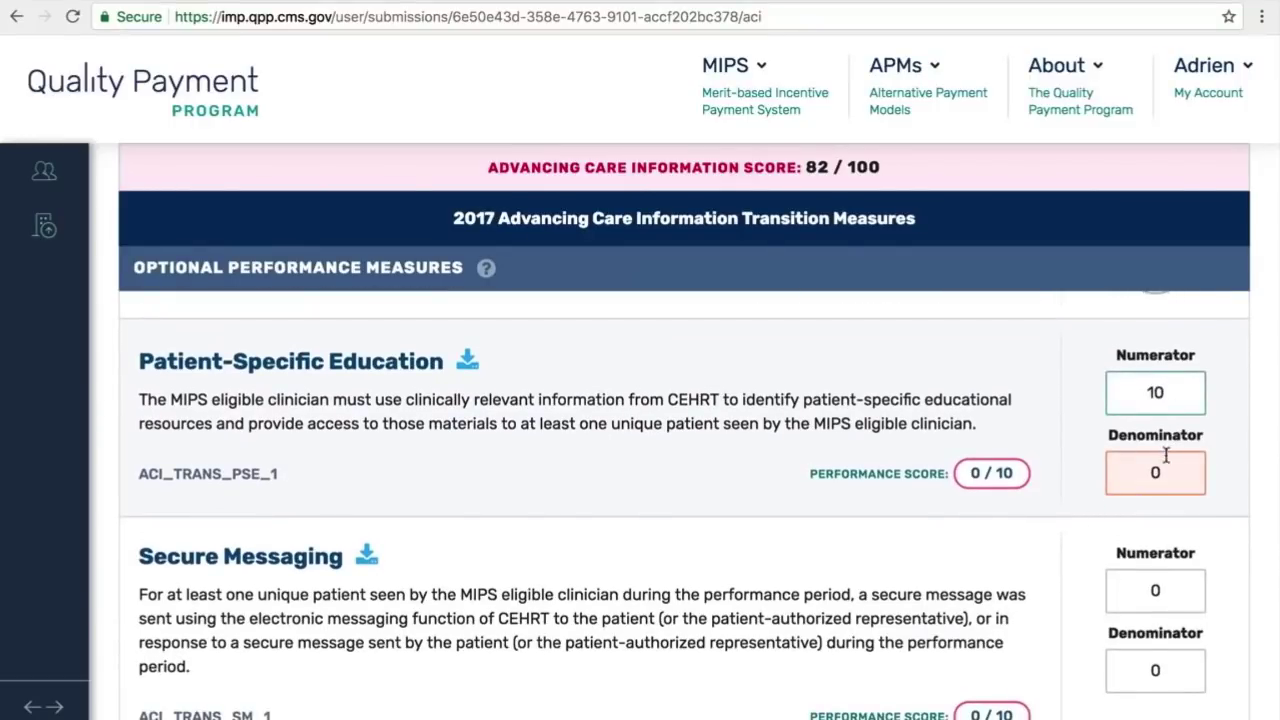
pyautogui.click(1165, 467)
pyautogui.write('10')
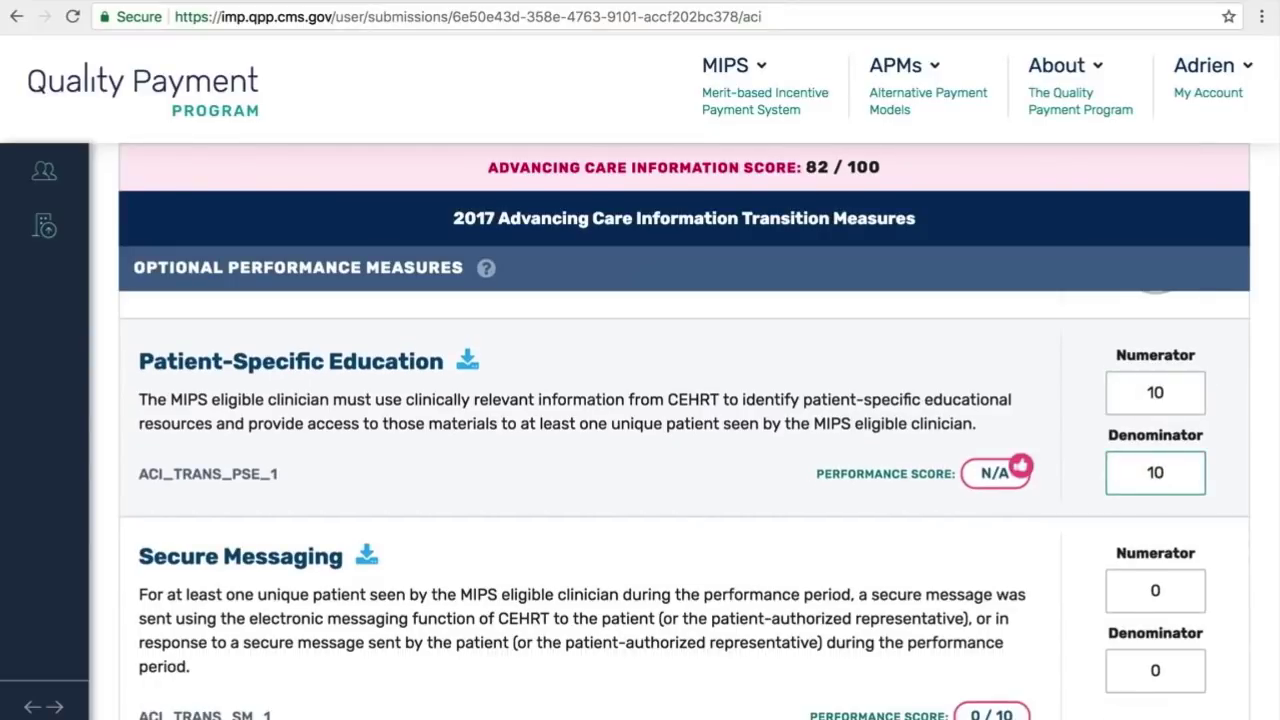
pyautogui.scroll(-5, 1165, 466)
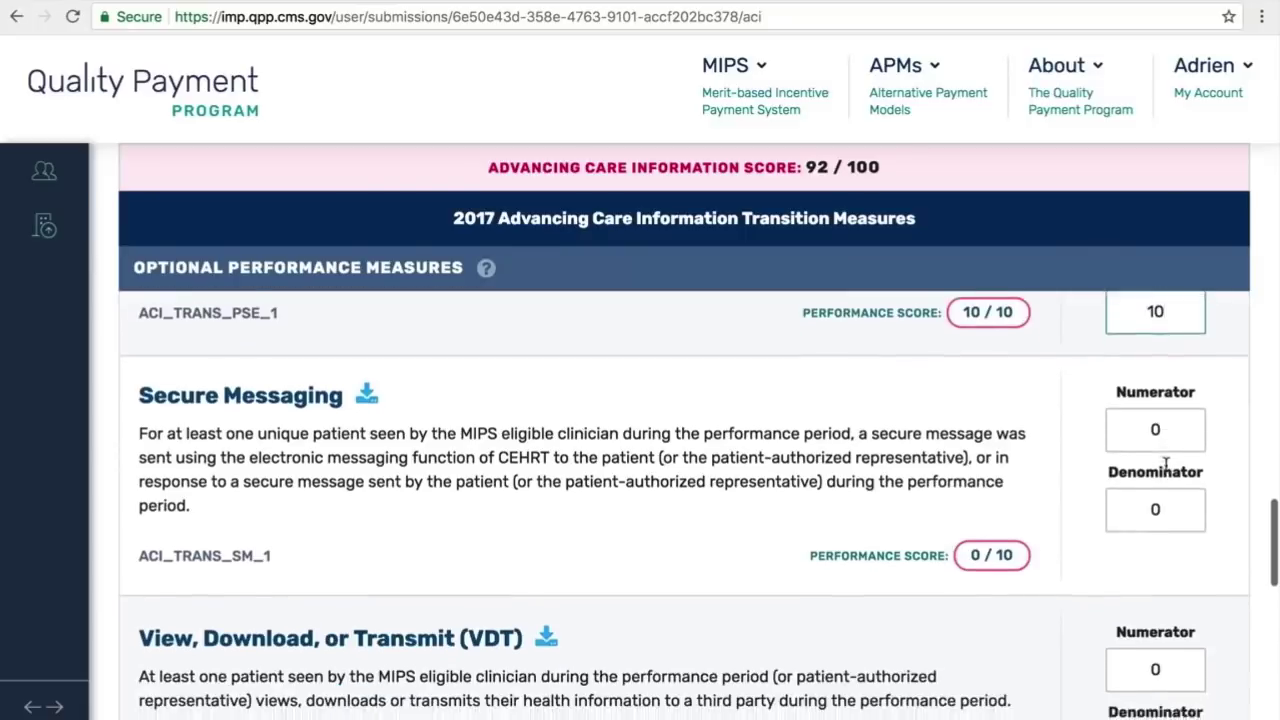
pyautogui.scroll(-2, 1165, 466)
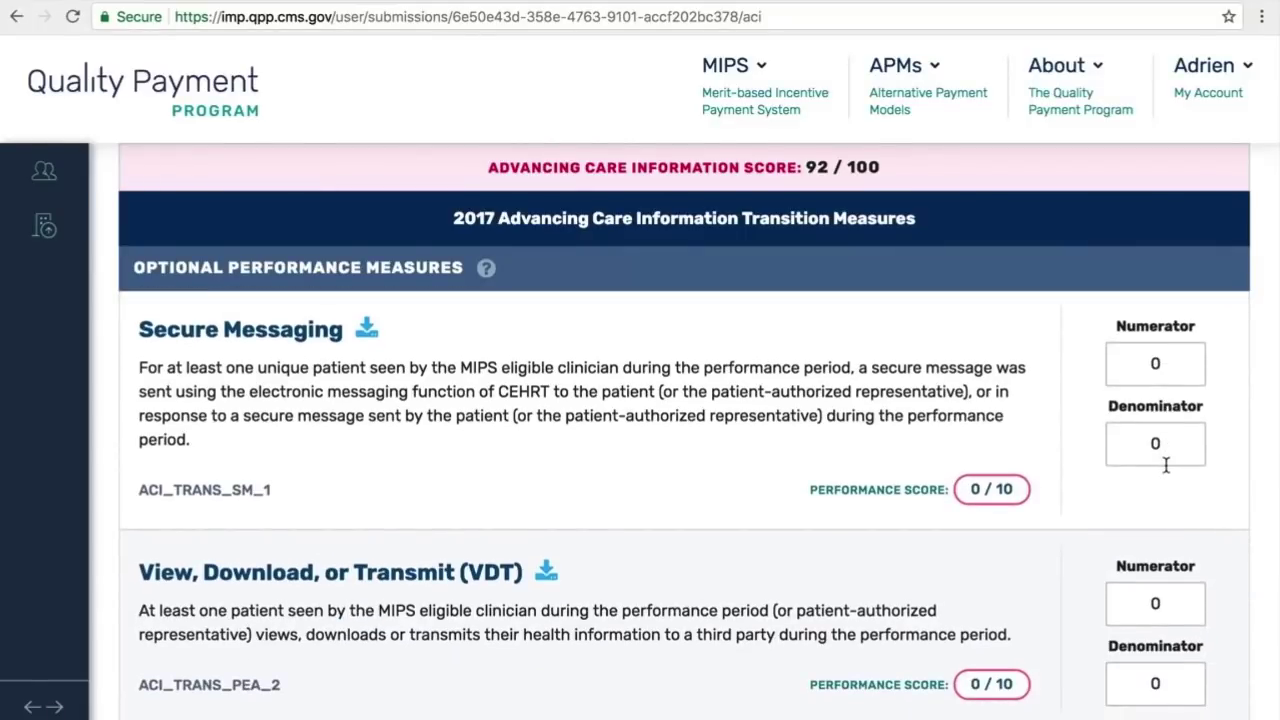
# Step: Replace the Secure Messaging numerator and denominator values with 100 each, reaching the Category Success banner
pyautogui.click(1166, 364)
pyautogui.press('BackSpace')
pyautogui.write('100')
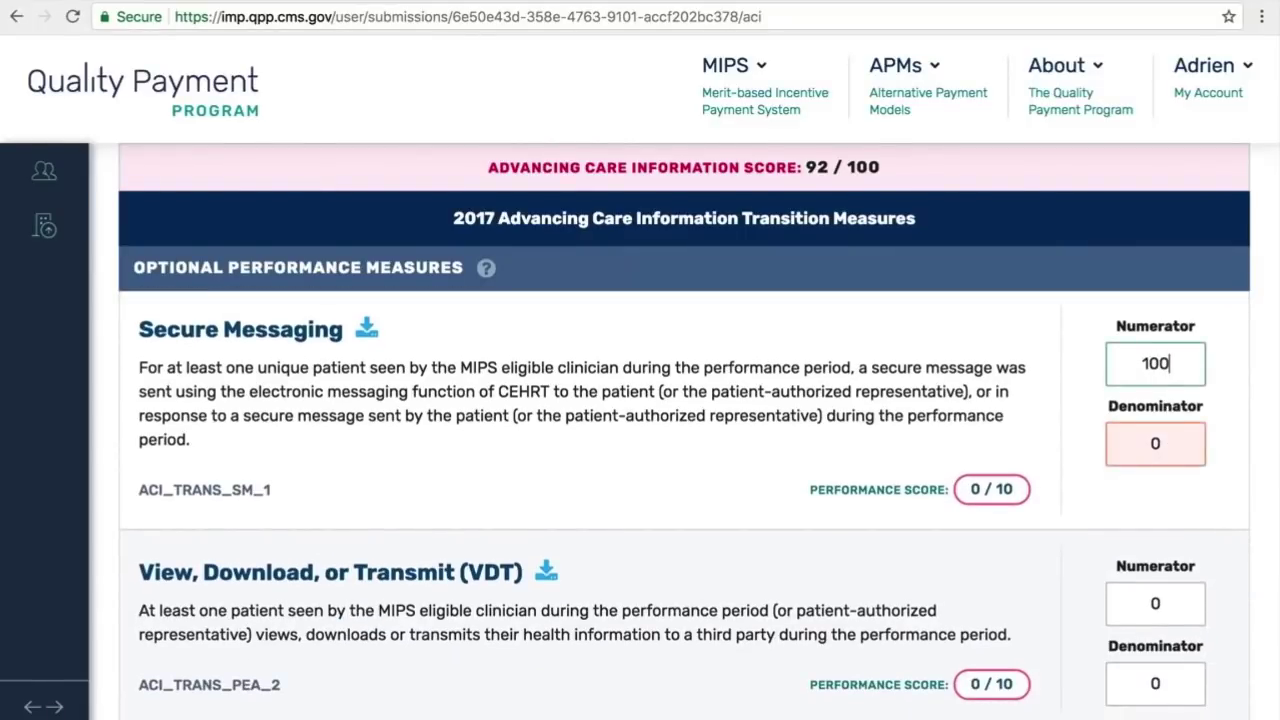
pyautogui.click(1155, 444)
pyautogui.press('BackSpace')
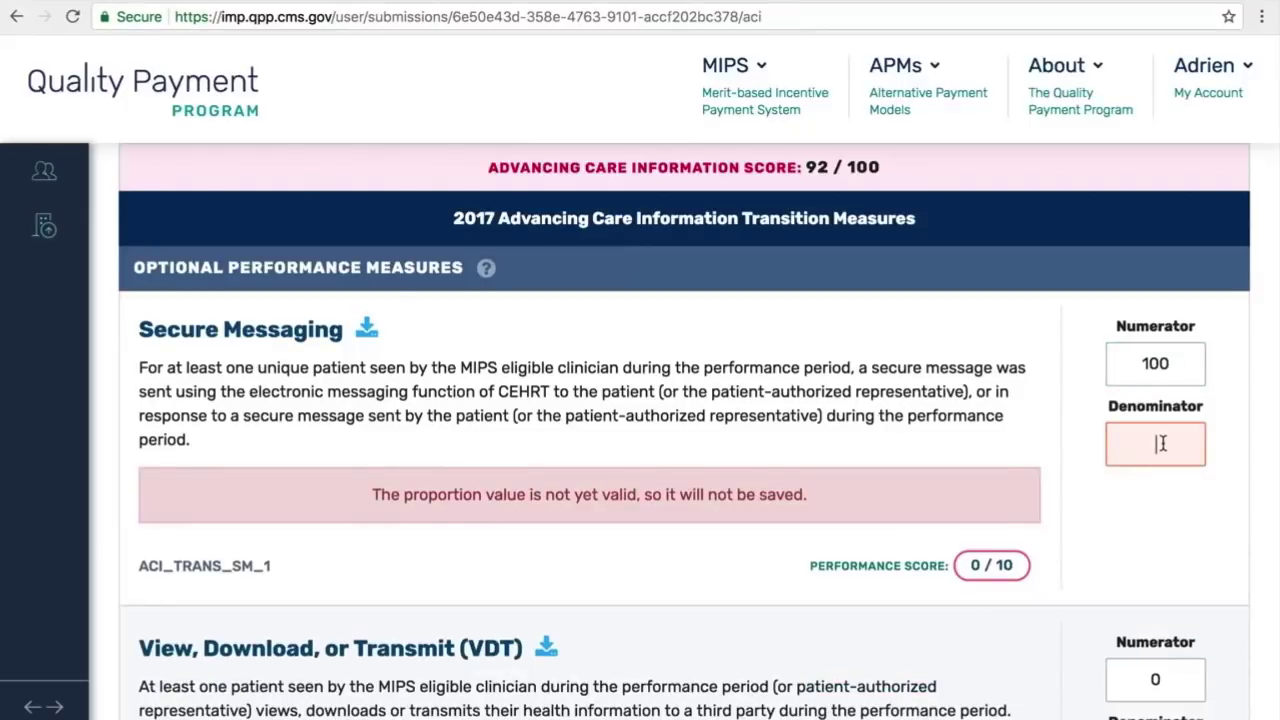
pyautogui.write('100')
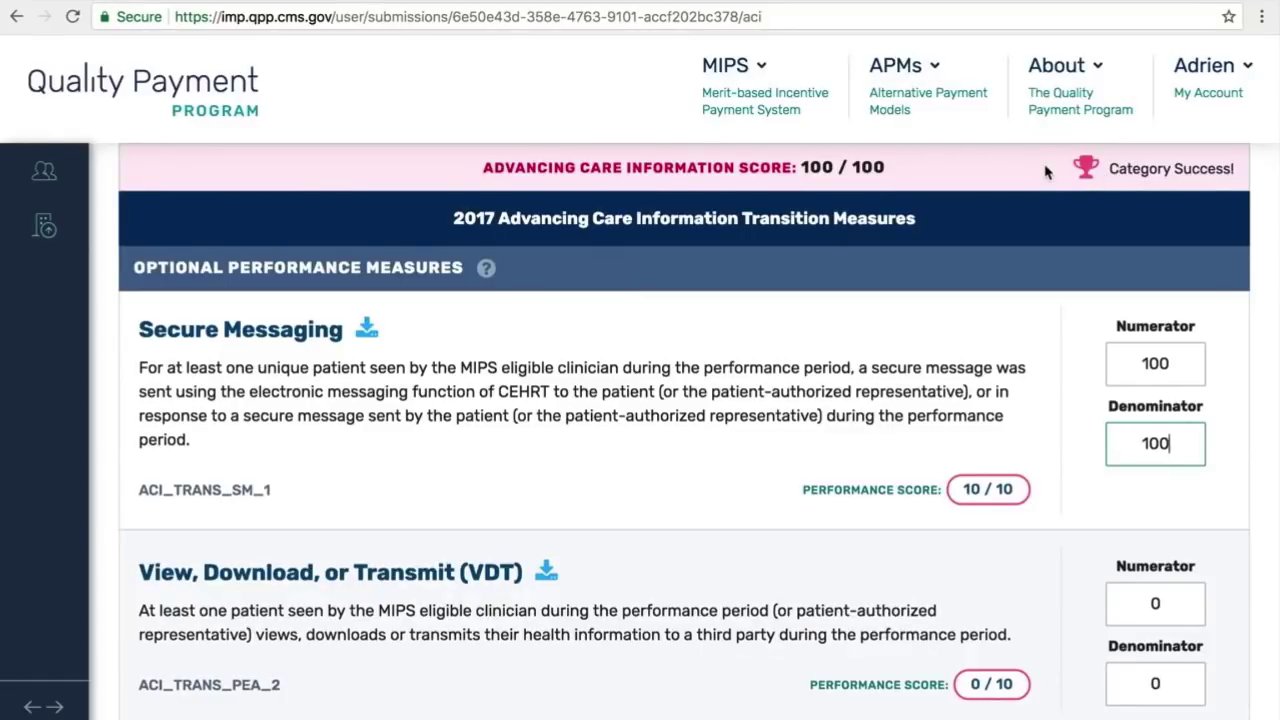
pyautogui.scroll(-1, 1045, 172)
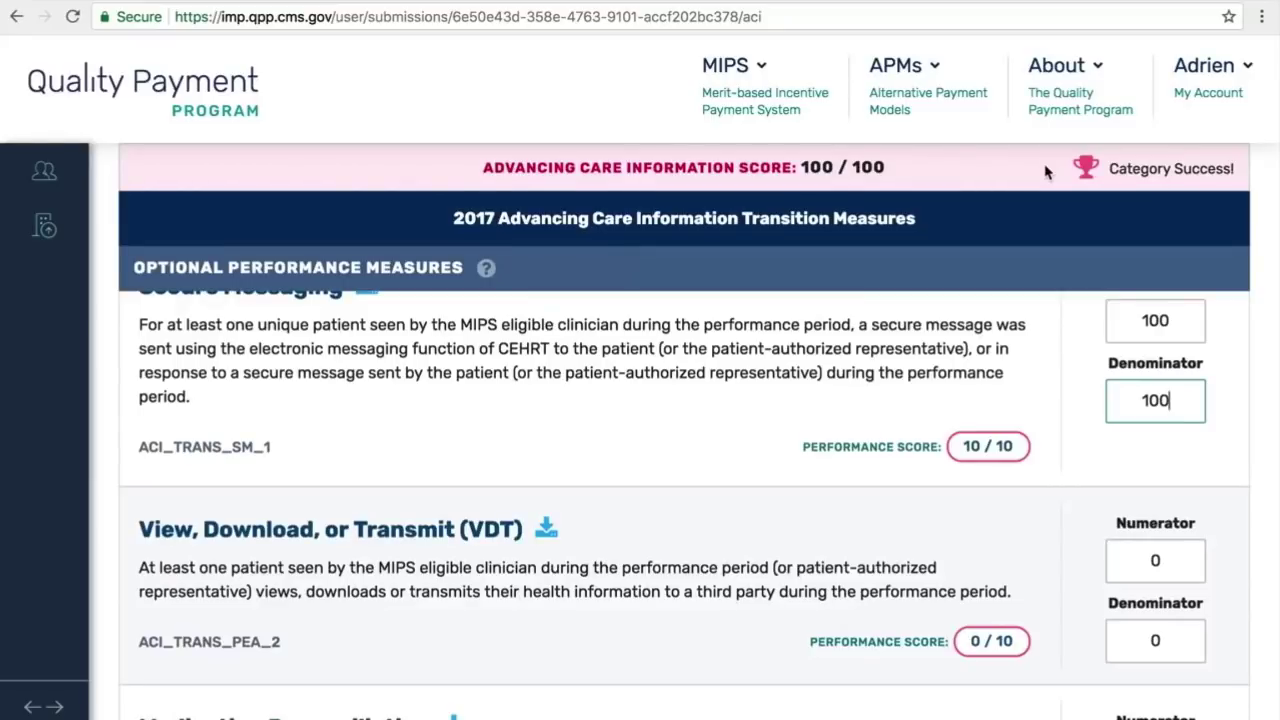
pyautogui.scroll(-1, 725, 441)
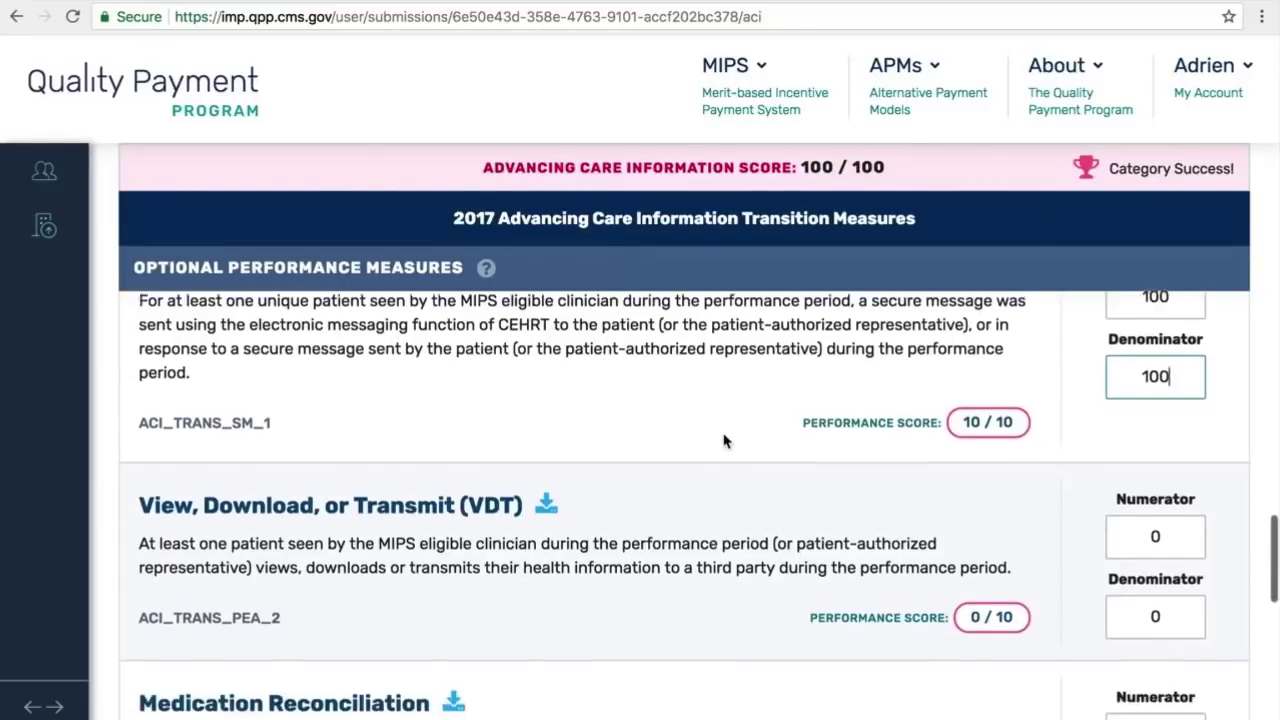
# Step: Record View, Download, or Transmit as 10 over 10
pyautogui.scroll(-3, 725, 441)
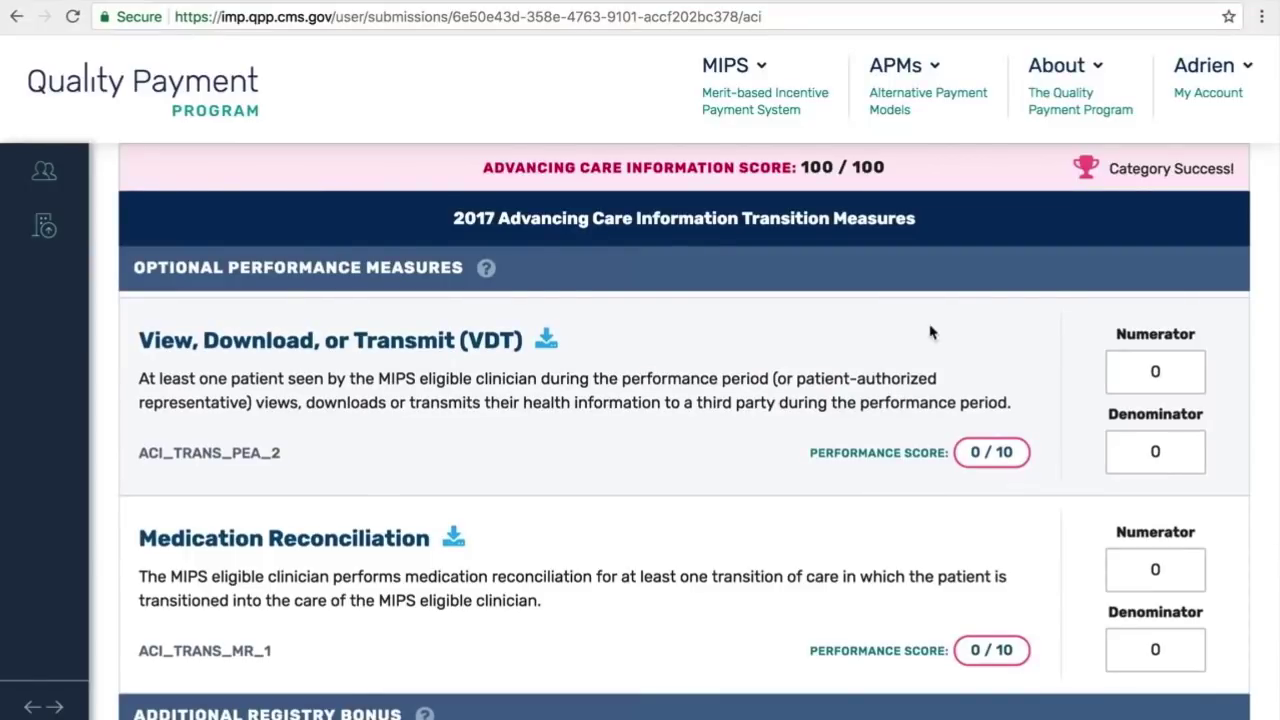
pyautogui.click(1140, 366)
pyautogui.write('10')
pyautogui.click(1133, 467)
pyautogui.write('10')
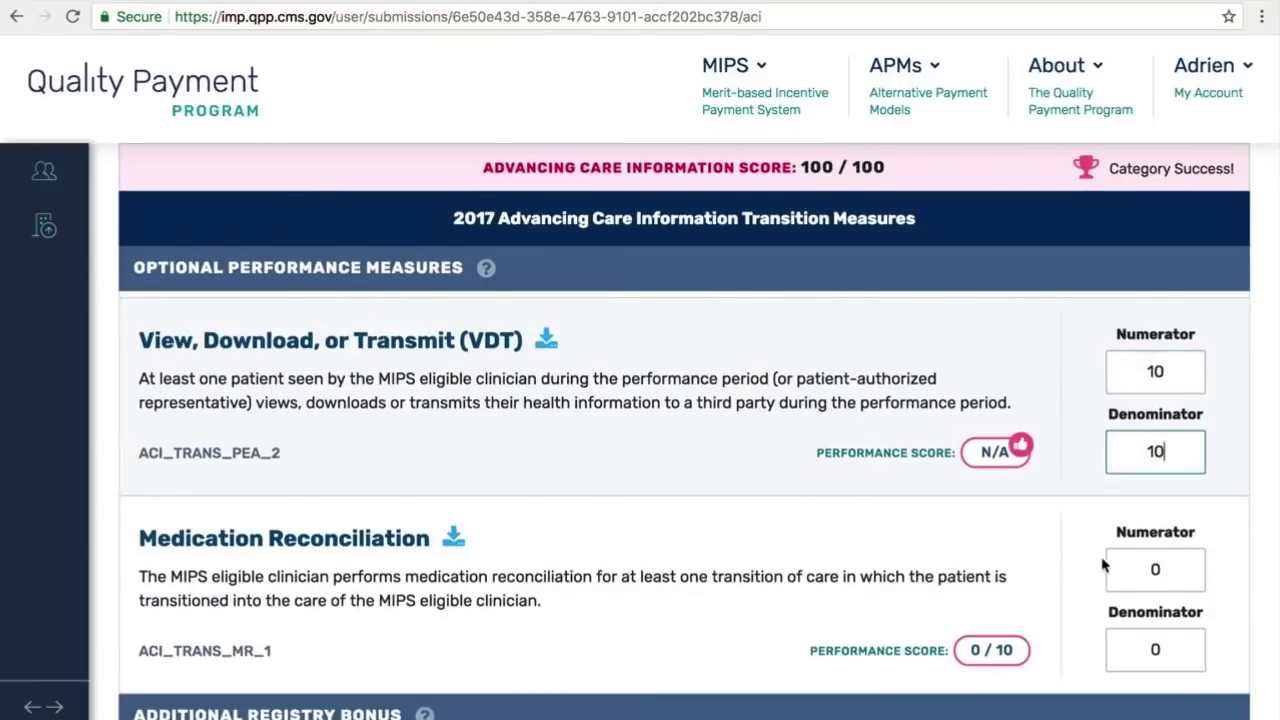
# Step: Enter 0 for both the Medication Reconciliation numerator and denominator
pyautogui.click(1133, 577)
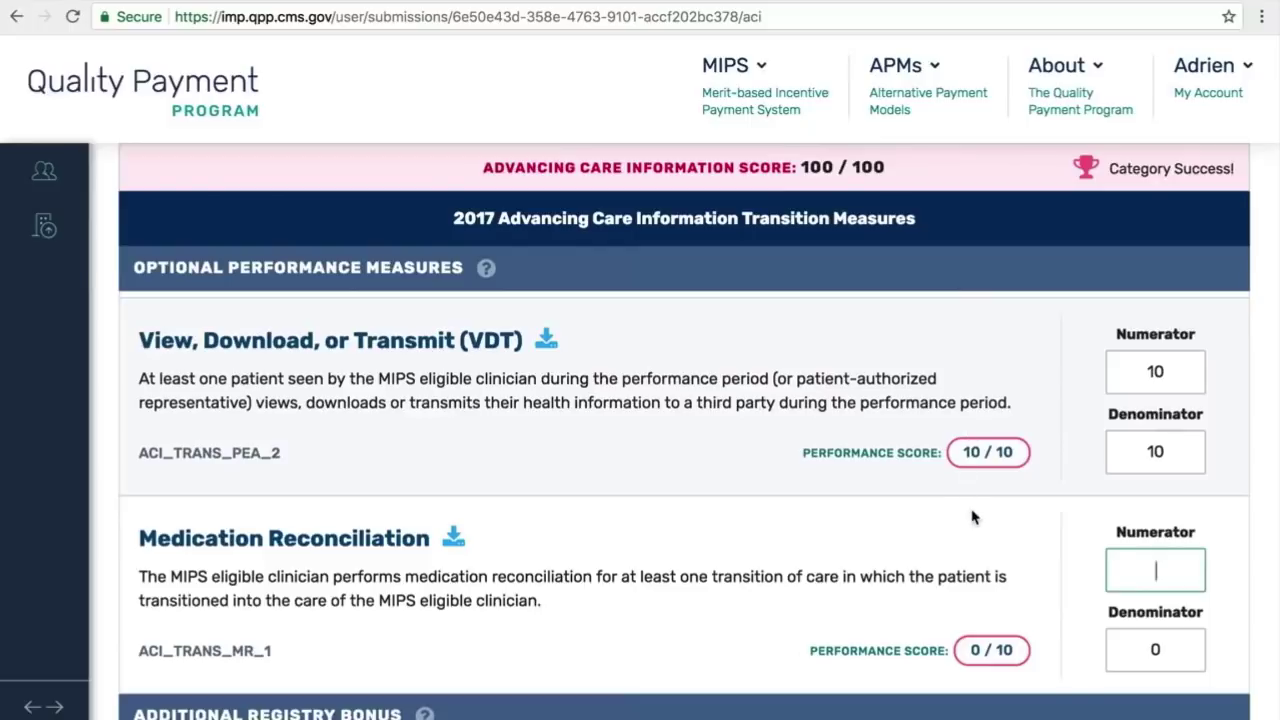
pyautogui.scroll(-1, 973, 517)
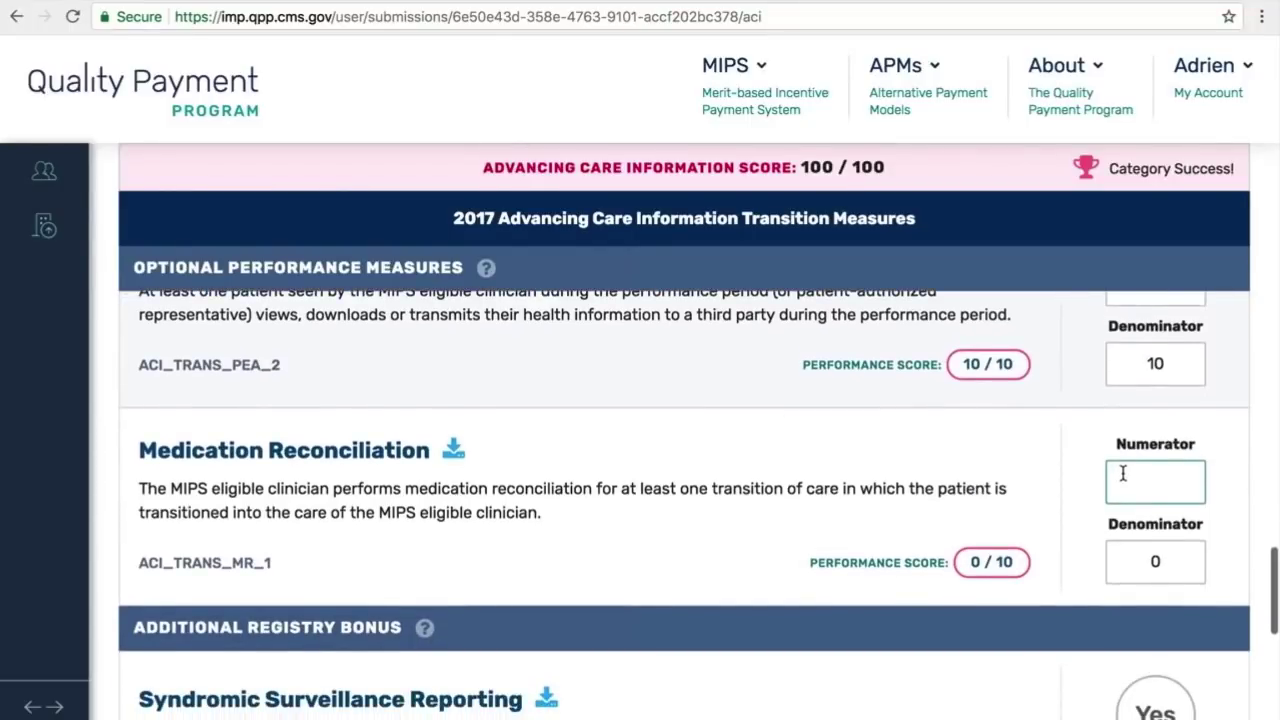
pyautogui.write('0')
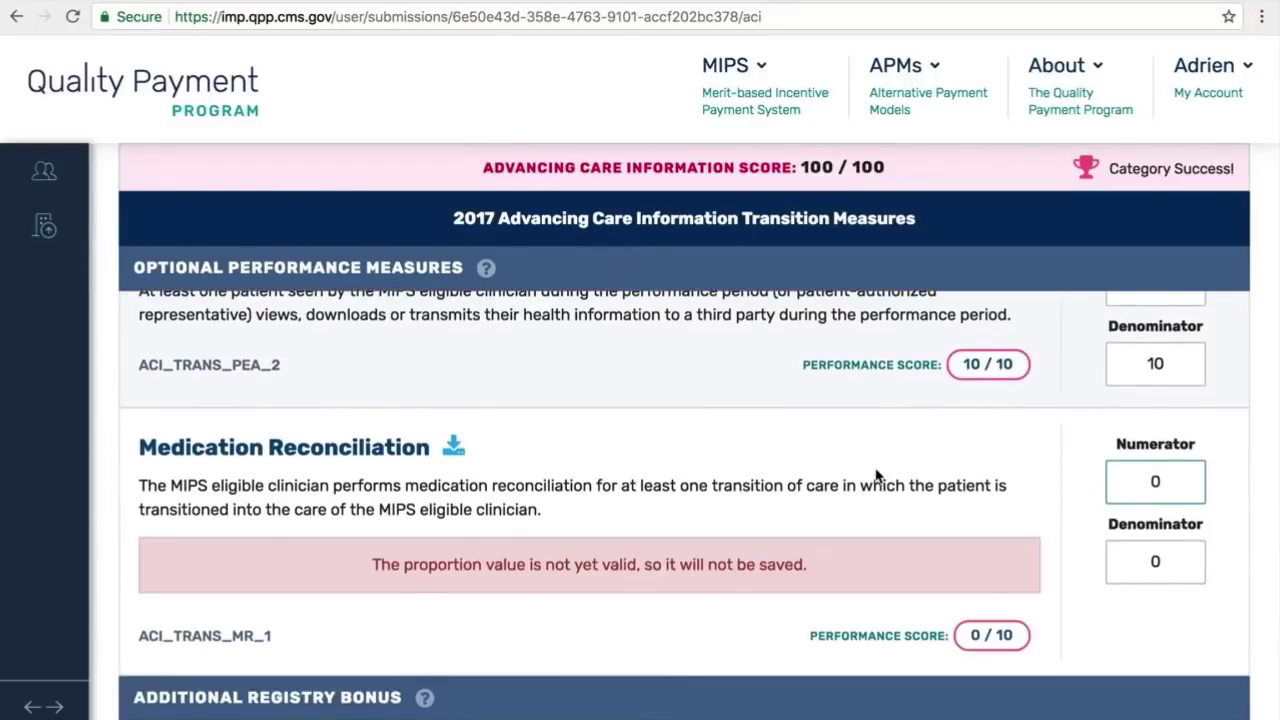
pyautogui.scroll(-1, 876, 474)
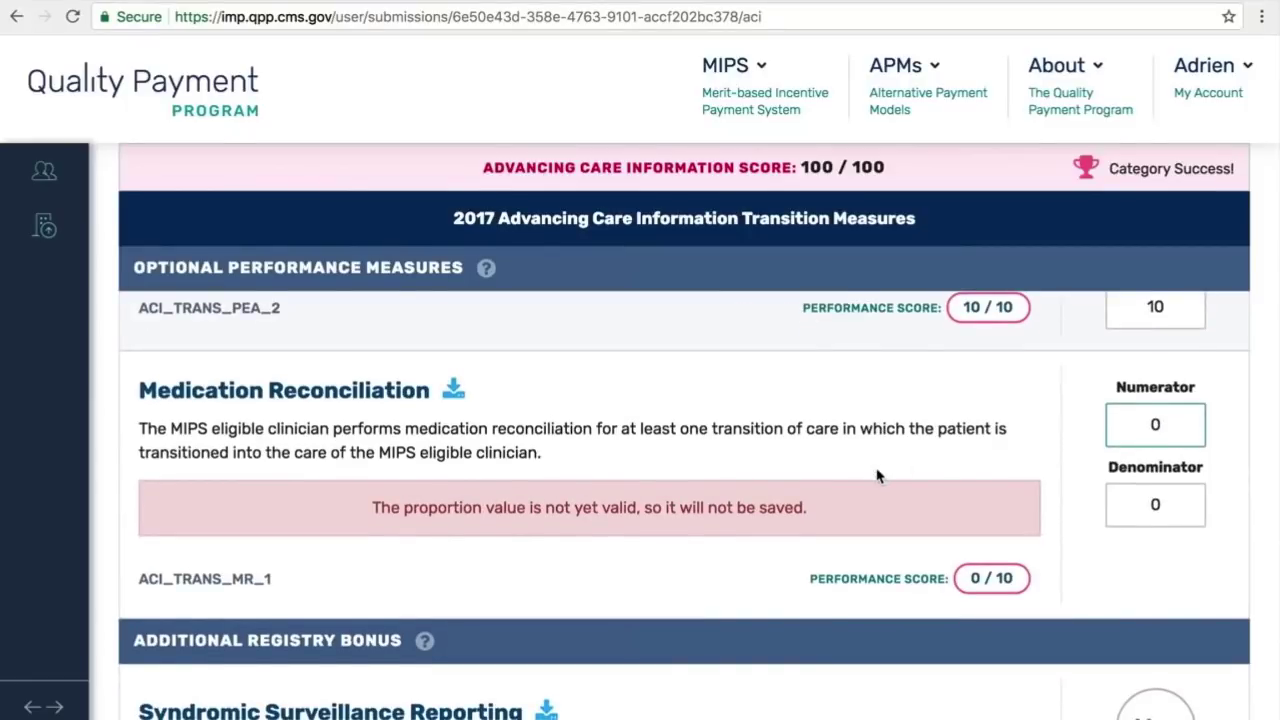
pyautogui.click(1157, 504)
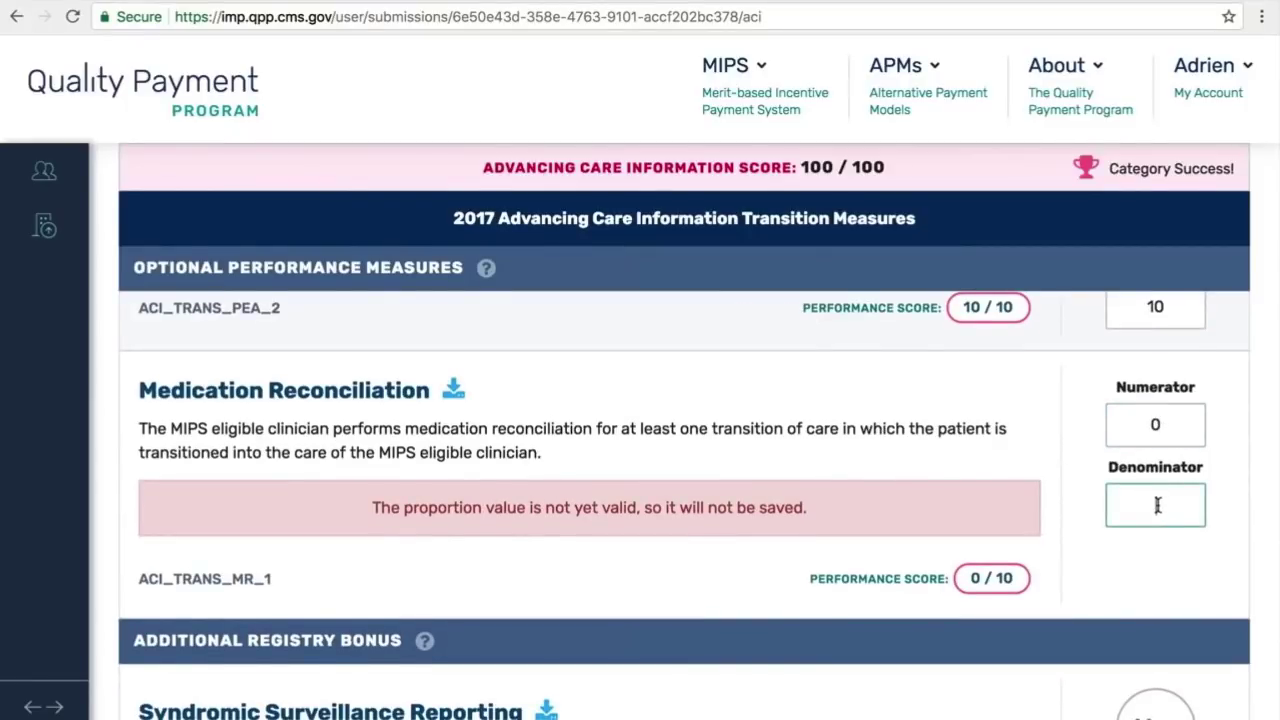
pyautogui.write('0')
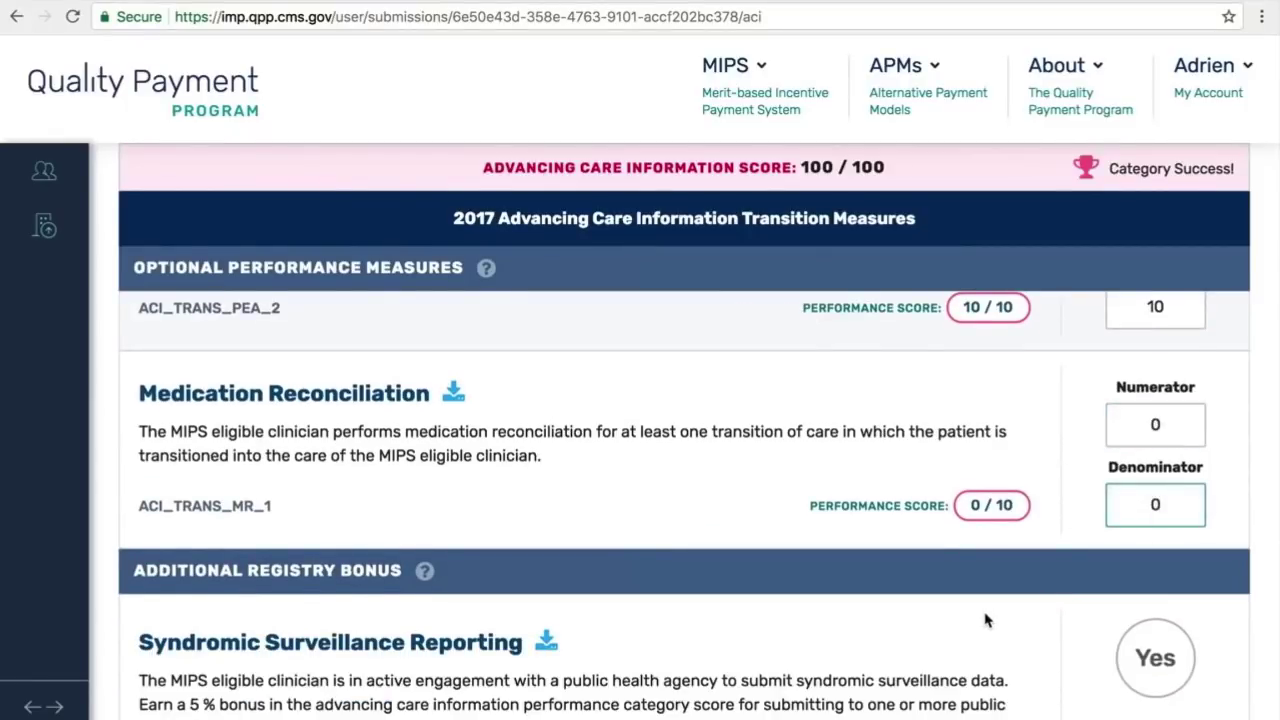
pyautogui.scroll(-2, 985, 621)
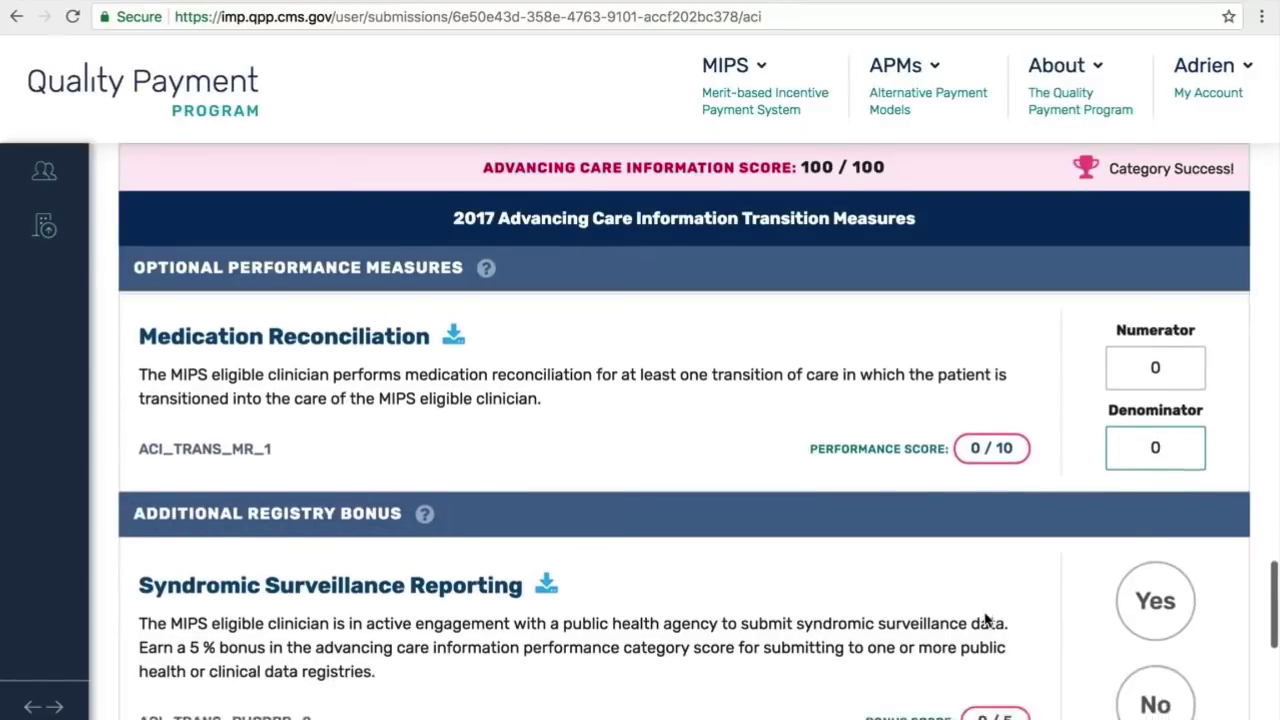
pyautogui.scroll(-3, 985, 621)
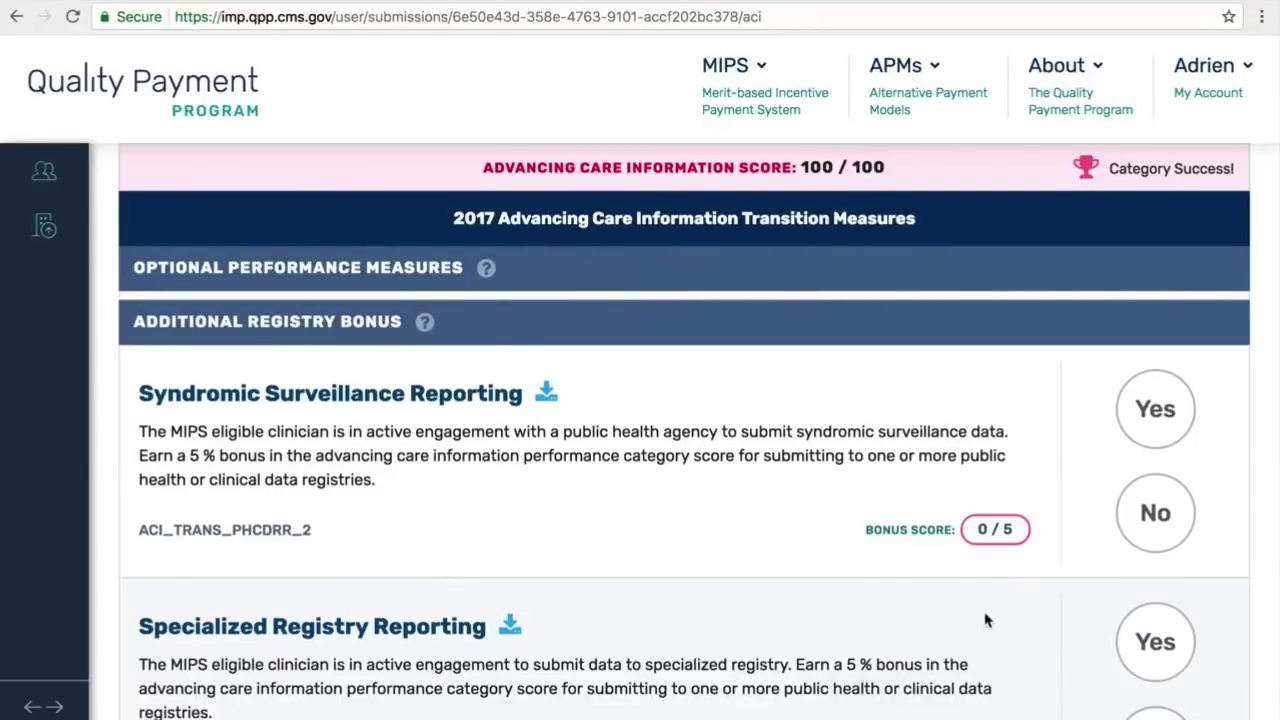
# Step: Answer Yes for the Syndromic Surveillance Reporting and Specialized Registry Reporting bonuses
pyautogui.scroll(-1, 985, 621)
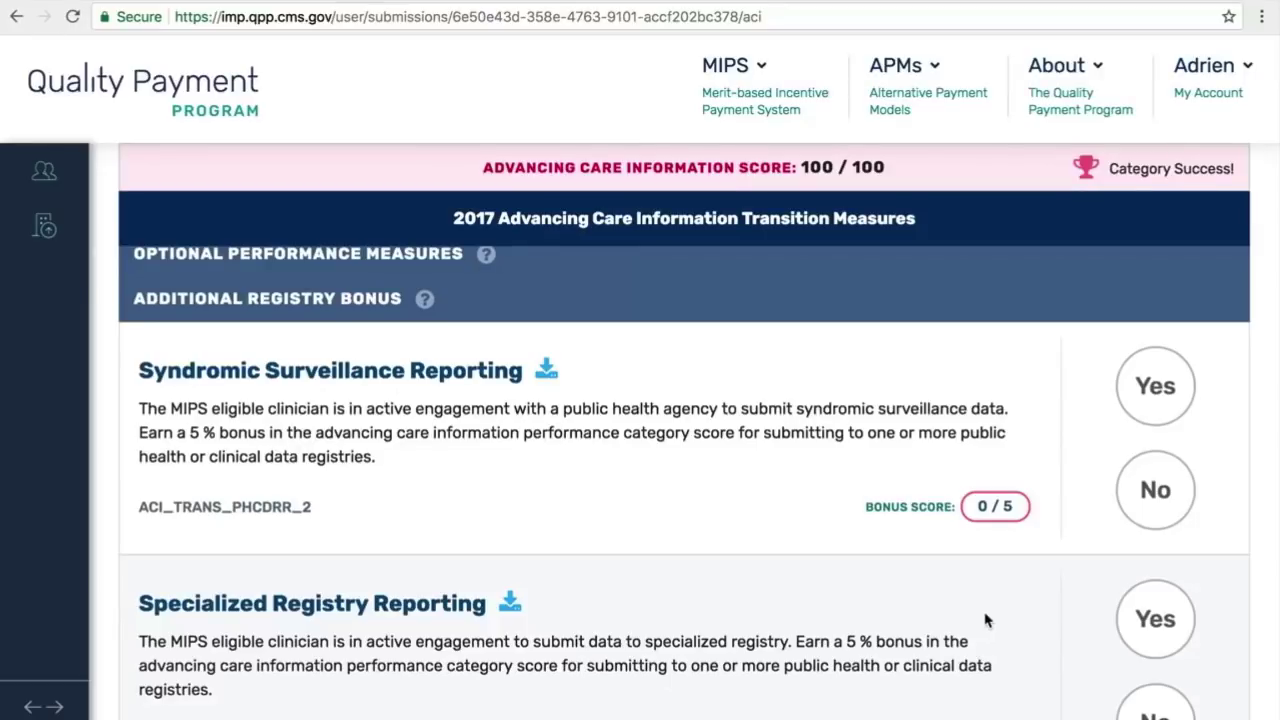
pyautogui.click(1150, 386)
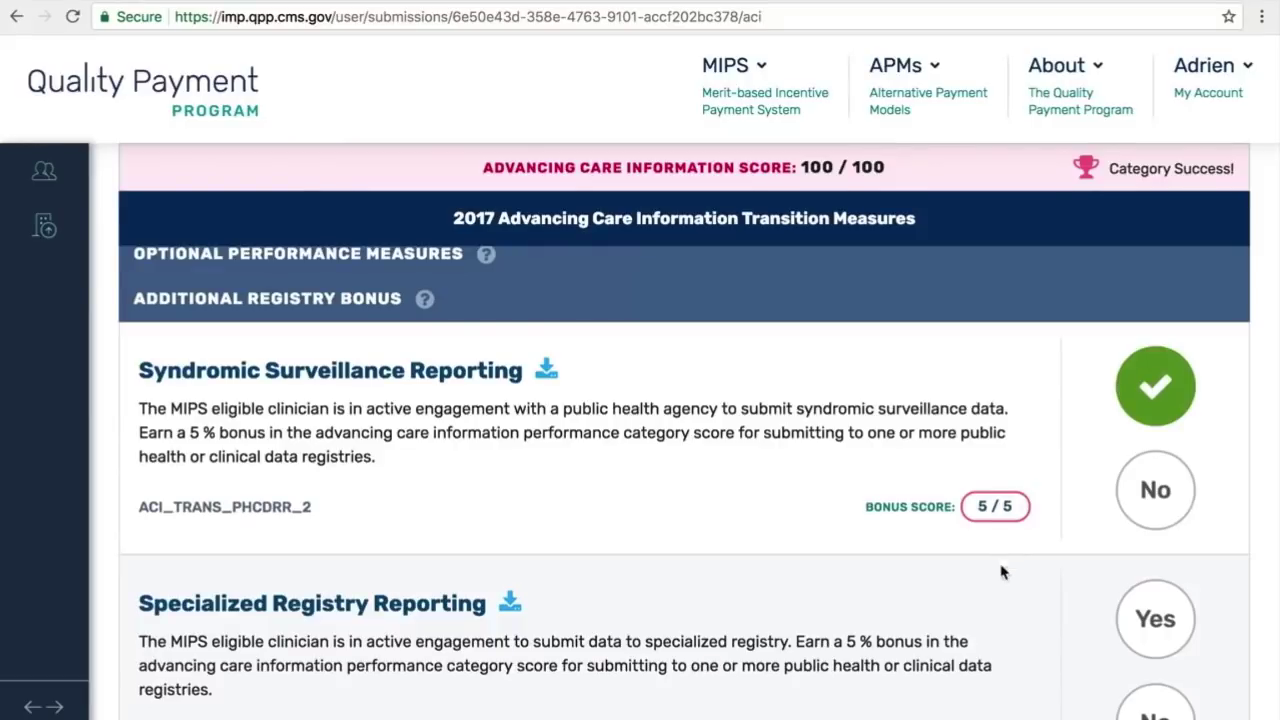
pyautogui.click(1160, 632)
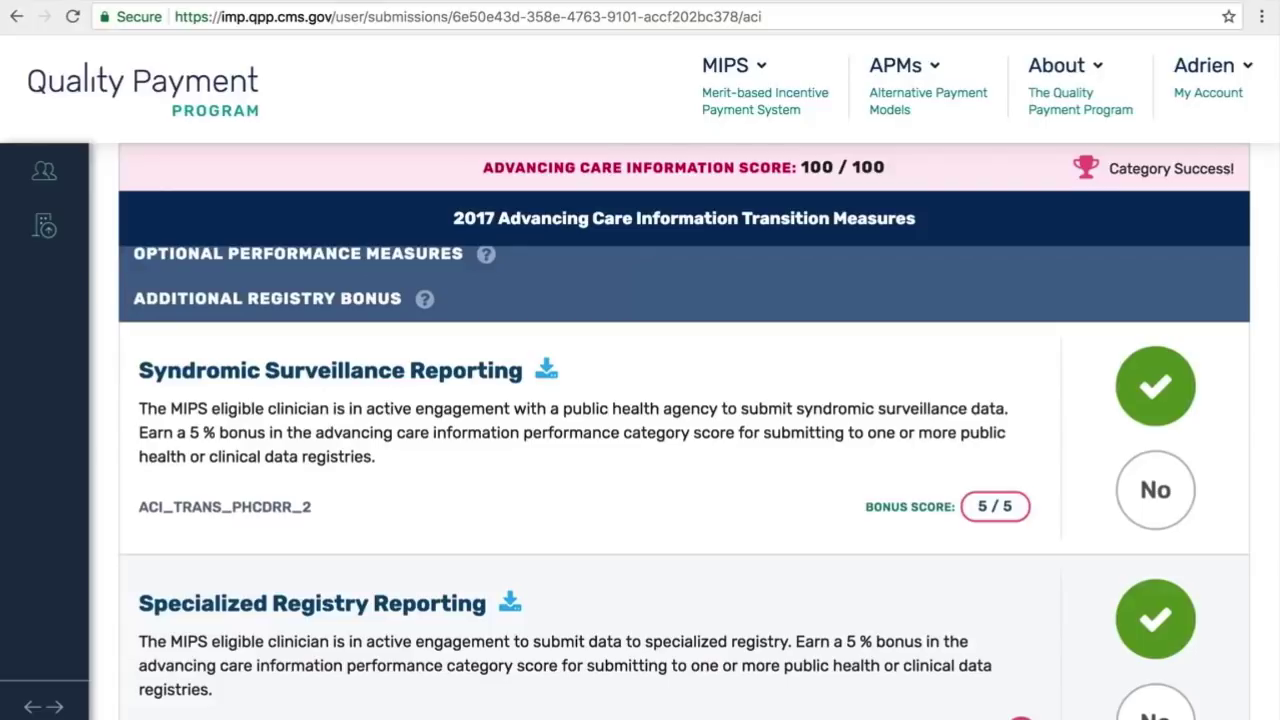
pyautogui.scroll(-3, 943, 662)
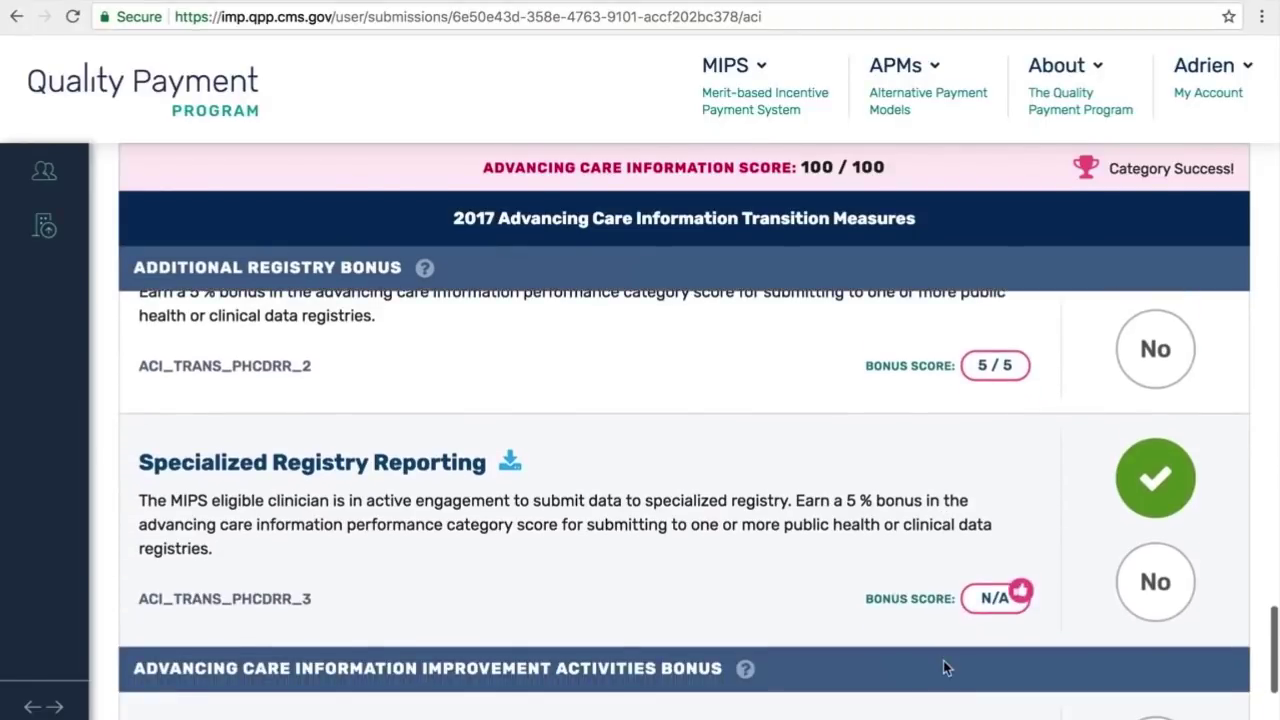
pyautogui.scroll(-5, 943, 661)
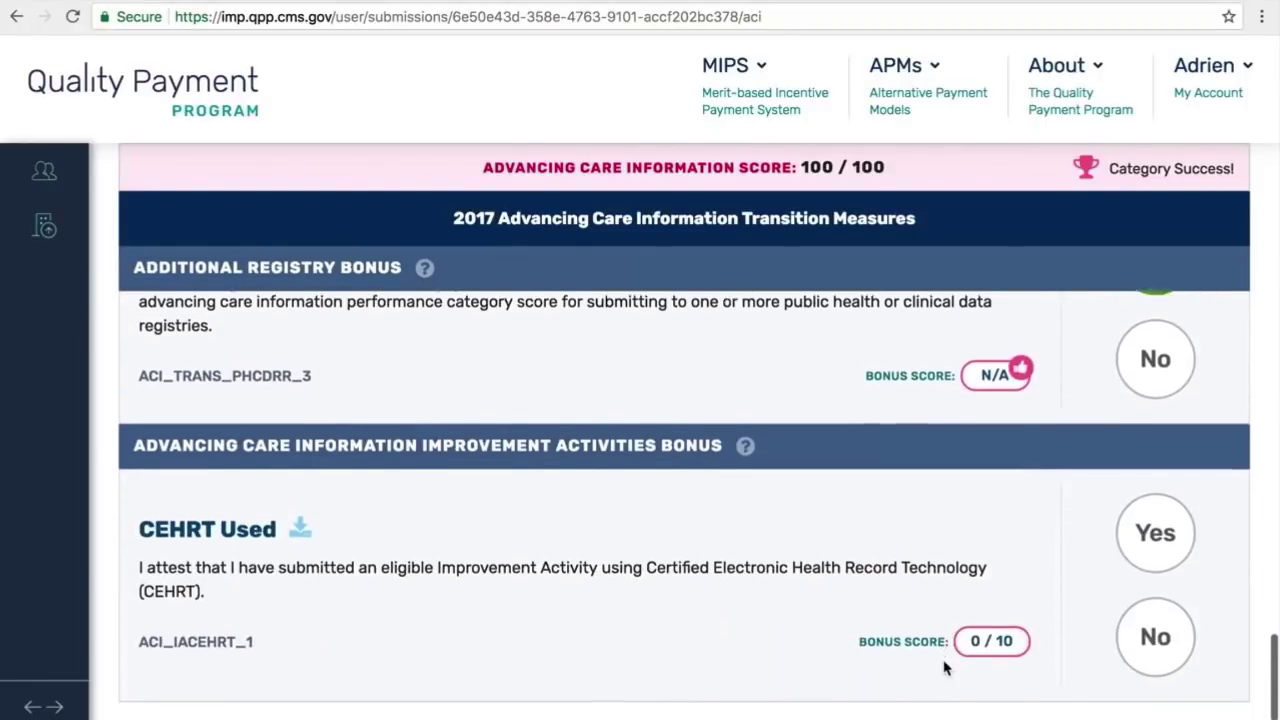
# Step: Attest Yes under CEHRT Used to earn the 10/10 Improvement Activities bonus
pyautogui.scroll(-2, 943, 668)
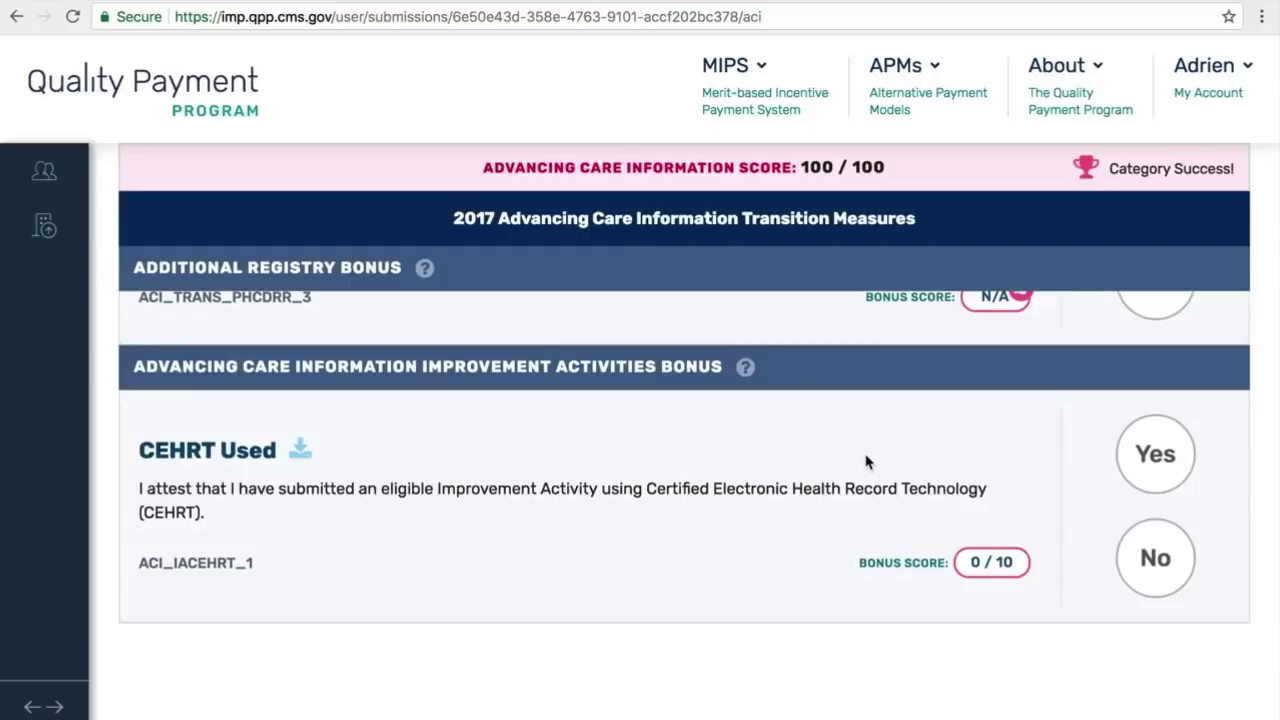
pyautogui.click(1160, 466)
pyautogui.click(1162, 471)
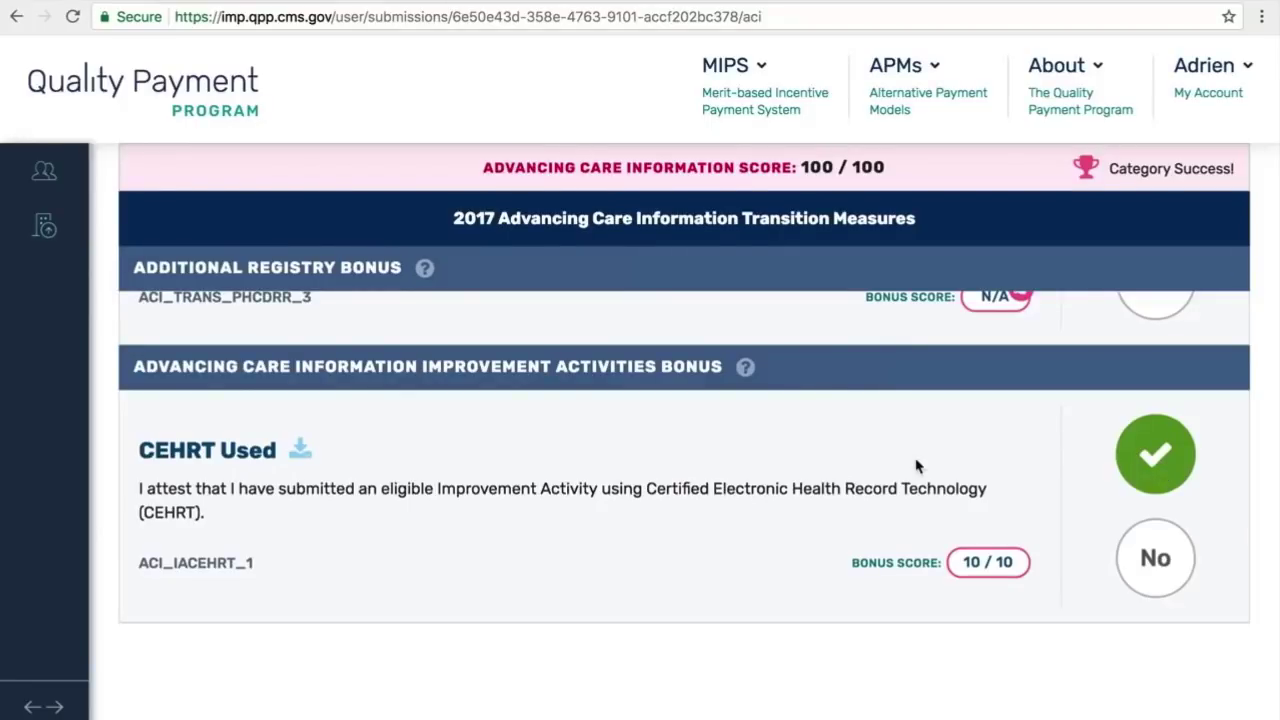
pyautogui.scroll(15, 830, 413)
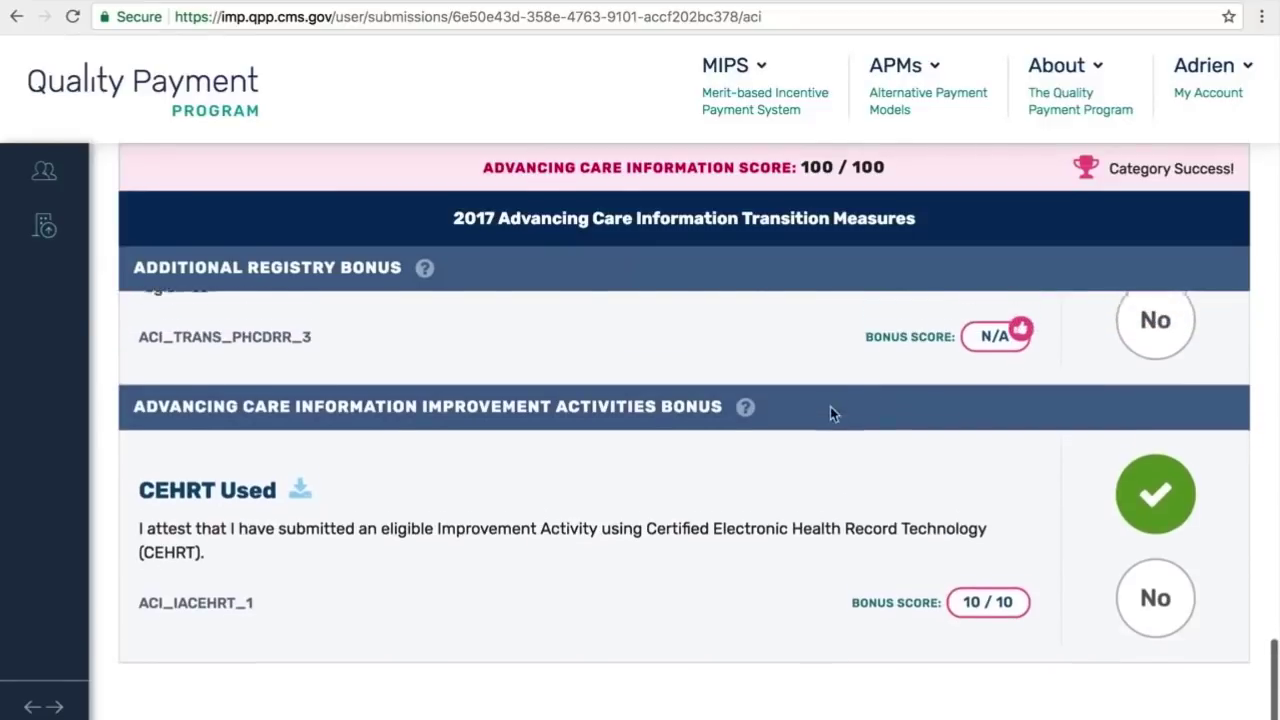
pyautogui.scroll(15, 830, 413)
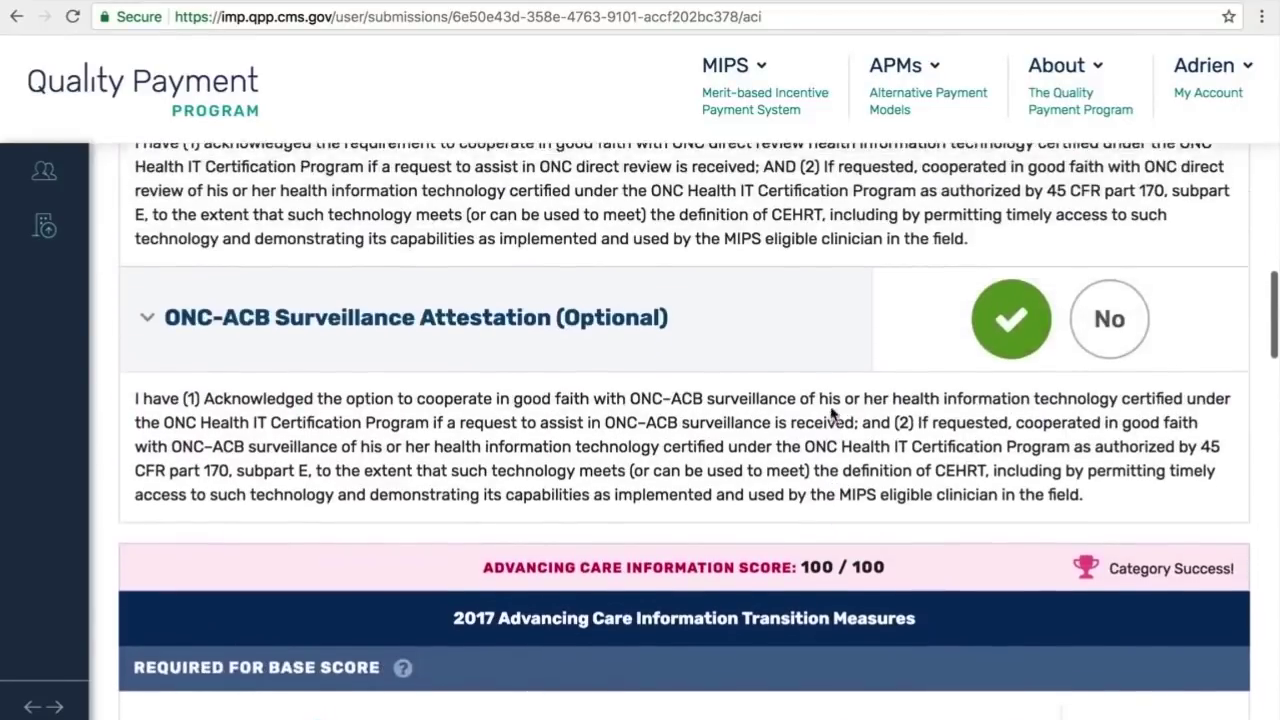
# Step: Switch to the EHR view and look through its read-only attestations and measures
pyautogui.scroll(8, 830, 413)
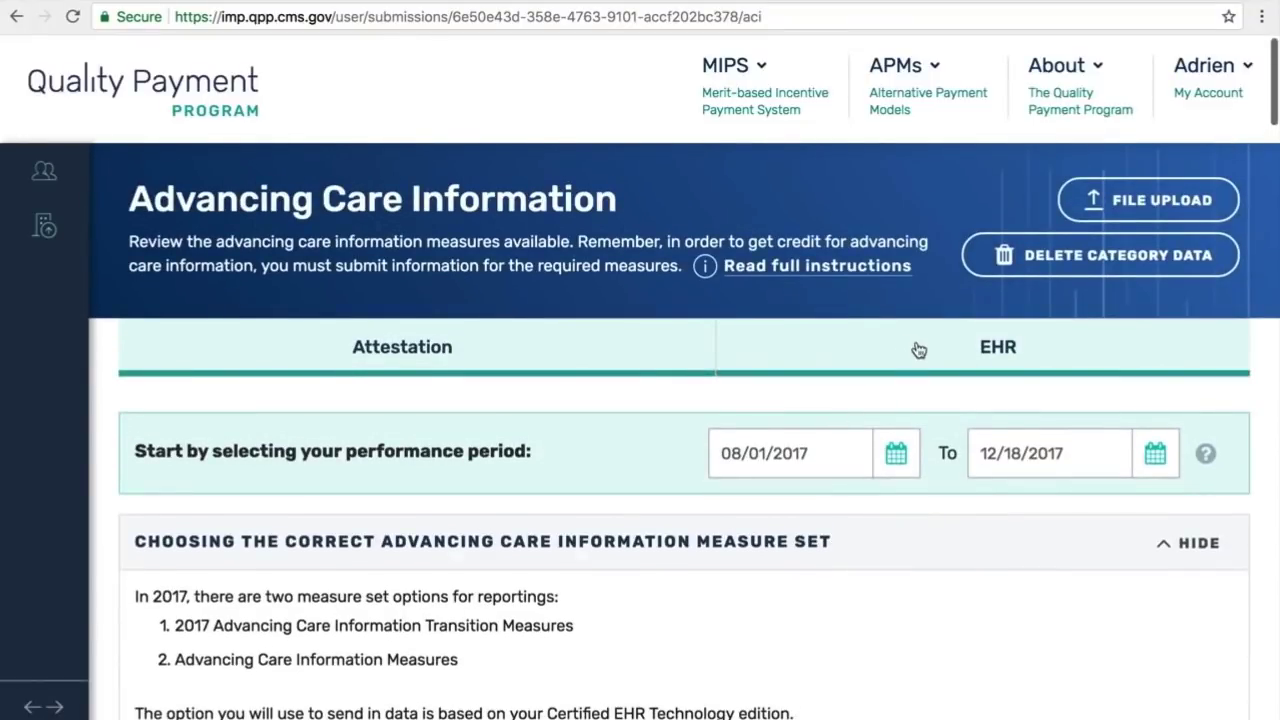
pyautogui.click(918, 349)
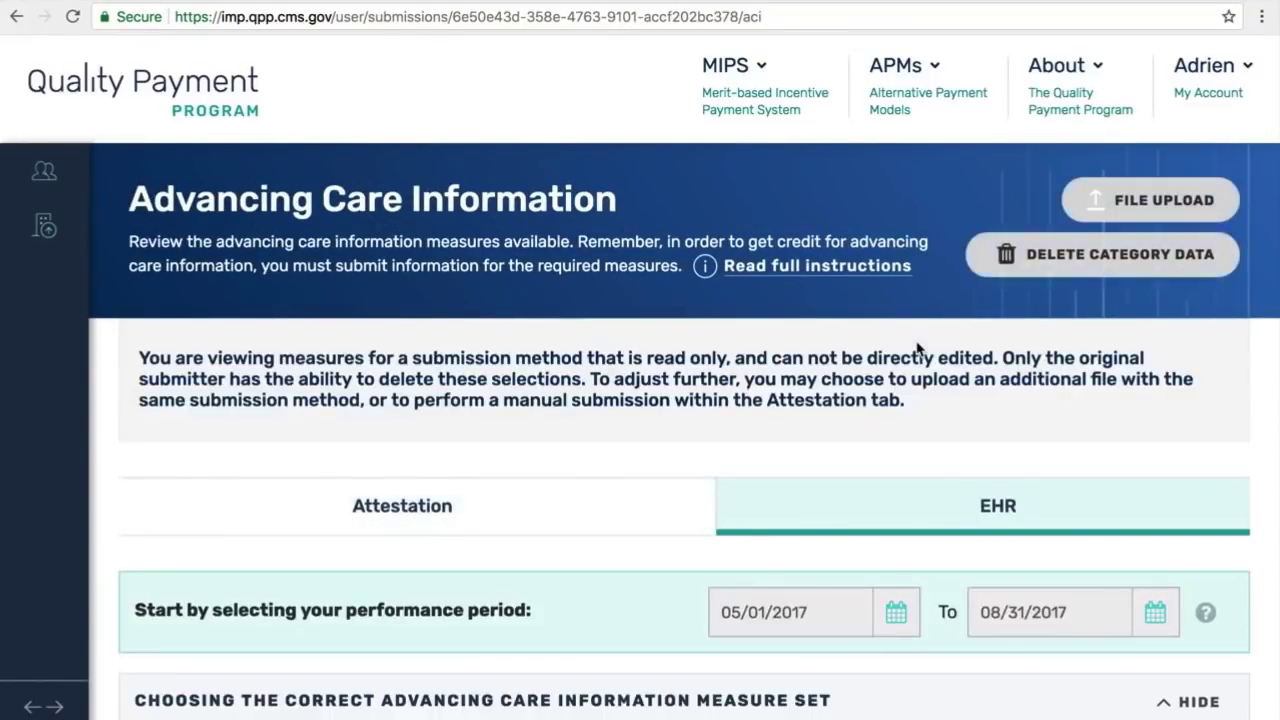
pyautogui.scroll(-4, 886, 397)
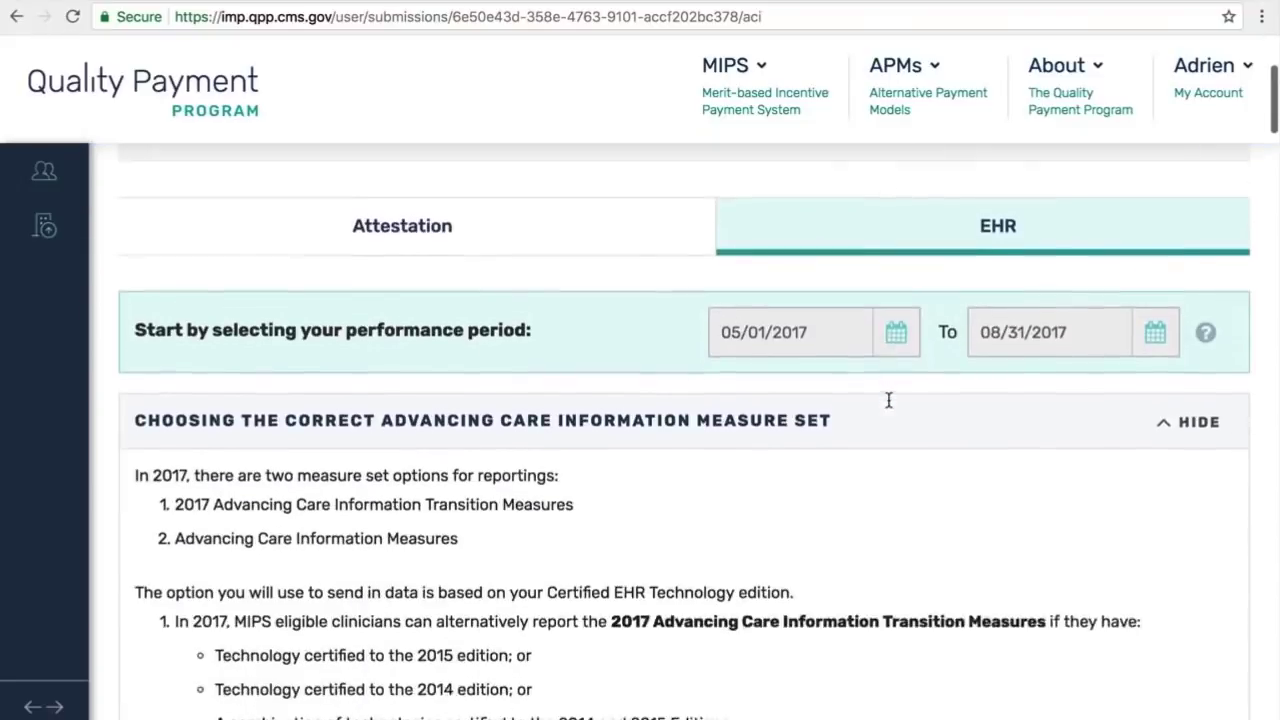
pyautogui.scroll(-10, 888, 395)
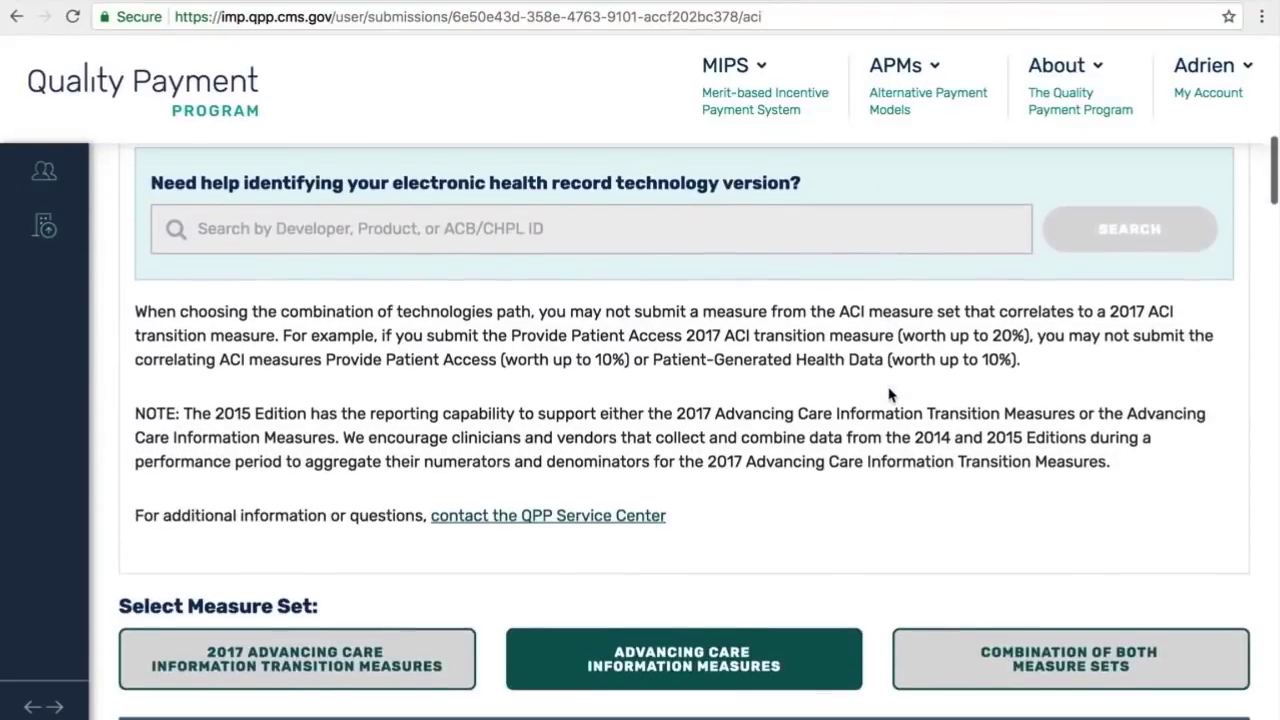
pyautogui.scroll(-5, 888, 395)
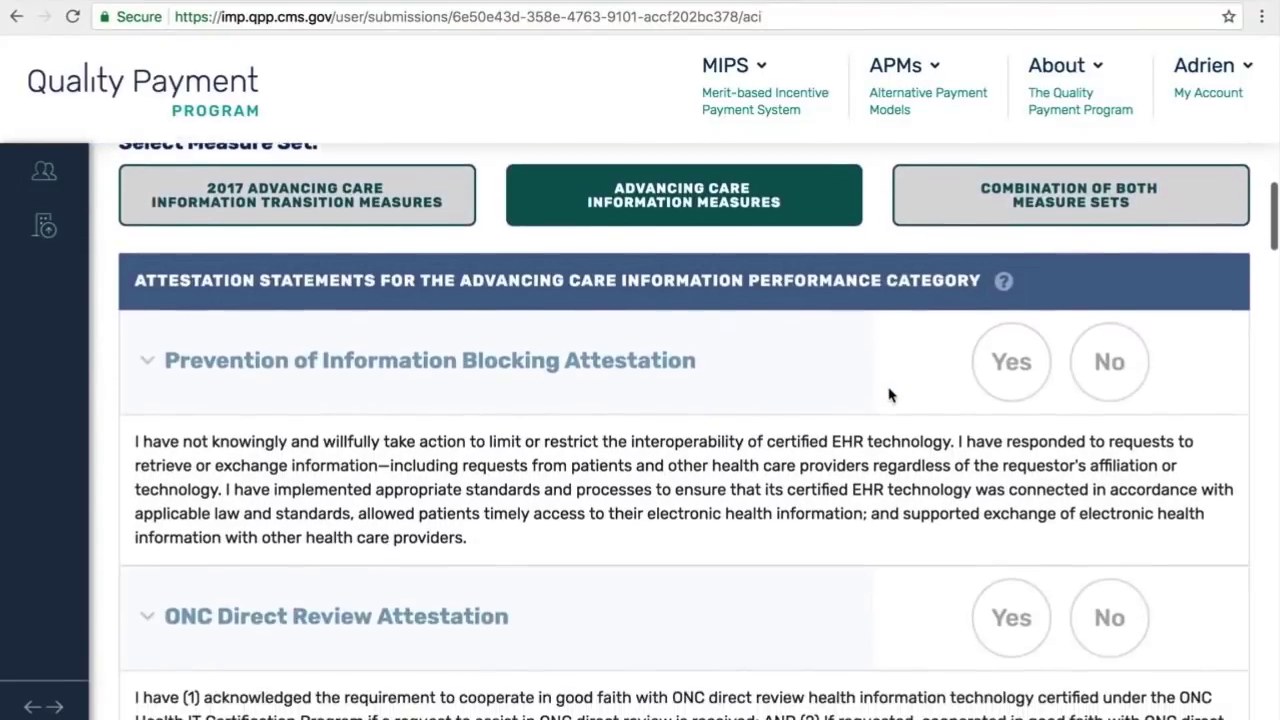
pyautogui.scroll(-2, 888, 395)
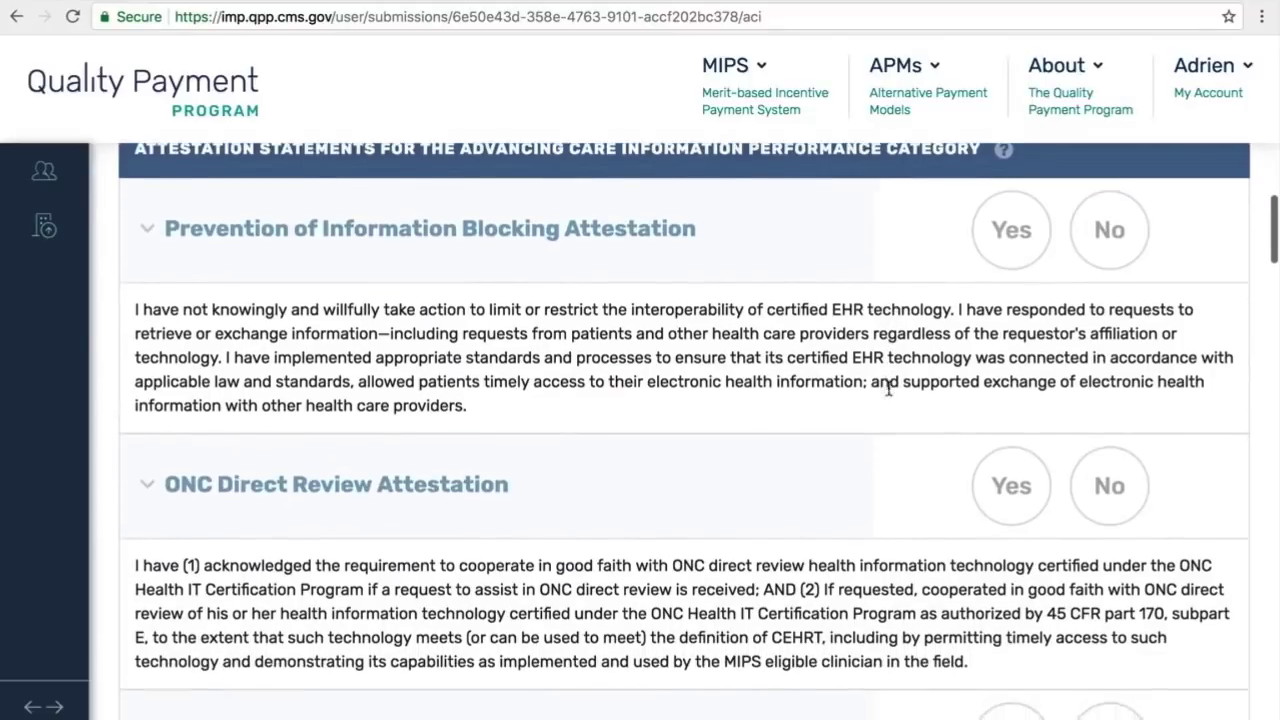
pyautogui.scroll(1, 888, 395)
pyautogui.scroll(-4, 888, 395)
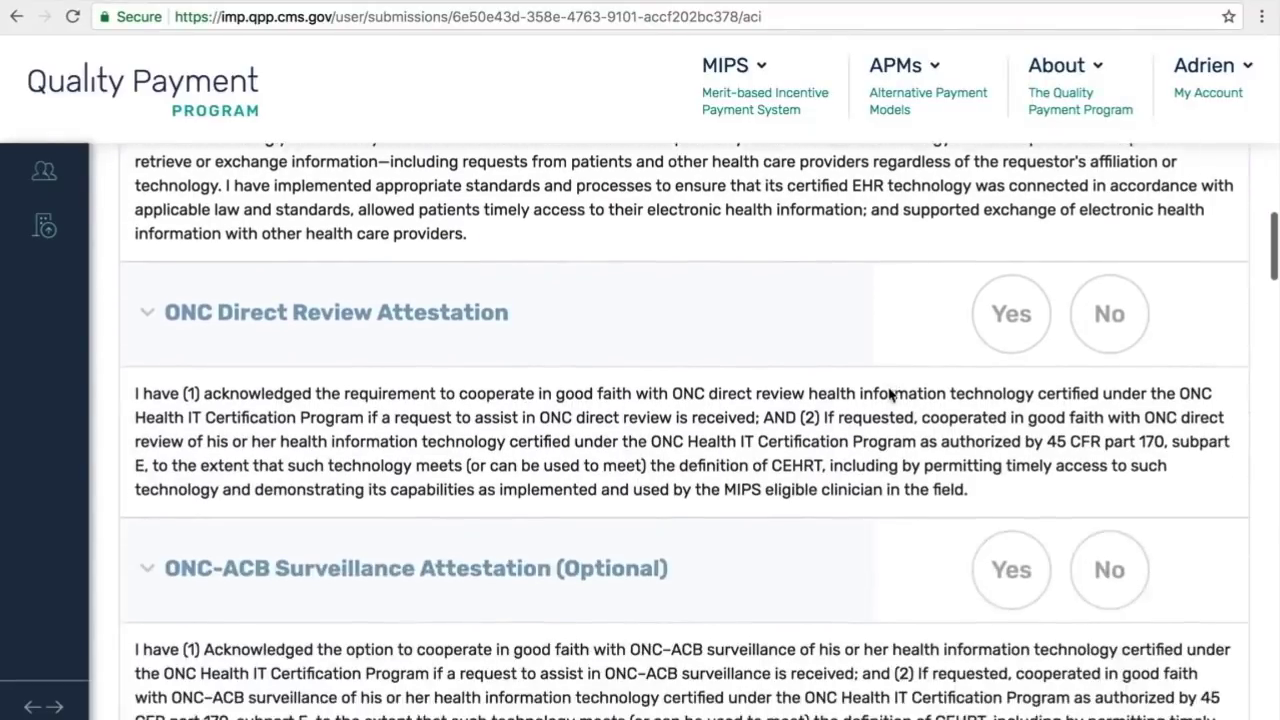
pyautogui.scroll(-1, 888, 395)
pyautogui.scroll(3, 888, 389)
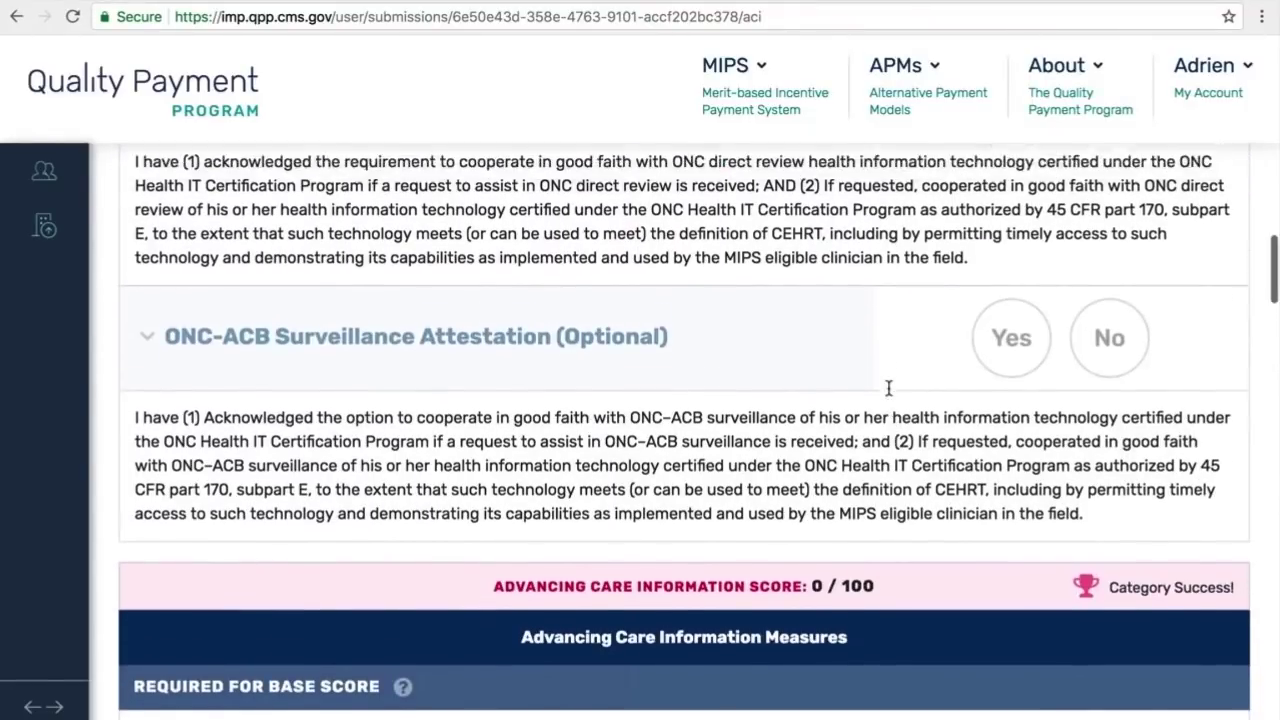
pyautogui.scroll(2, 888, 389)
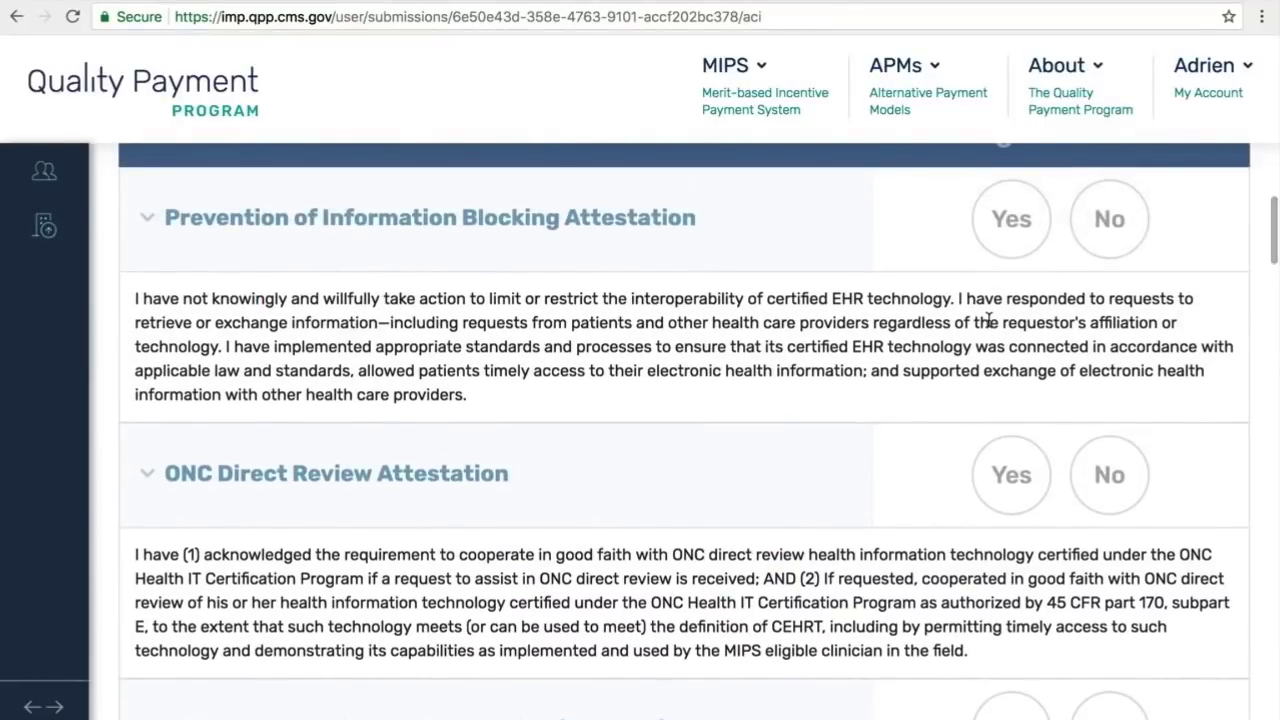
pyautogui.scroll(-2, 988, 320)
pyautogui.scroll(-5, 988, 320)
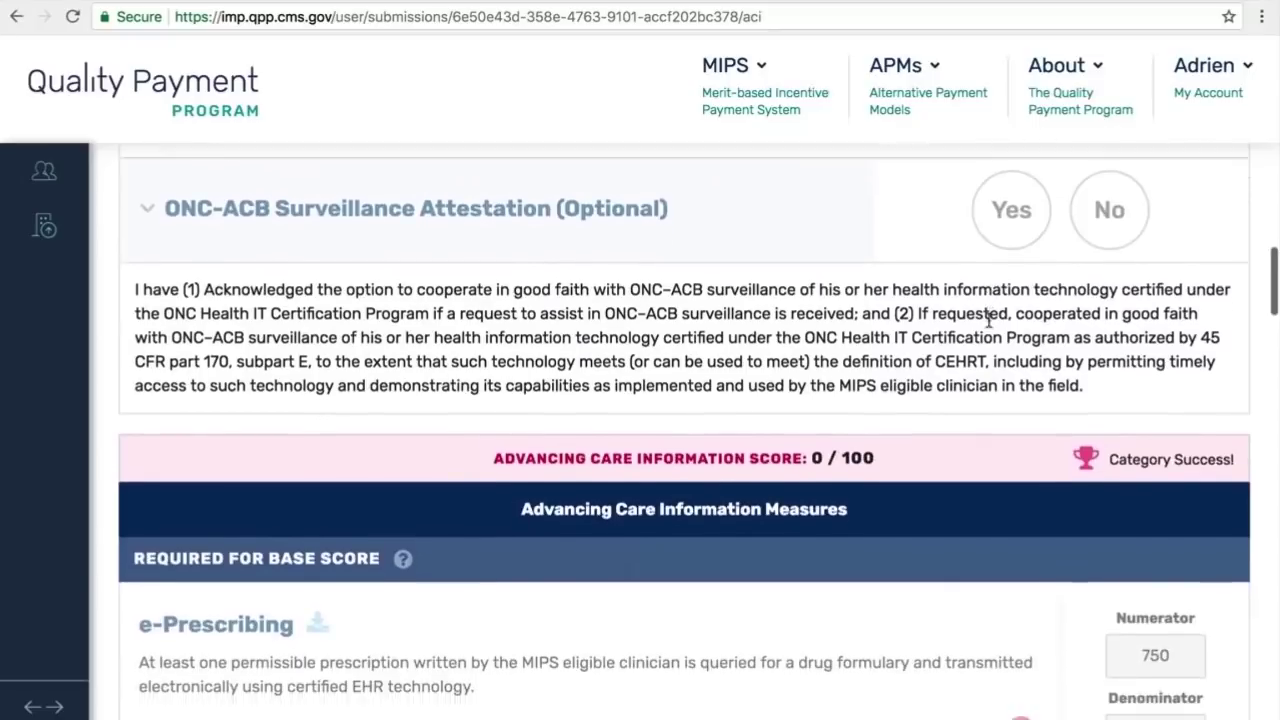
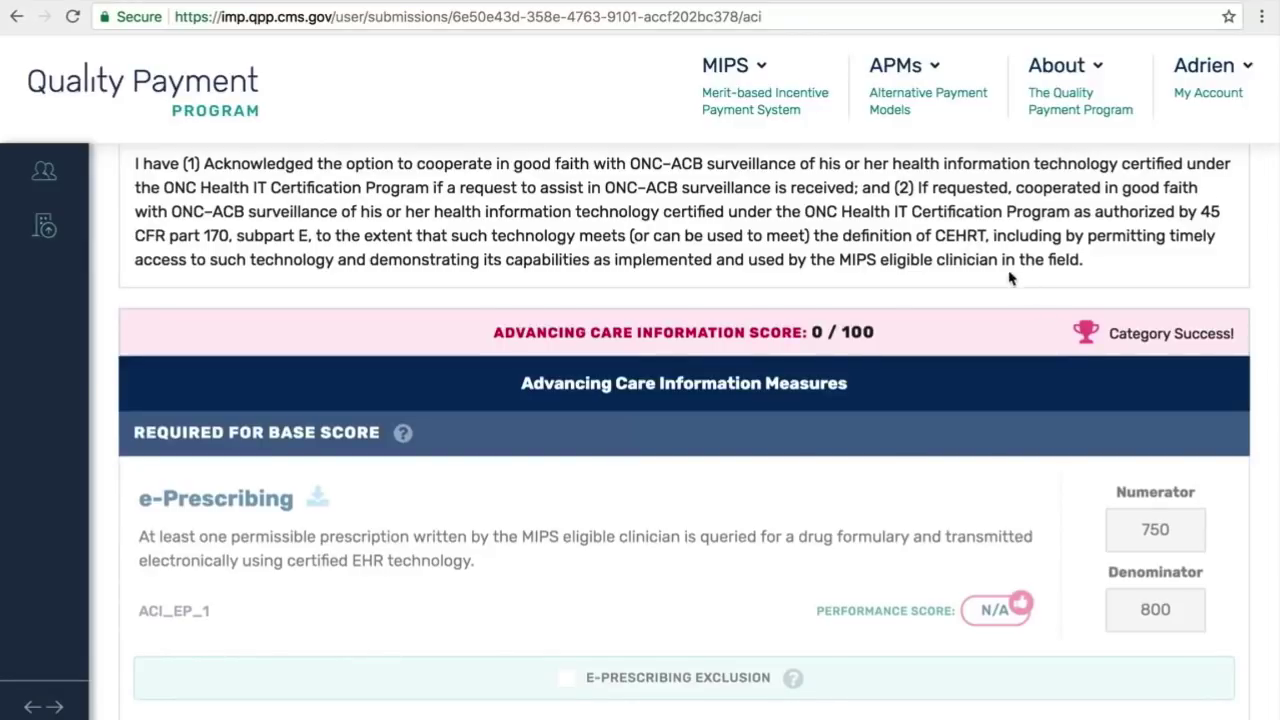
# Step: Return to the top of the Advancing Care Information page and expand the account navigation sidebar
pyautogui.scroll(5, 996, 290)
pyautogui.scroll(10, 995, 290)
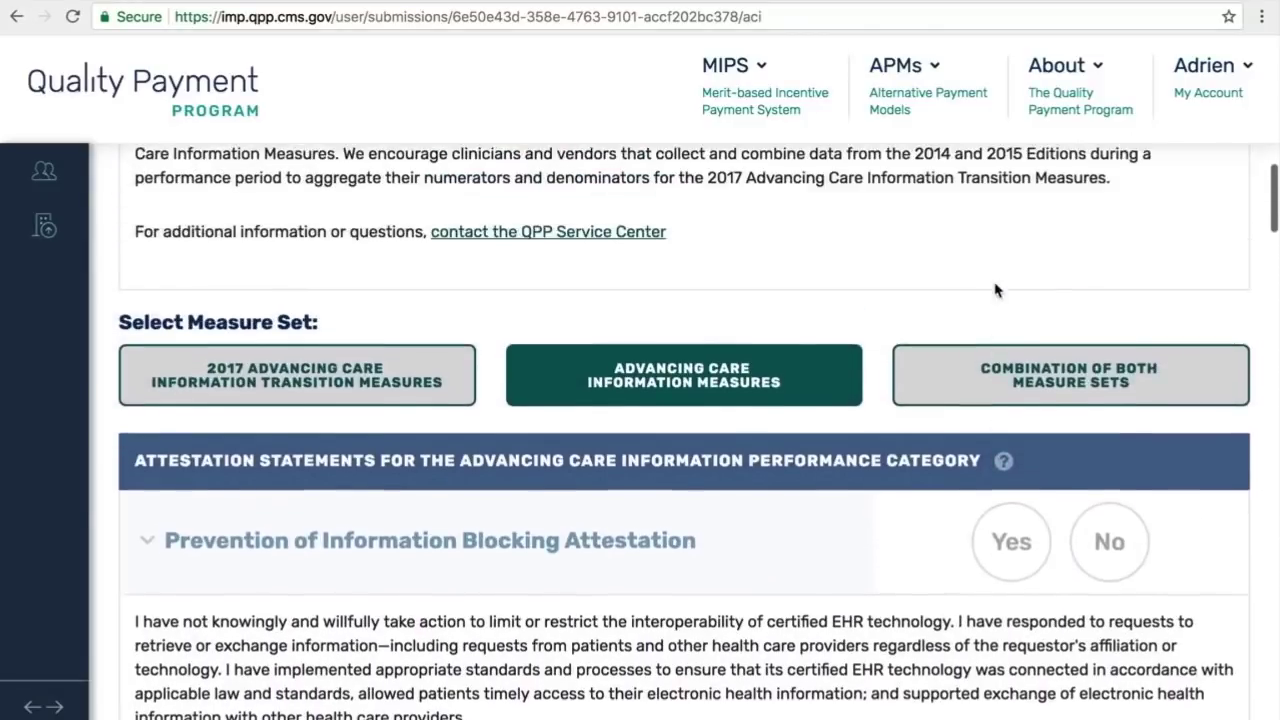
pyautogui.scroll(5, 995, 290)
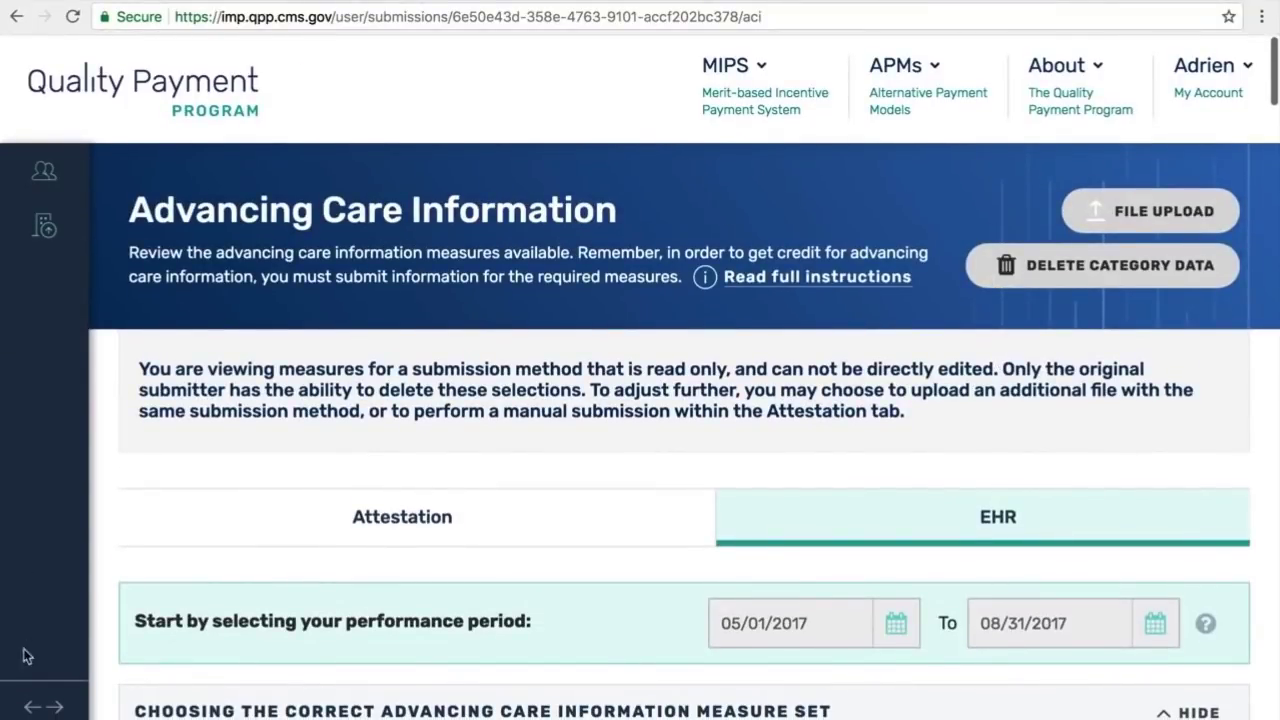
pyautogui.click(42, 707)
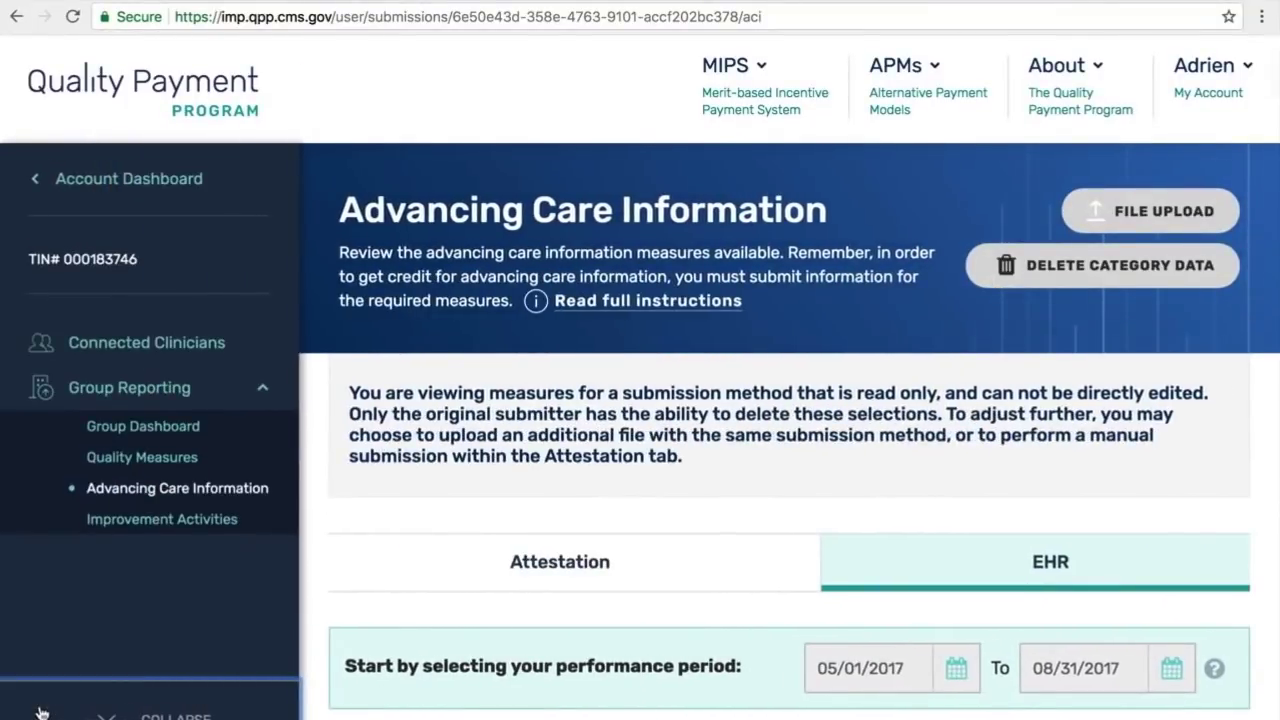
# Step: Go to the Improvement Activities page and read through its full instructions before closing them
pyautogui.click(174, 524)
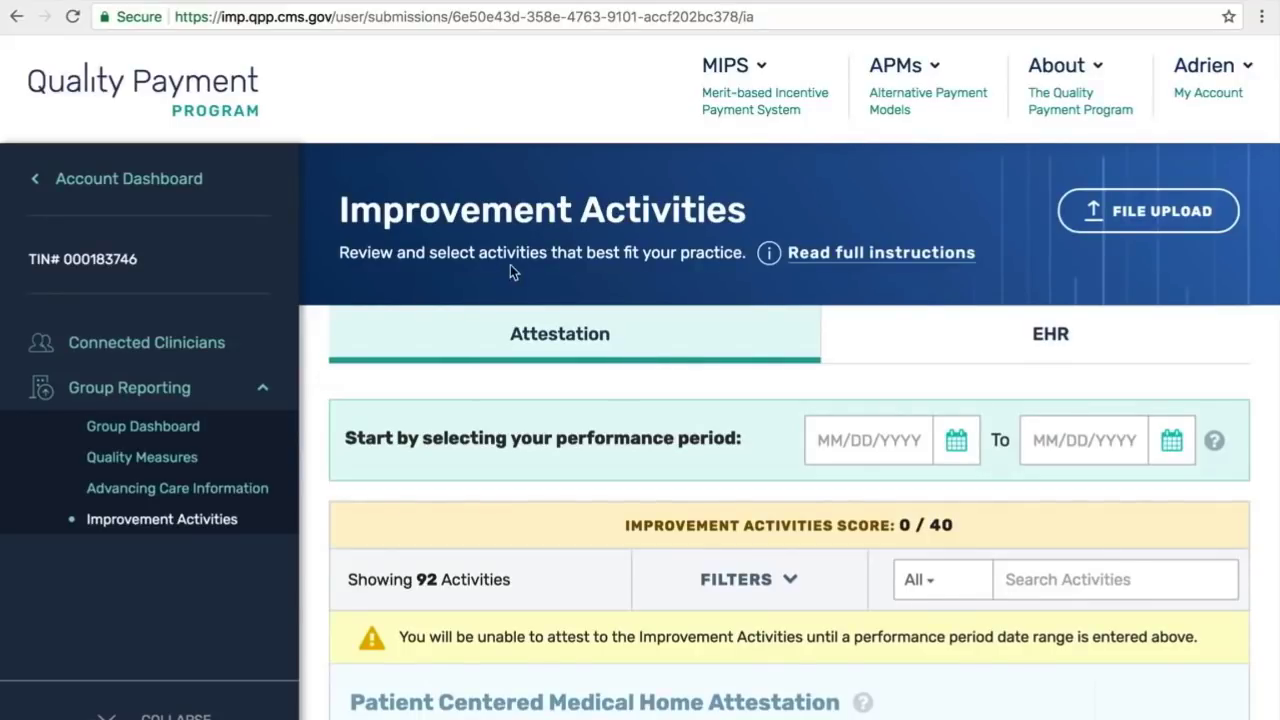
pyautogui.click(863, 253)
pyautogui.scroll(-10, 866, 302)
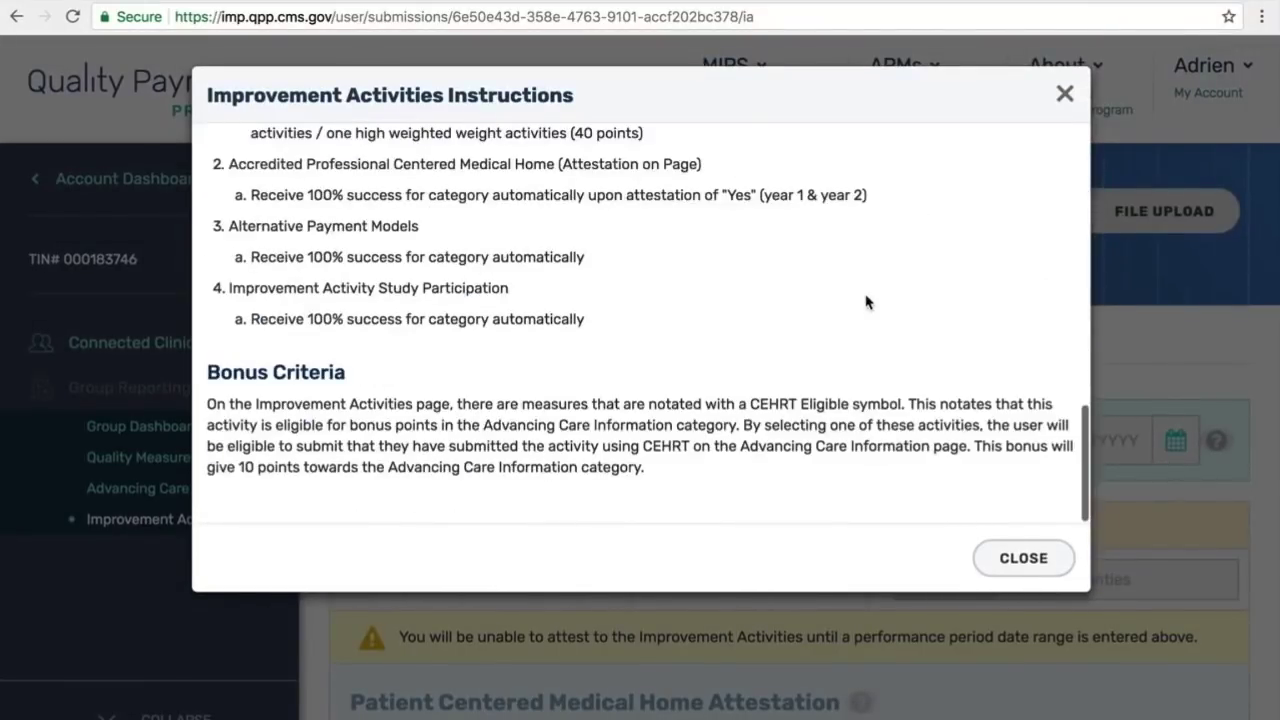
pyautogui.click(1041, 568)
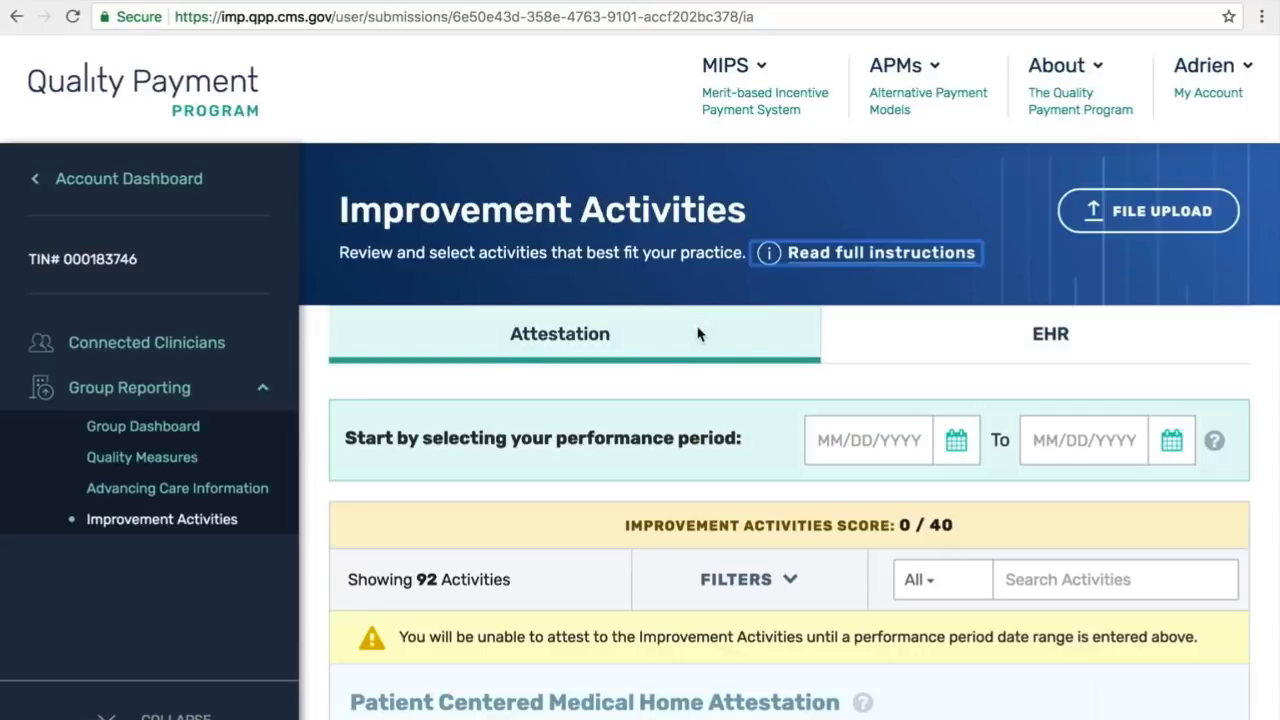
# Step: Set the performance period to 12/01/2017 through 12/02/2017 and collapse the navigation sidebar
pyautogui.scroll(-1, 698, 333)
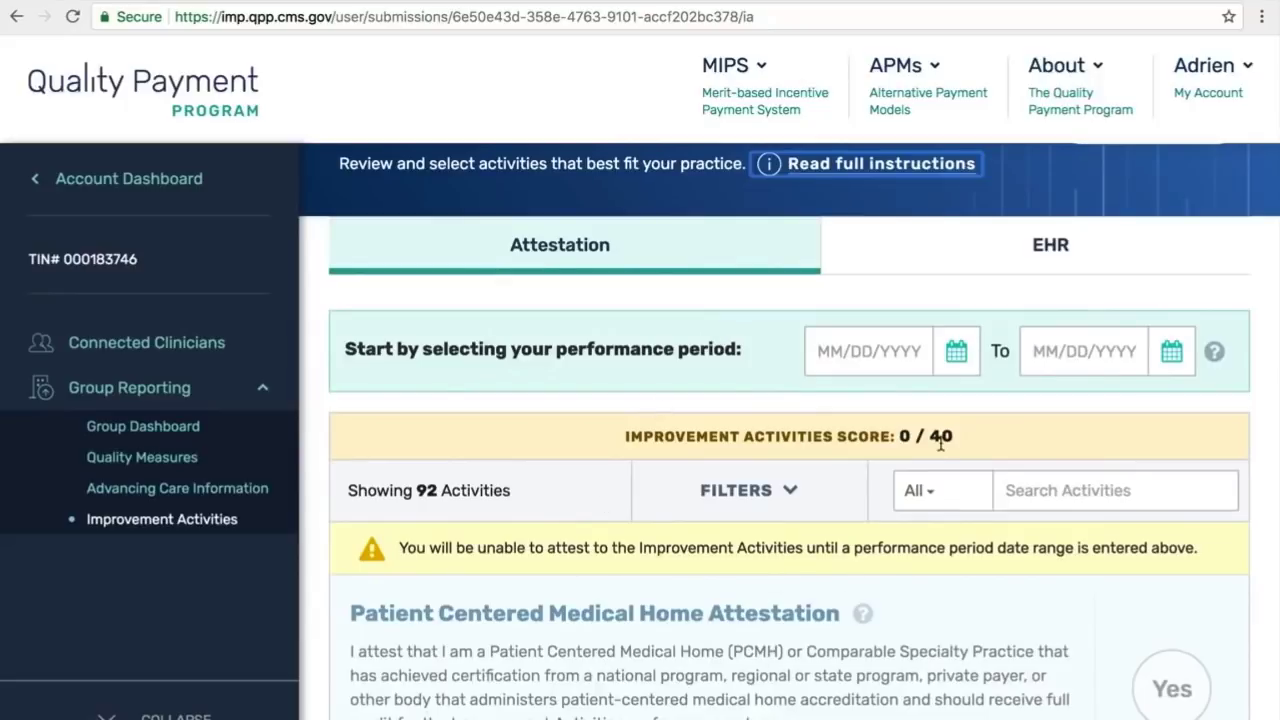
pyautogui.click(957, 358)
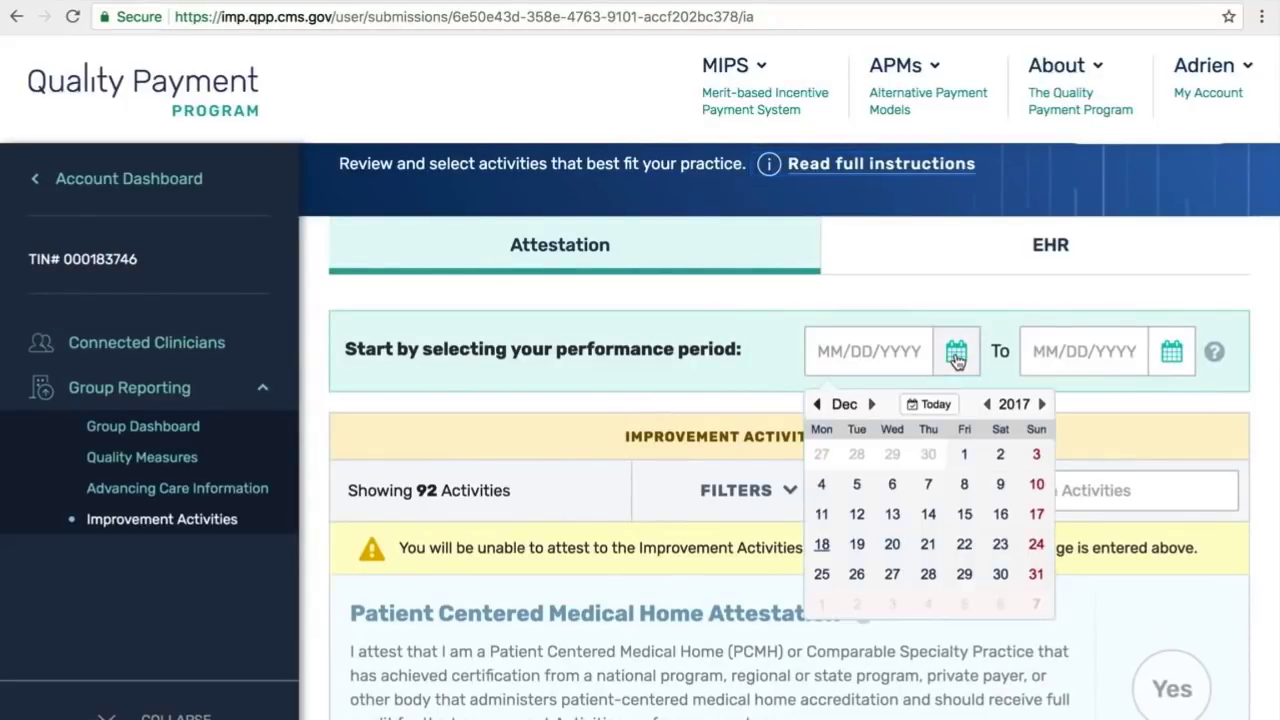
pyautogui.click(964, 454)
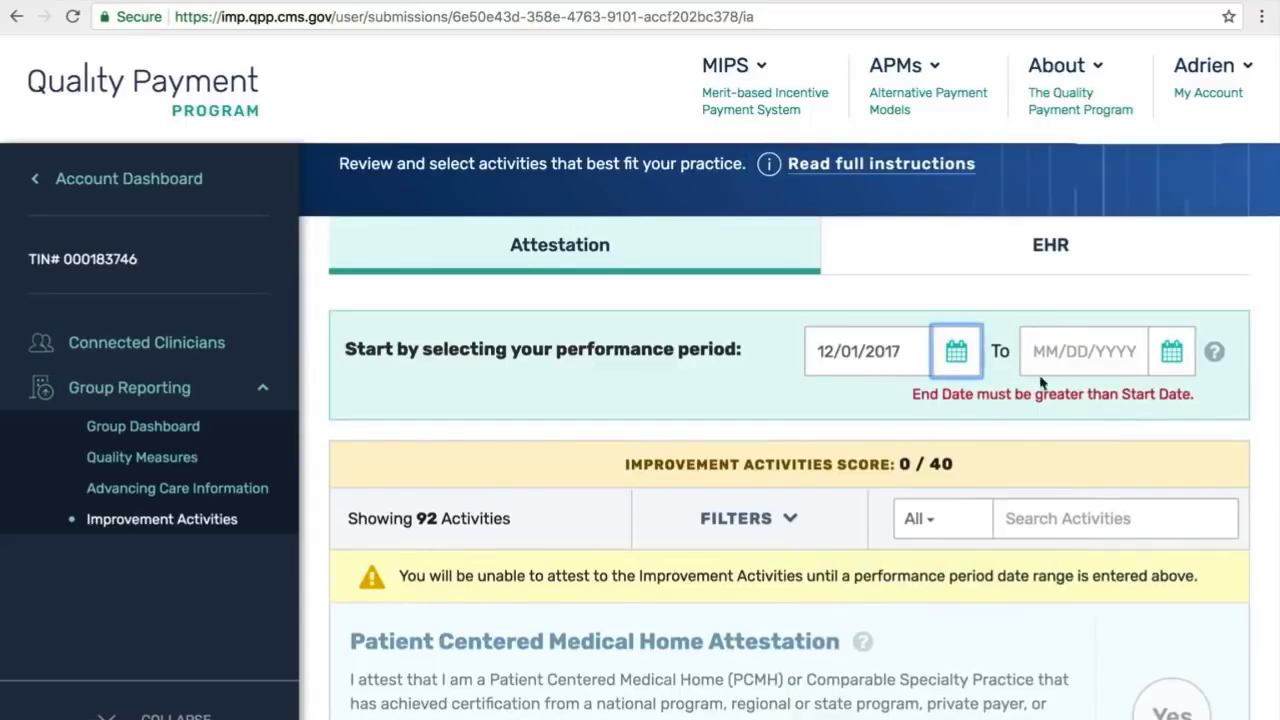
pyautogui.click(1170, 350)
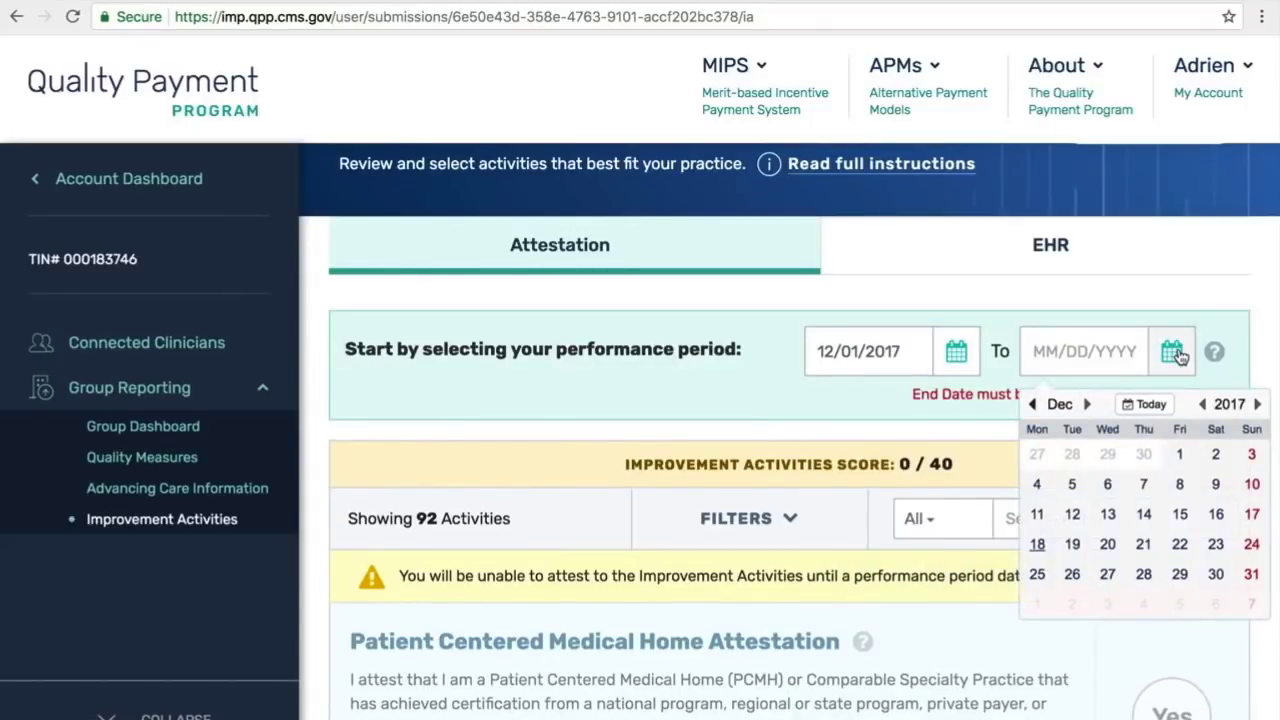
pyautogui.click(1210, 455)
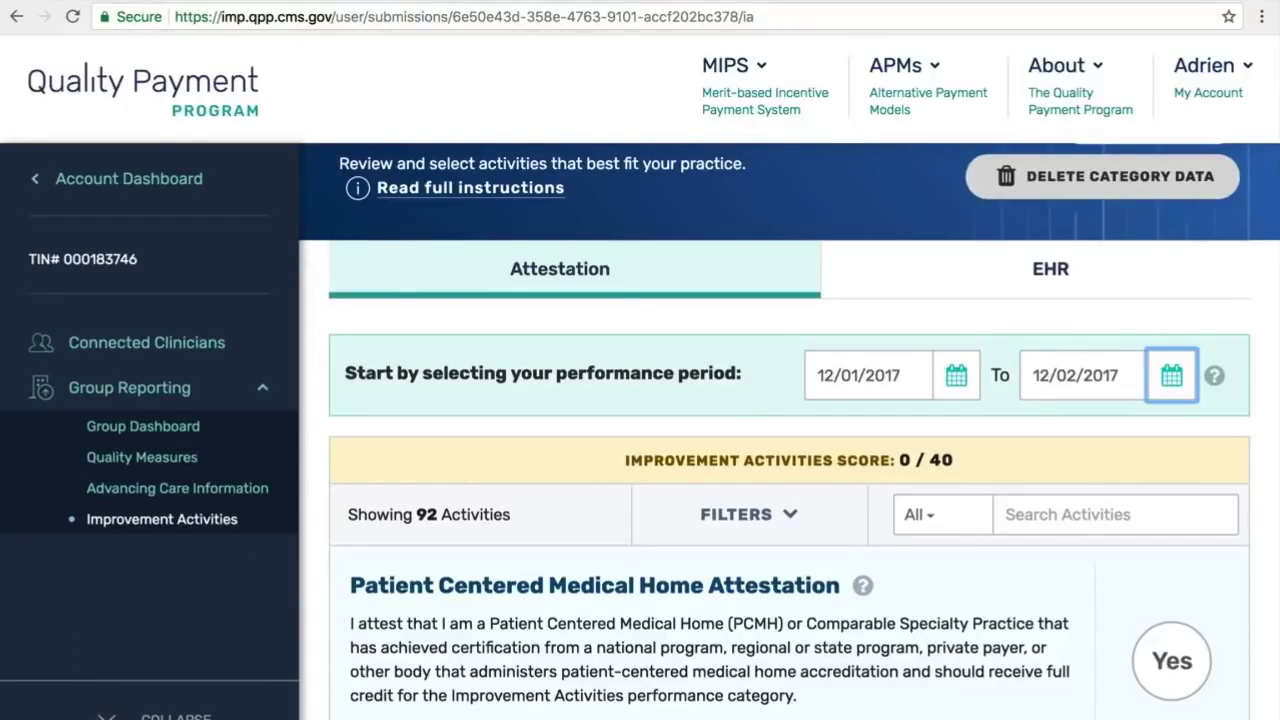
pyautogui.click(110, 714)
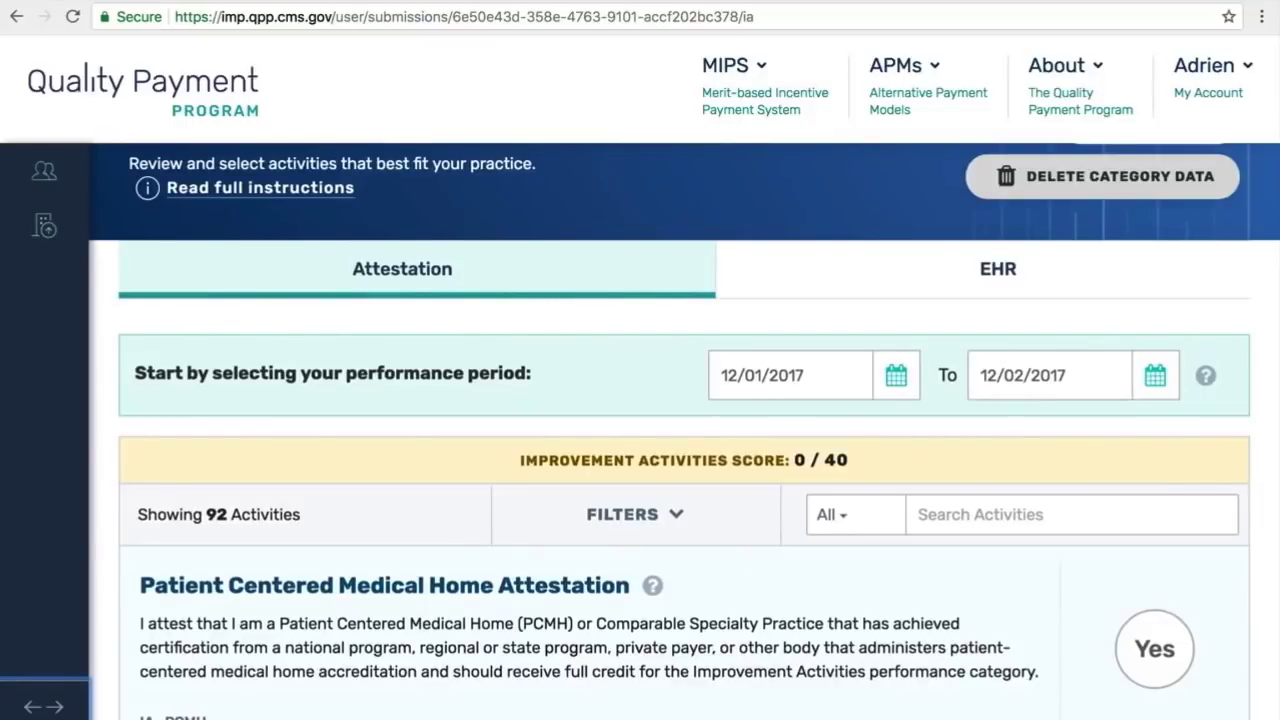
# Step: Search activities for 'medicaid', clear the search, and expand the filter panel
pyautogui.scroll(-3, 684, 430)
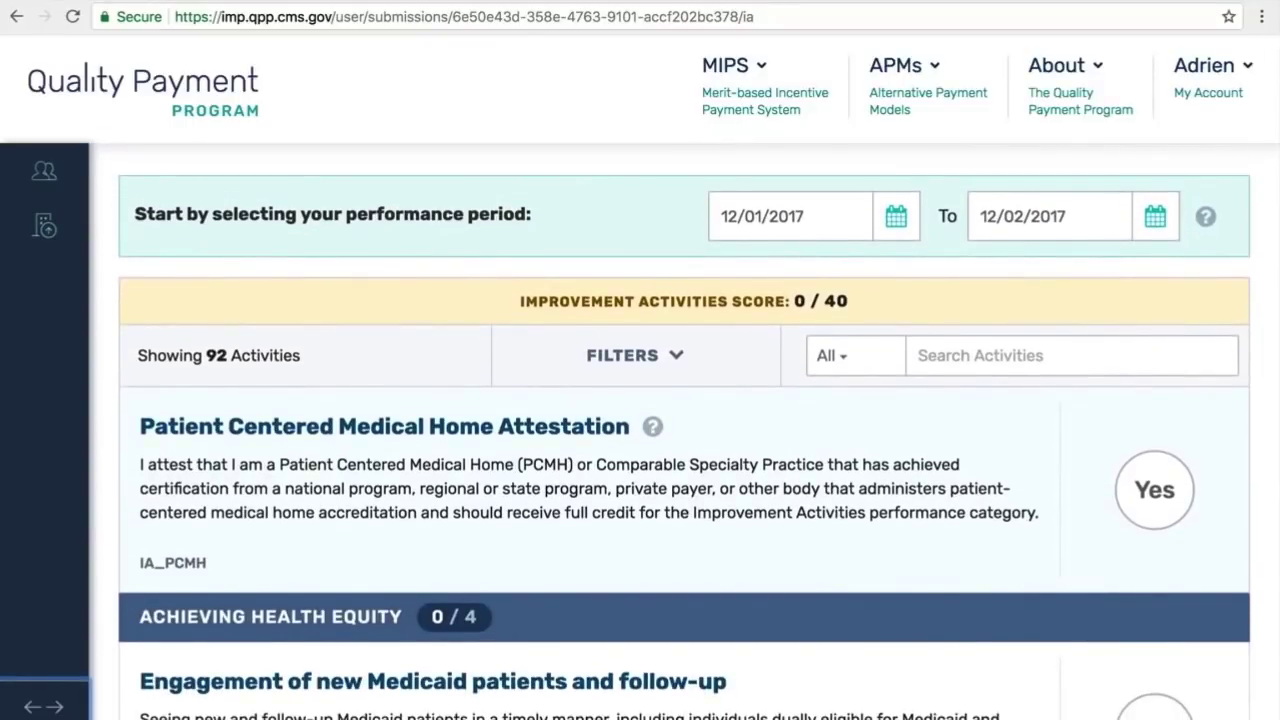
pyautogui.scroll(-2, 684, 430)
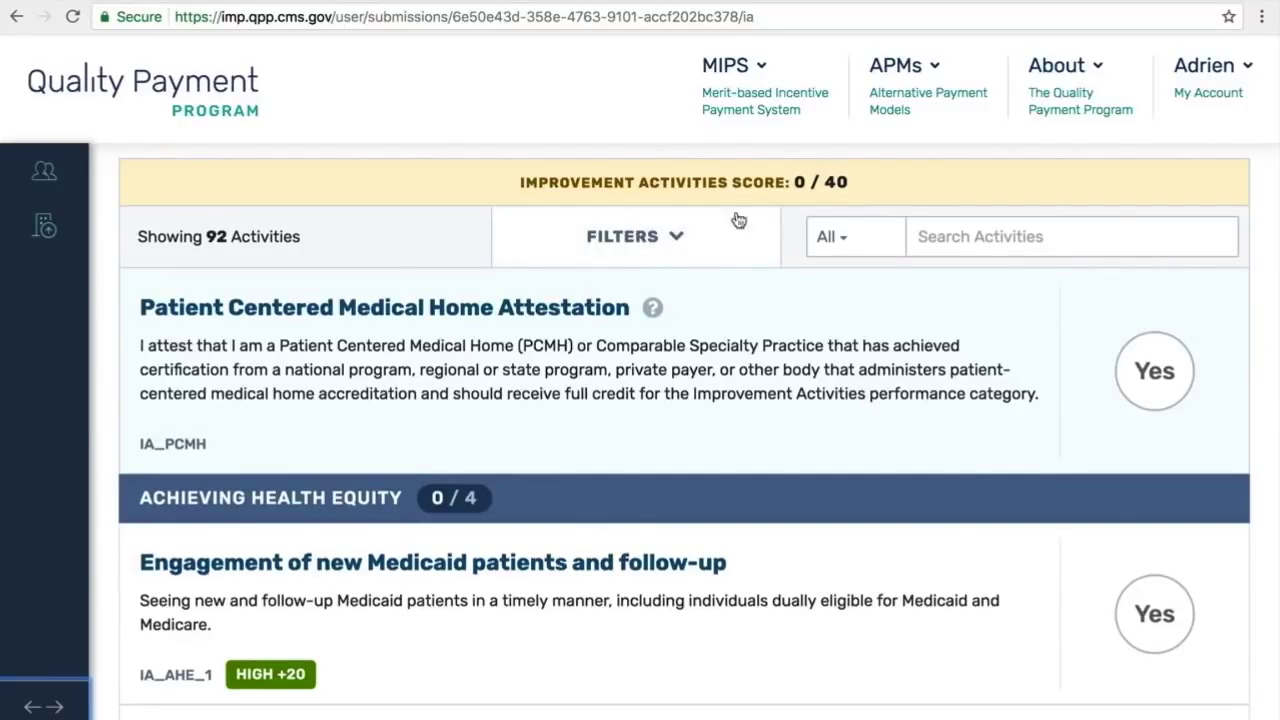
pyautogui.click(952, 235)
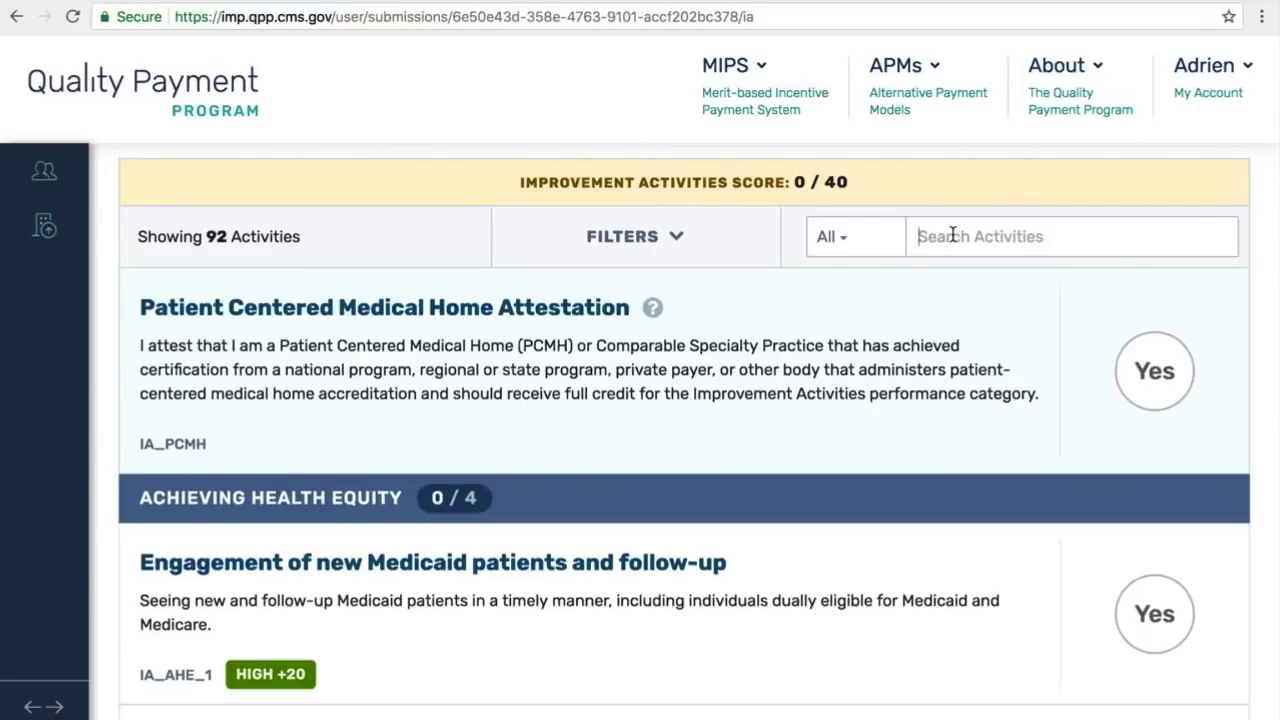
pyautogui.write('medica')
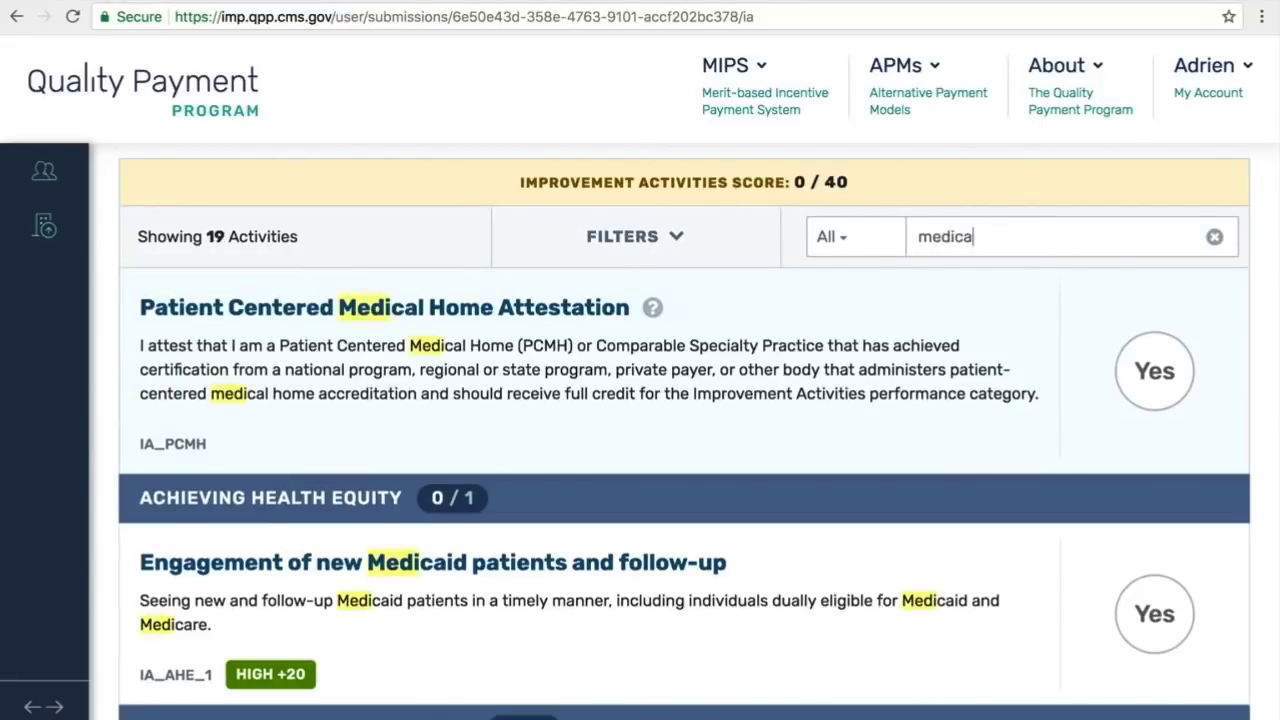
pyautogui.write('id')
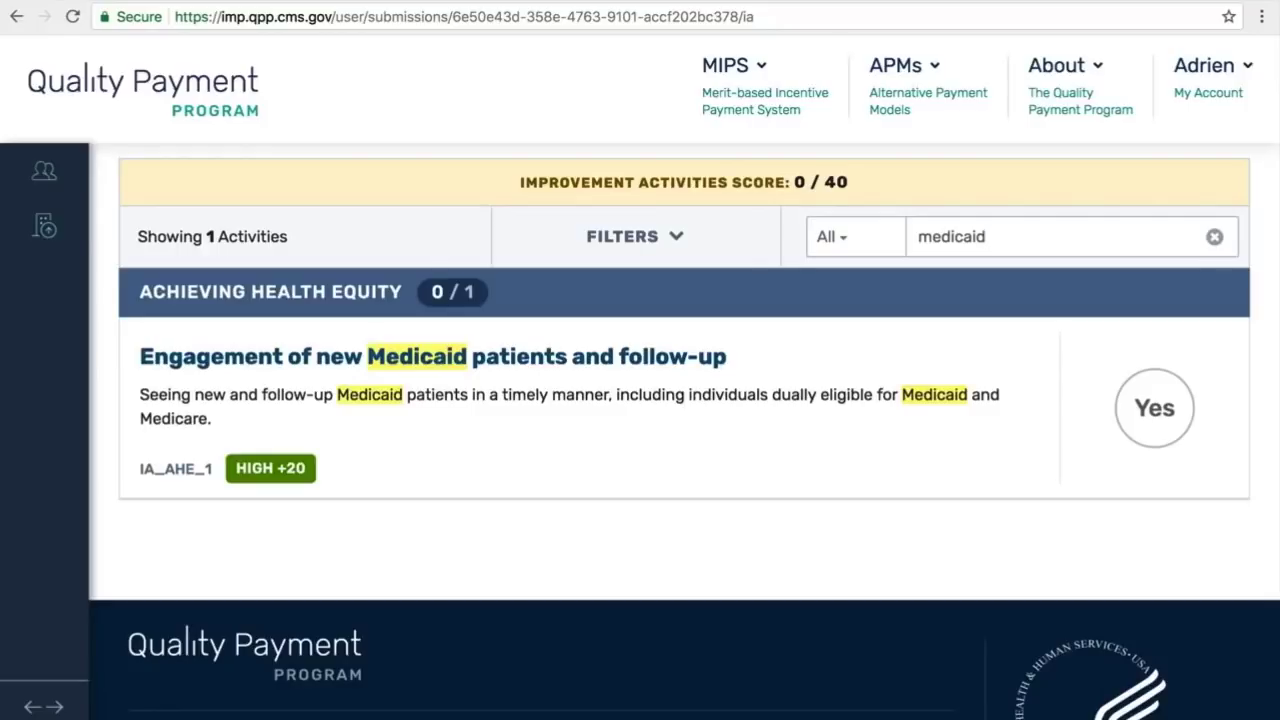
pyautogui.click(1213, 238)
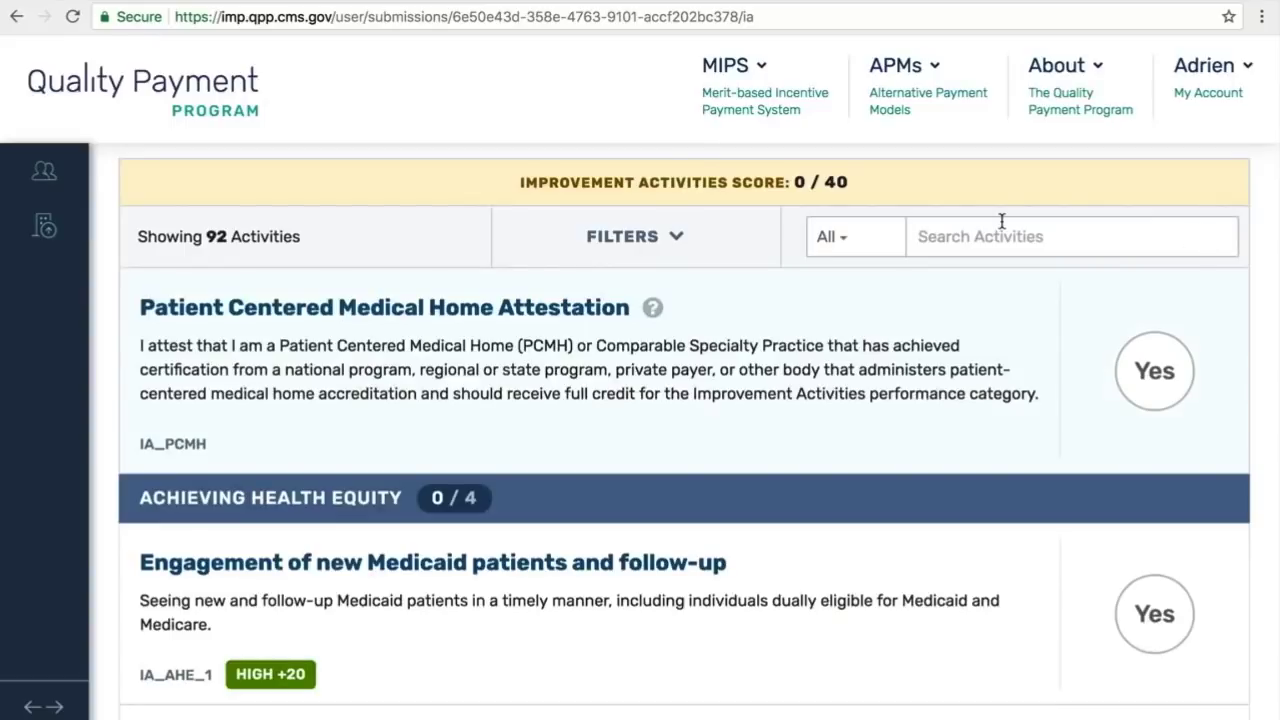
pyautogui.click(677, 242)
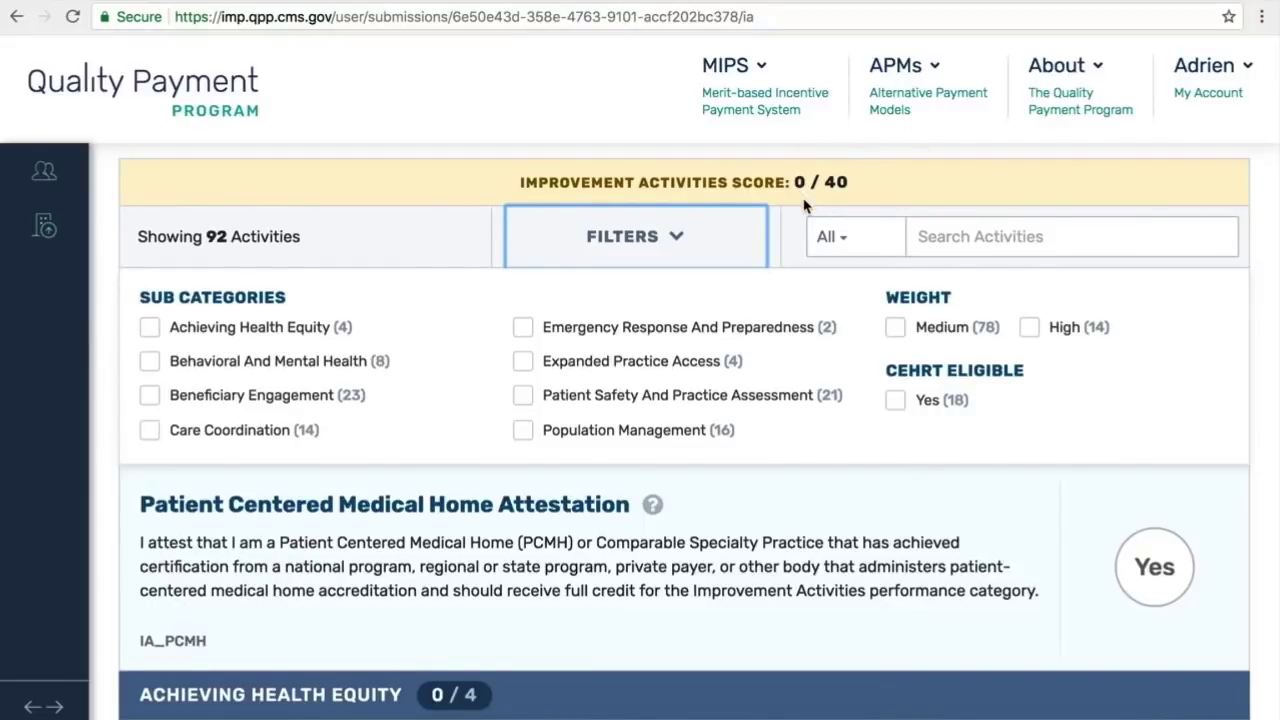
# Step: Filter to the 18 CEHRT-eligible activities, then attest and withdraw the QCDR screening activity
pyautogui.click(895, 402)
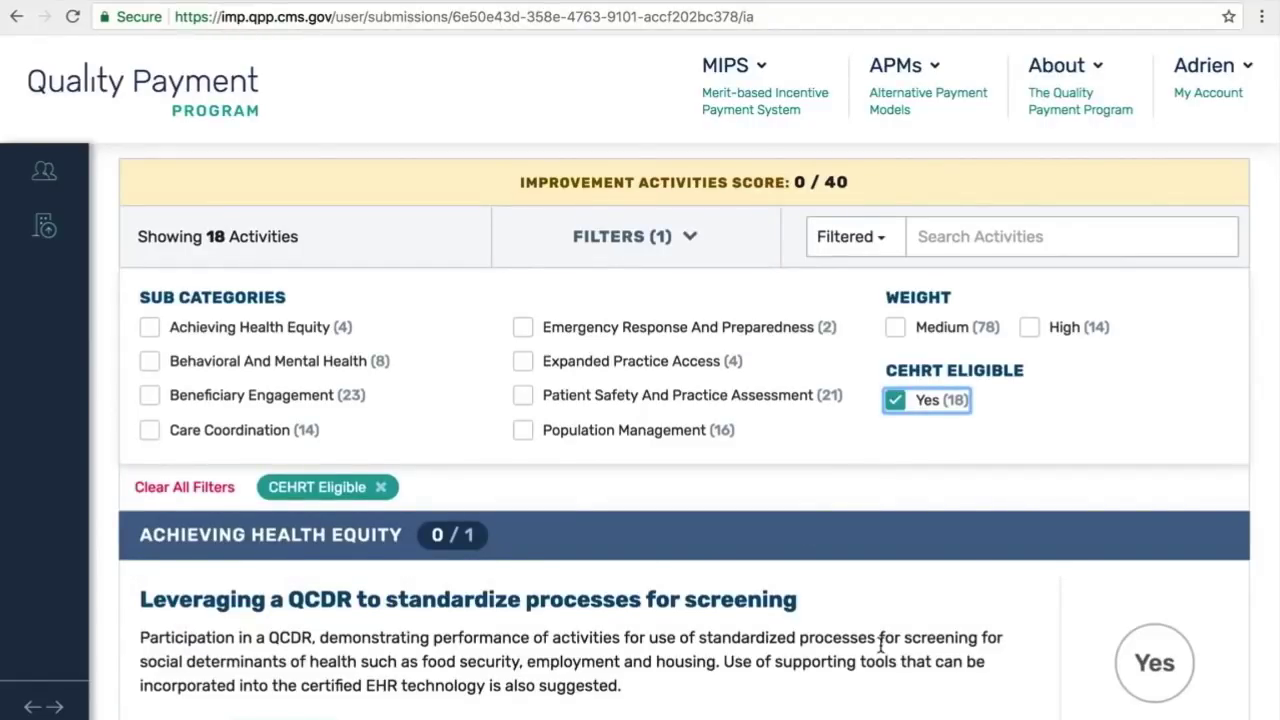
pyautogui.scroll(1, 880, 645)
pyautogui.scroll(-1, 880, 645)
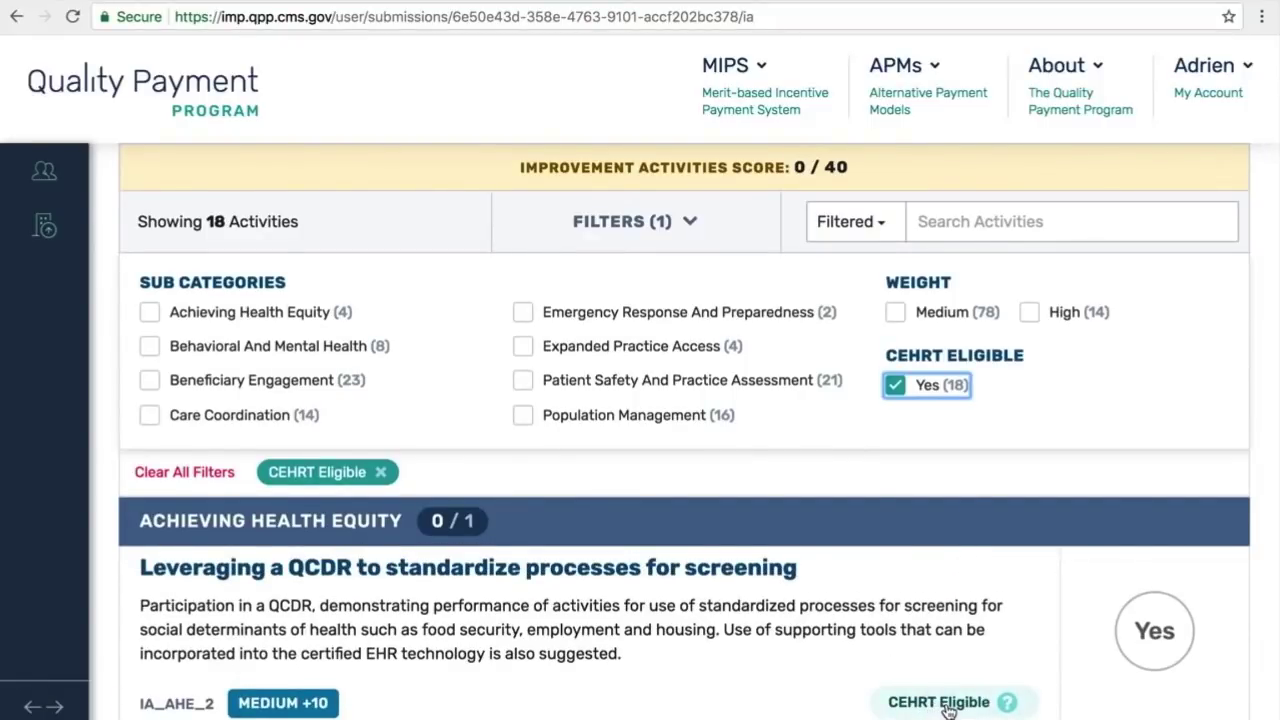
pyautogui.click(1160, 630)
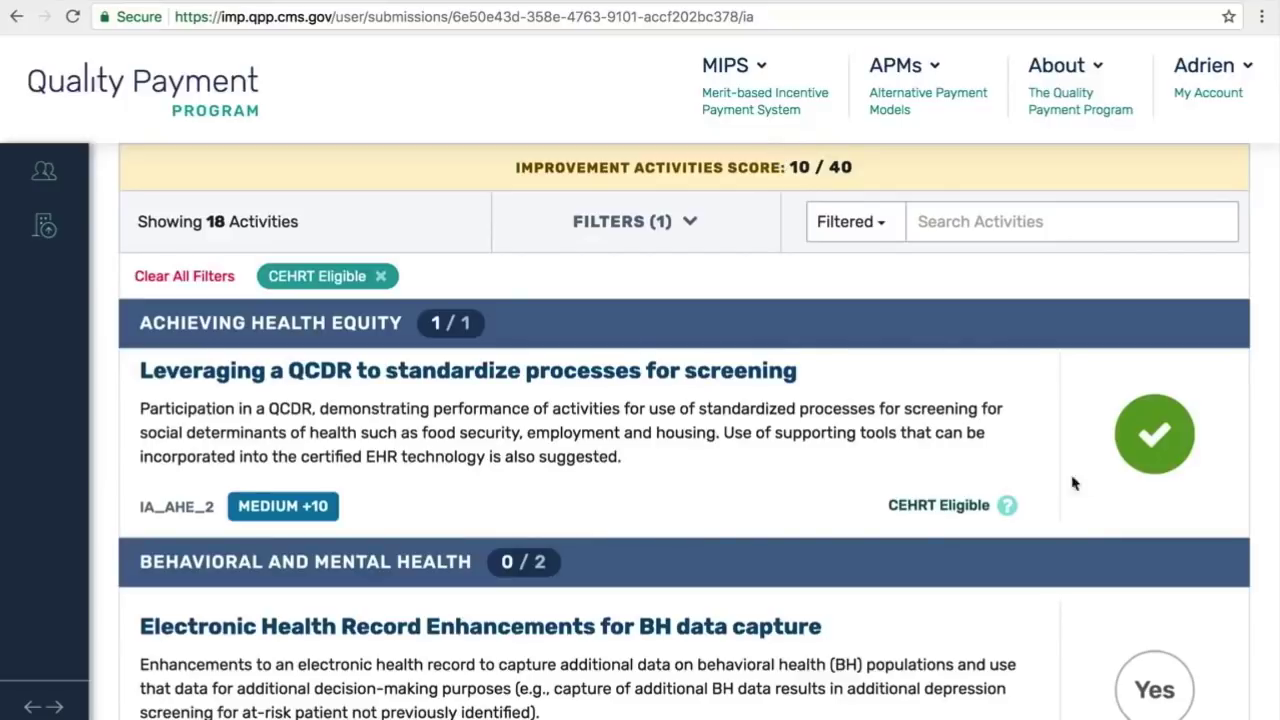
pyautogui.click(1128, 454)
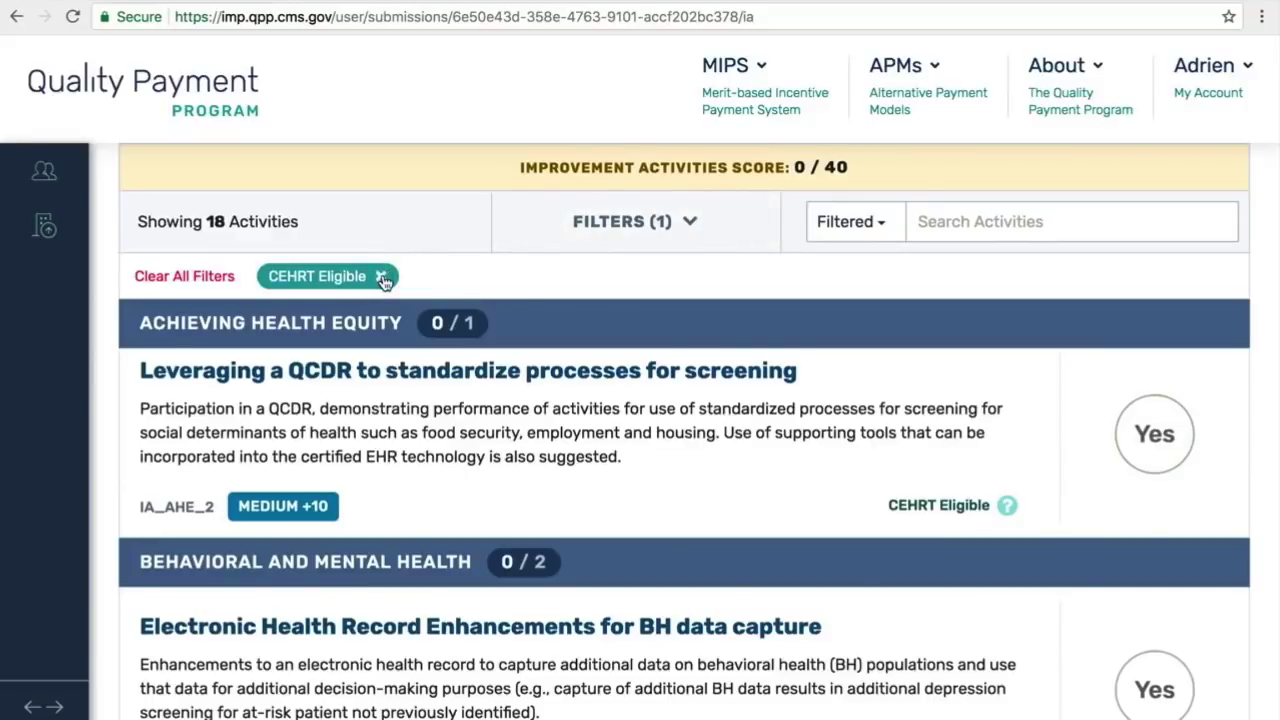
# Step: Remove the CEHRT Eligible filter, then attest and withdraw the Patient Centered Medical Home activity
pyautogui.click(382, 277)
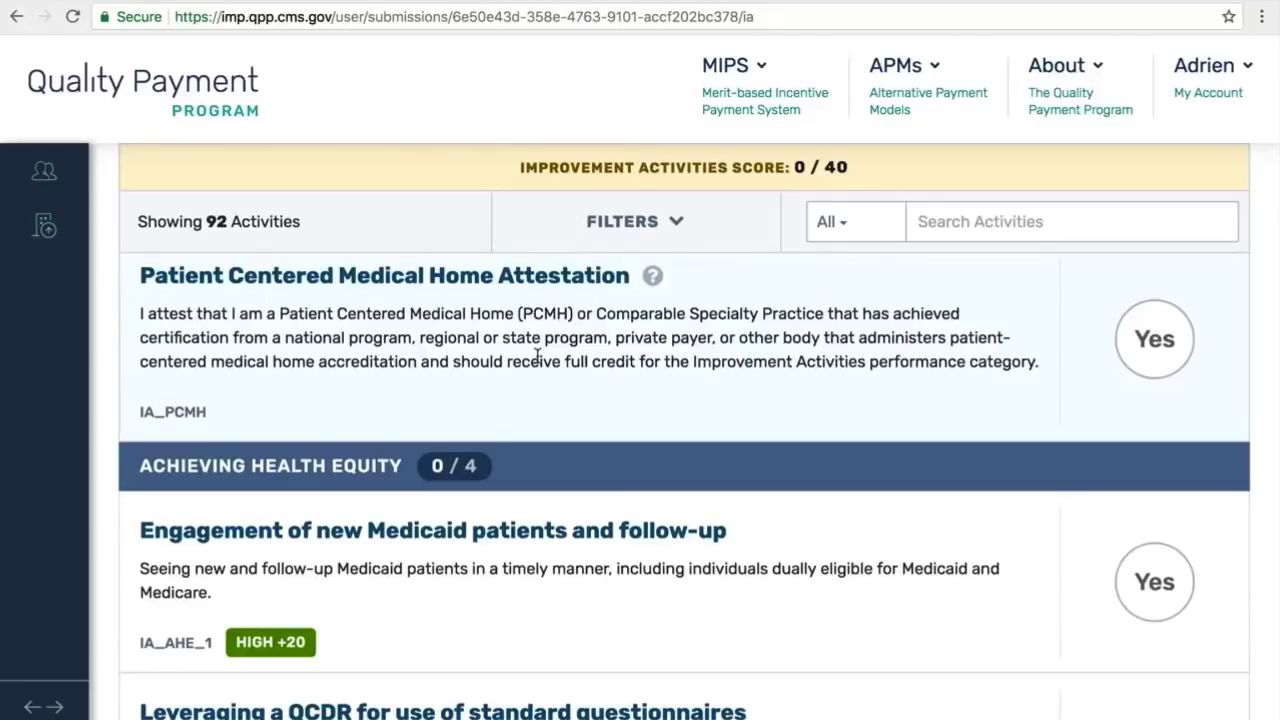
pyautogui.scroll(1, 537, 356)
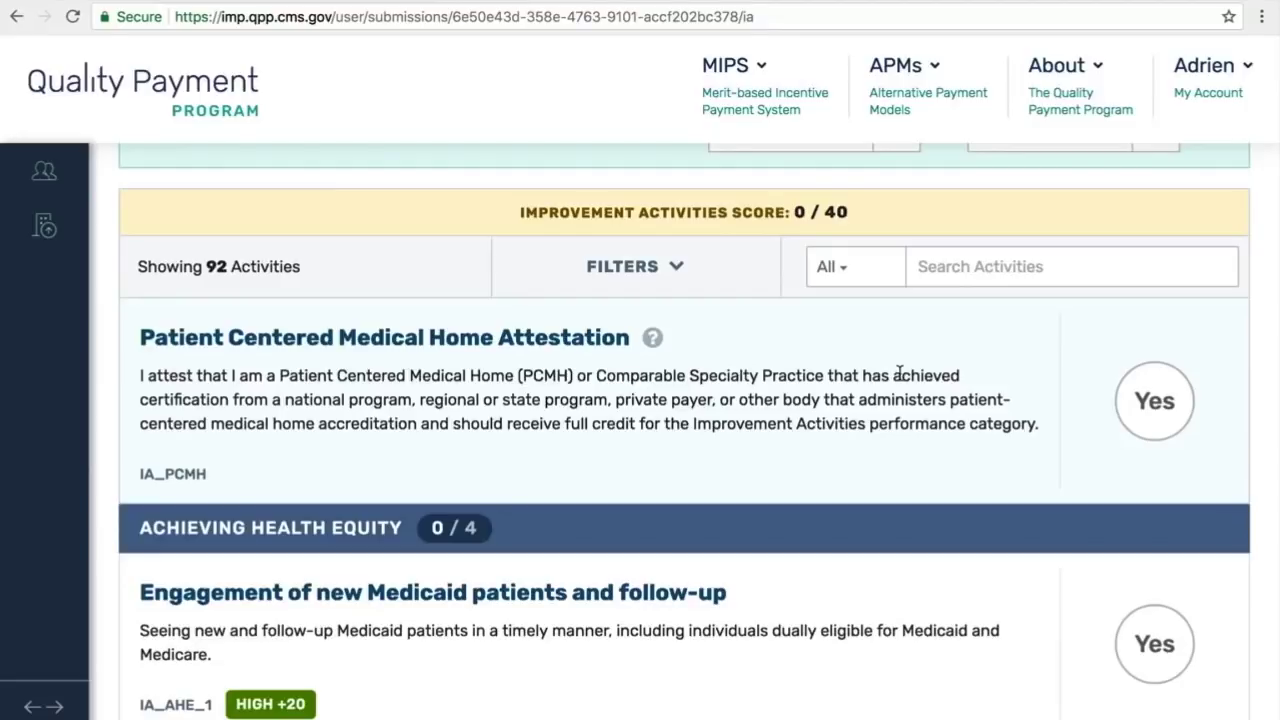
pyautogui.click(1149, 393)
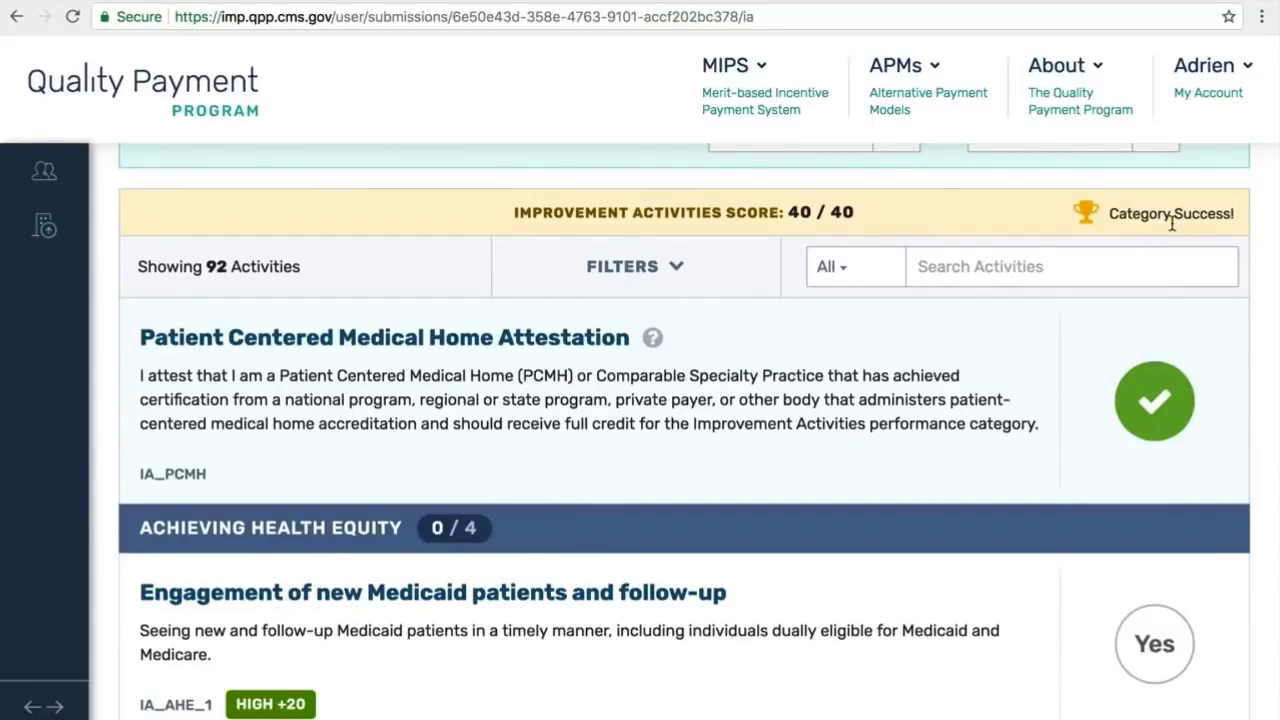
pyautogui.click(1145, 400)
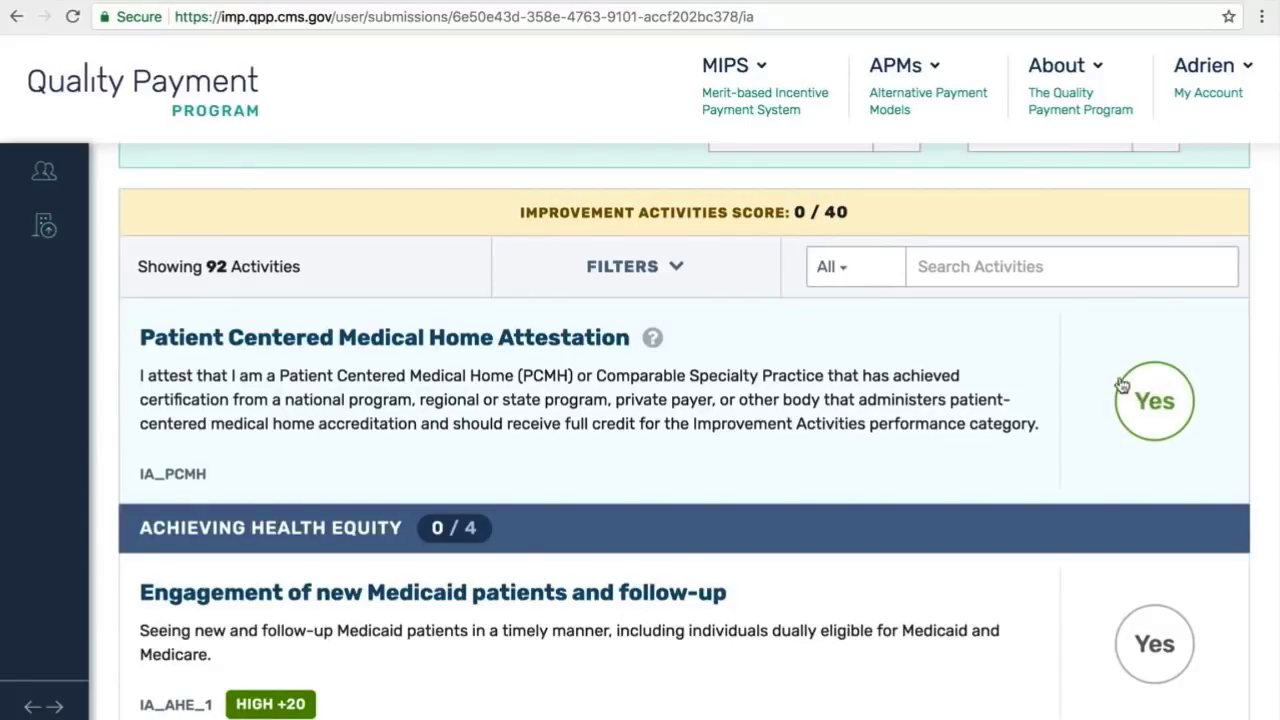
# Step: Attest to IA_AHE_1, IA_AHE_4 and IA_AHE_3, toggling the QCDR questionnaires activity off and on
pyautogui.scroll(-5, 1063, 393)
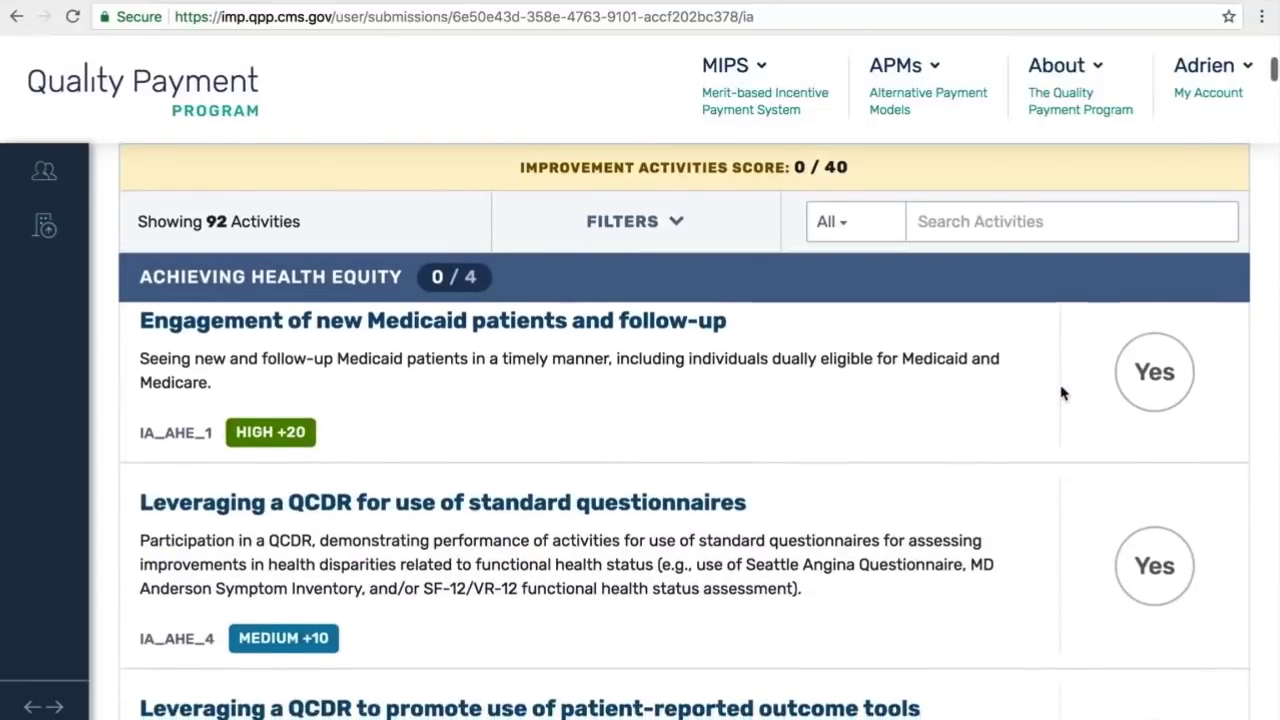
pyautogui.click(1161, 370)
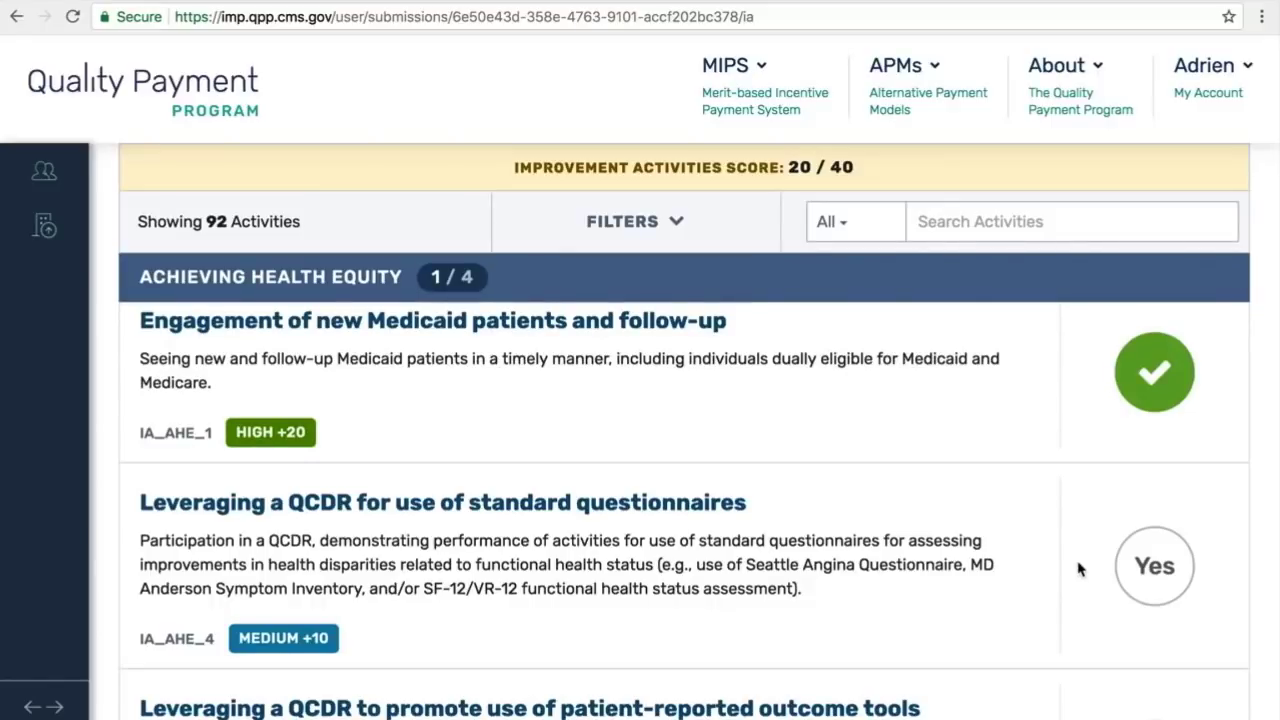
pyautogui.click(1151, 580)
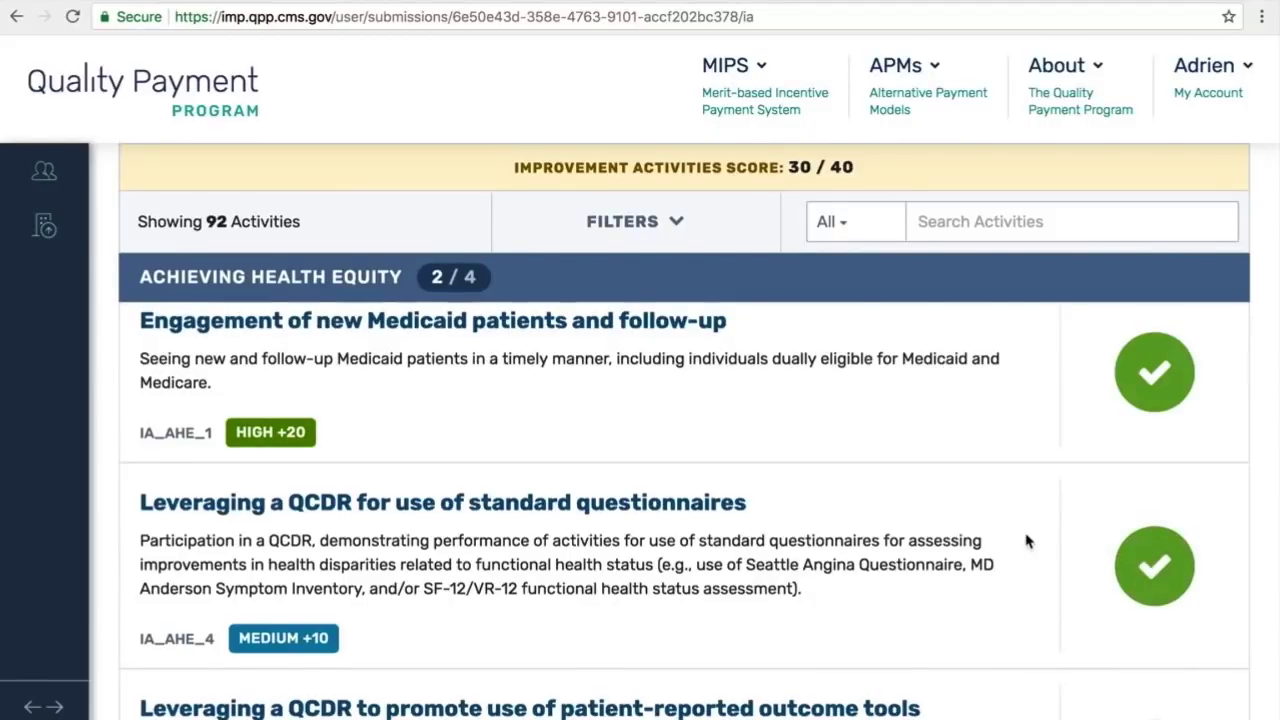
pyautogui.scroll(-2, 1026, 541)
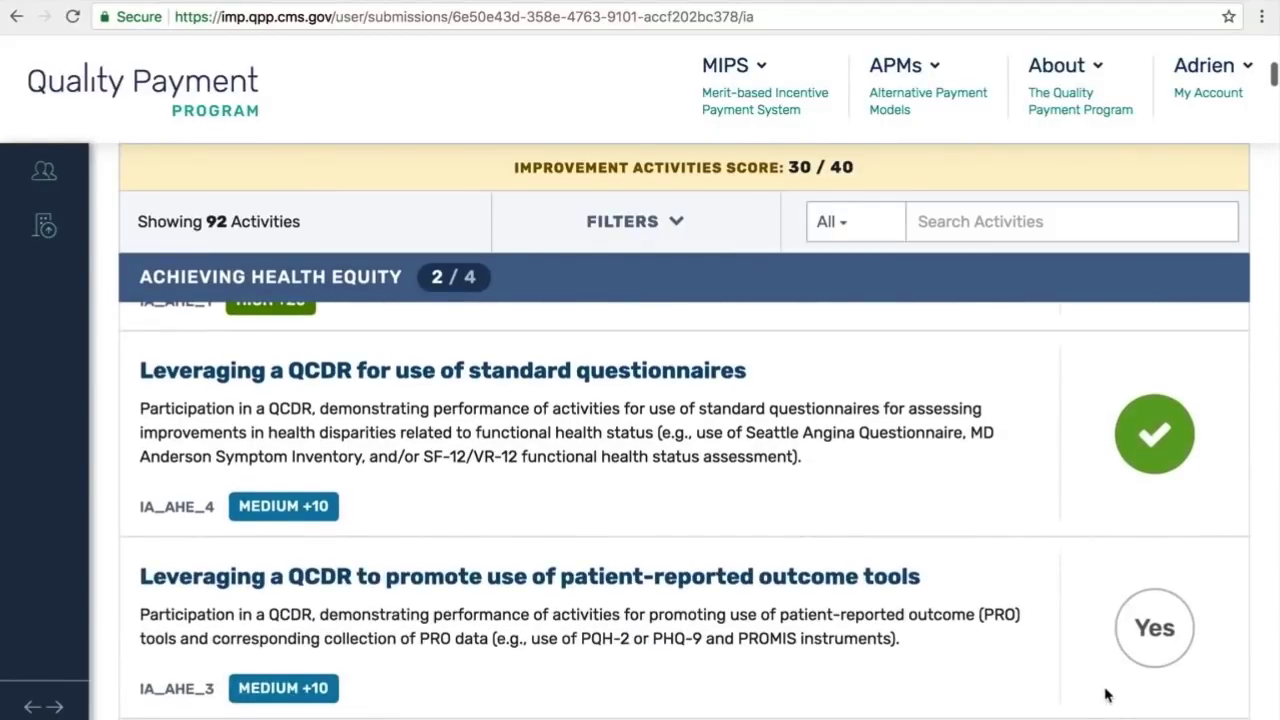
pyautogui.click(1156, 630)
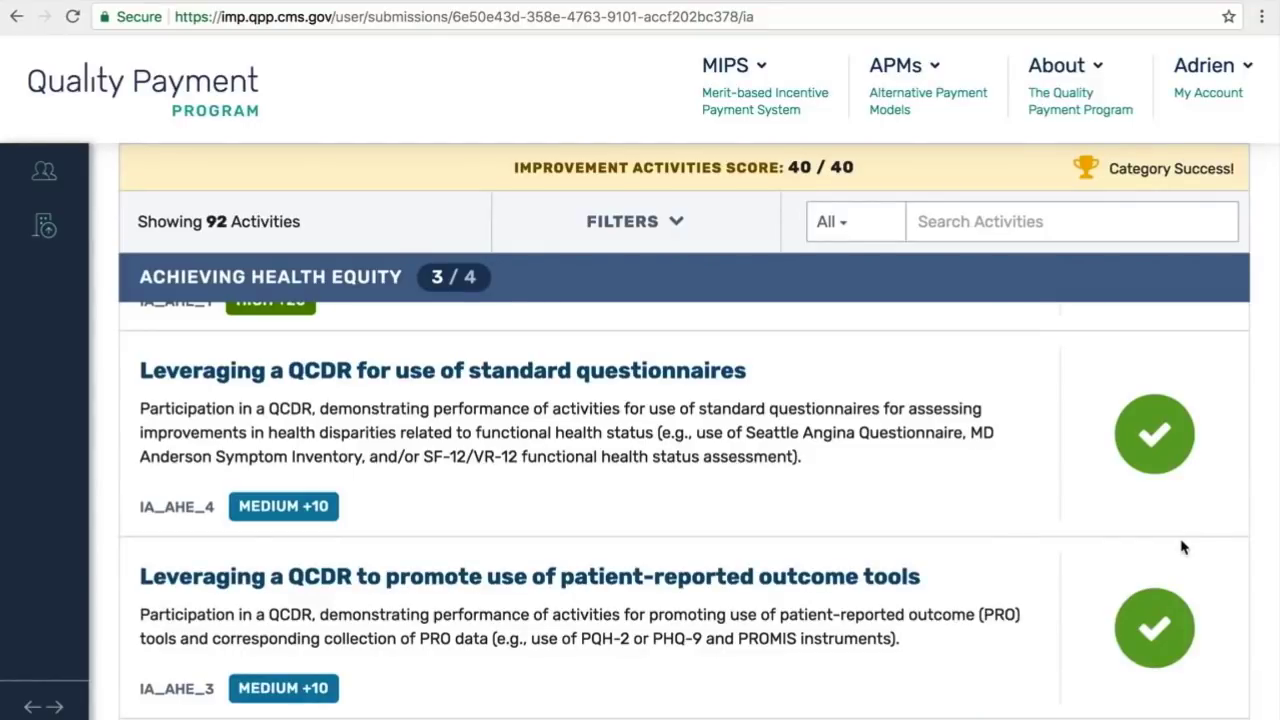
pyautogui.click(1165, 454)
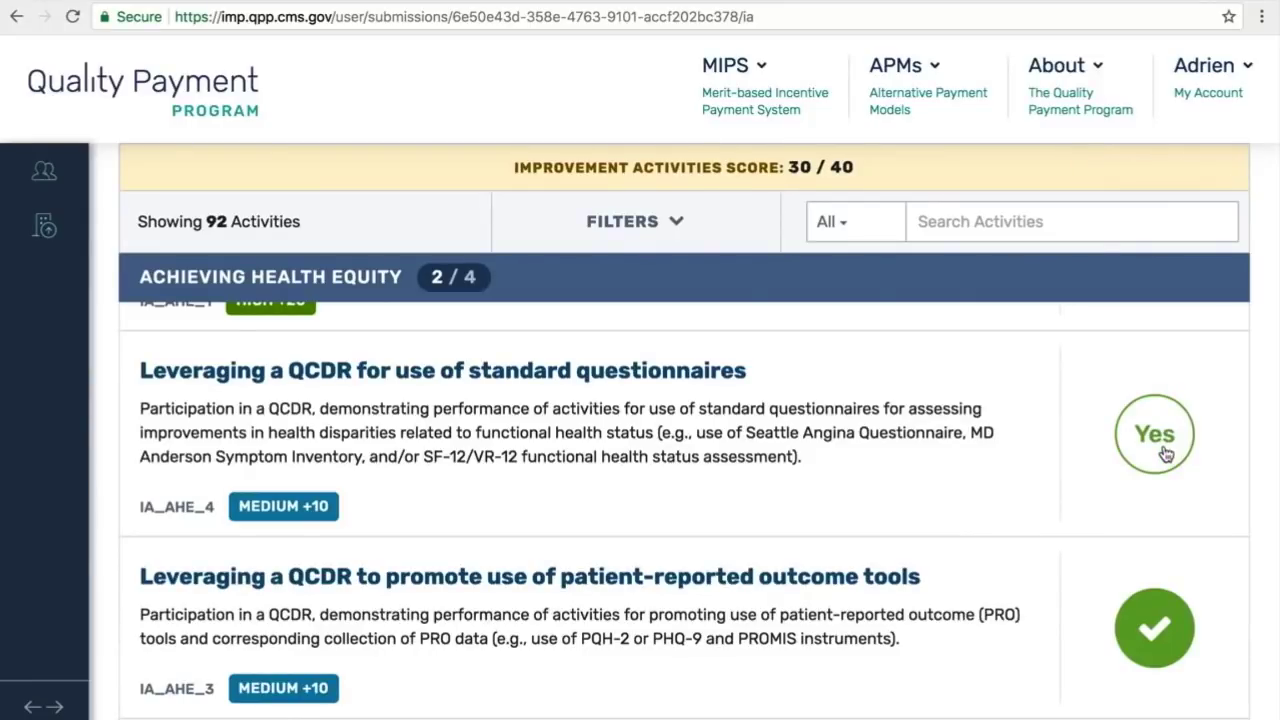
pyautogui.click(1165, 454)
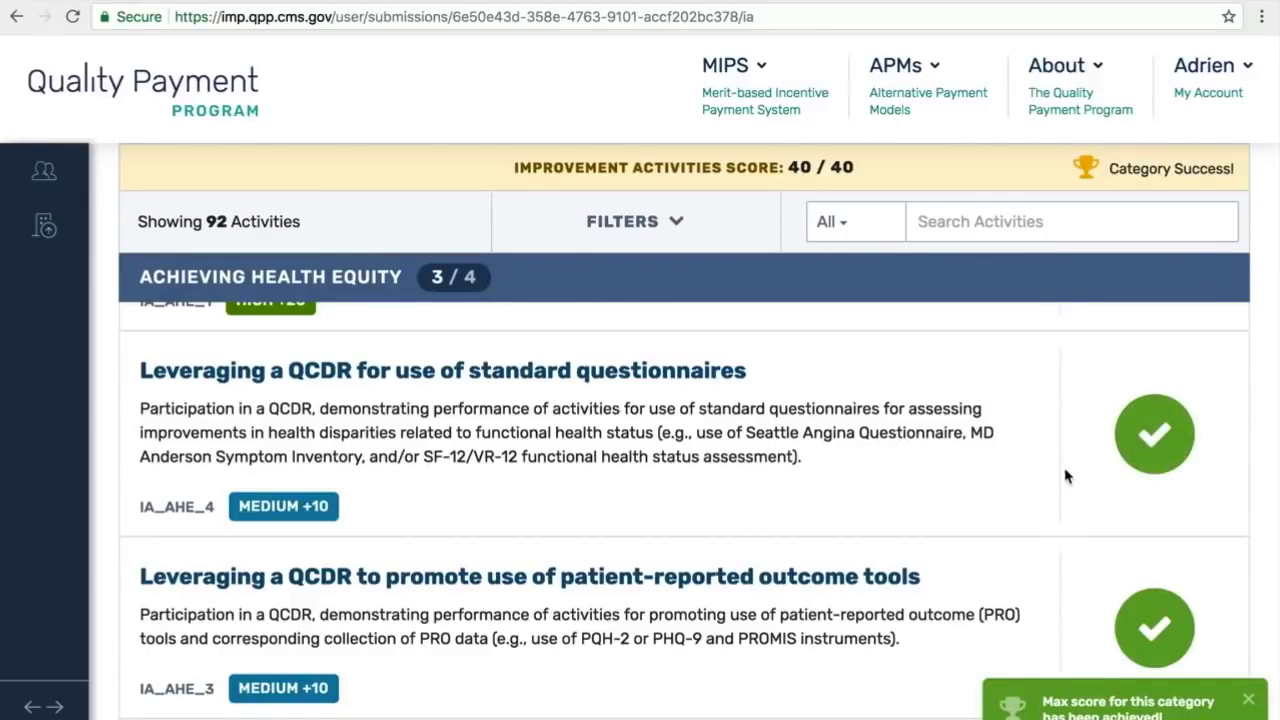
pyautogui.scroll(1, 1074, 438)
pyautogui.scroll(5, 1074, 438)
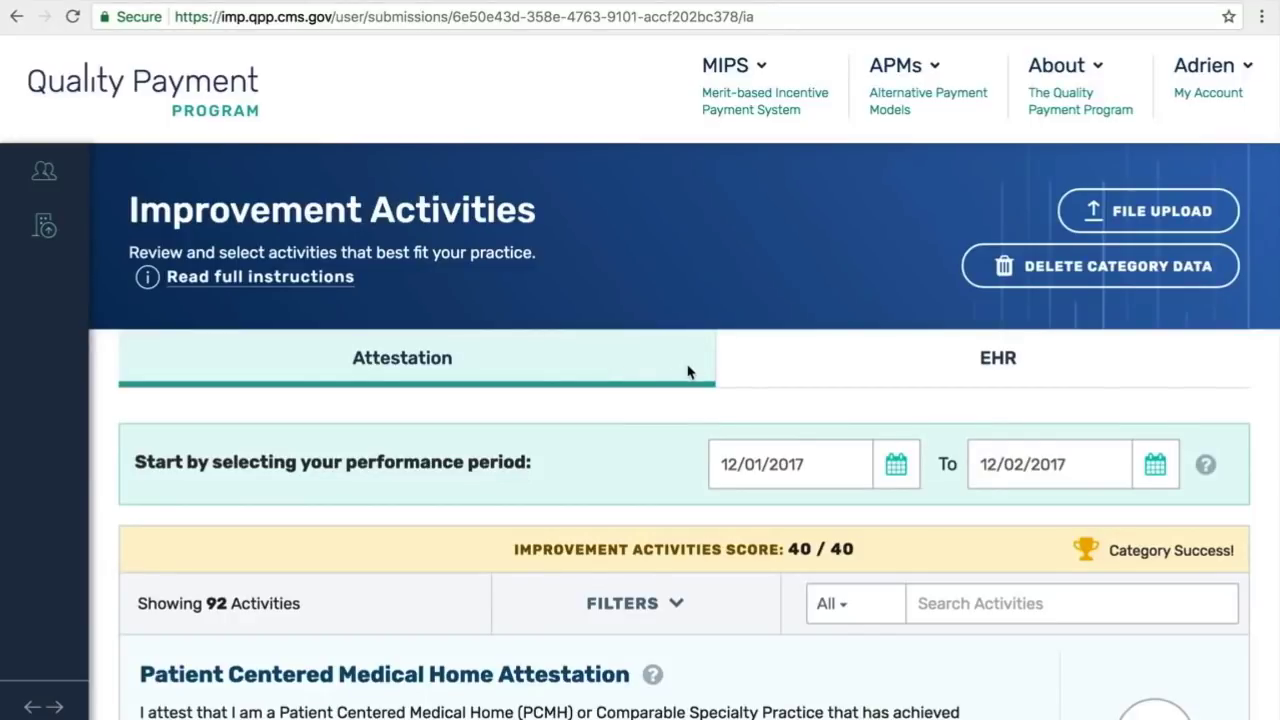
# Step: Review the read-only EHR-submitted activities scoring 30/40, then expand the navigation sidebar
pyautogui.click(787, 361)
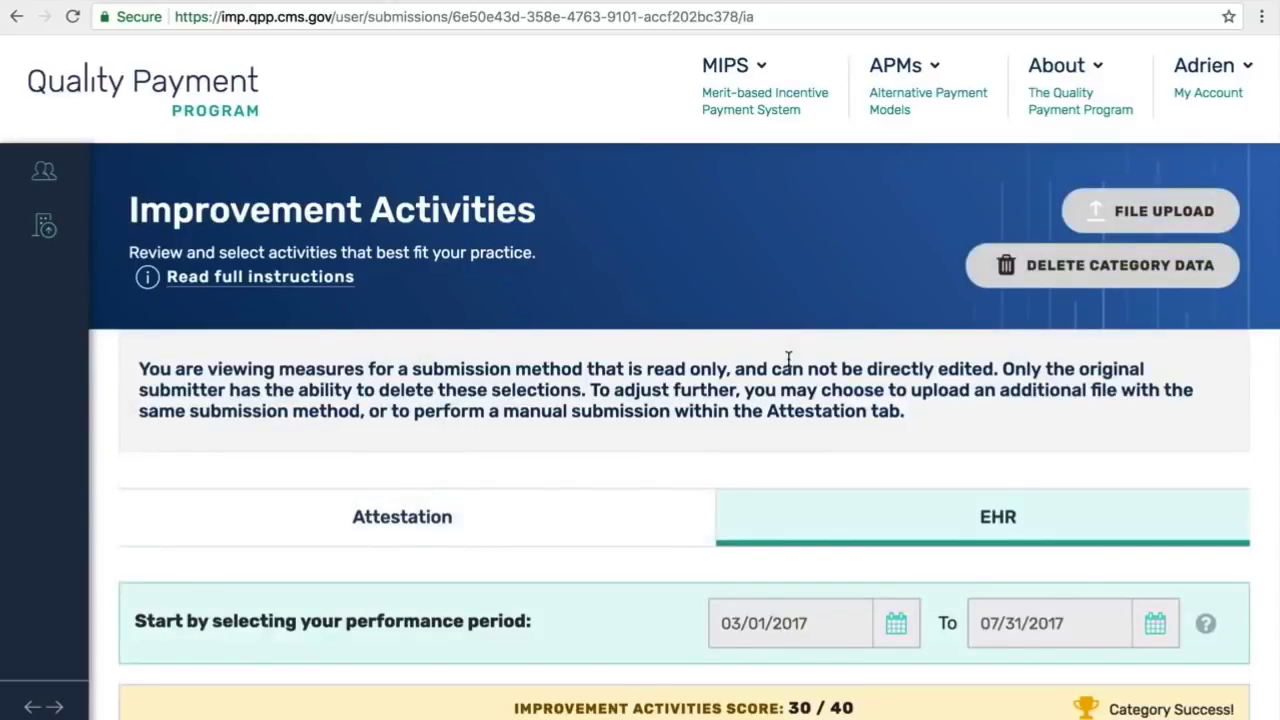
pyautogui.scroll(-3, 788, 362)
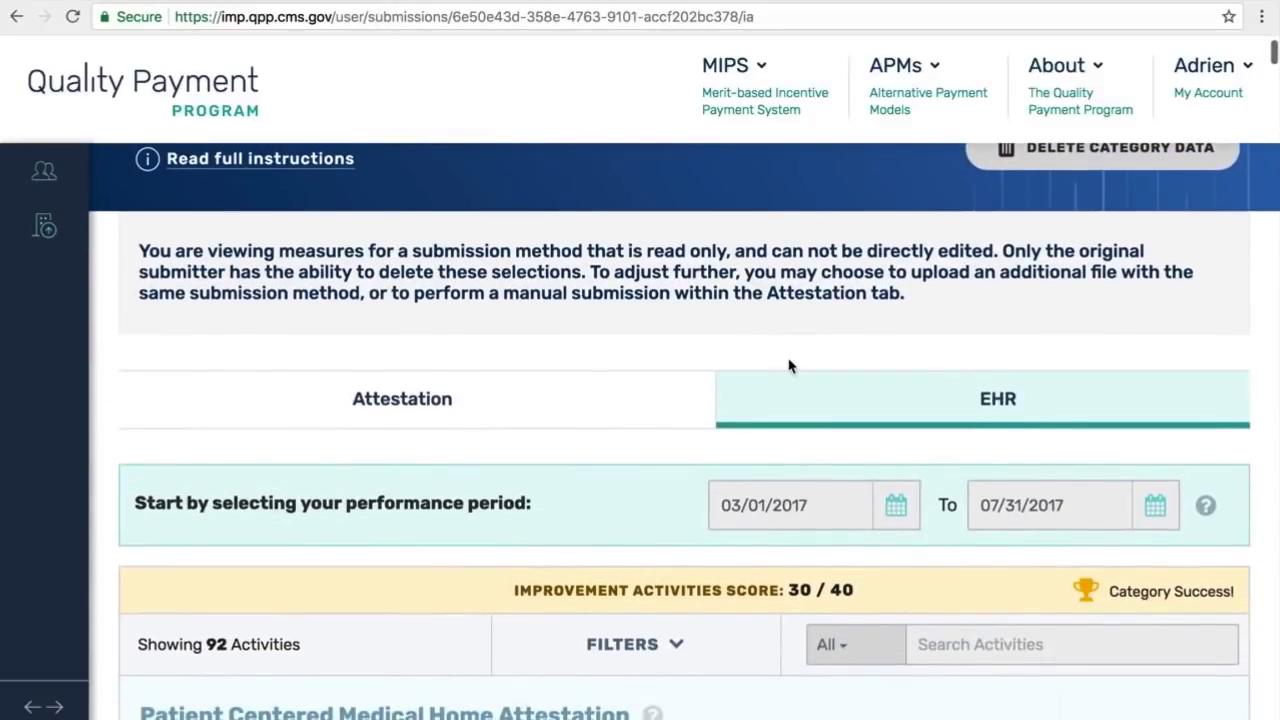
pyautogui.scroll(-3, 788, 366)
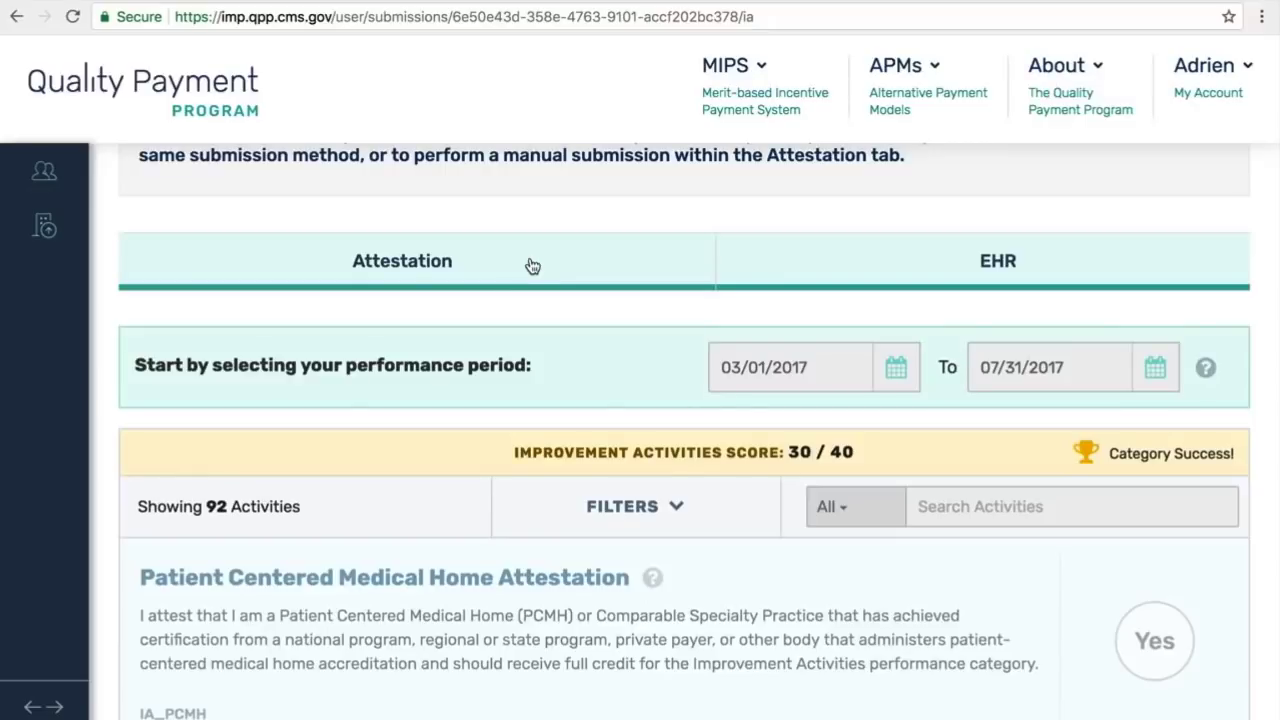
pyautogui.scroll(2, 532, 266)
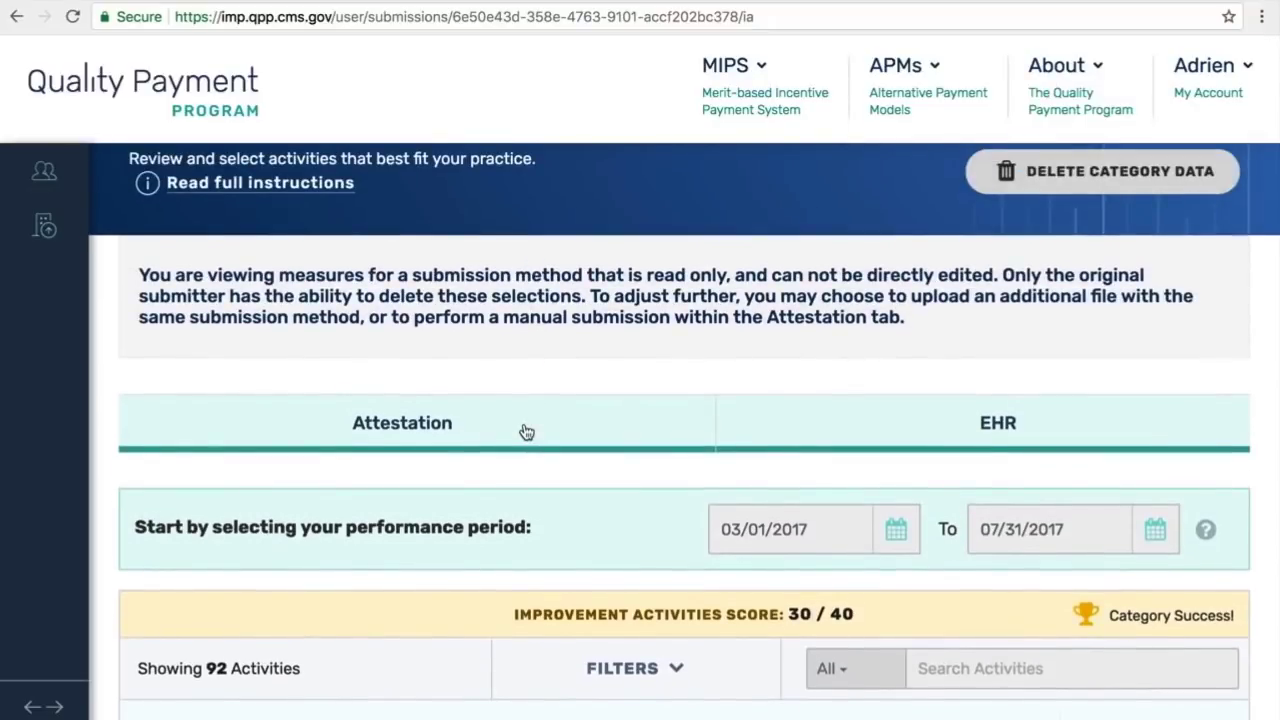
pyautogui.click(44, 708)
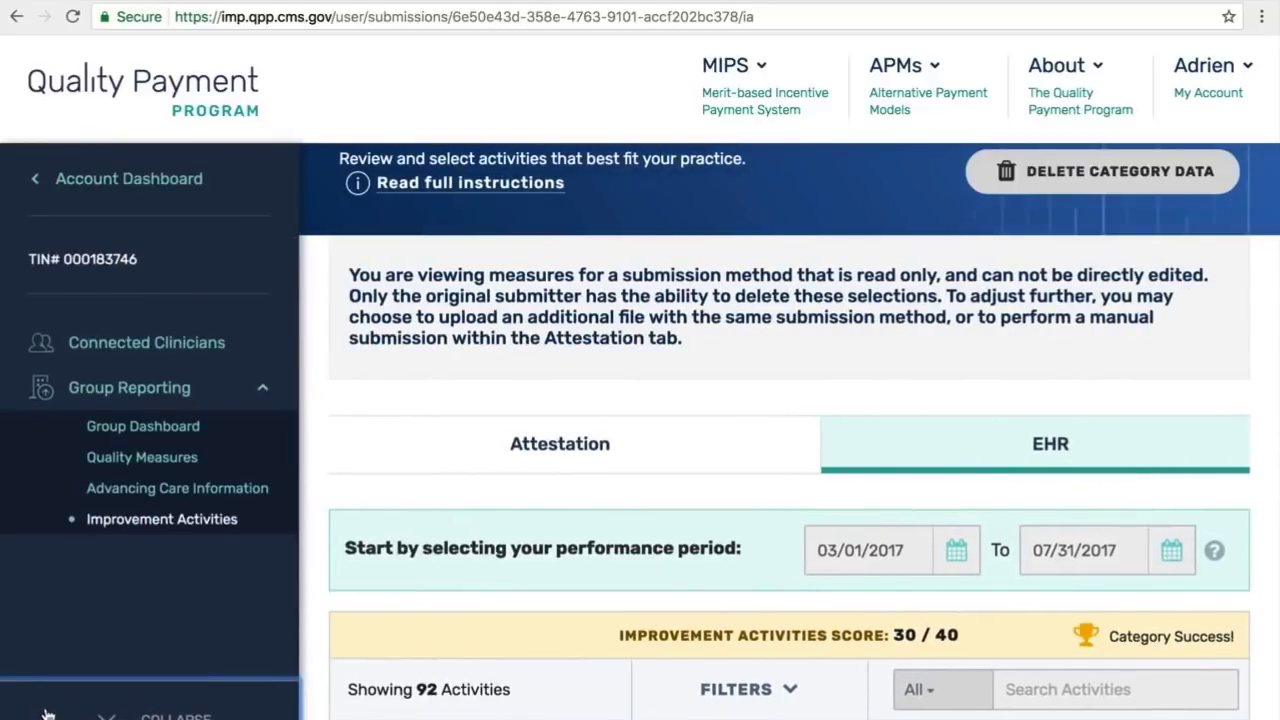
pyautogui.scroll(1, 700, 449)
pyautogui.click(710, 448)
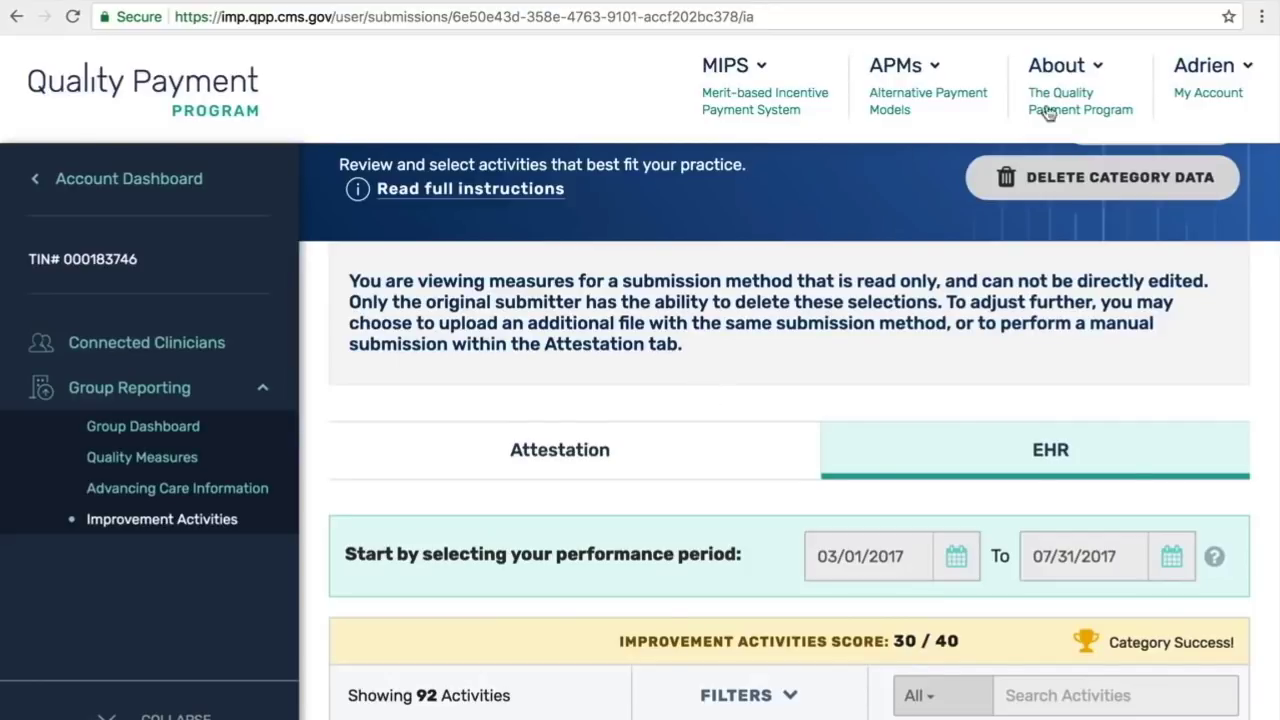
# Step: Sign out from the account menu, confirming past the submission warning
pyautogui.click(1195, 76)
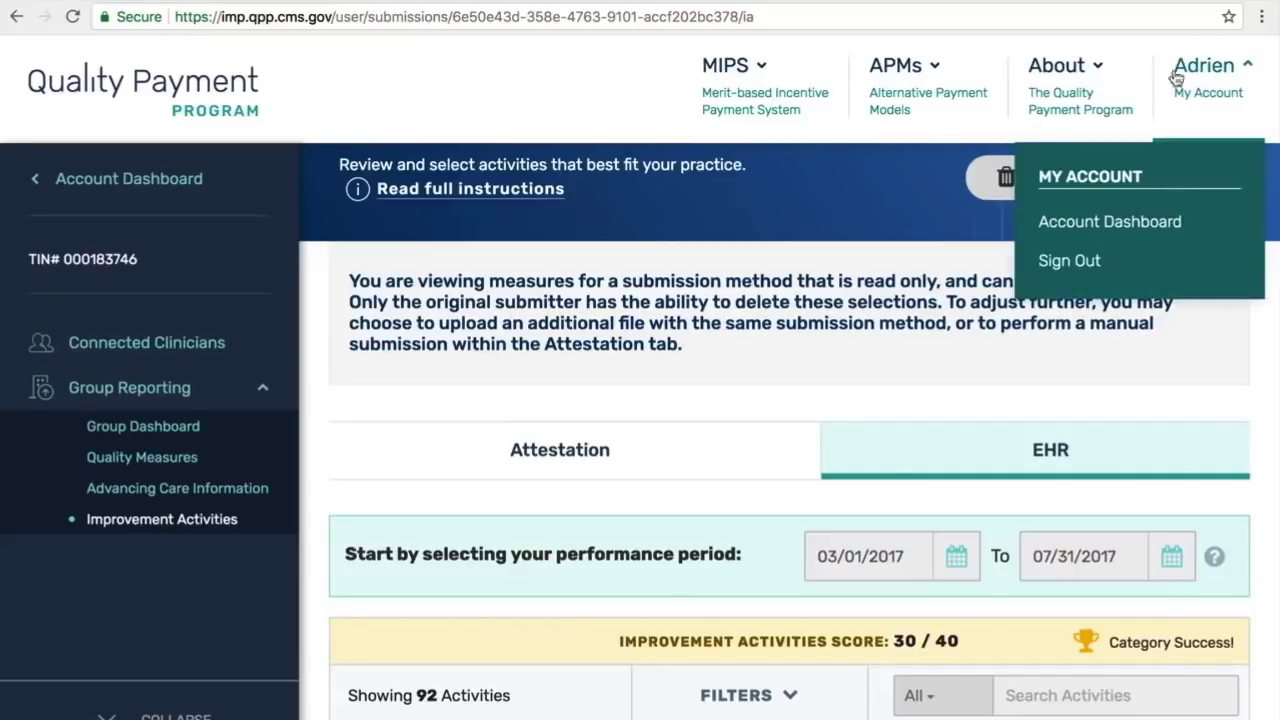
pyautogui.click(1070, 261)
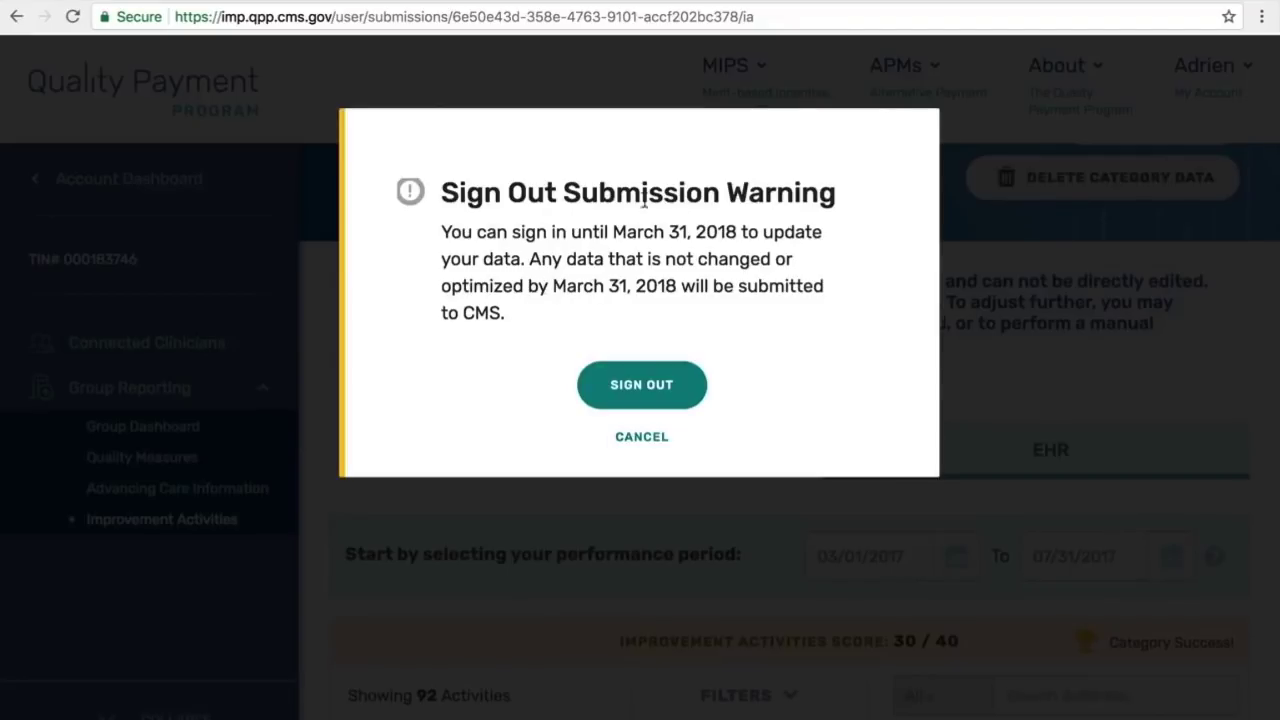
pyautogui.click(619, 388)
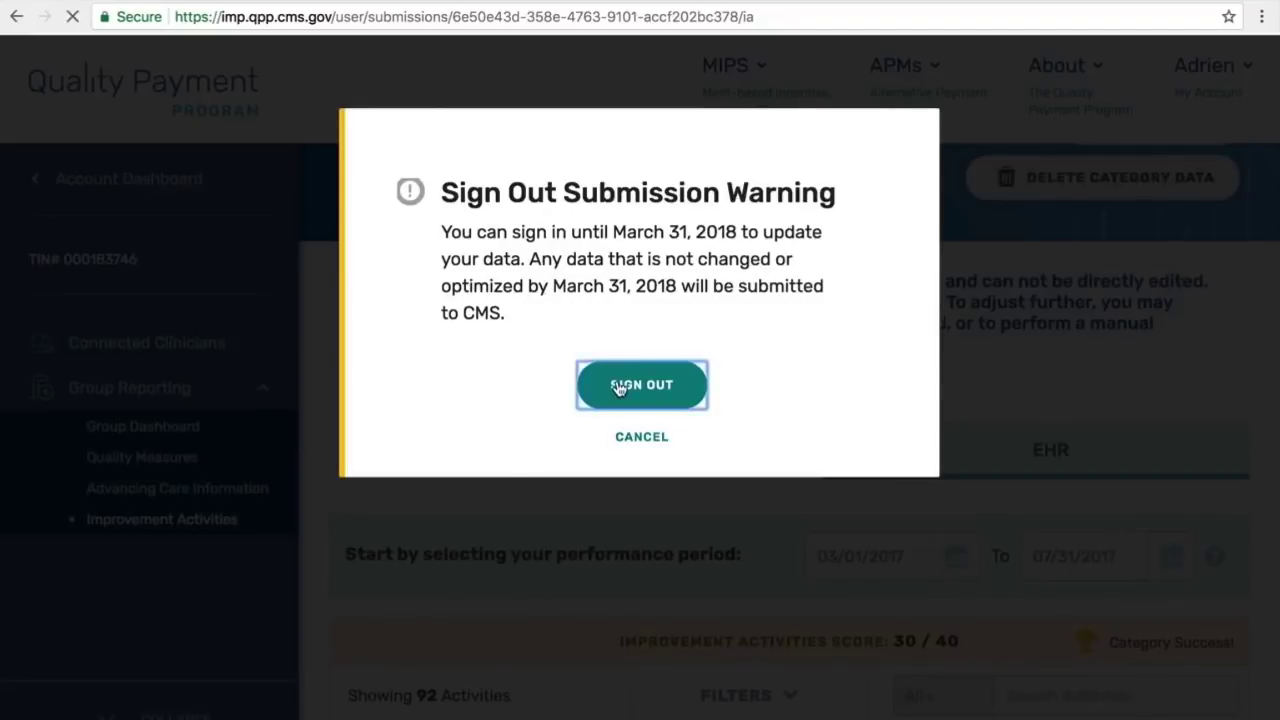